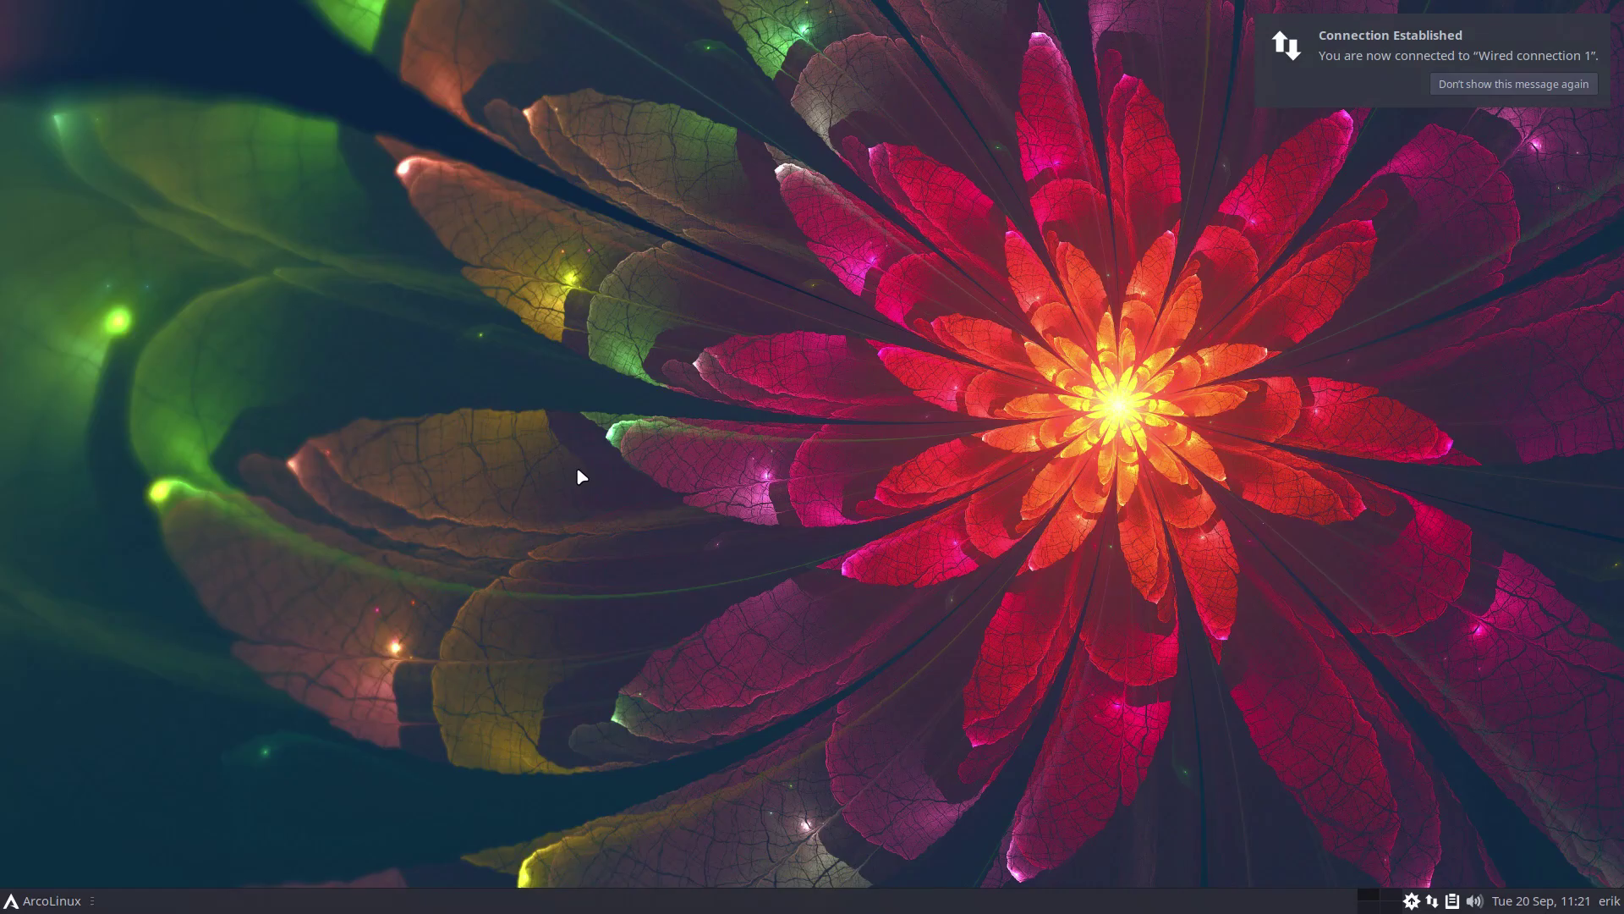
Turn off the network connection notification and run iso in a new terminal to check the ISO release and system information
click(1513, 84)
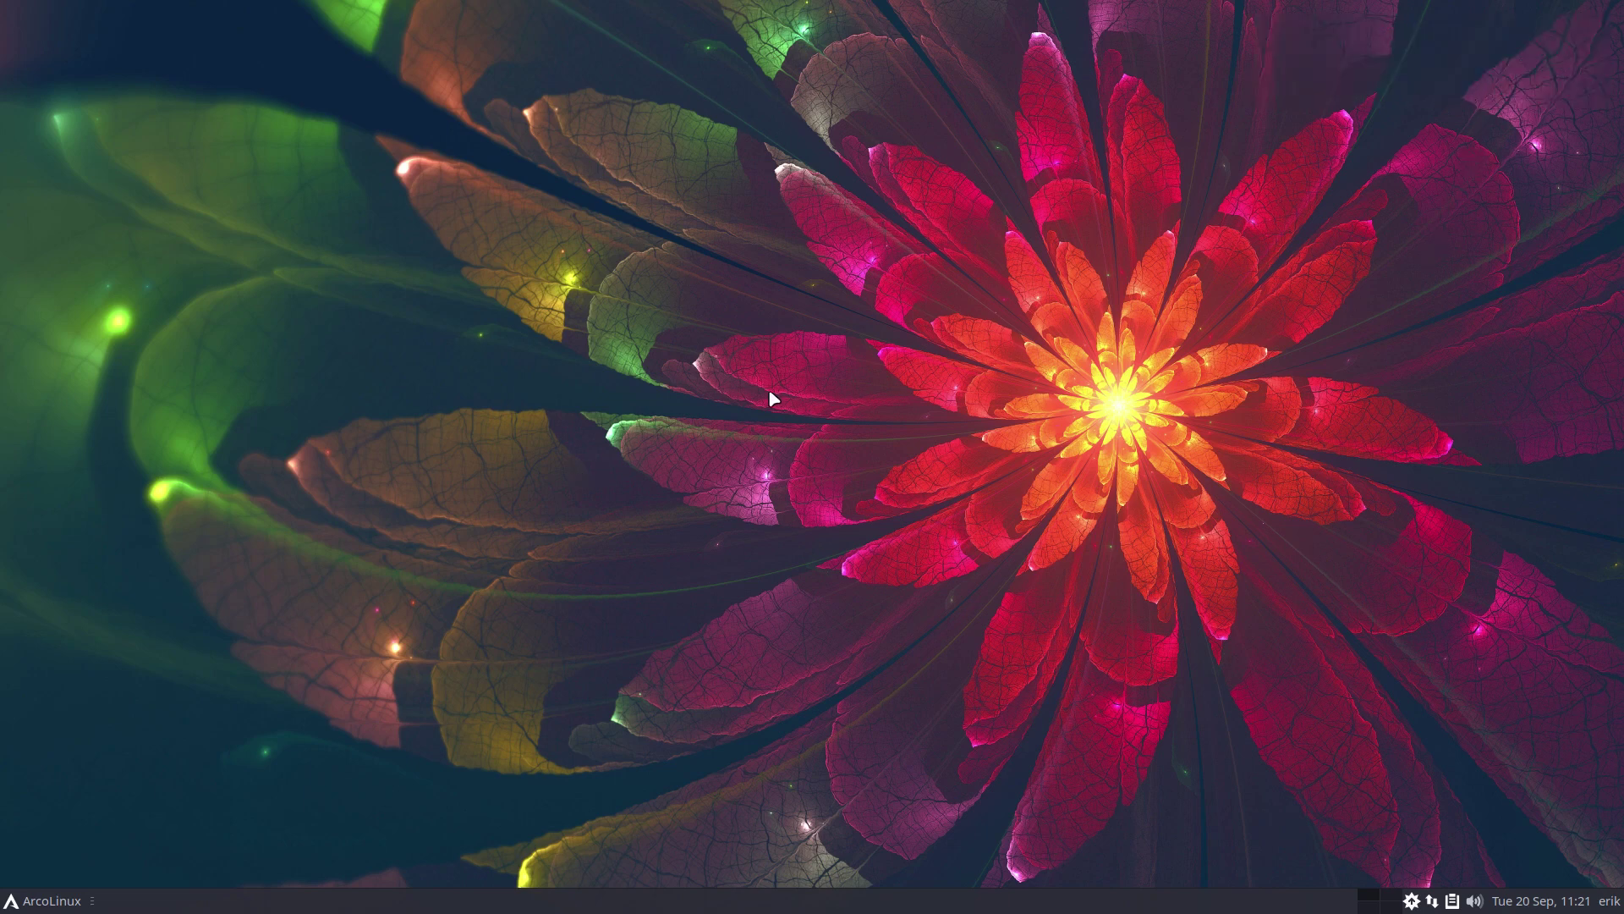
key(ctrl+alt+Return)
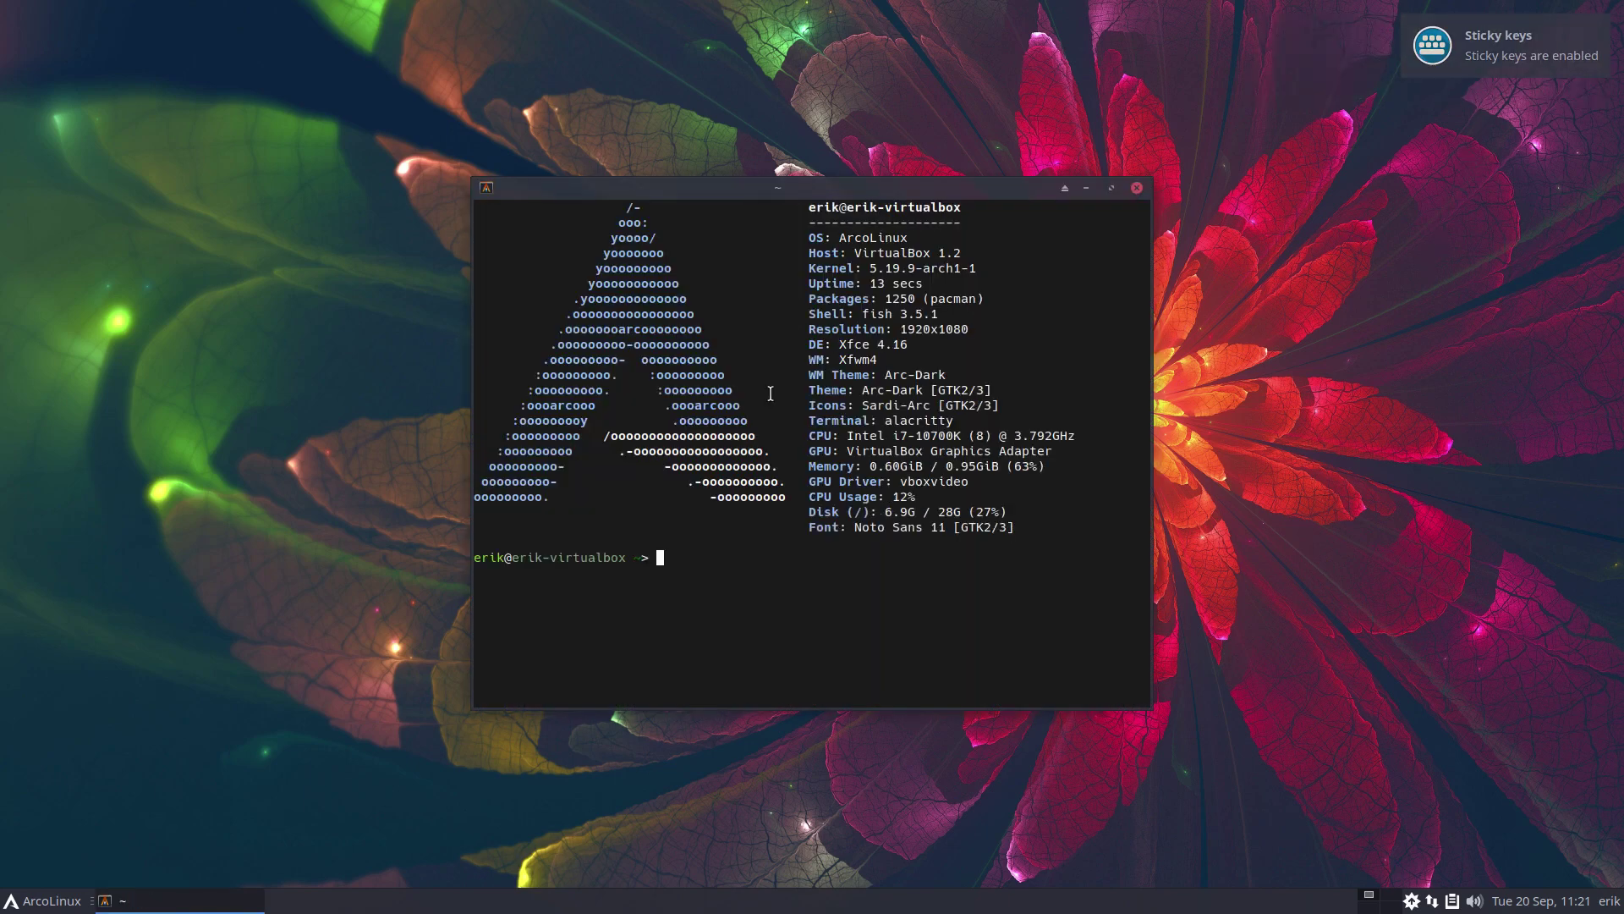
text(iso)
key(Return)
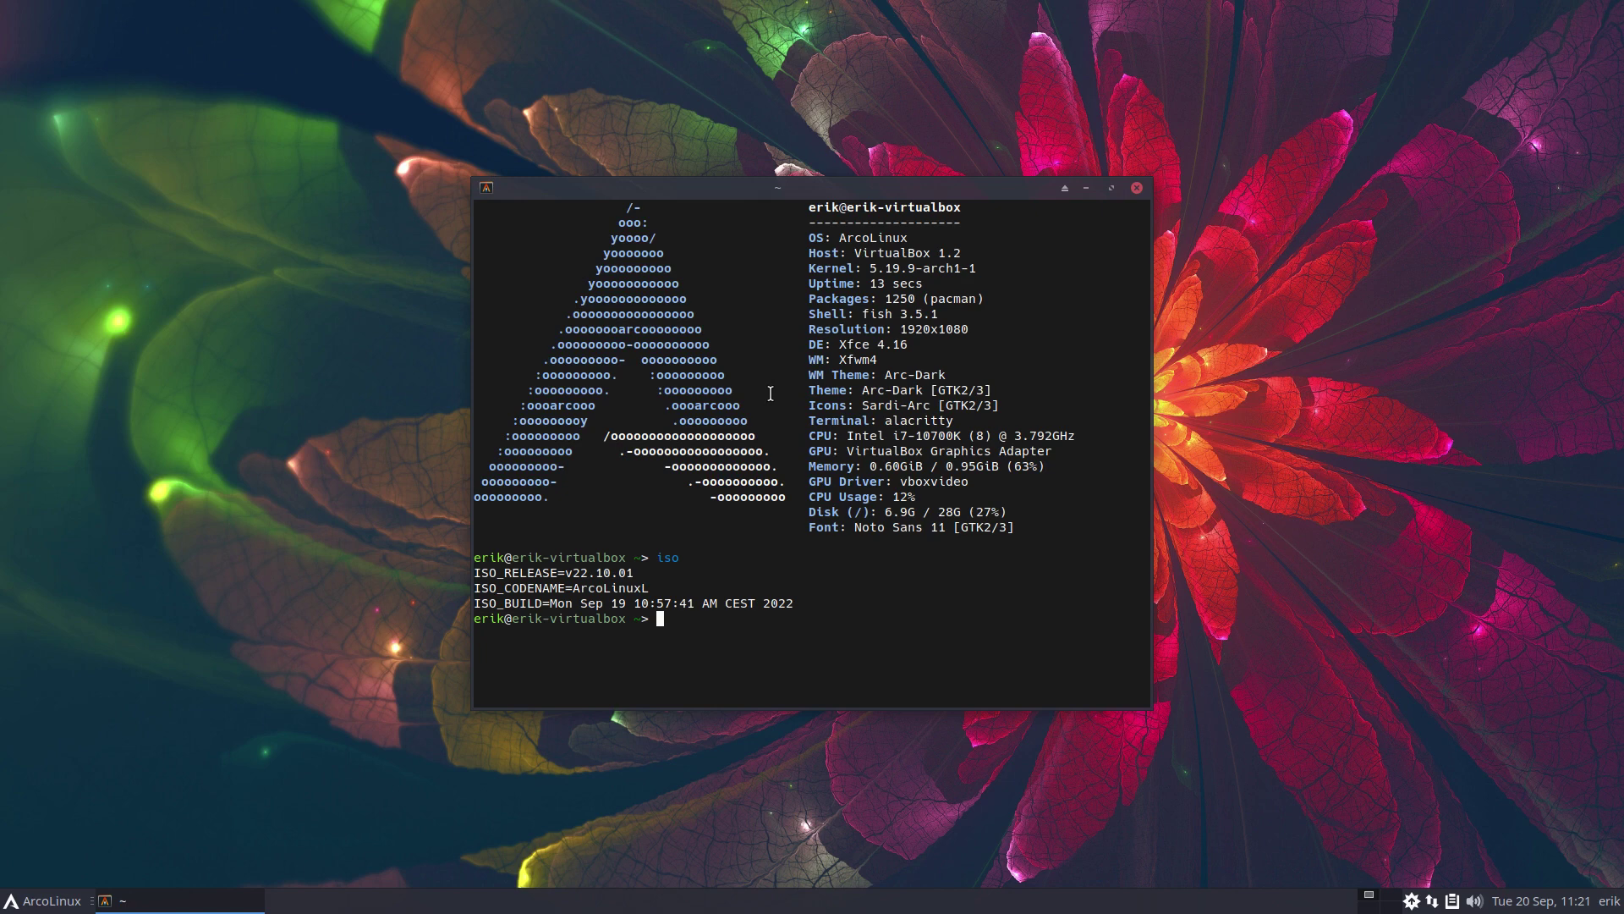
drag(567, 573, 641, 573)
drag(855, 312, 971, 314)
click(772, 632)
Launch the Arch Linux Tweak Tool with the att command, authenticating with the account password, and move the terminal window aside
text(att)
key(Return)
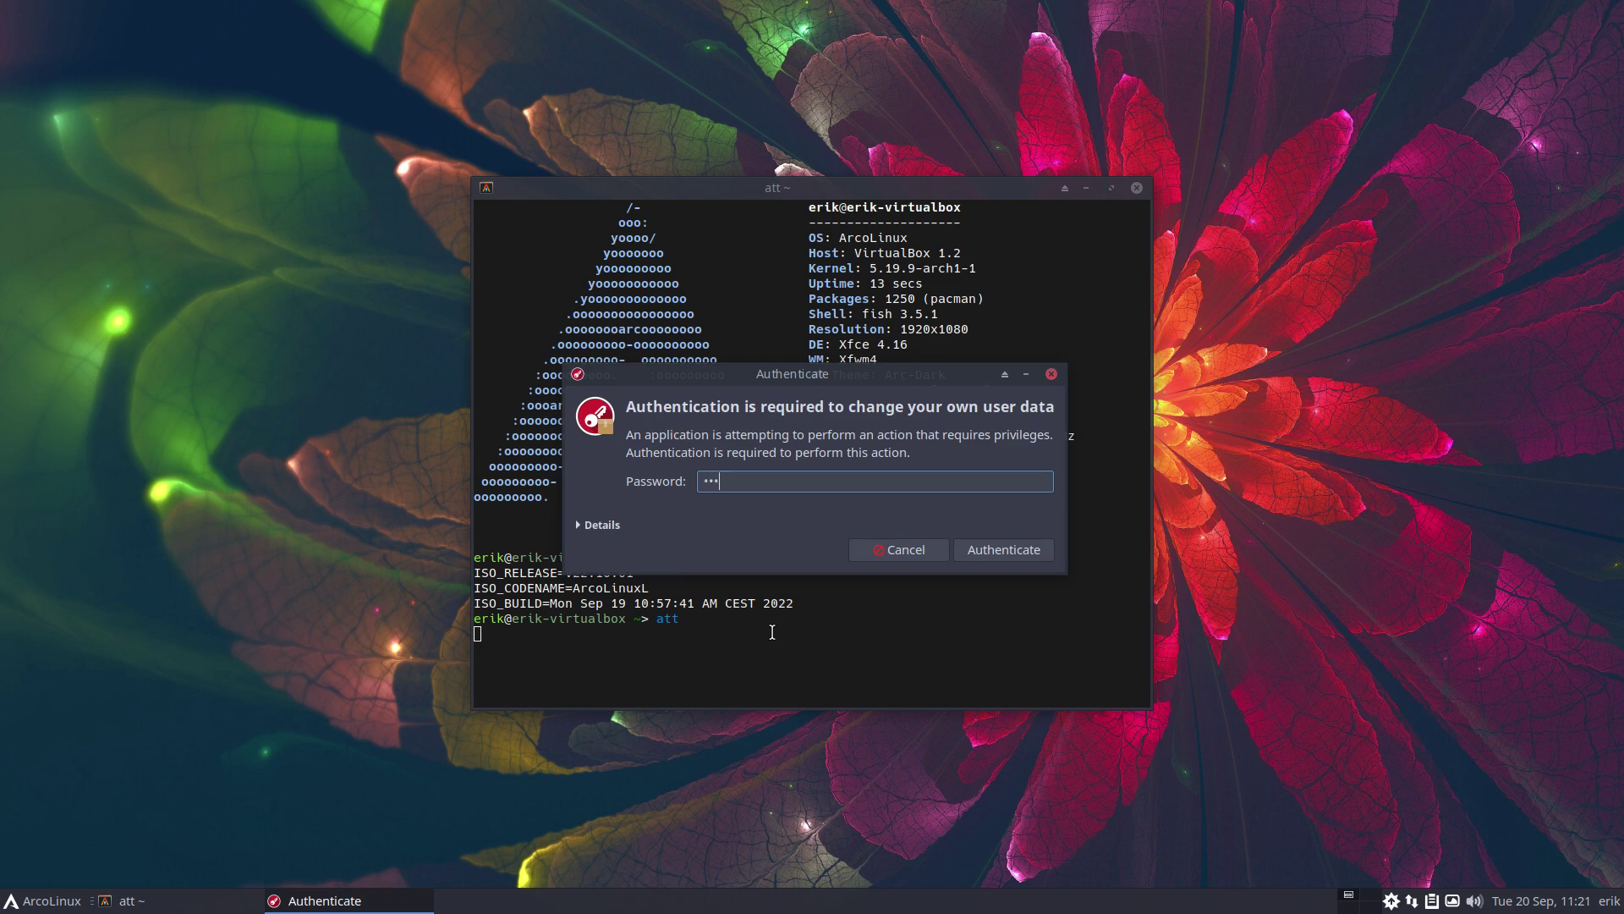
key(Return)
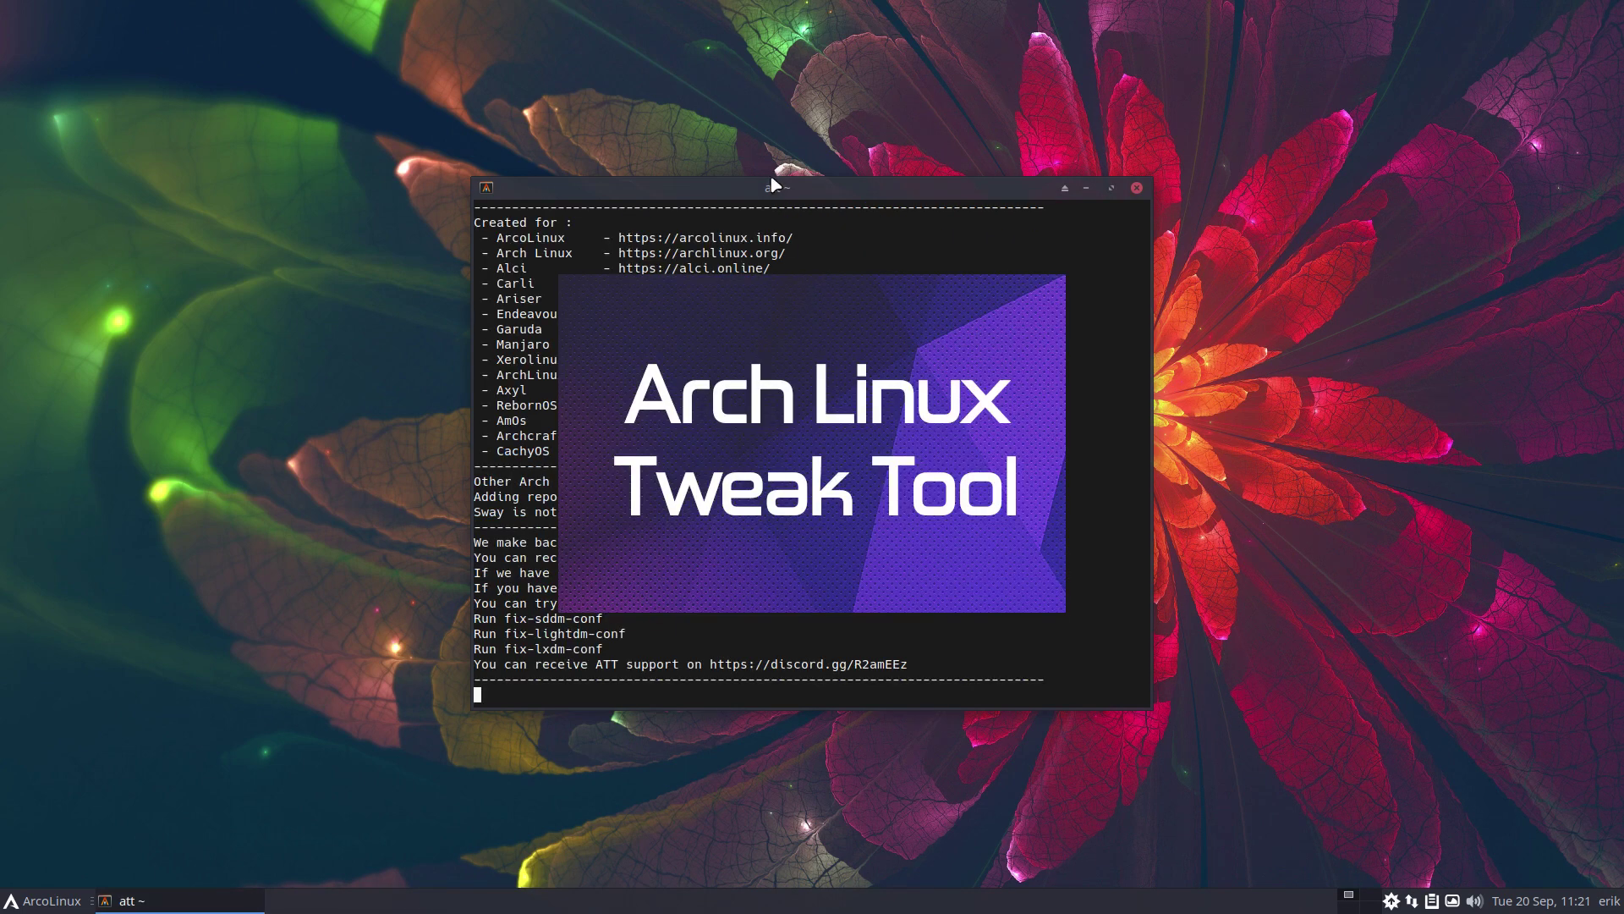
drag(773, 185, 414, 98)
Look at the Arch Linux Tweak Tool entry among the favourite applications and highlight the list of supported distributions in the terminal
click(52, 902)
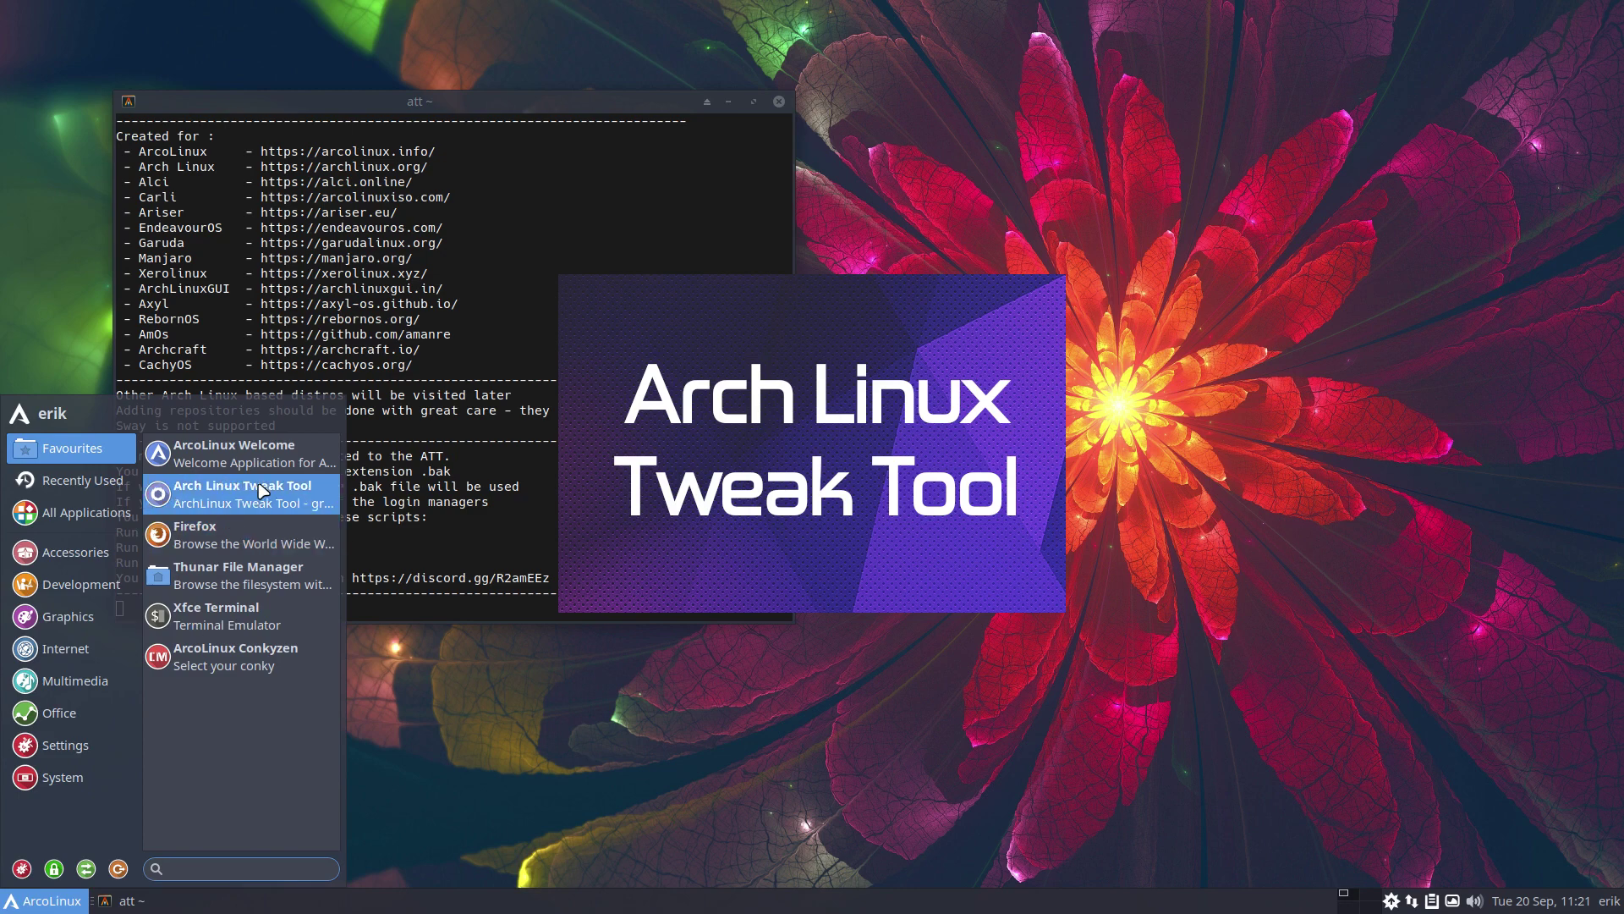
click(577, 220)
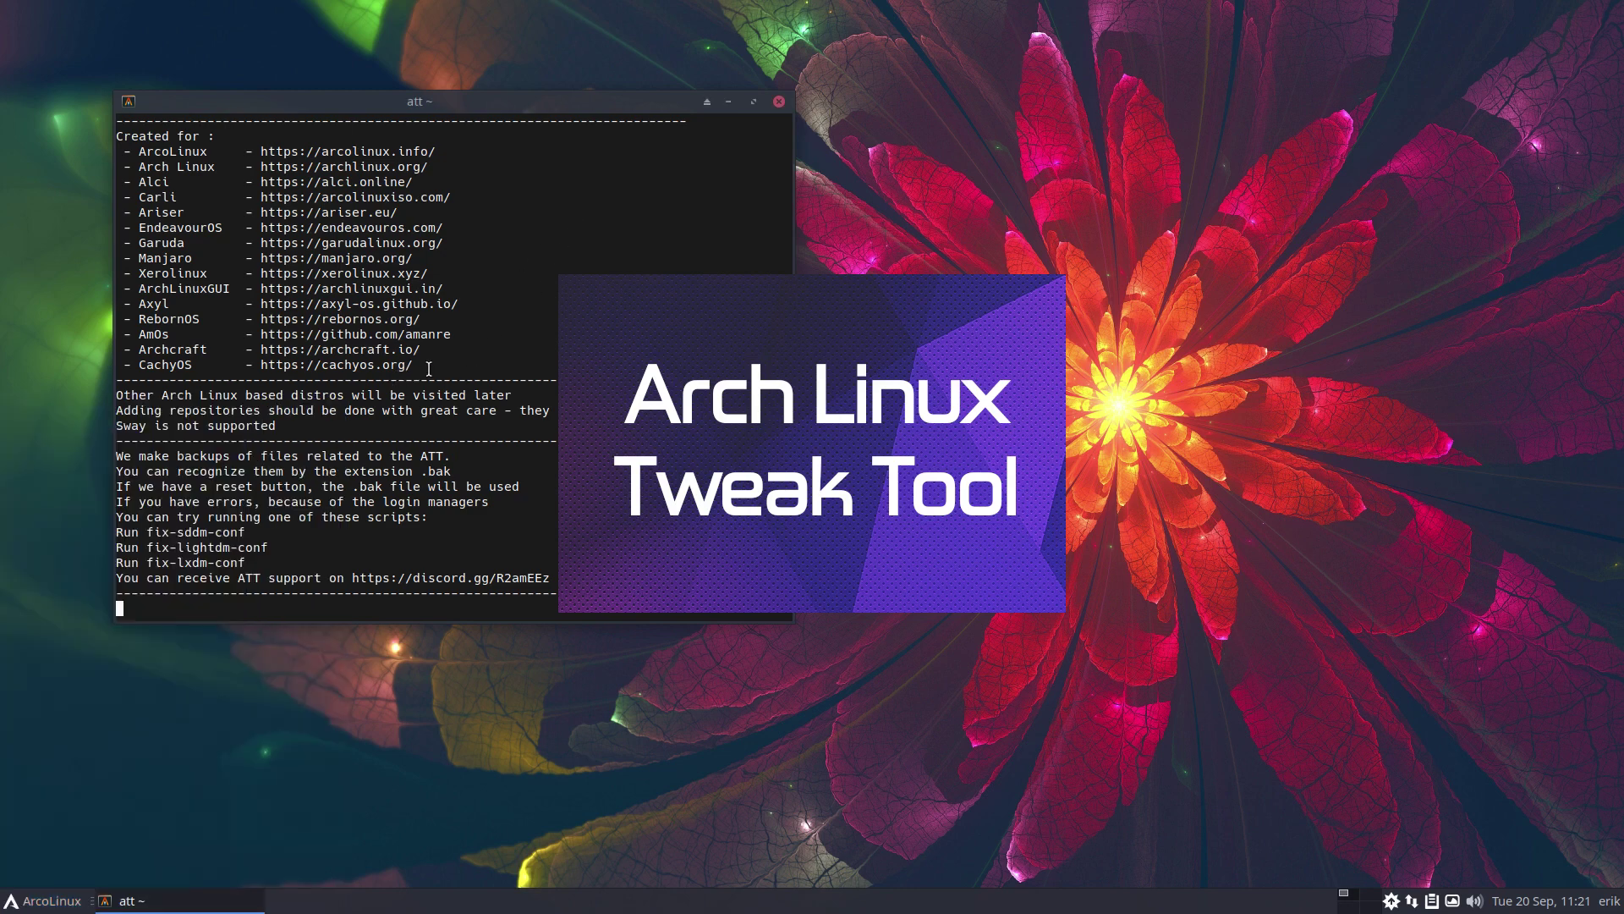
drag(429, 369, 133, 152)
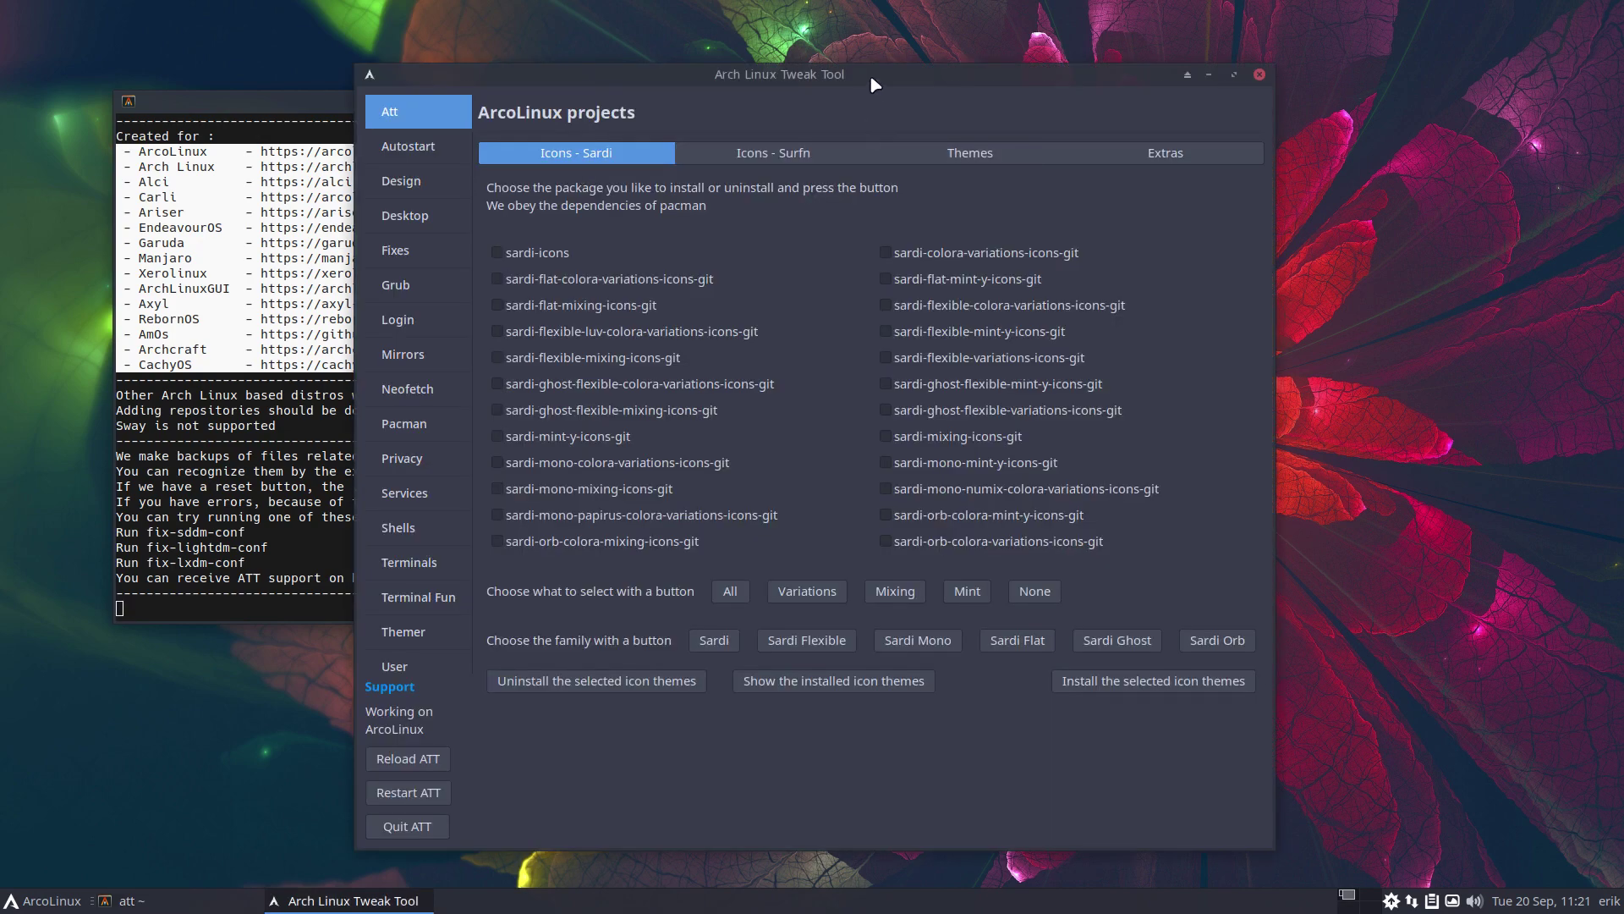
Install the bspwm desktop with the Desktop Installer of the Arch Linux Tweak Tool
drag(870, 75, 921, 42)
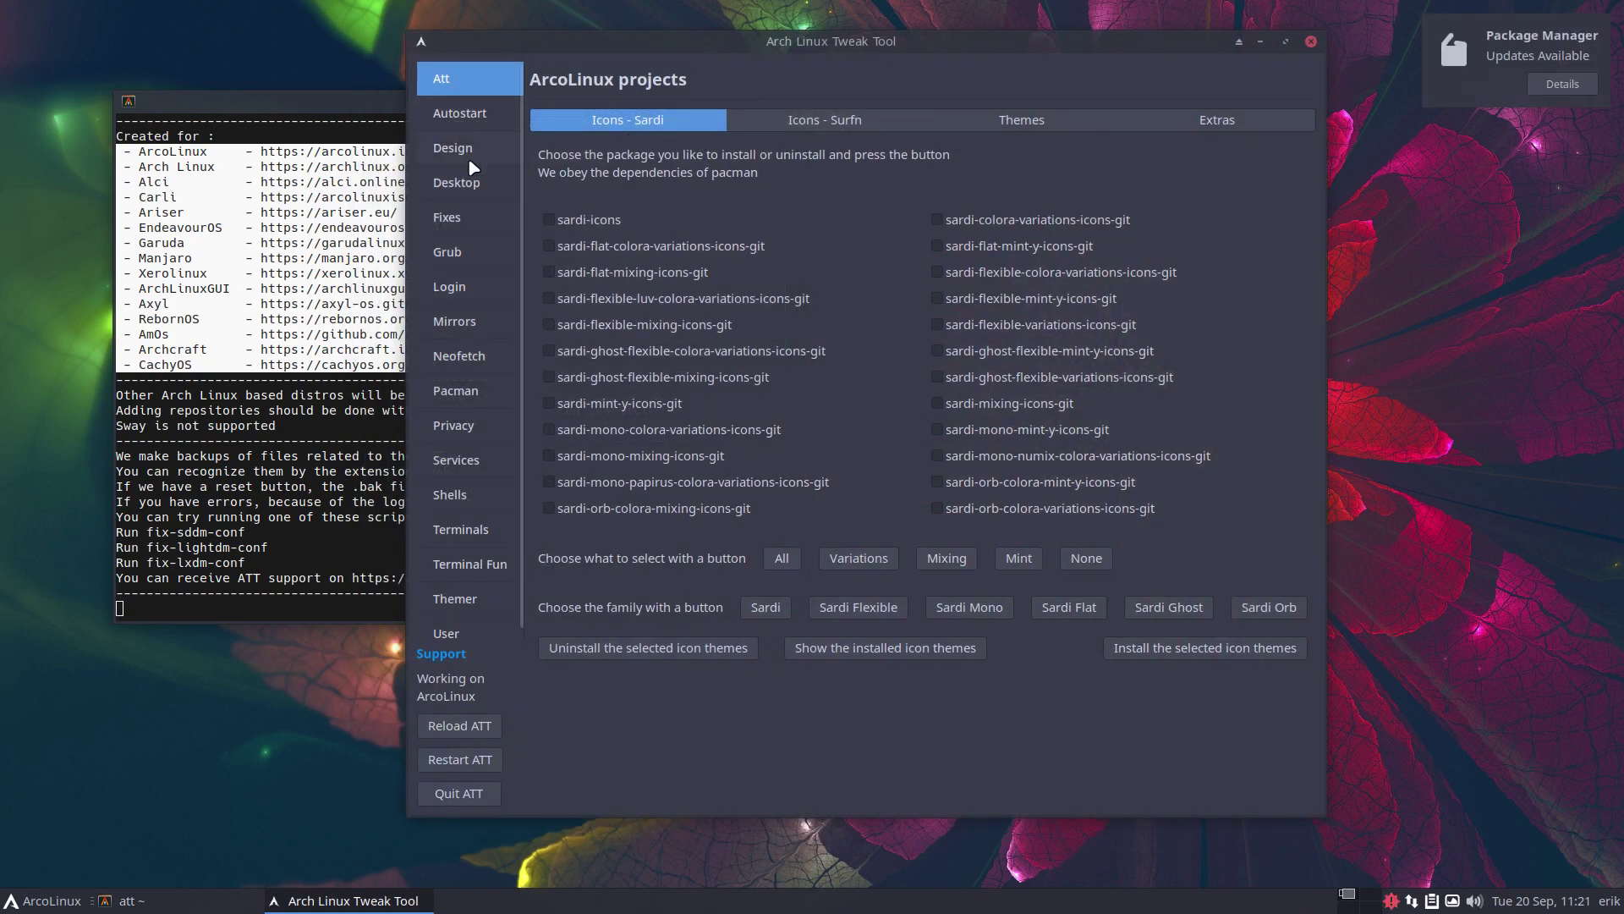
click(473, 194)
click(687, 256)
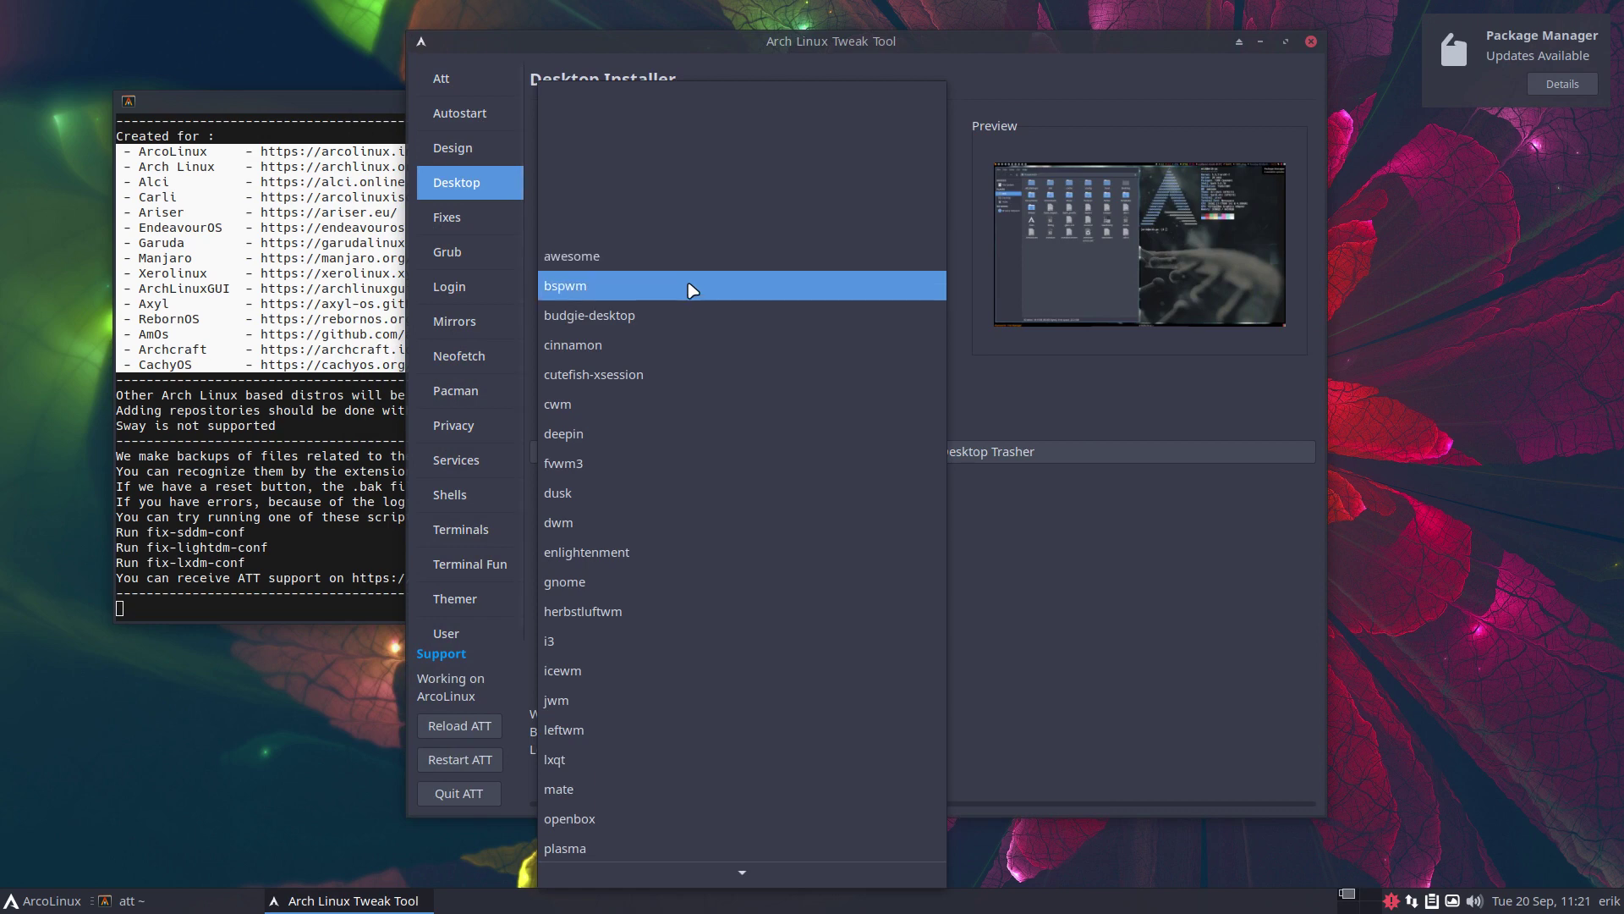
click(693, 286)
click(678, 347)
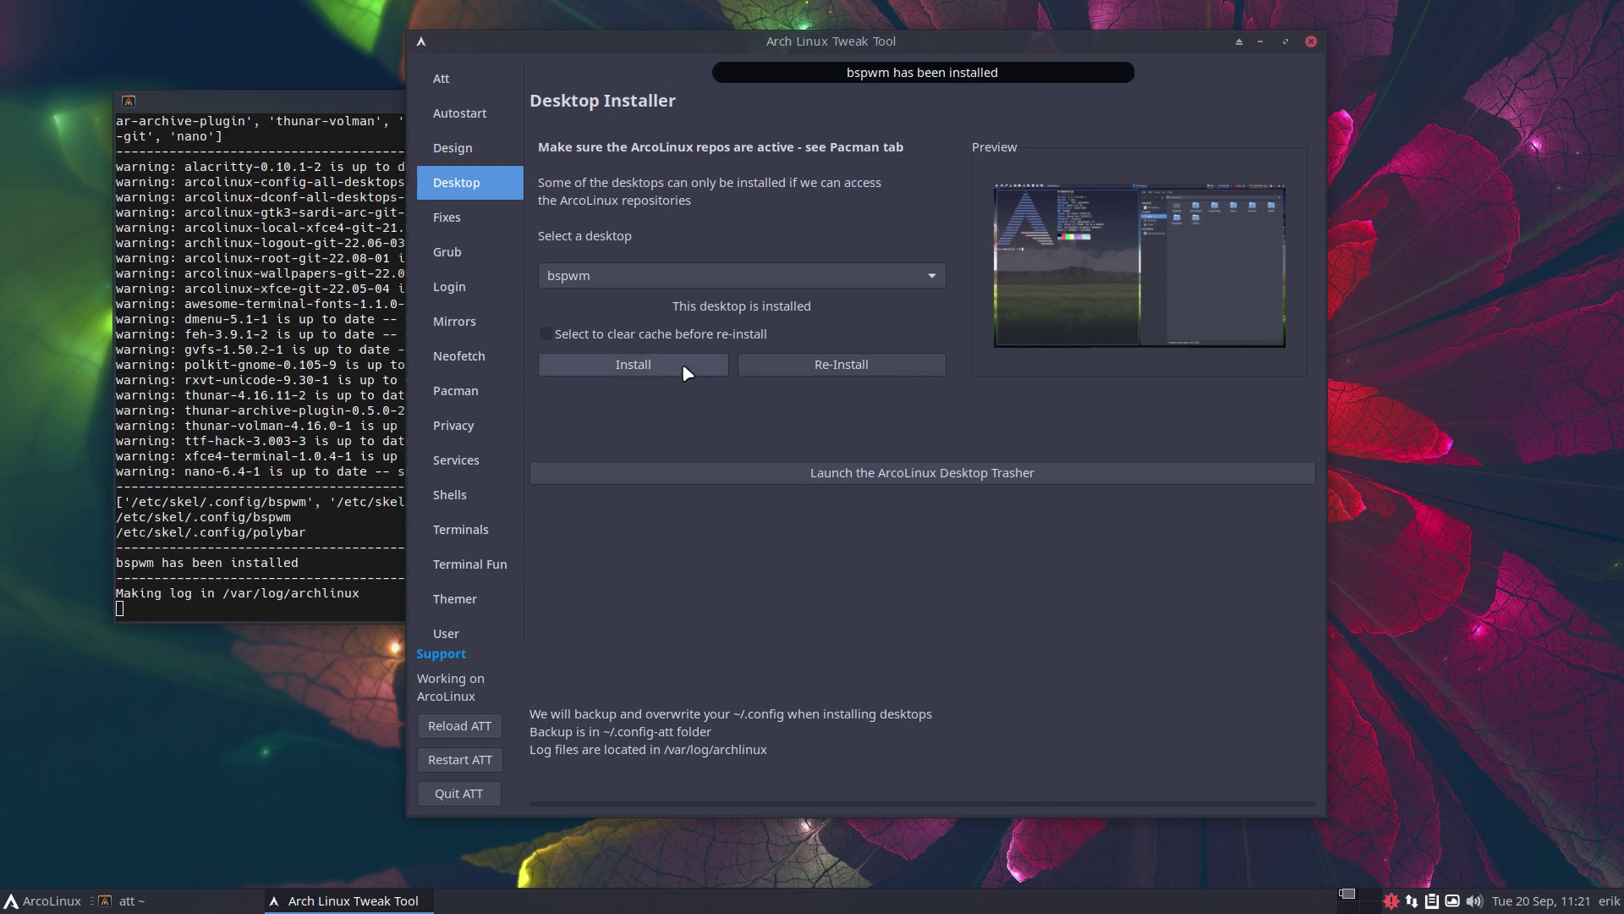
Quit the Arch Linux Tweak Tool, close the terminal and log out of the Xfce session
click(493, 793)
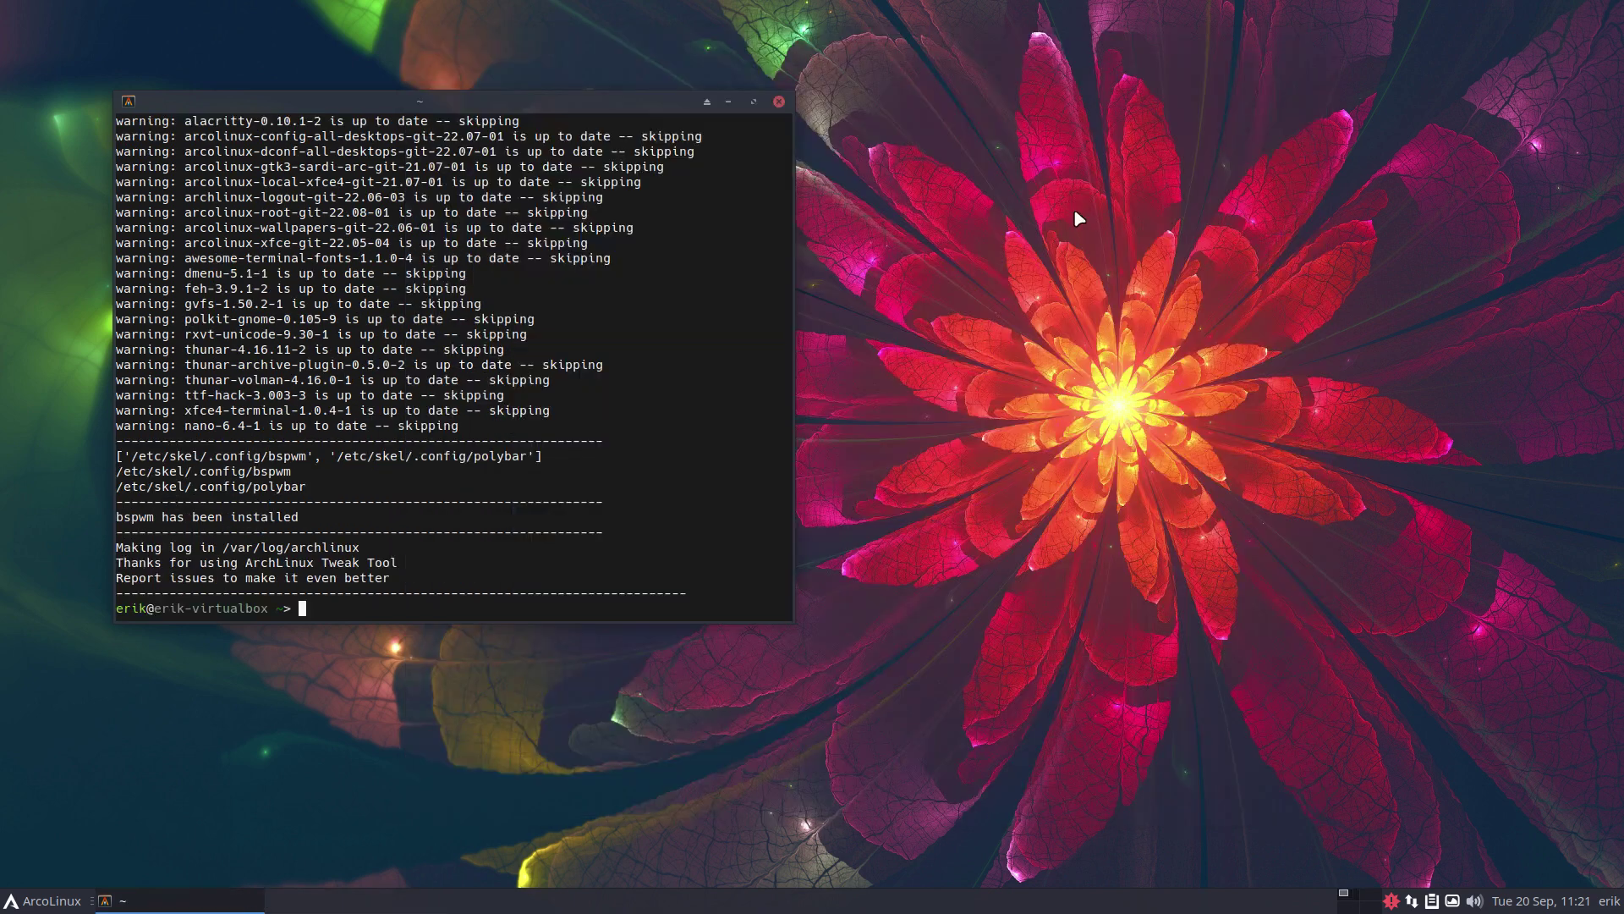
click(779, 102)
click(46, 899)
click(110, 864)
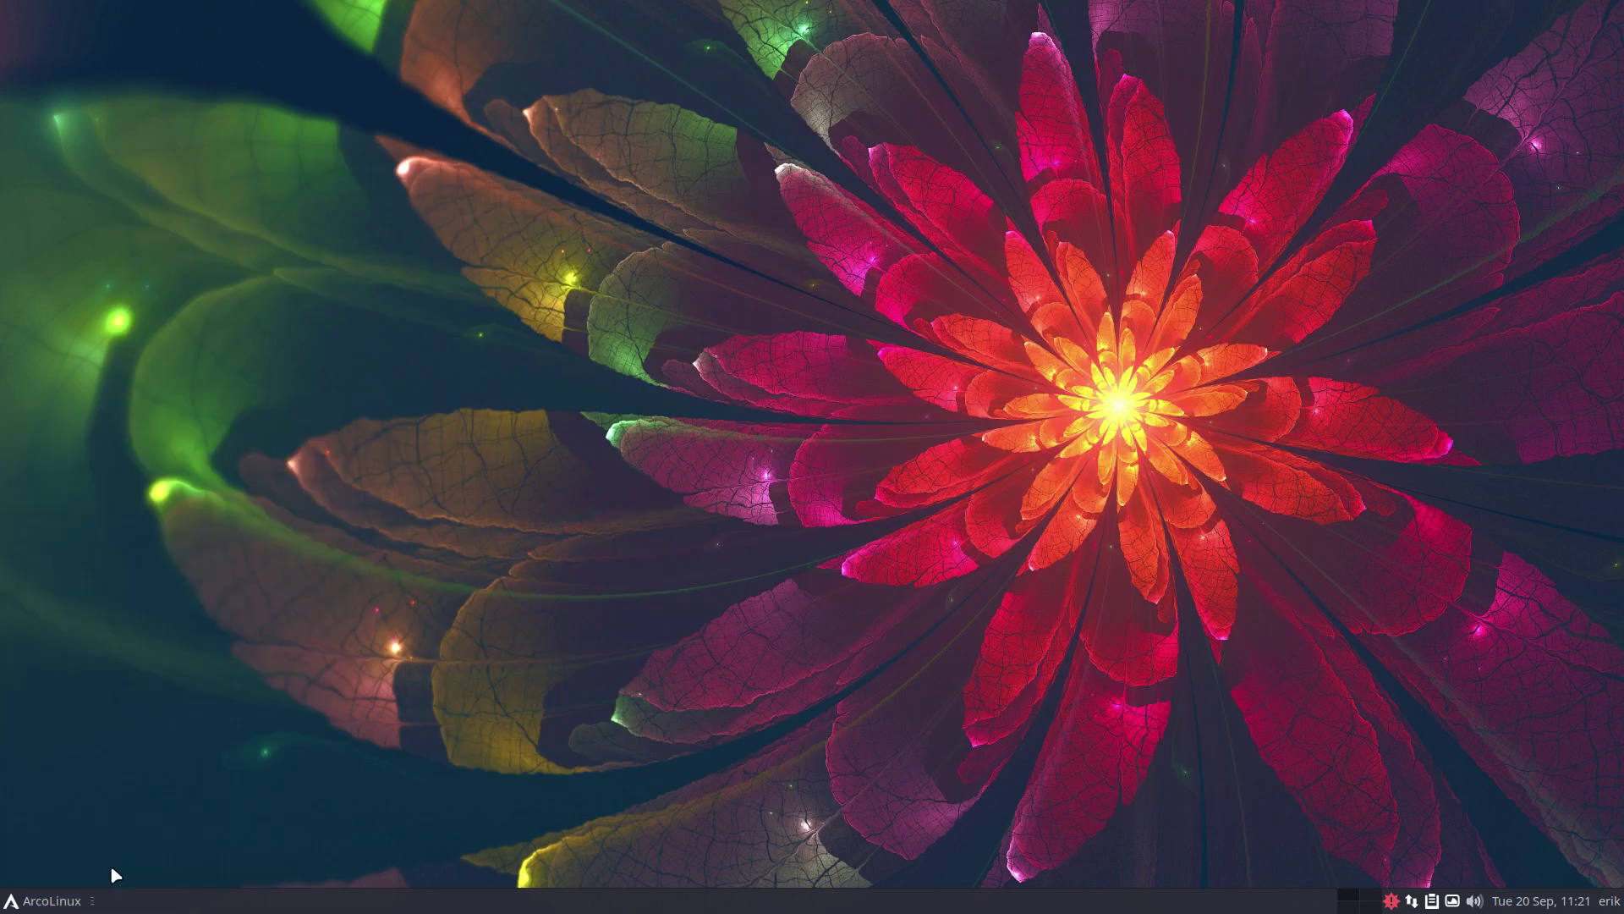
click(732, 404)
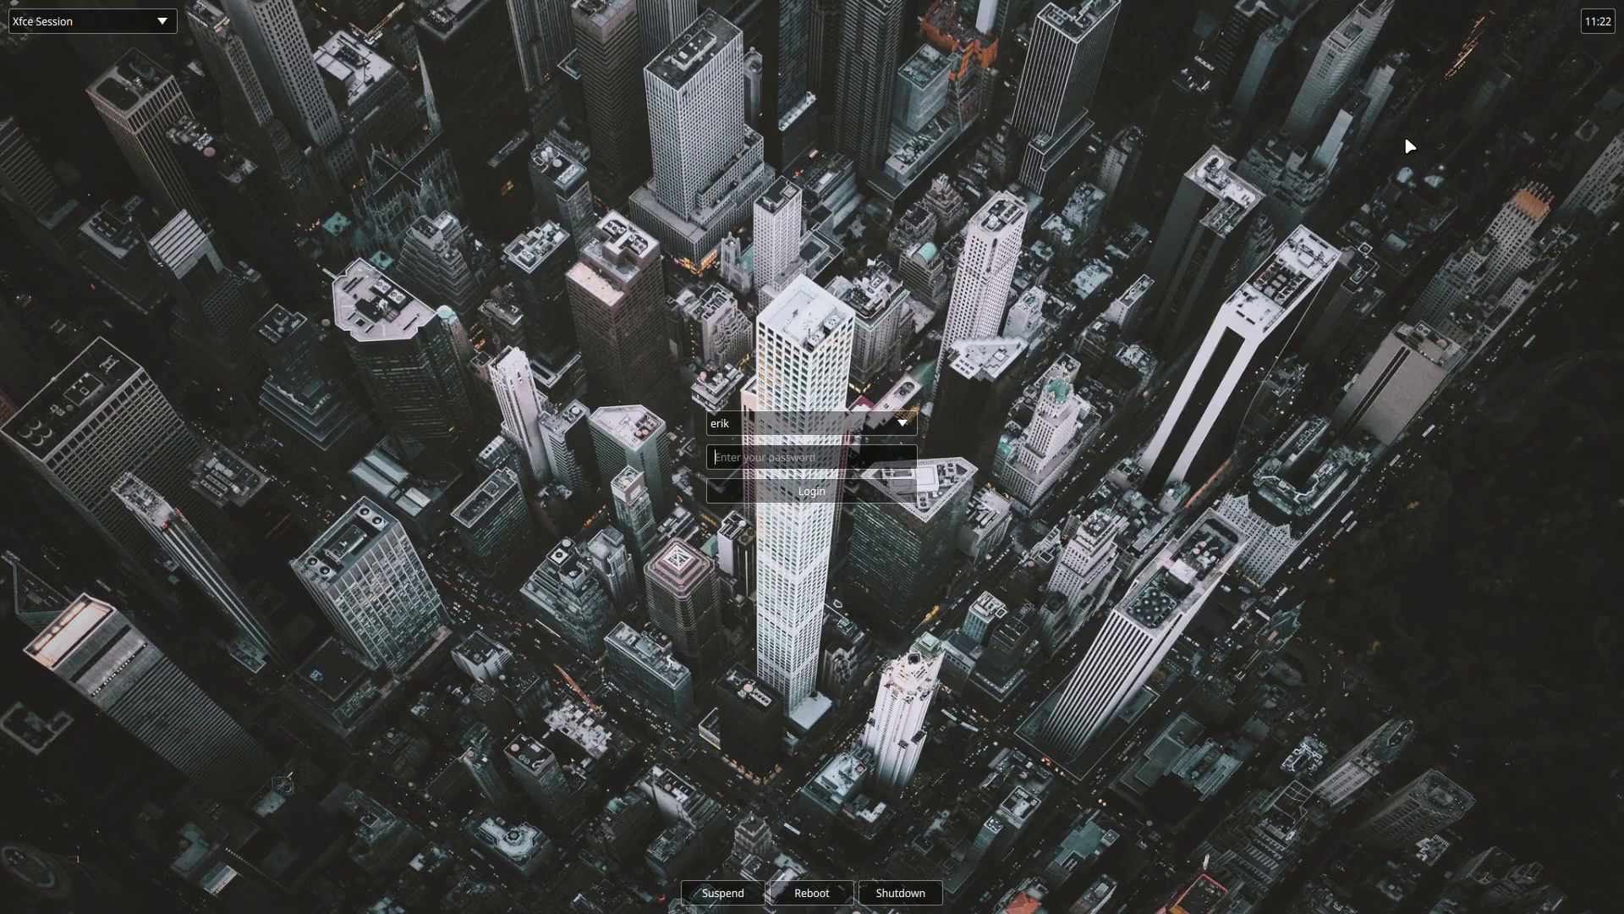
Choose the bspwm session on the login screen and log in with the account password
click(97, 24)
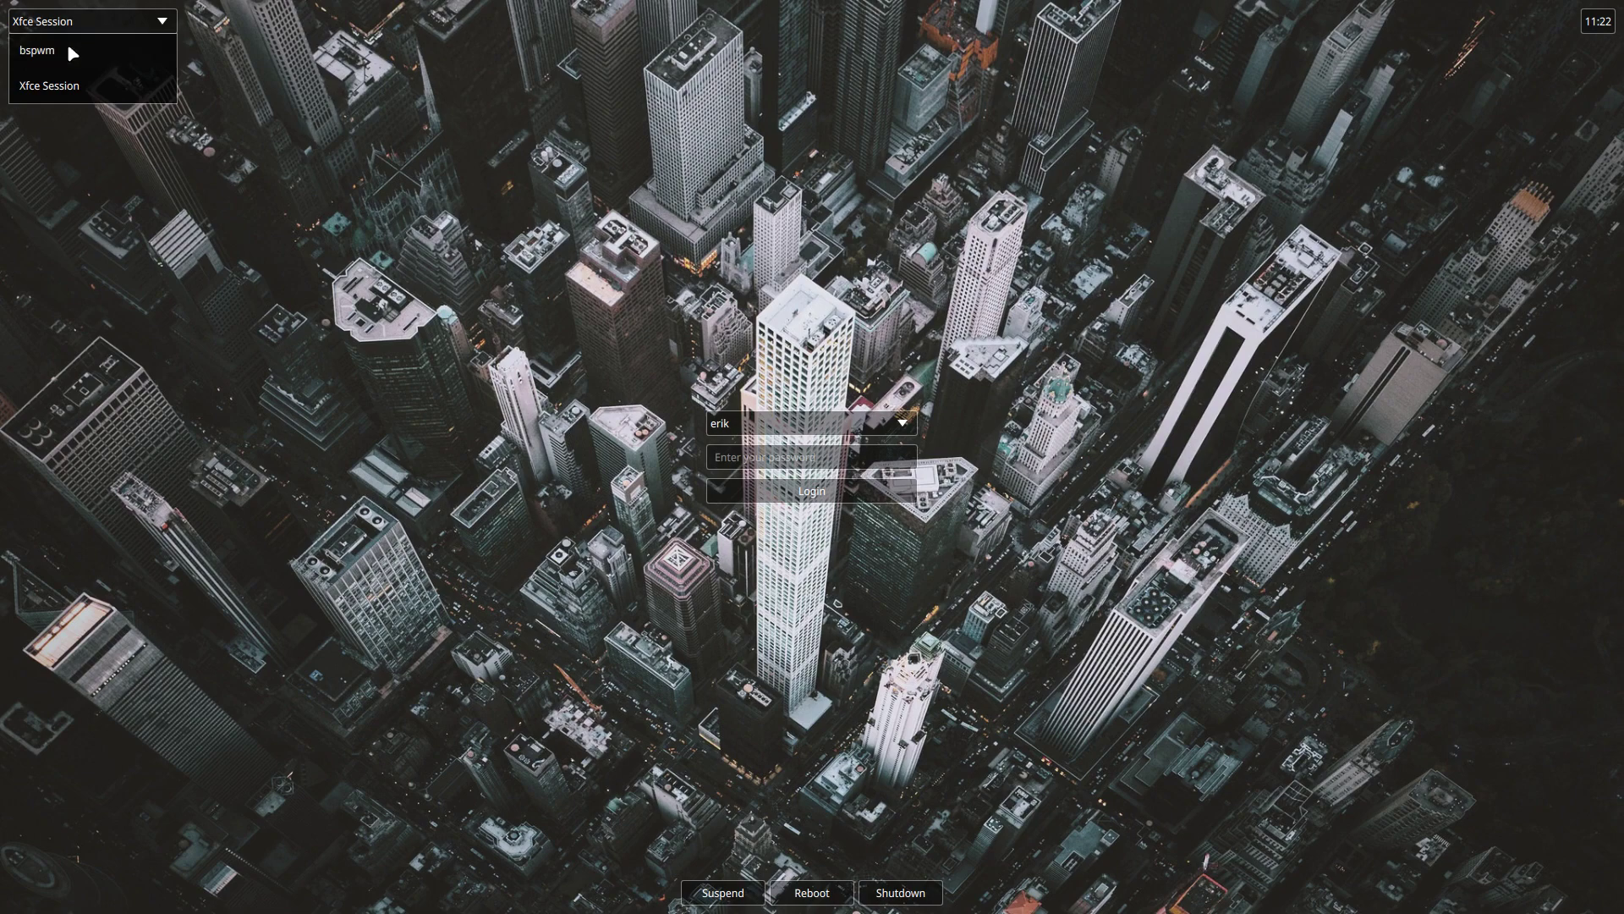
click(68, 43)
text(******)
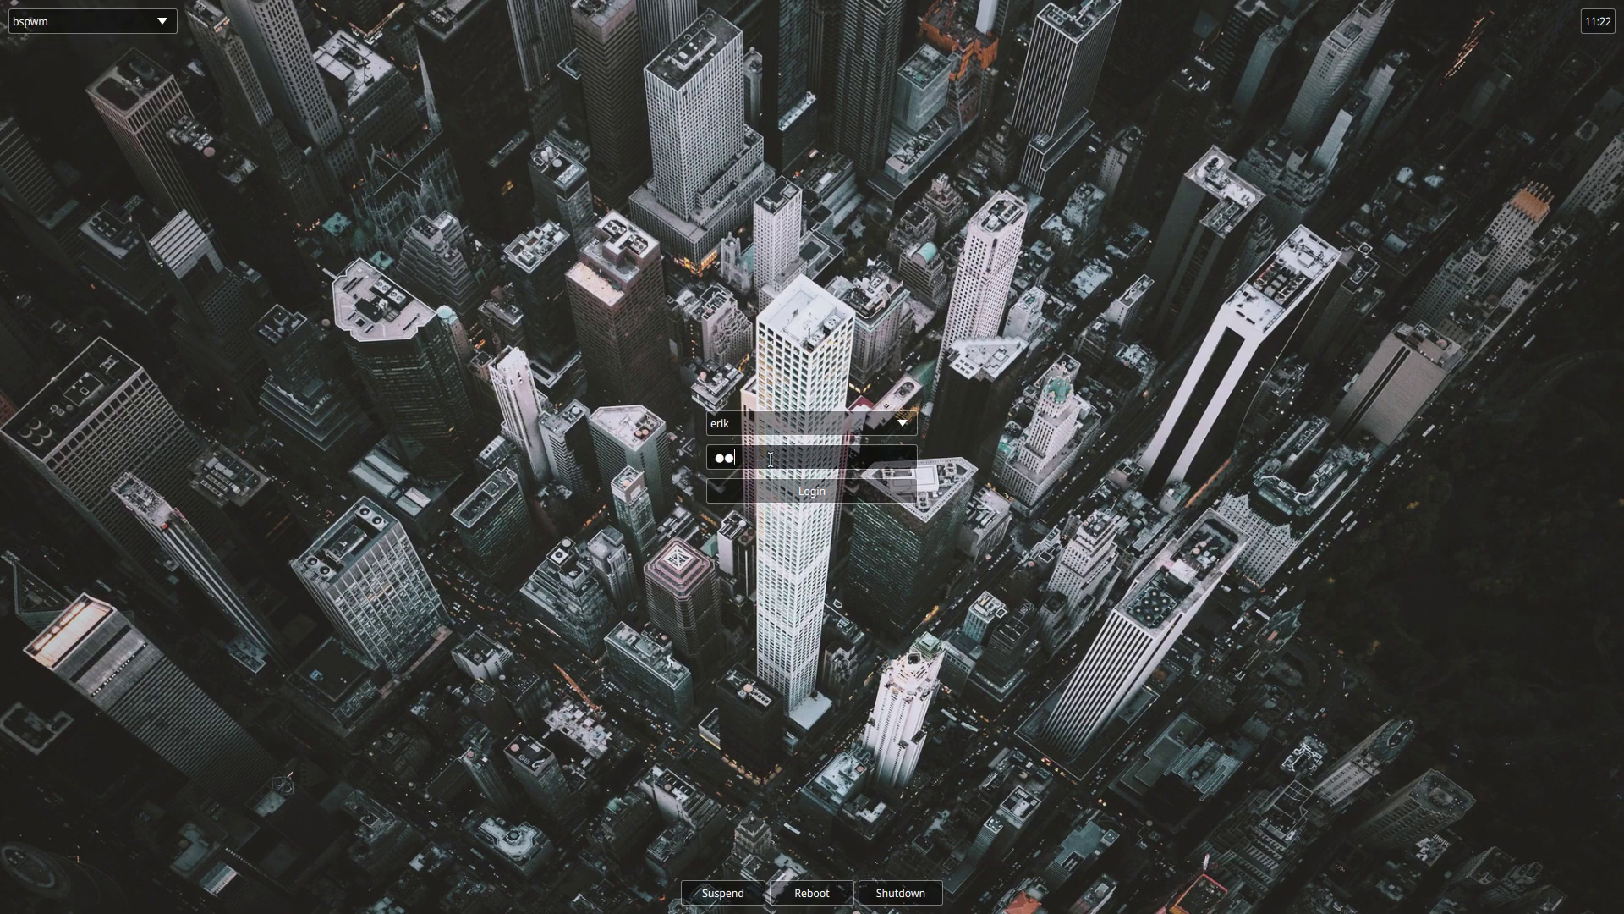
key(Return)
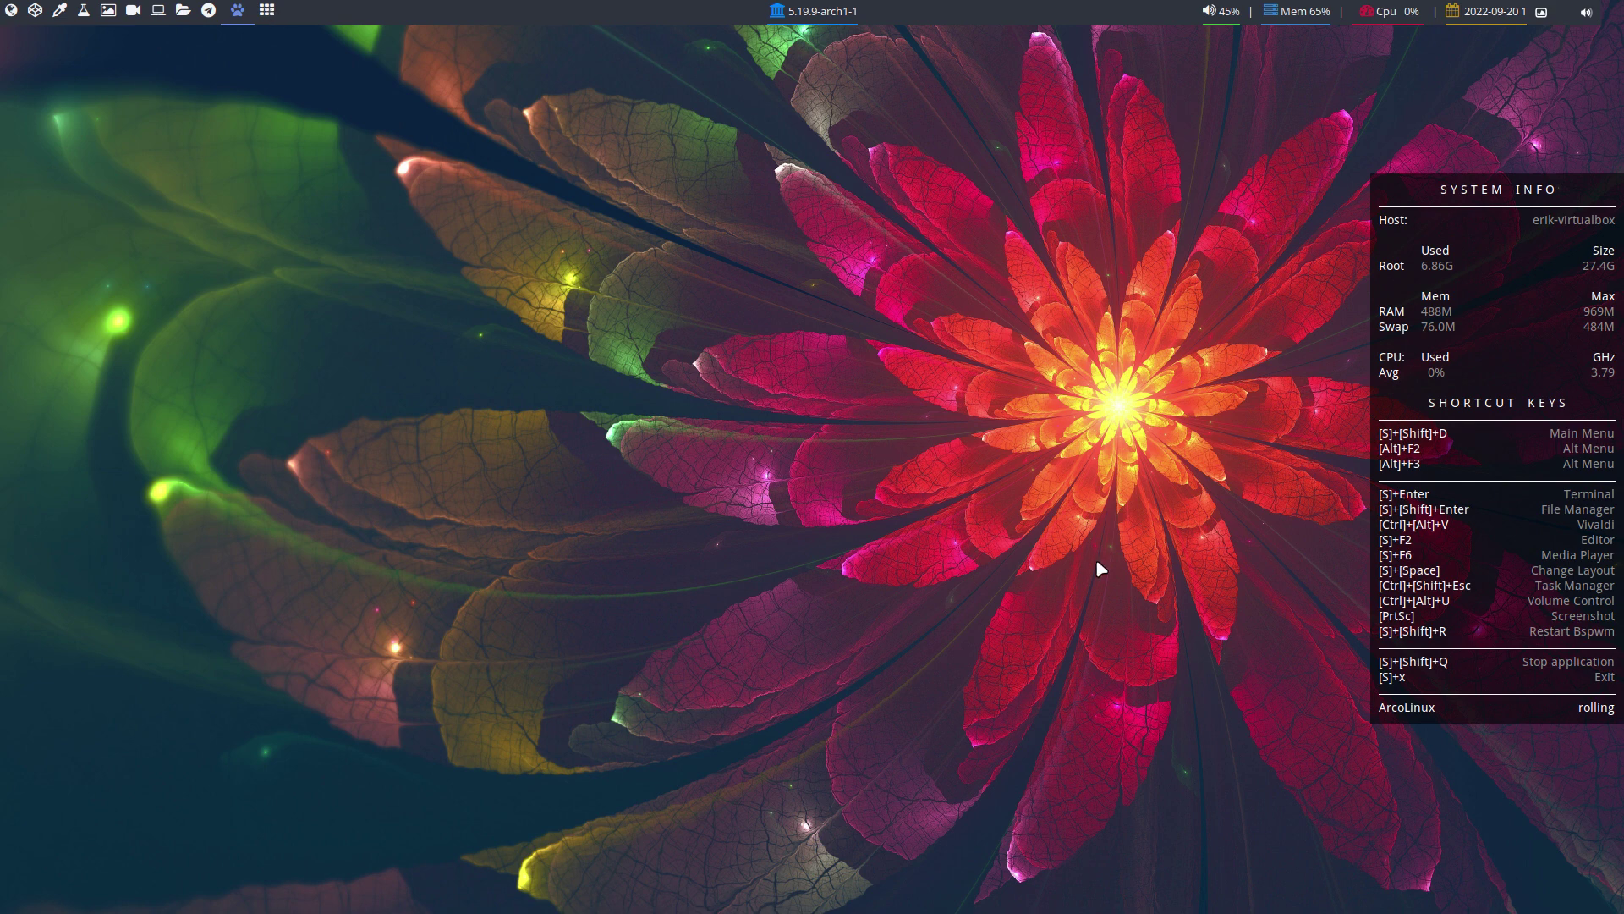
Hide the system info overlay and open the home folder in the file manager with hidden files shown
key(super+c)
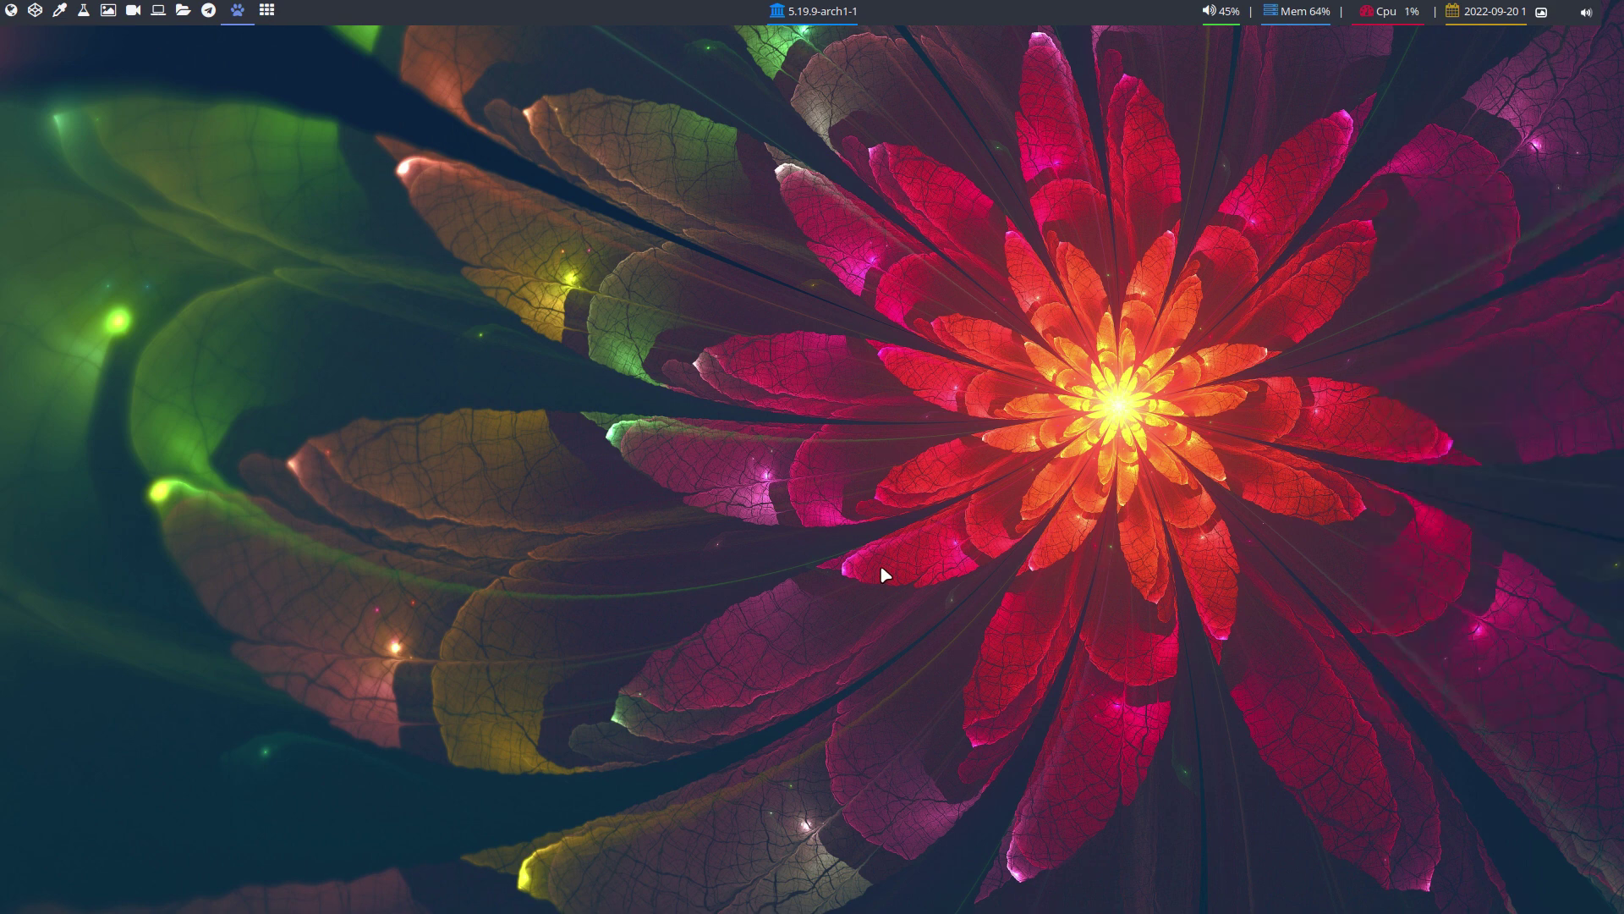
key(super+shift+Return)
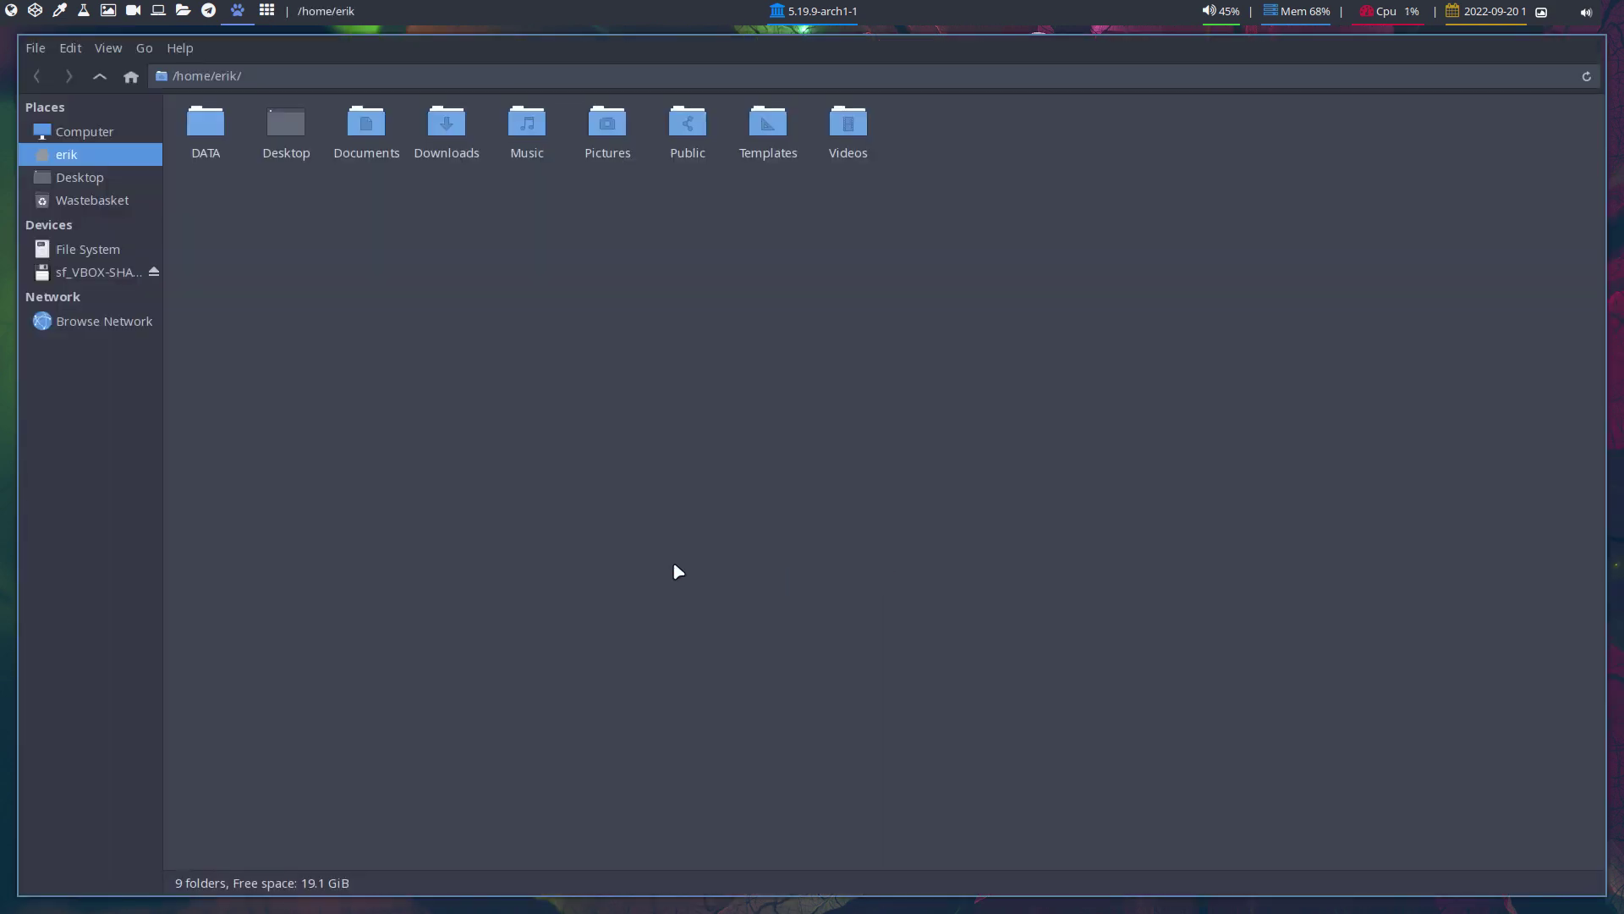
key(ctrl+h)
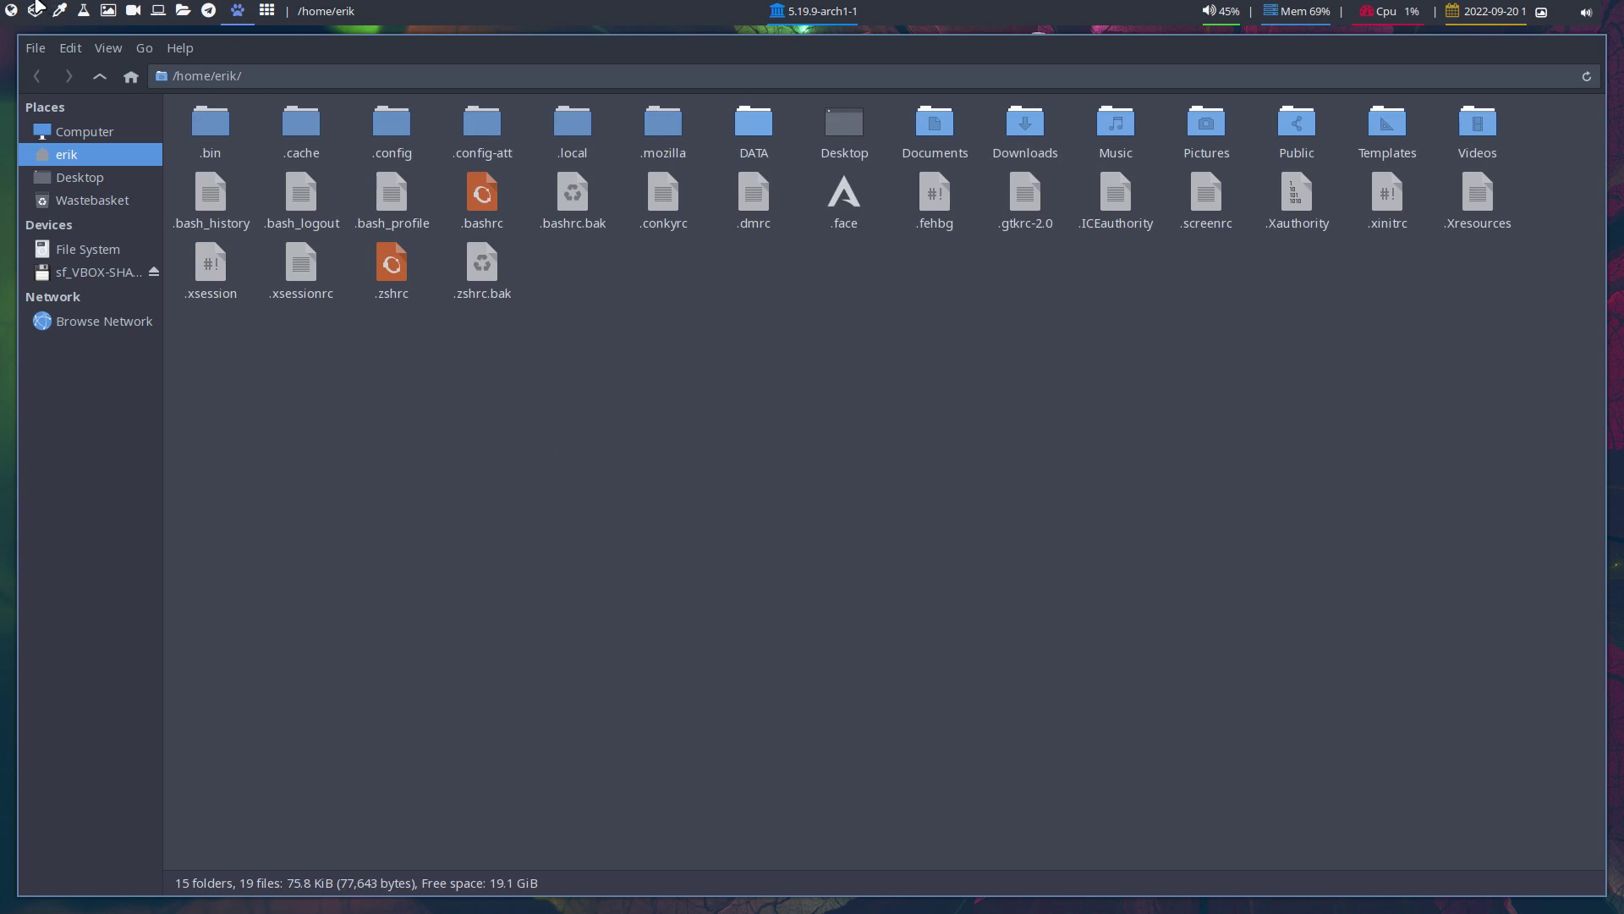
Search Google for "arcolinuxd bspwm" in Firefox on the second workspace and accept all cookies
click(37, 8)
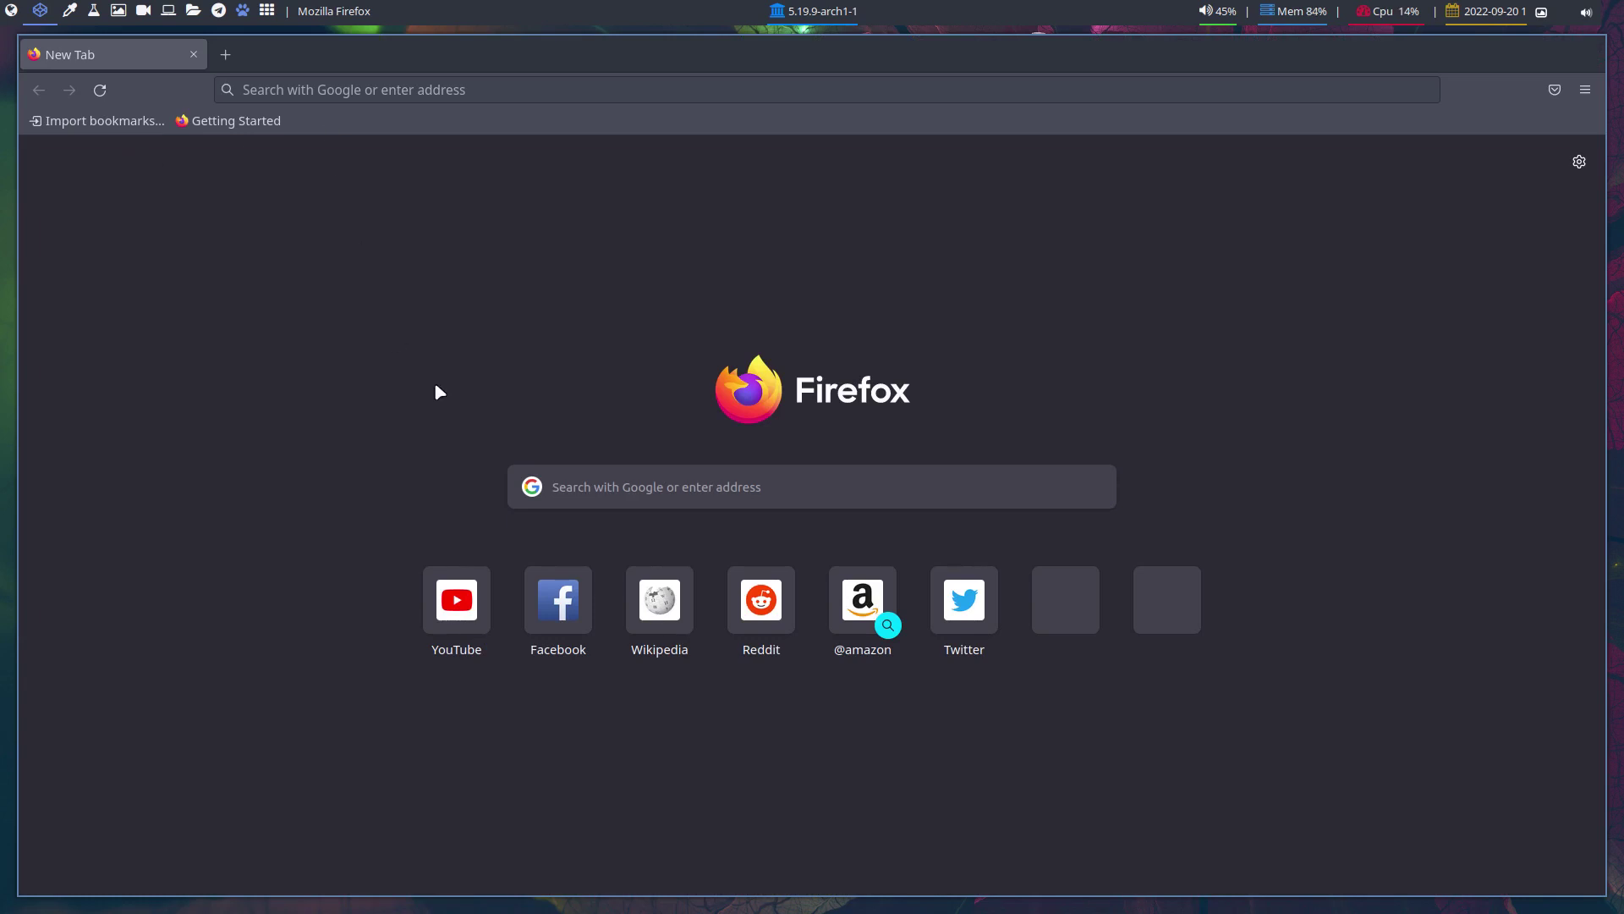
click(574, 482)
text(arcolinux)
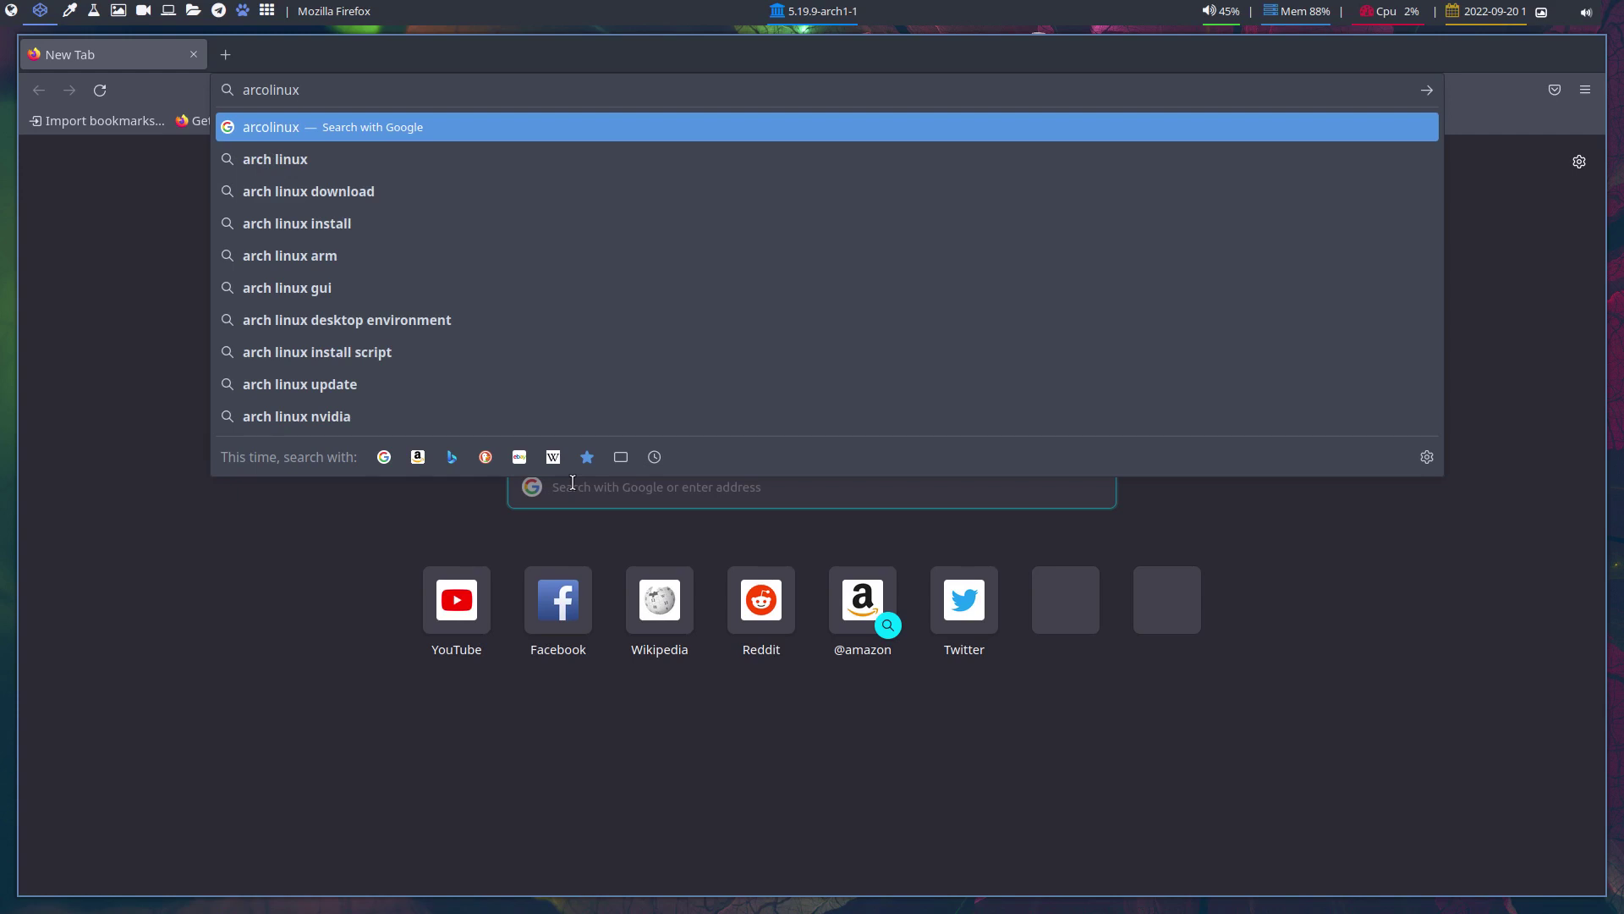
text( d s)
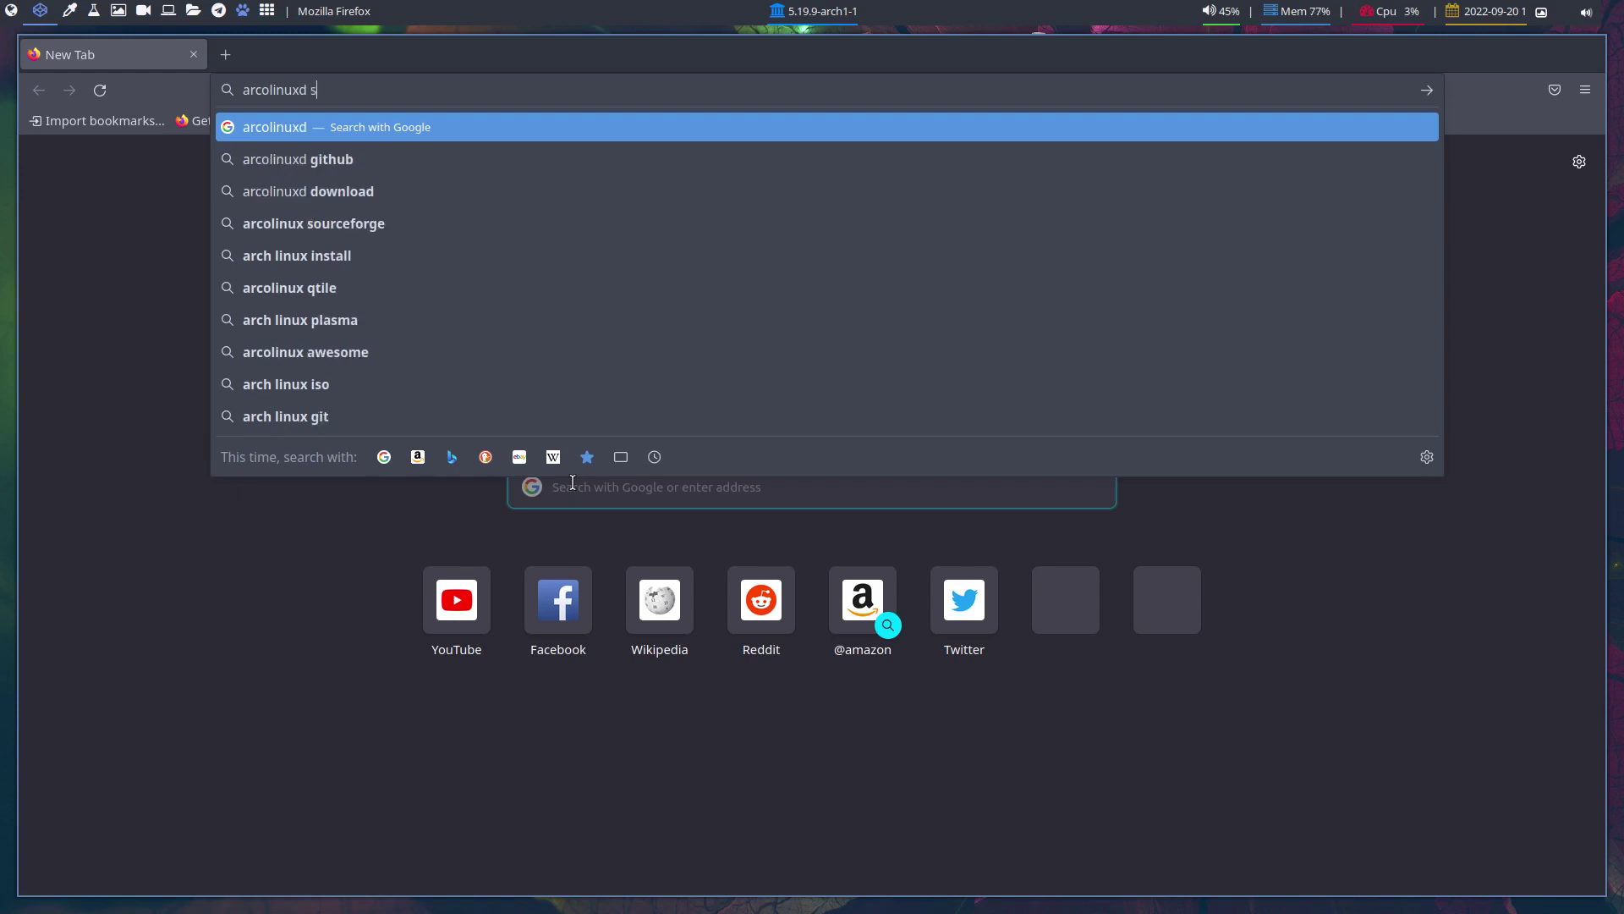
key(BackSpace)
text(bsp)
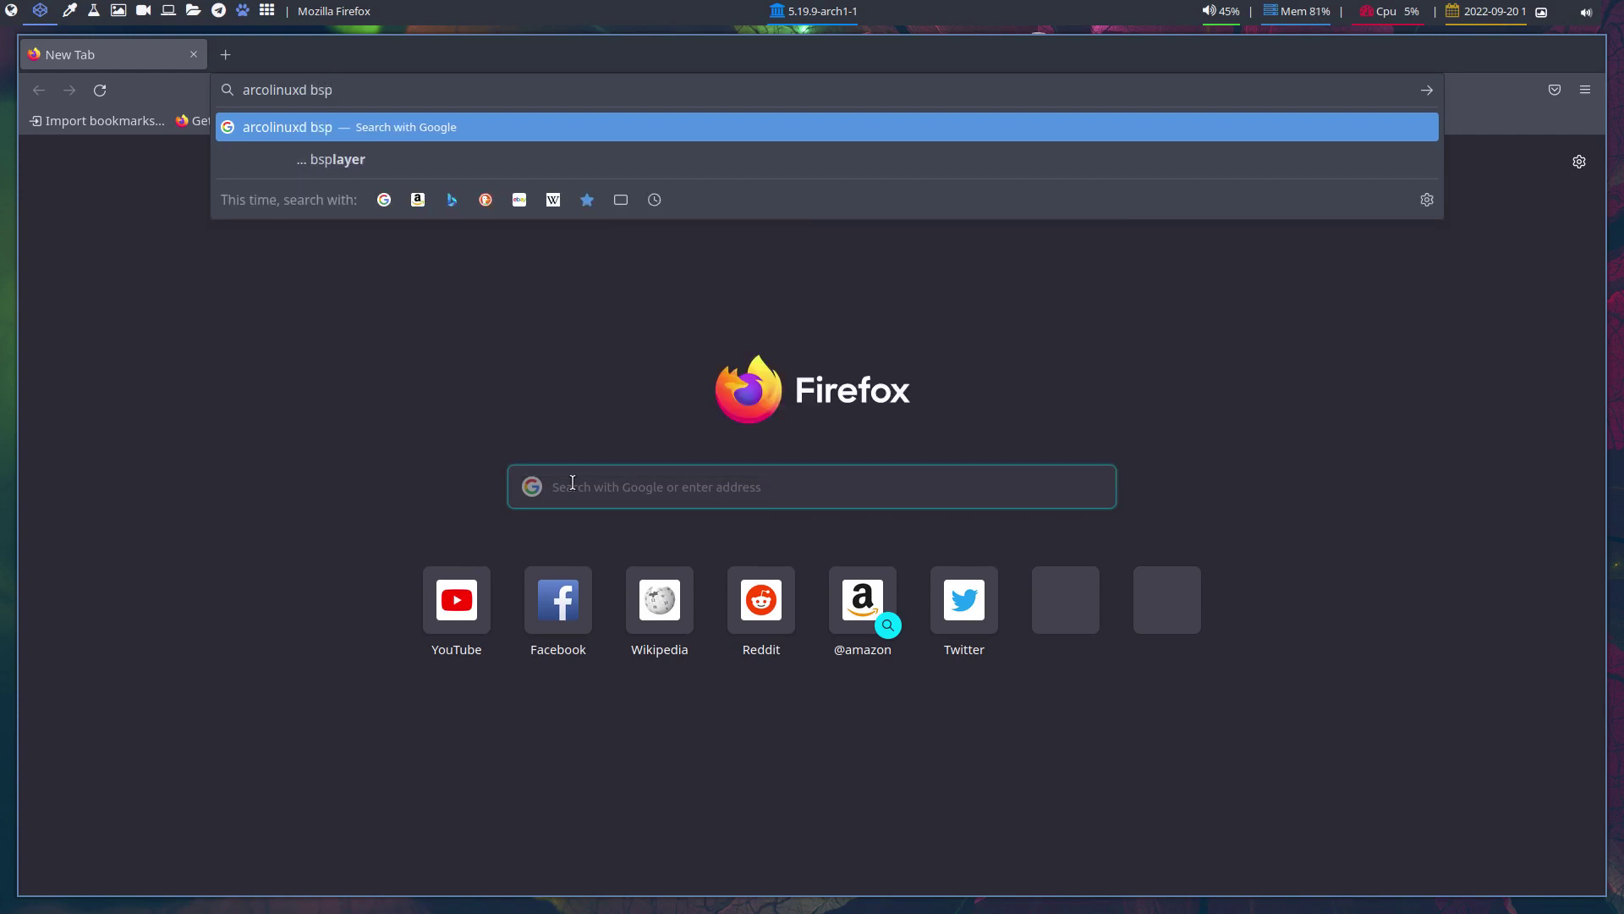
text(wm)
key(Return)
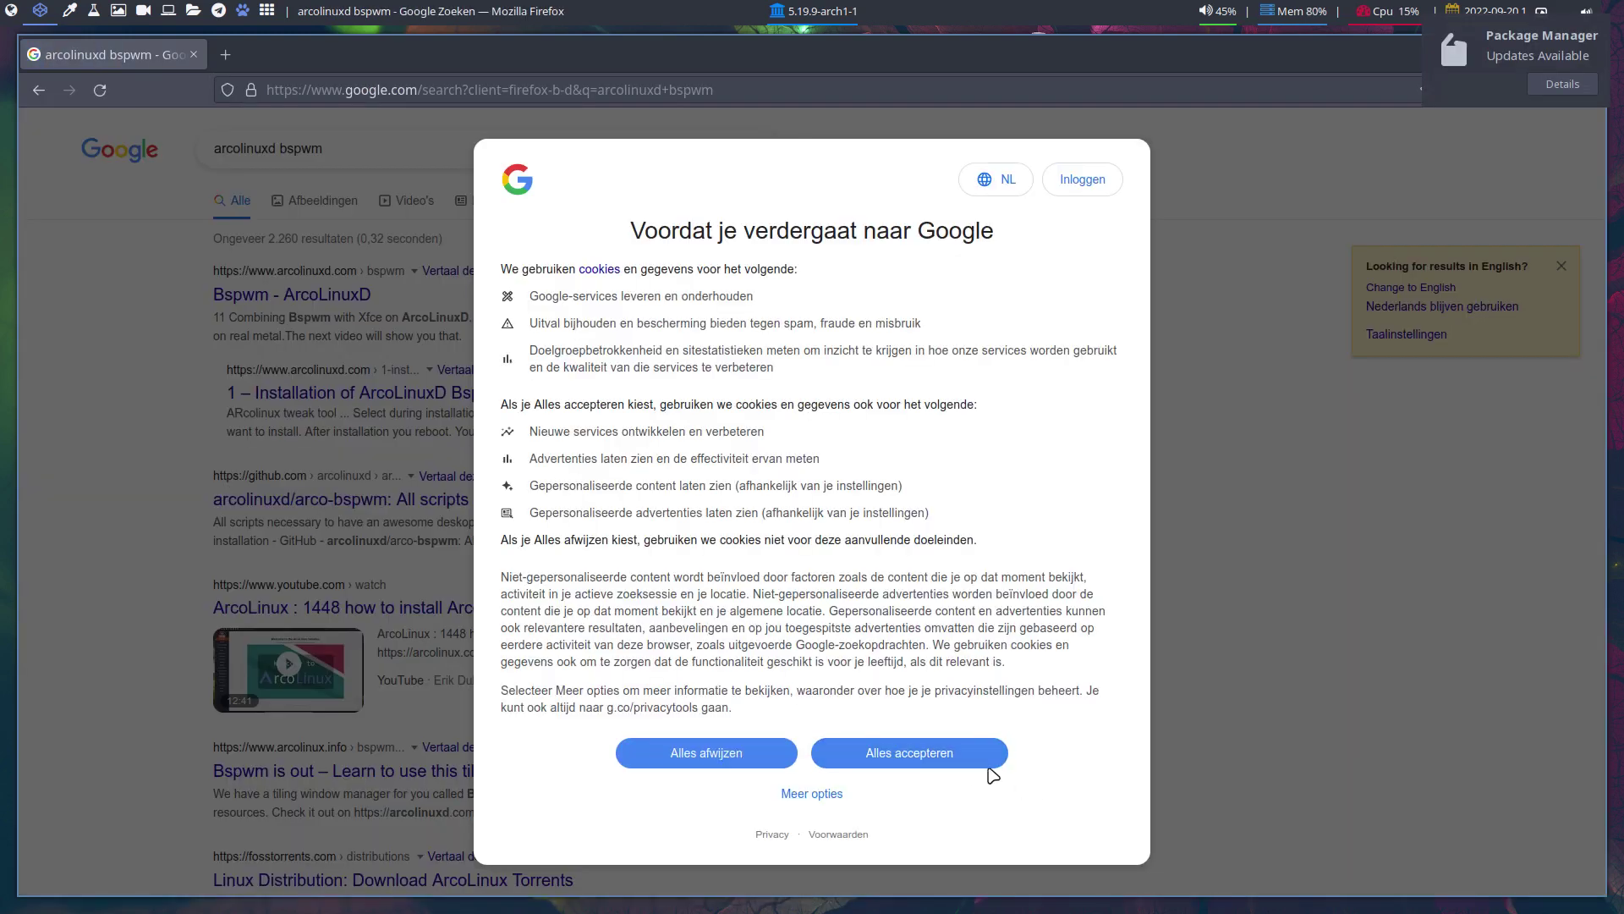
click(987, 766)
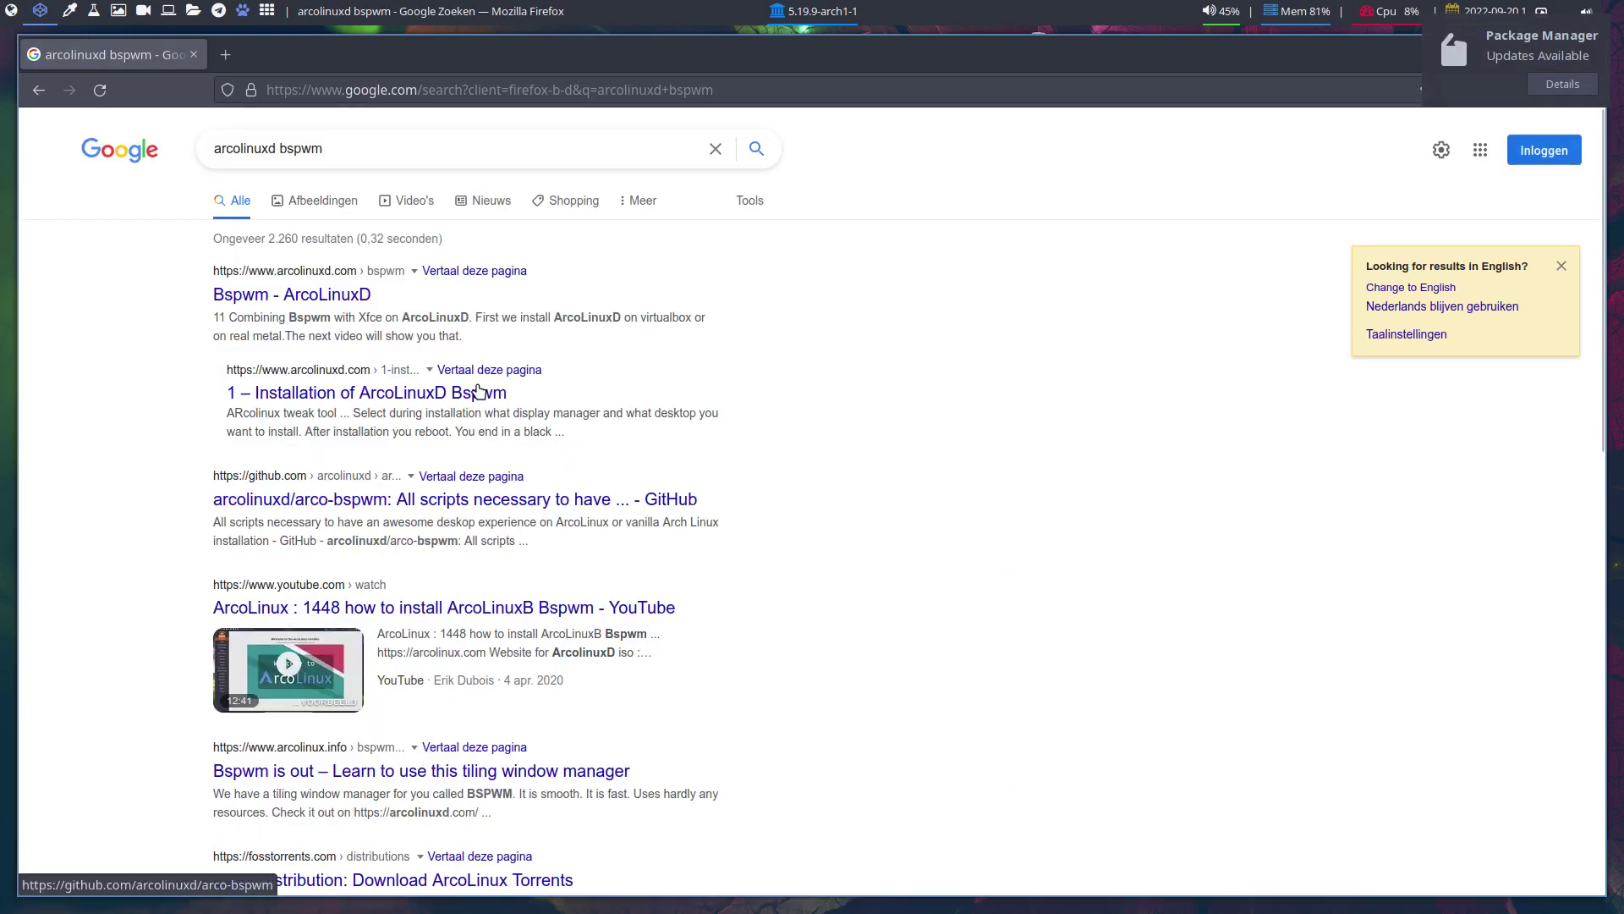
Open the Bspwm - ArcoLinuxD search result and look through its list of bspwm articles
click(292, 294)
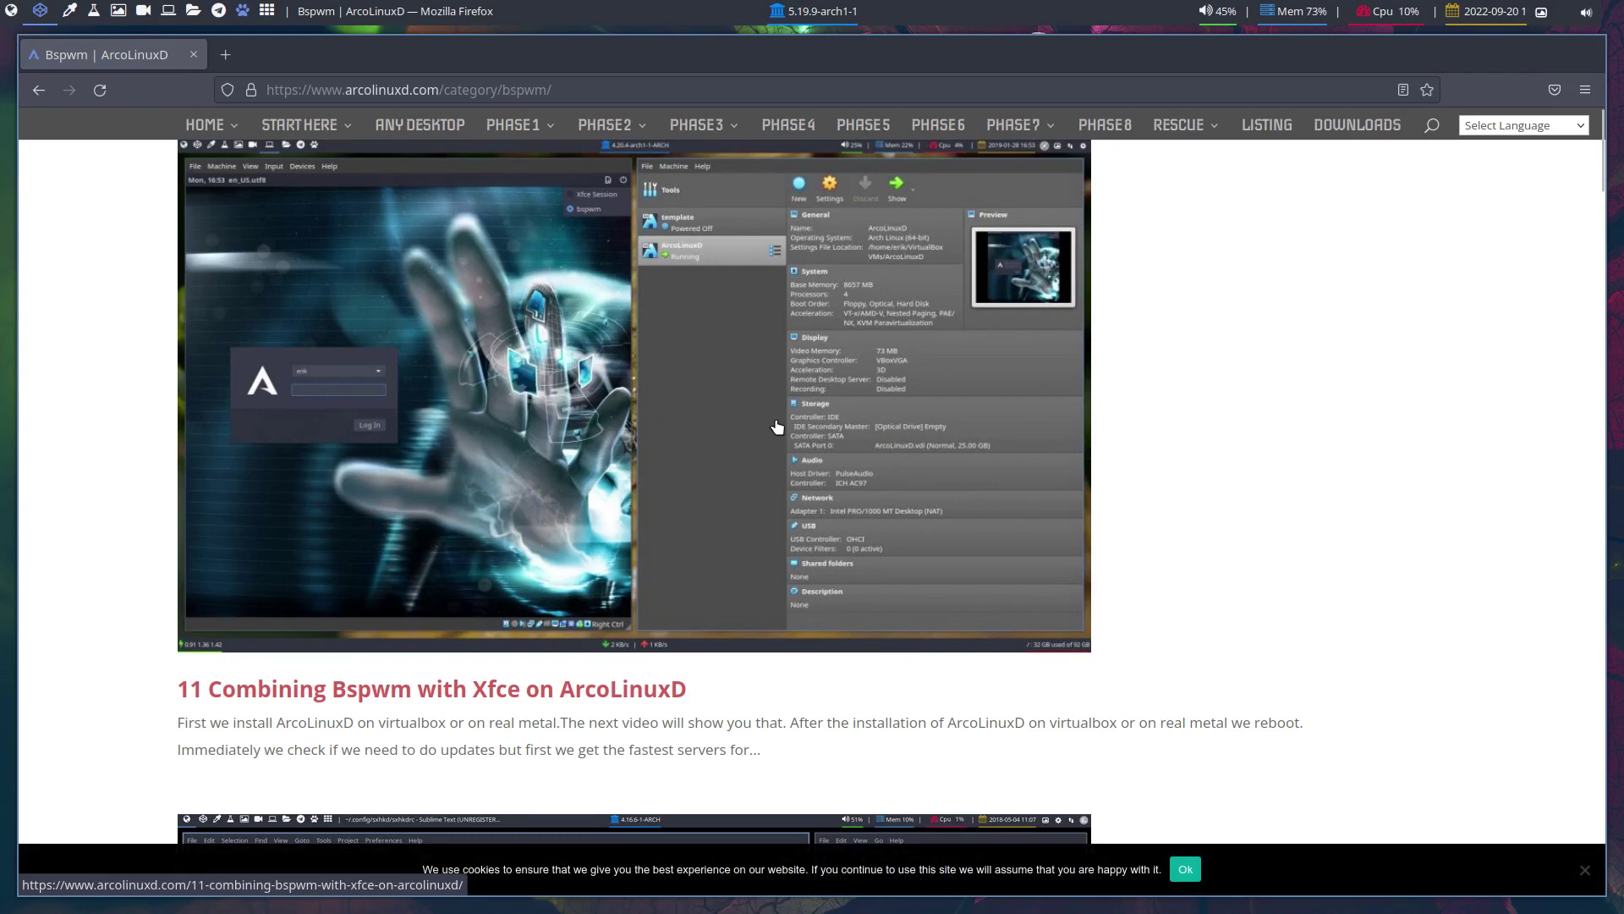
scroll(634, 471, down, 10)
scroll(635, 471, down, 20)
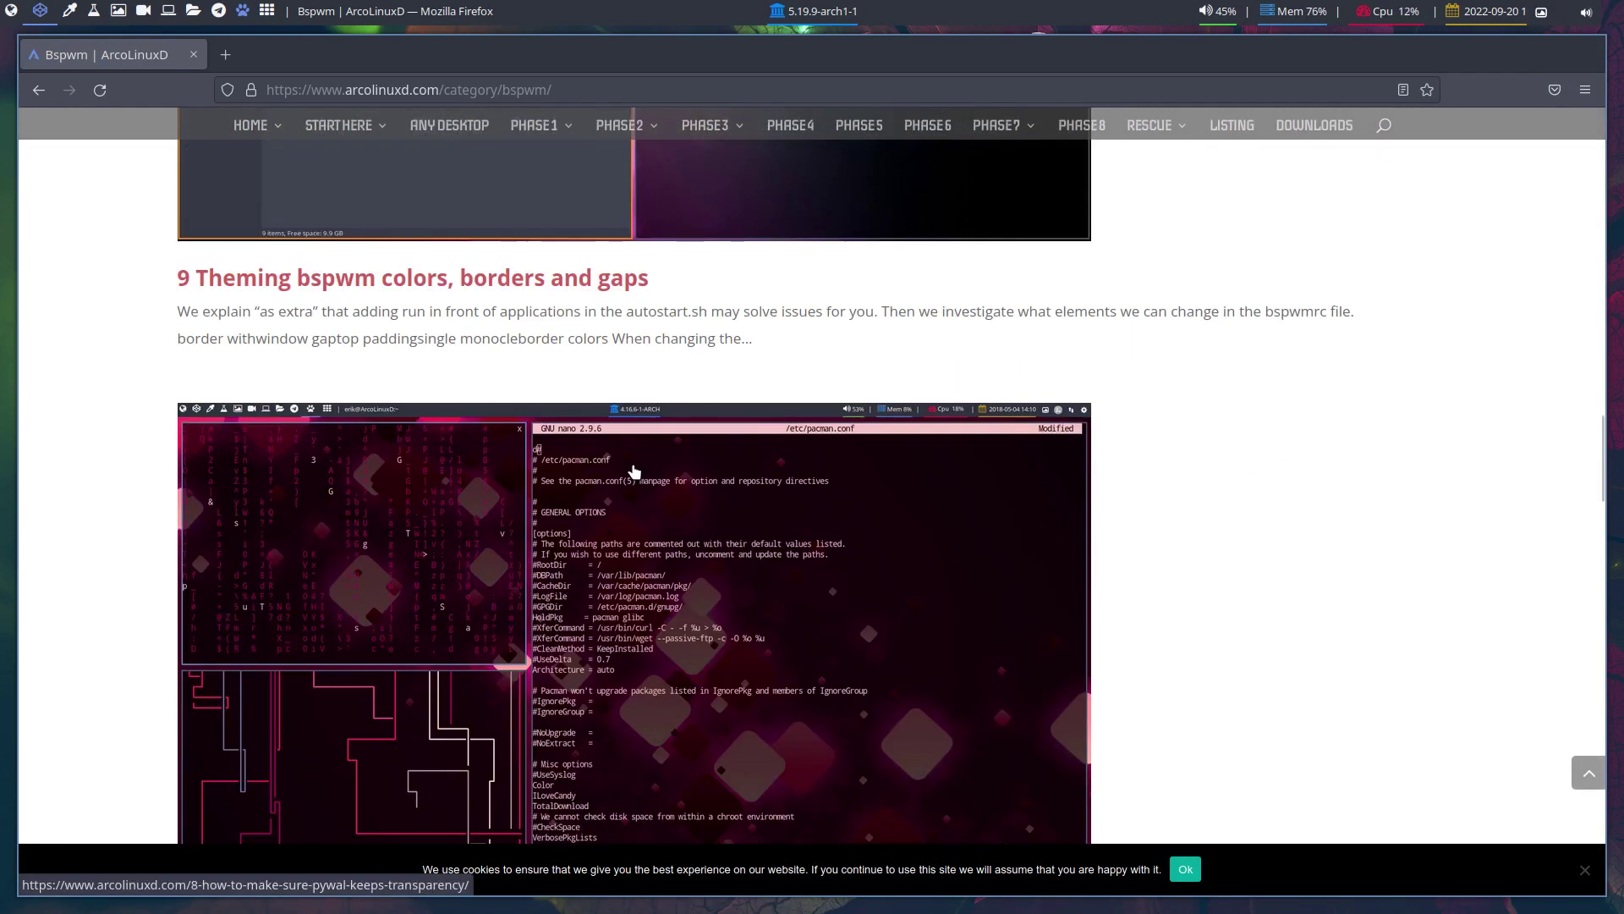
scroll(635, 471, down, 2)
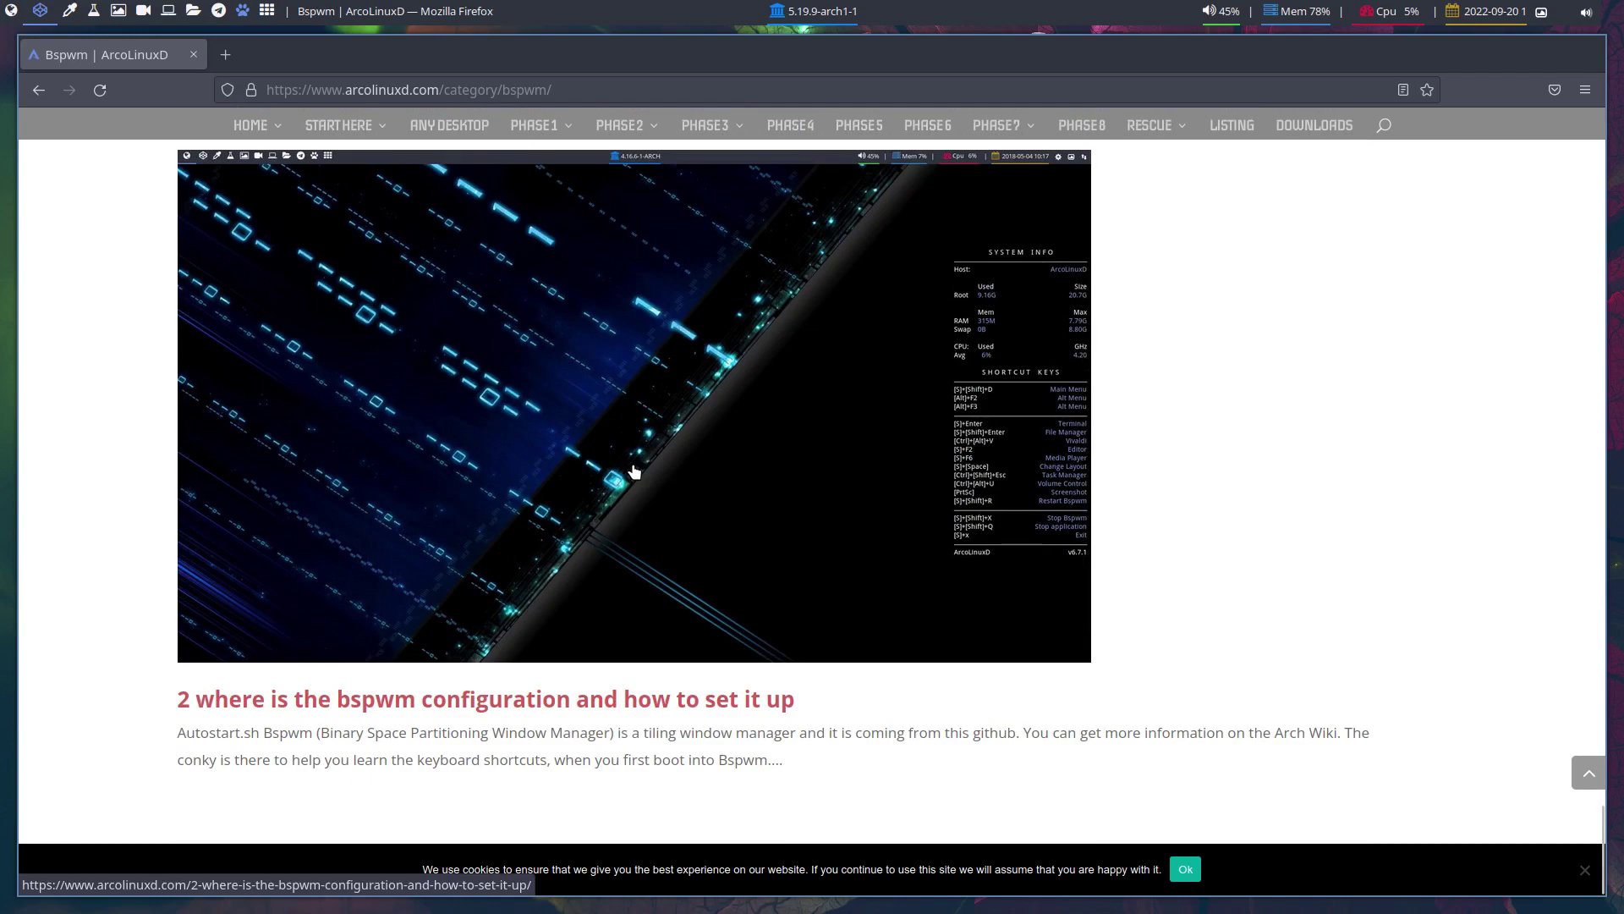
scroll(635, 471, up, 20)
Open the Bspwm page listed under Phase 3 on the ArcoLinuxD site and look through its article overview
mouse_move(719, 122)
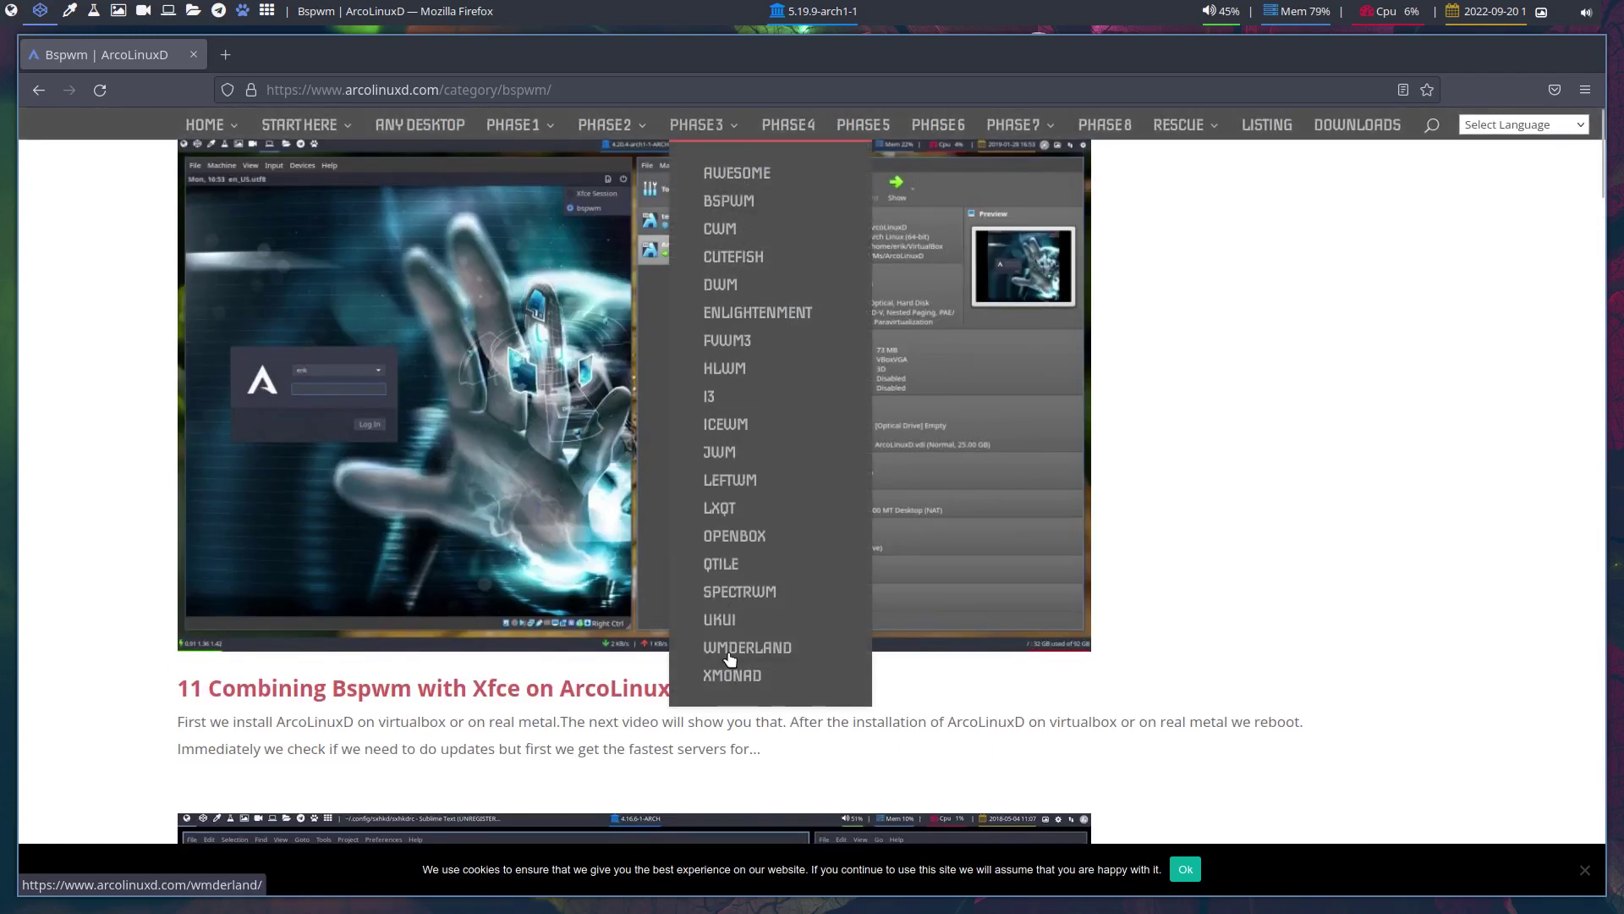
mouse_move(611, 124)
click(729, 200)
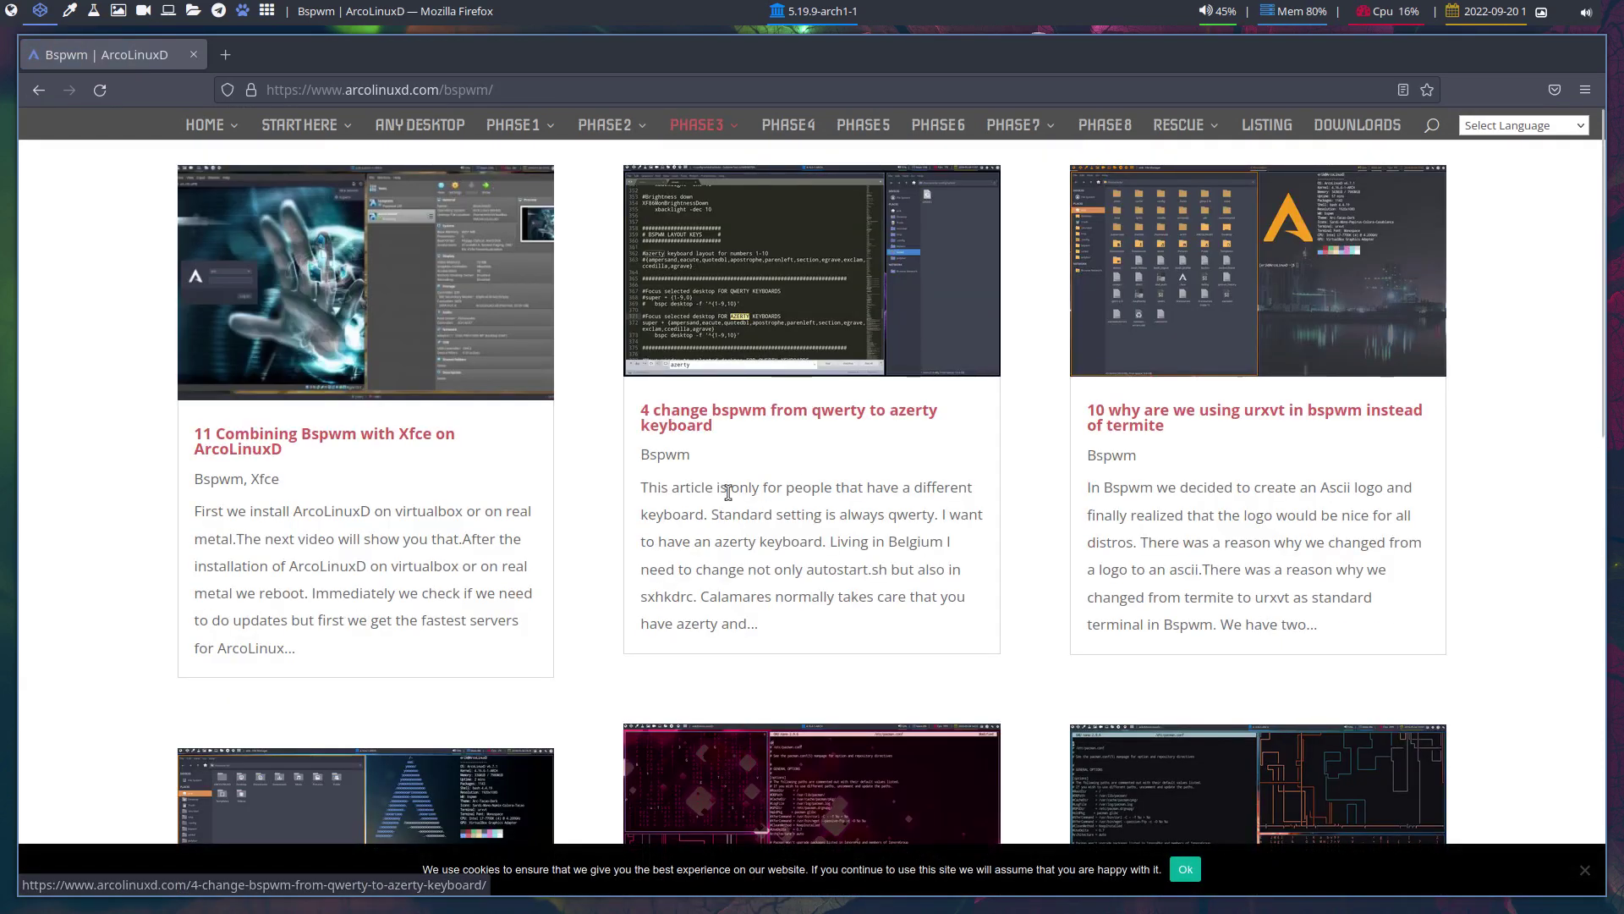
scroll(598, 490, down, 10)
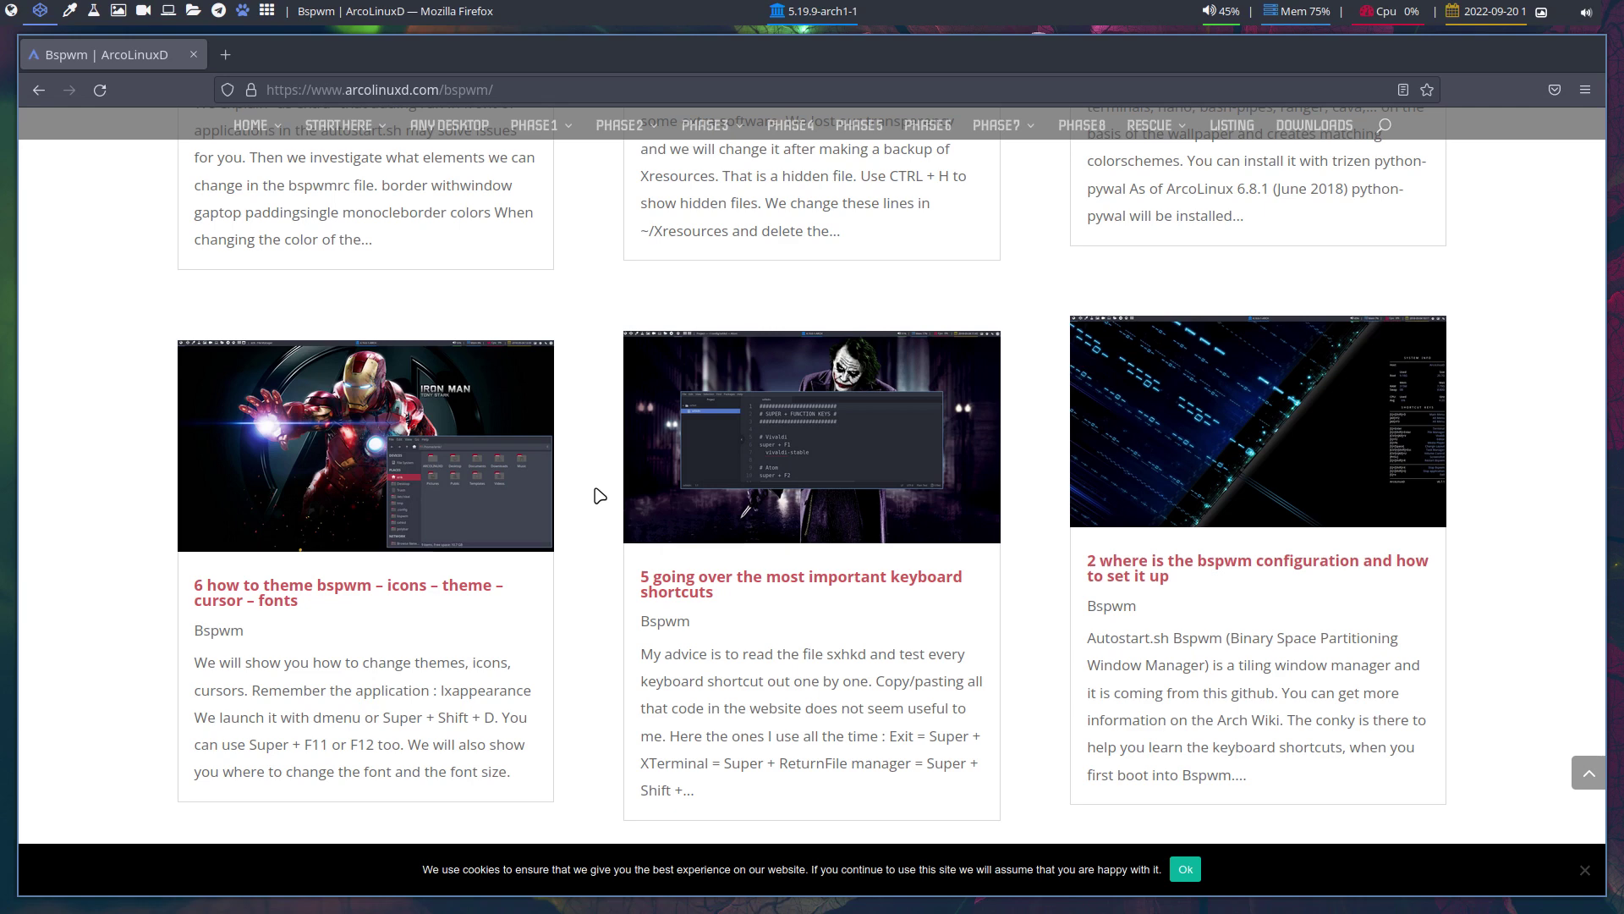
Switch to the first workspace, open the file manager and go into the home folder's .config directory
click(12, 12)
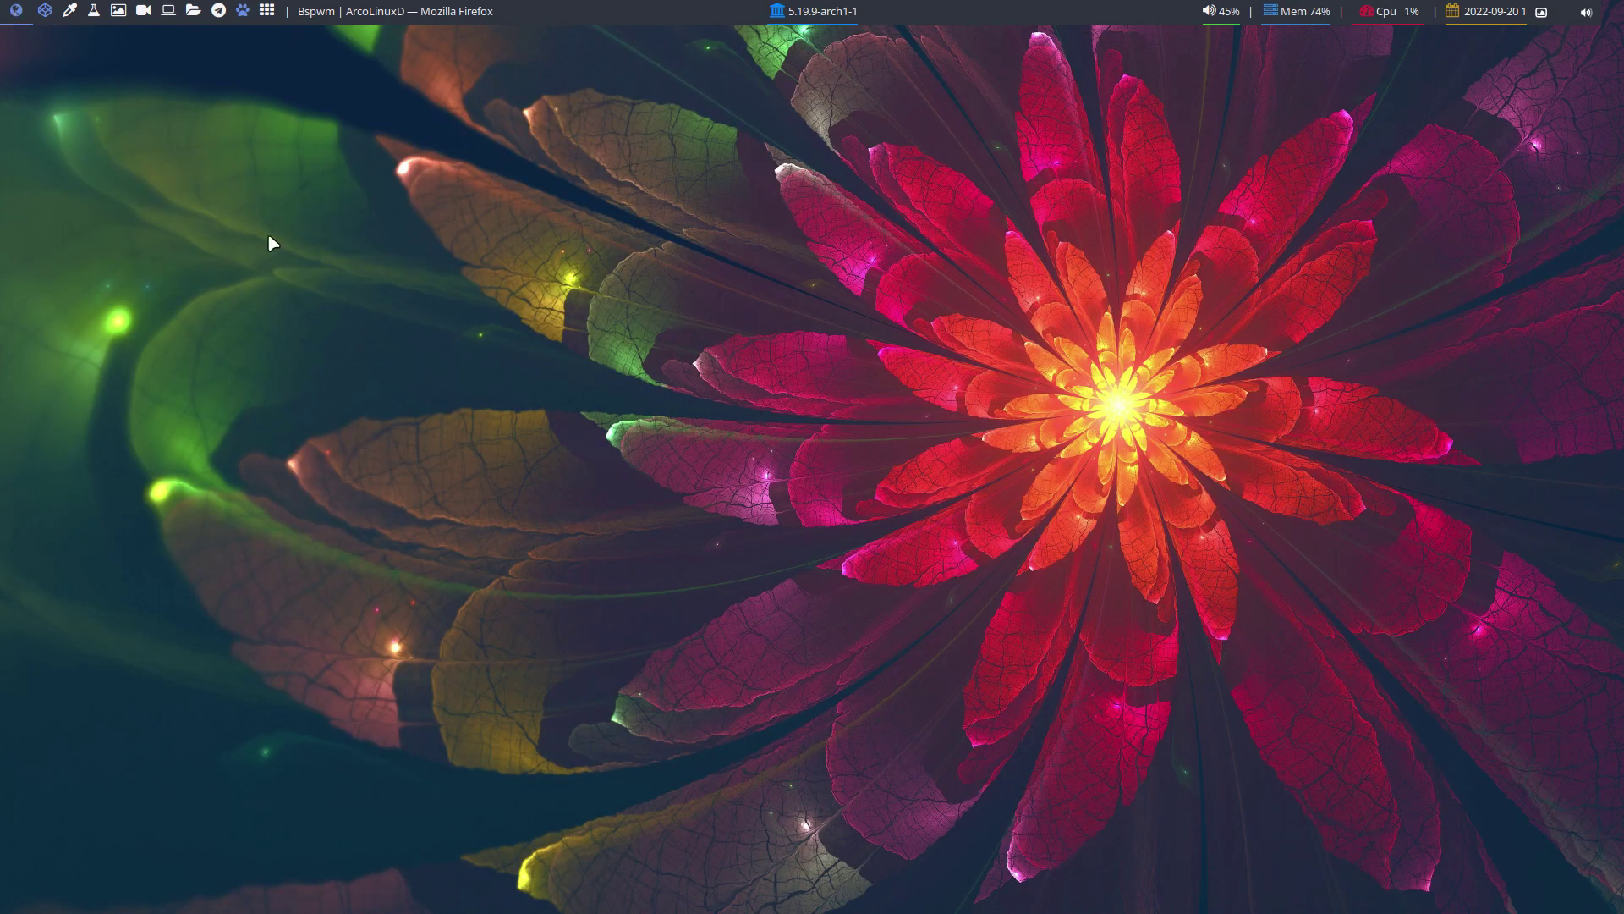
key(super+shift+Return)
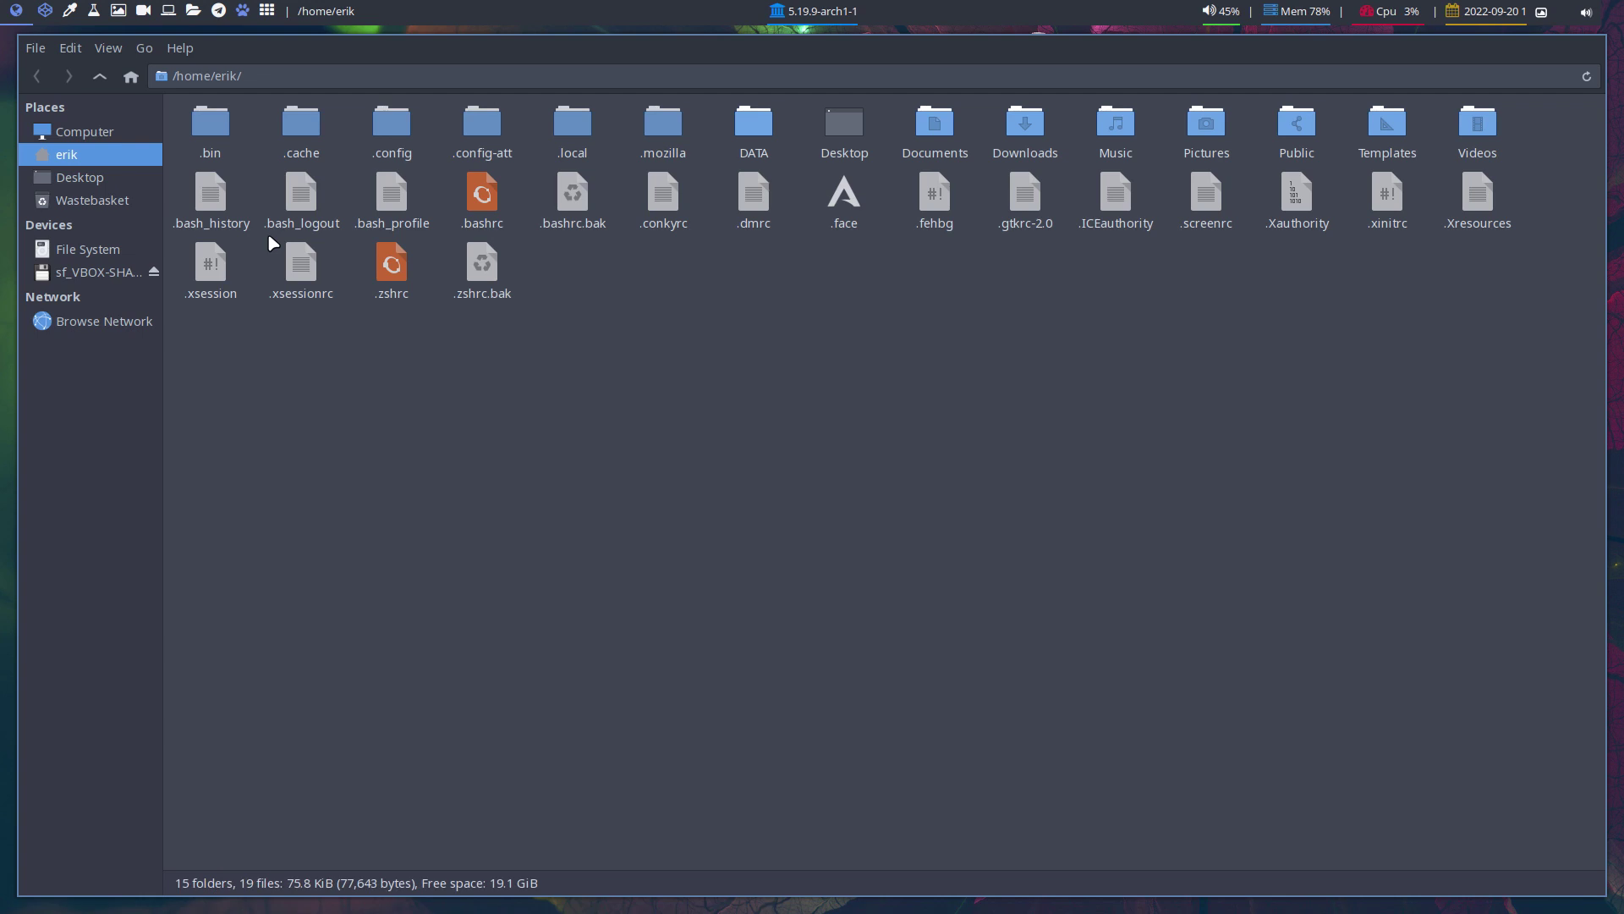
double_click(396, 134)
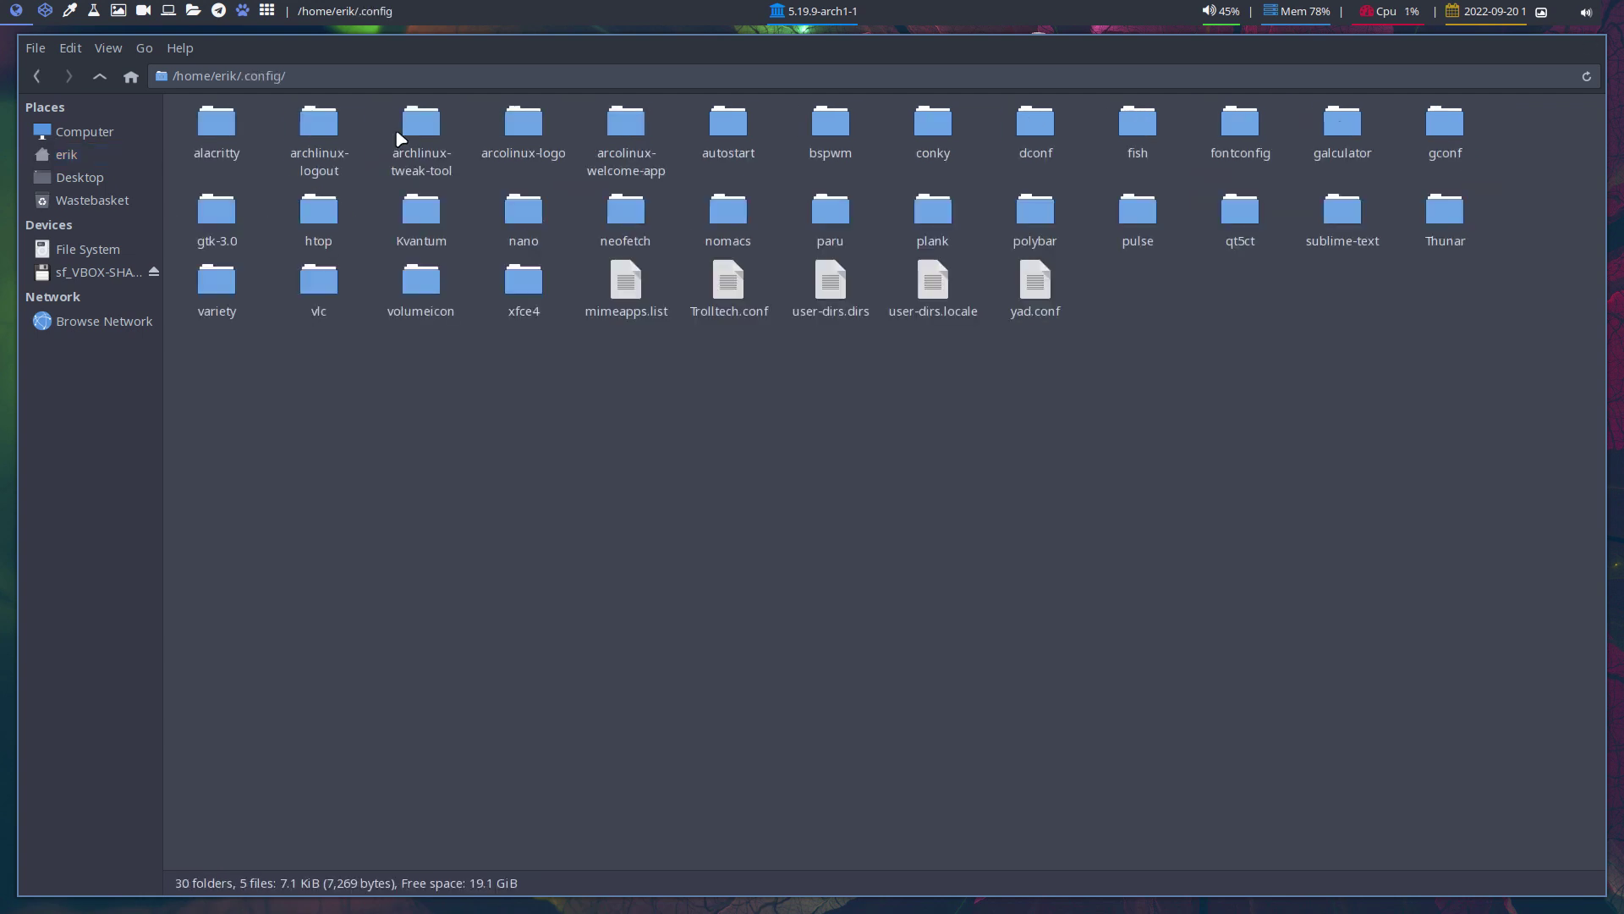
Open autostart.sh from the bspwm configuration folder and highlight its line that launches polybar
click(830, 130)
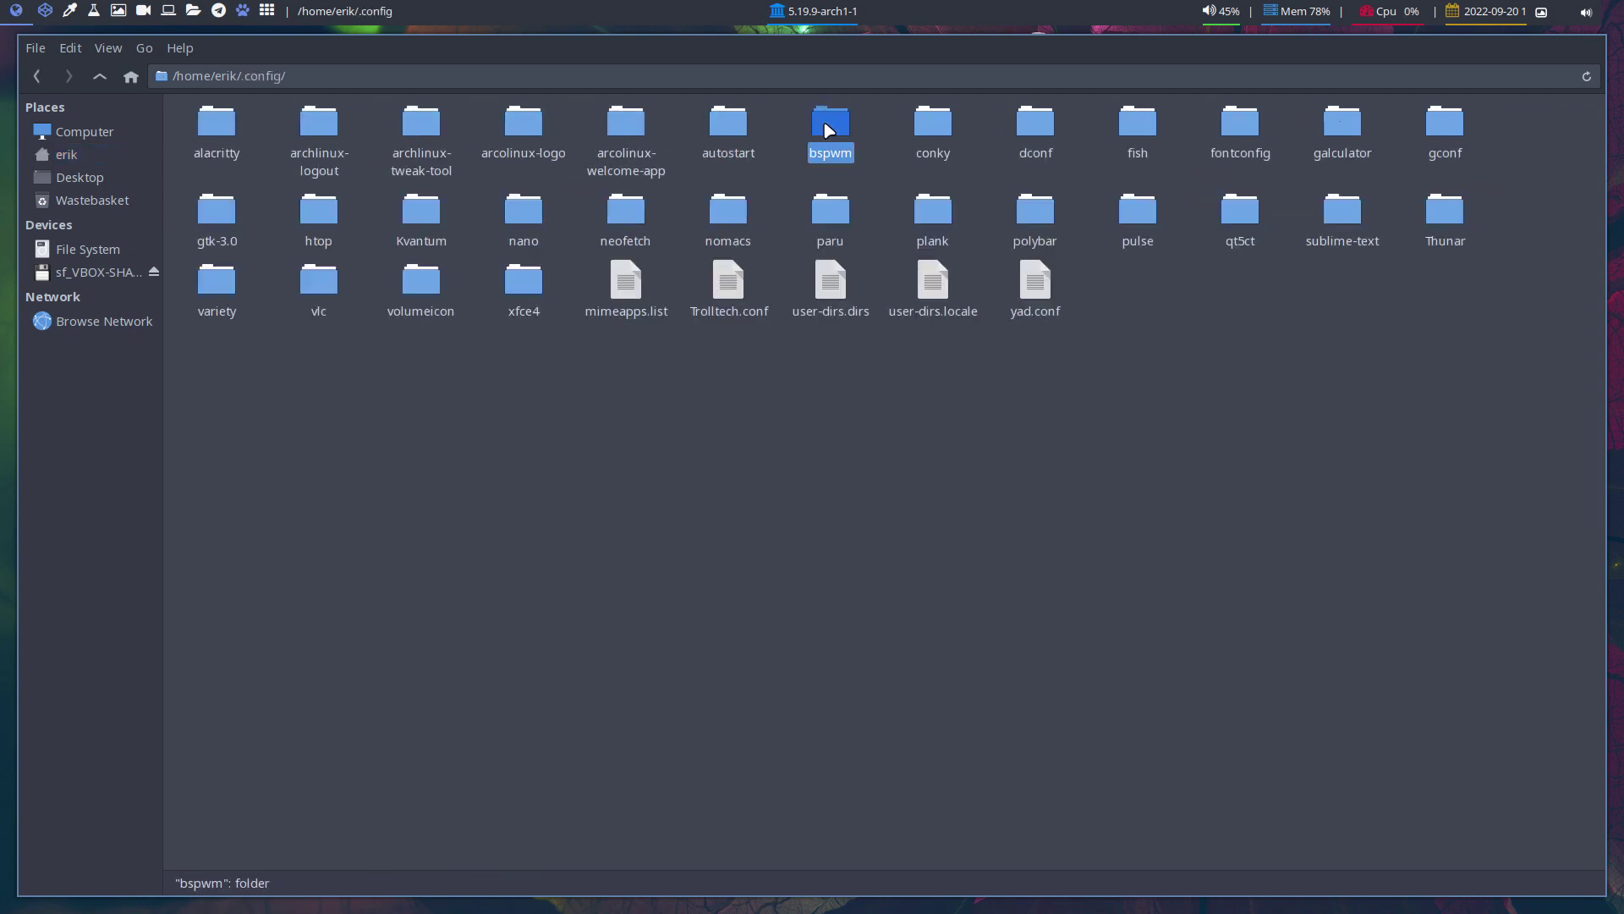
double_click(829, 130)
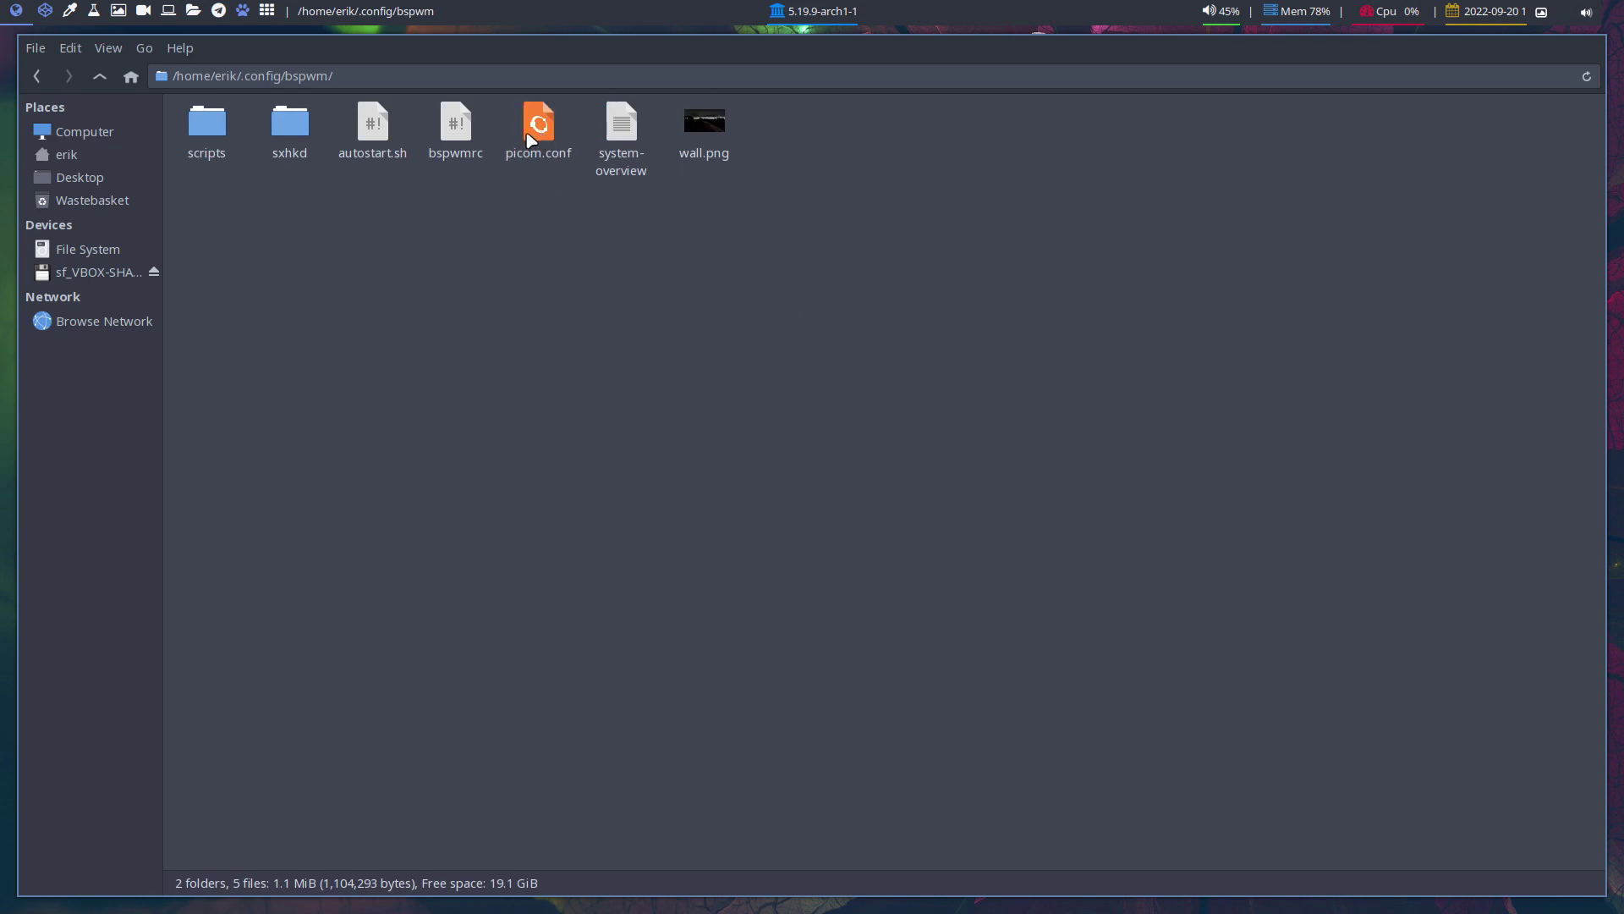
click(448, 135)
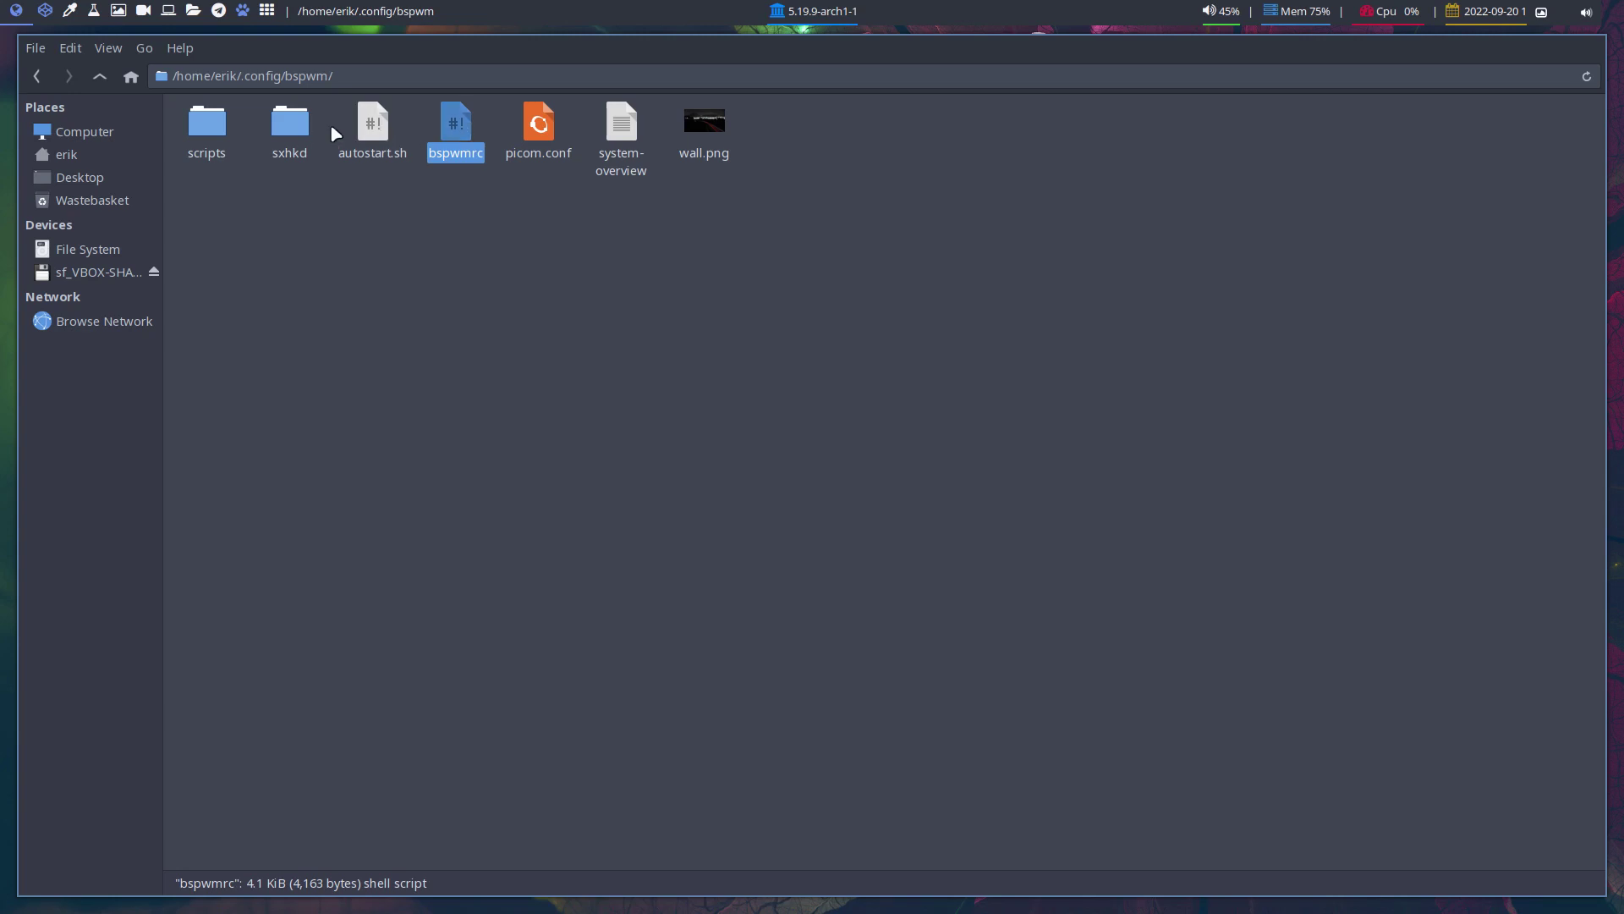
click(377, 130)
double_click(377, 129)
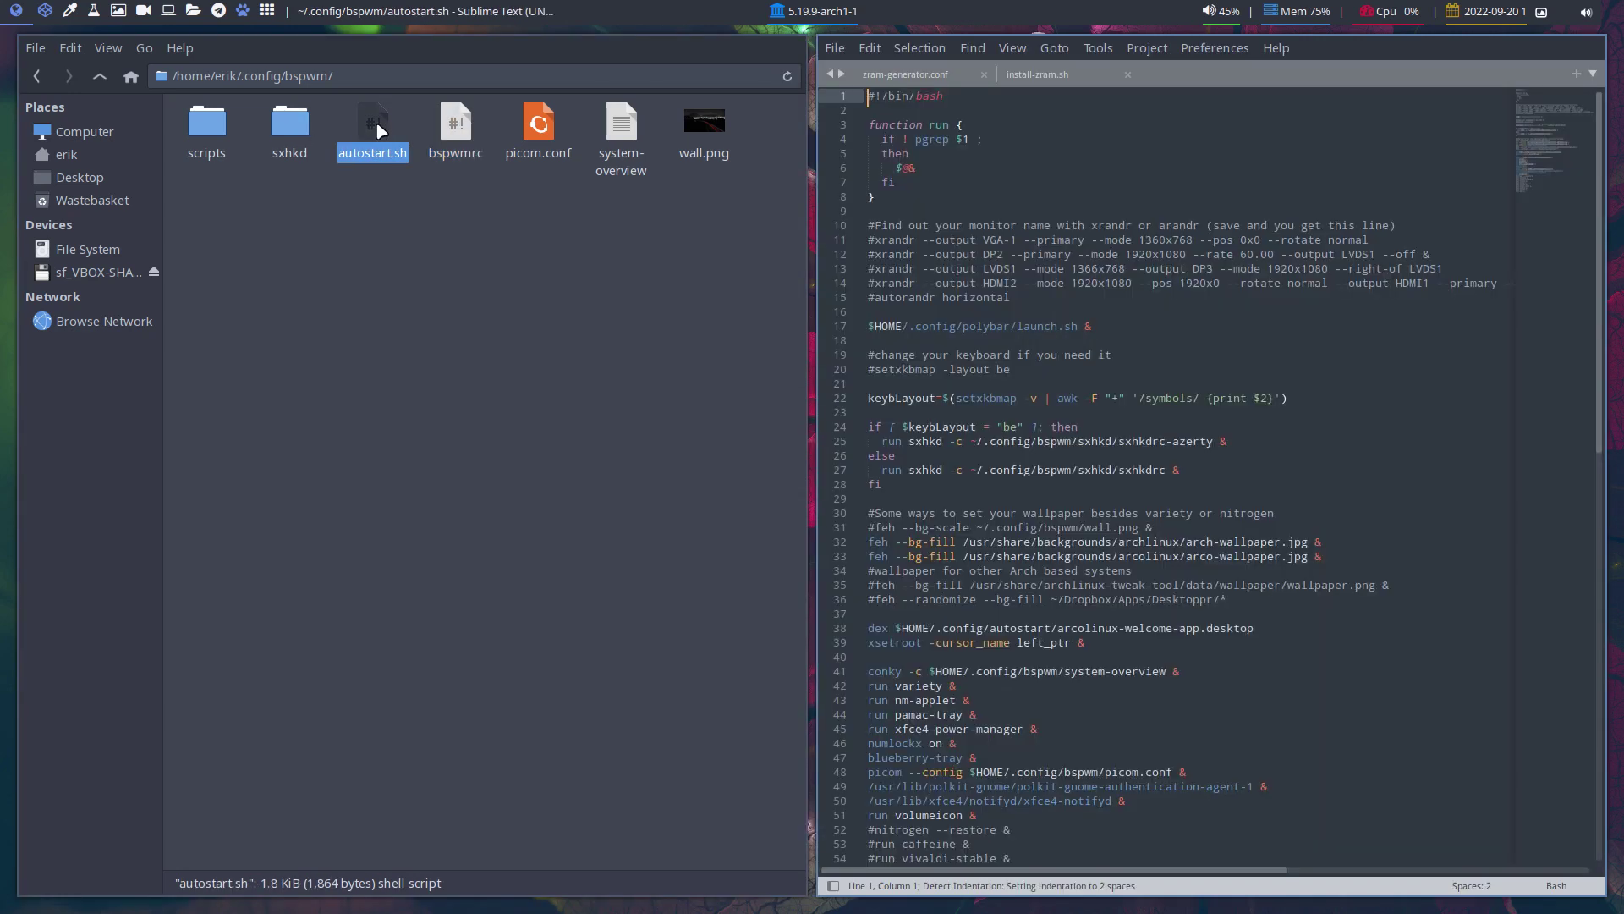
scroll(1046, 435, down, 3)
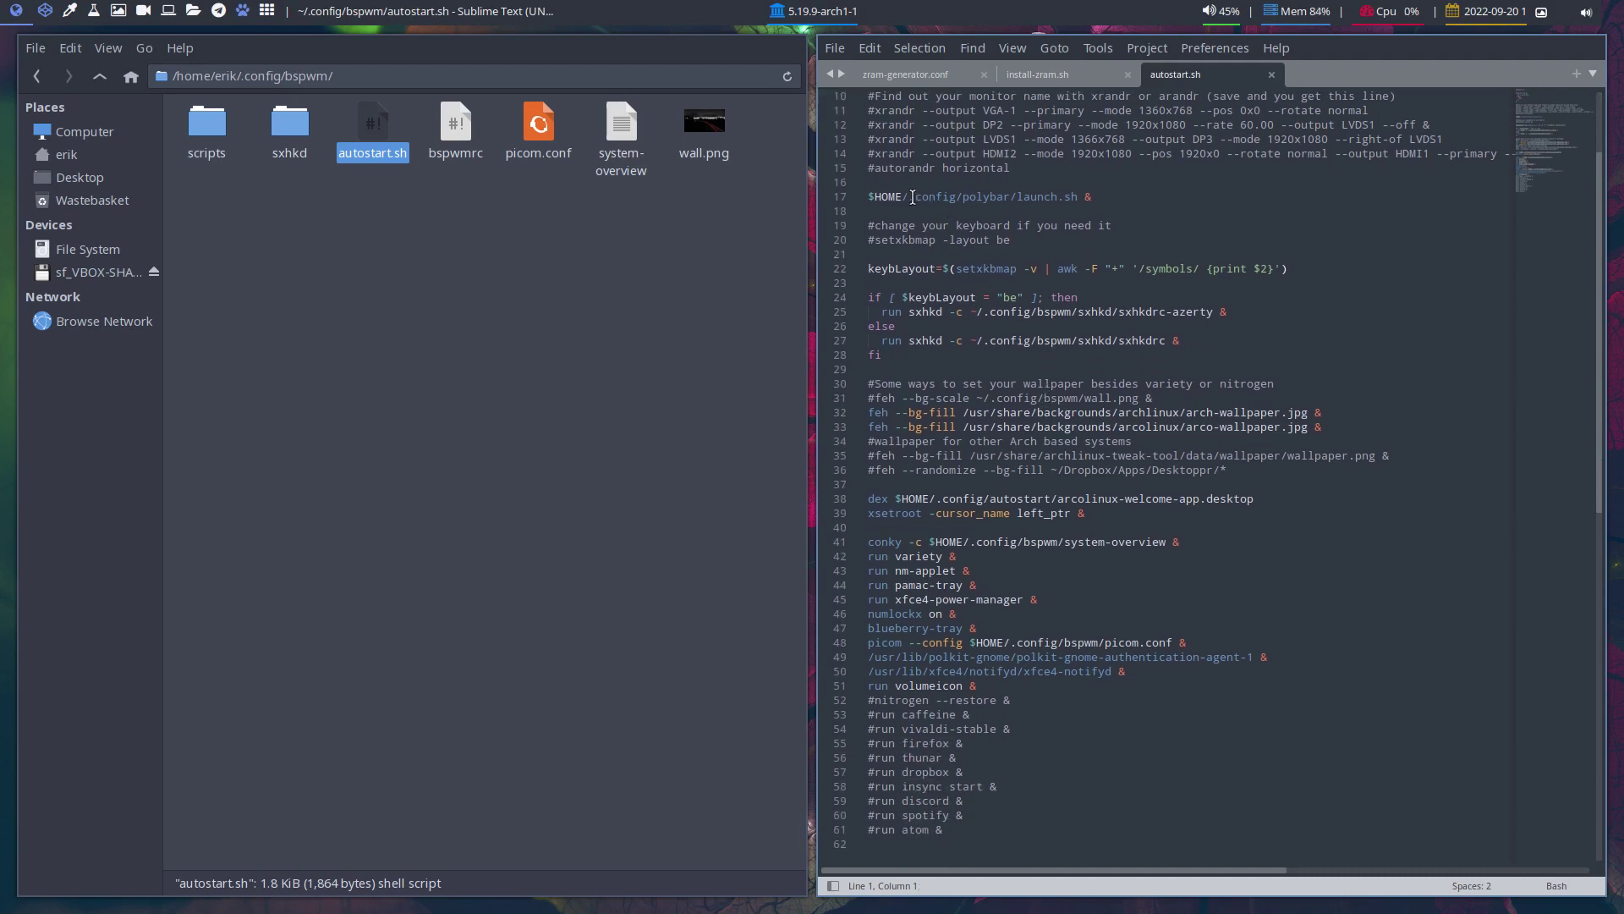
drag(1108, 196, 865, 197)
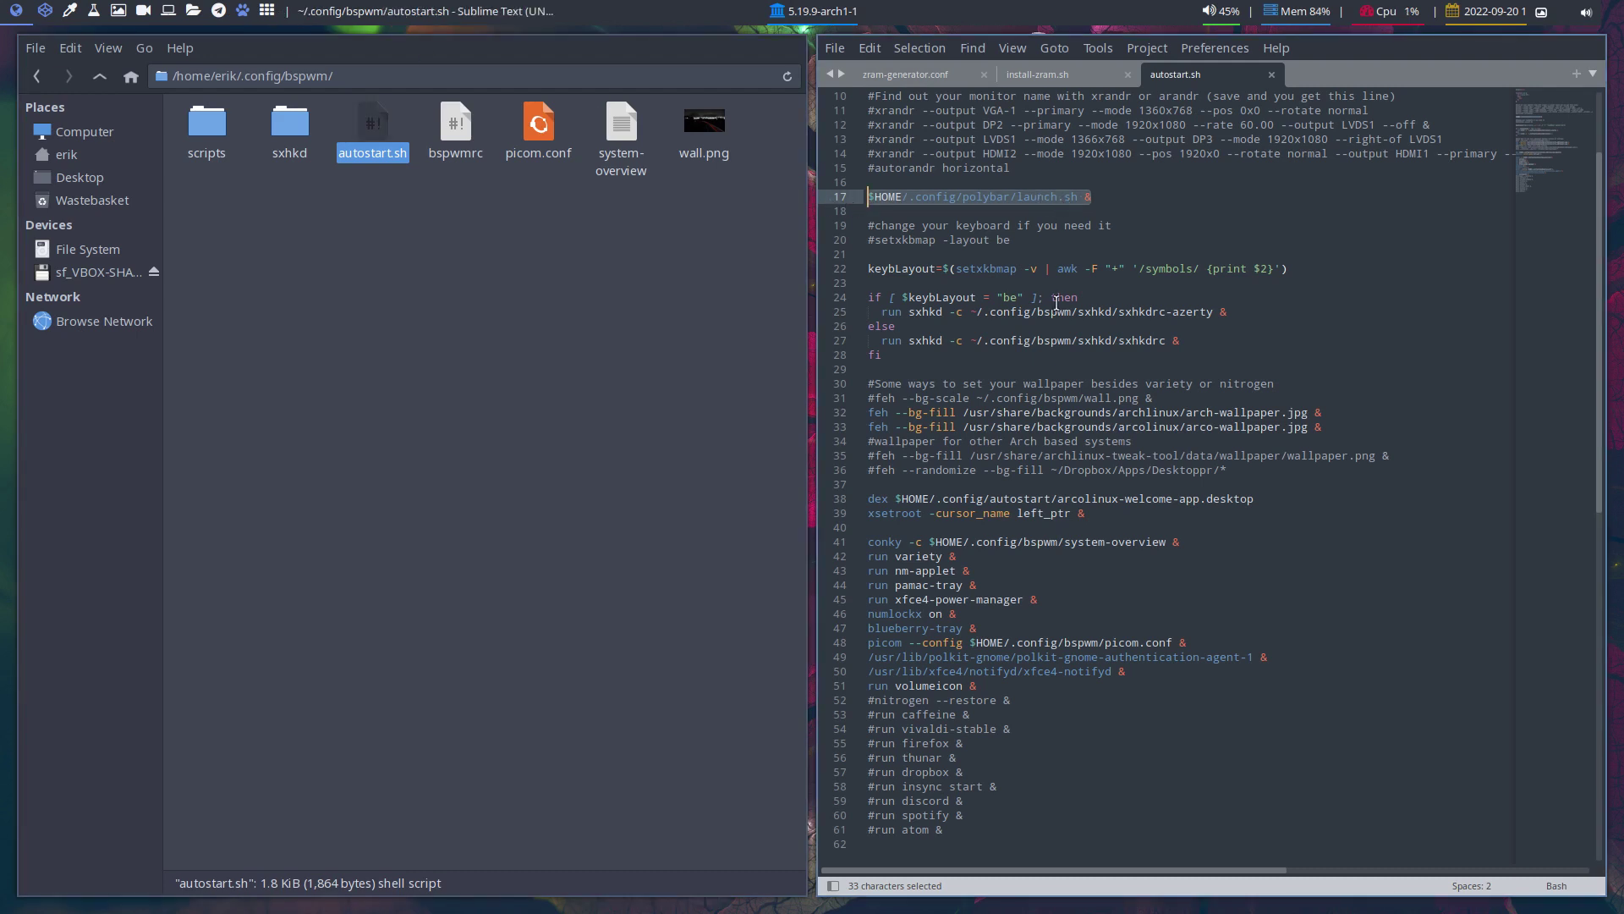
Put the text editor out of view and open launch.sh from the polybar folder in .config
key(super+m)
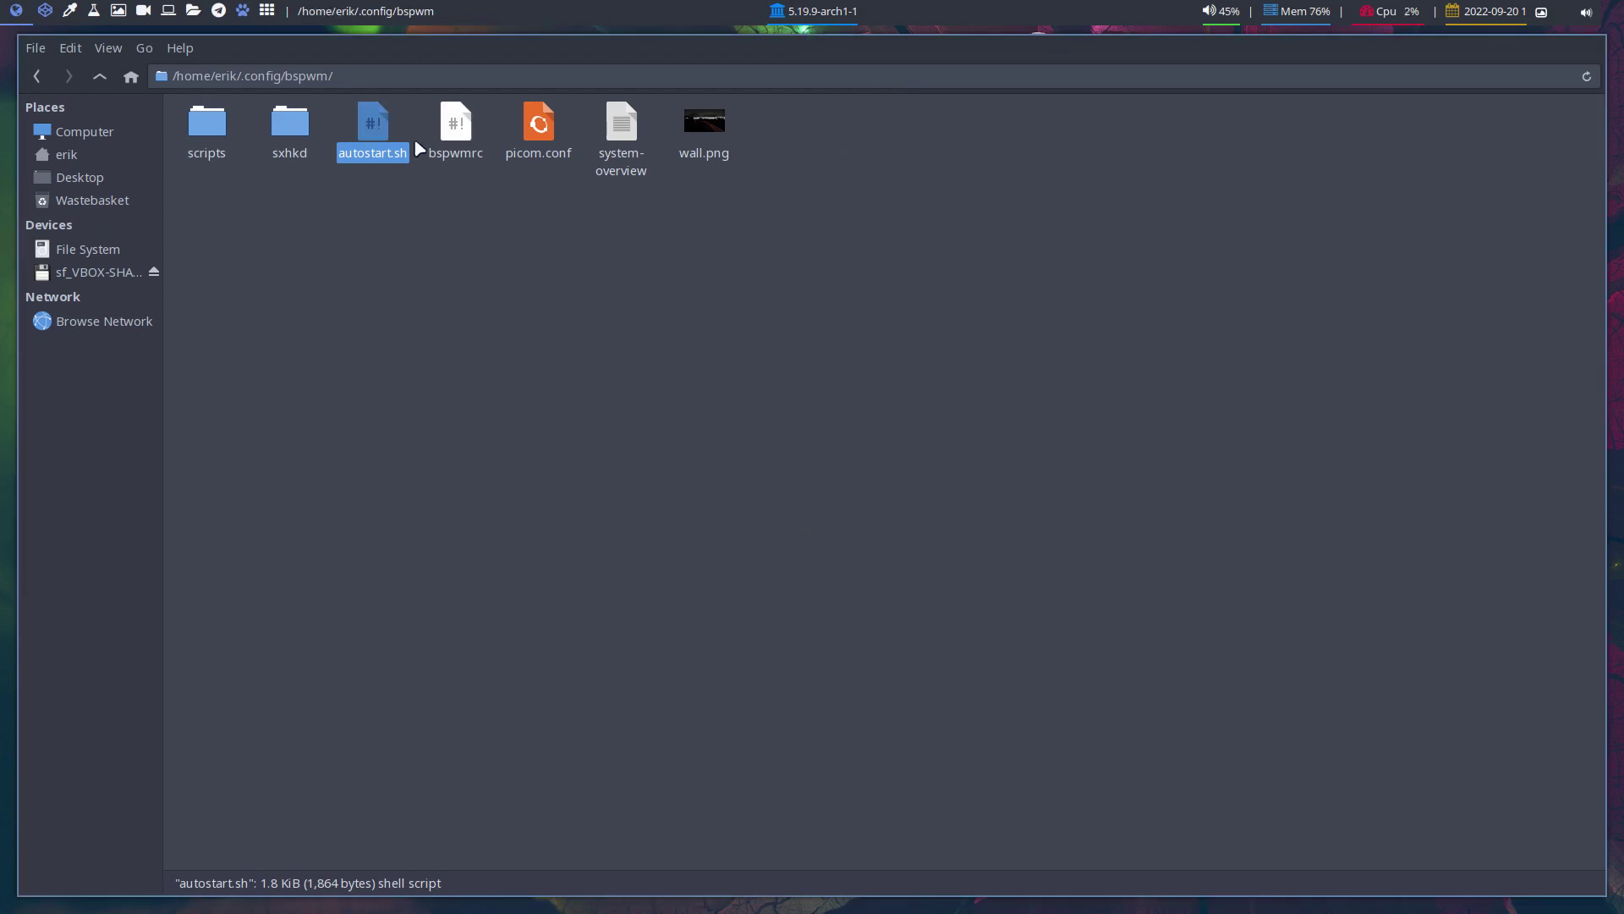
click(100, 76)
click(827, 212)
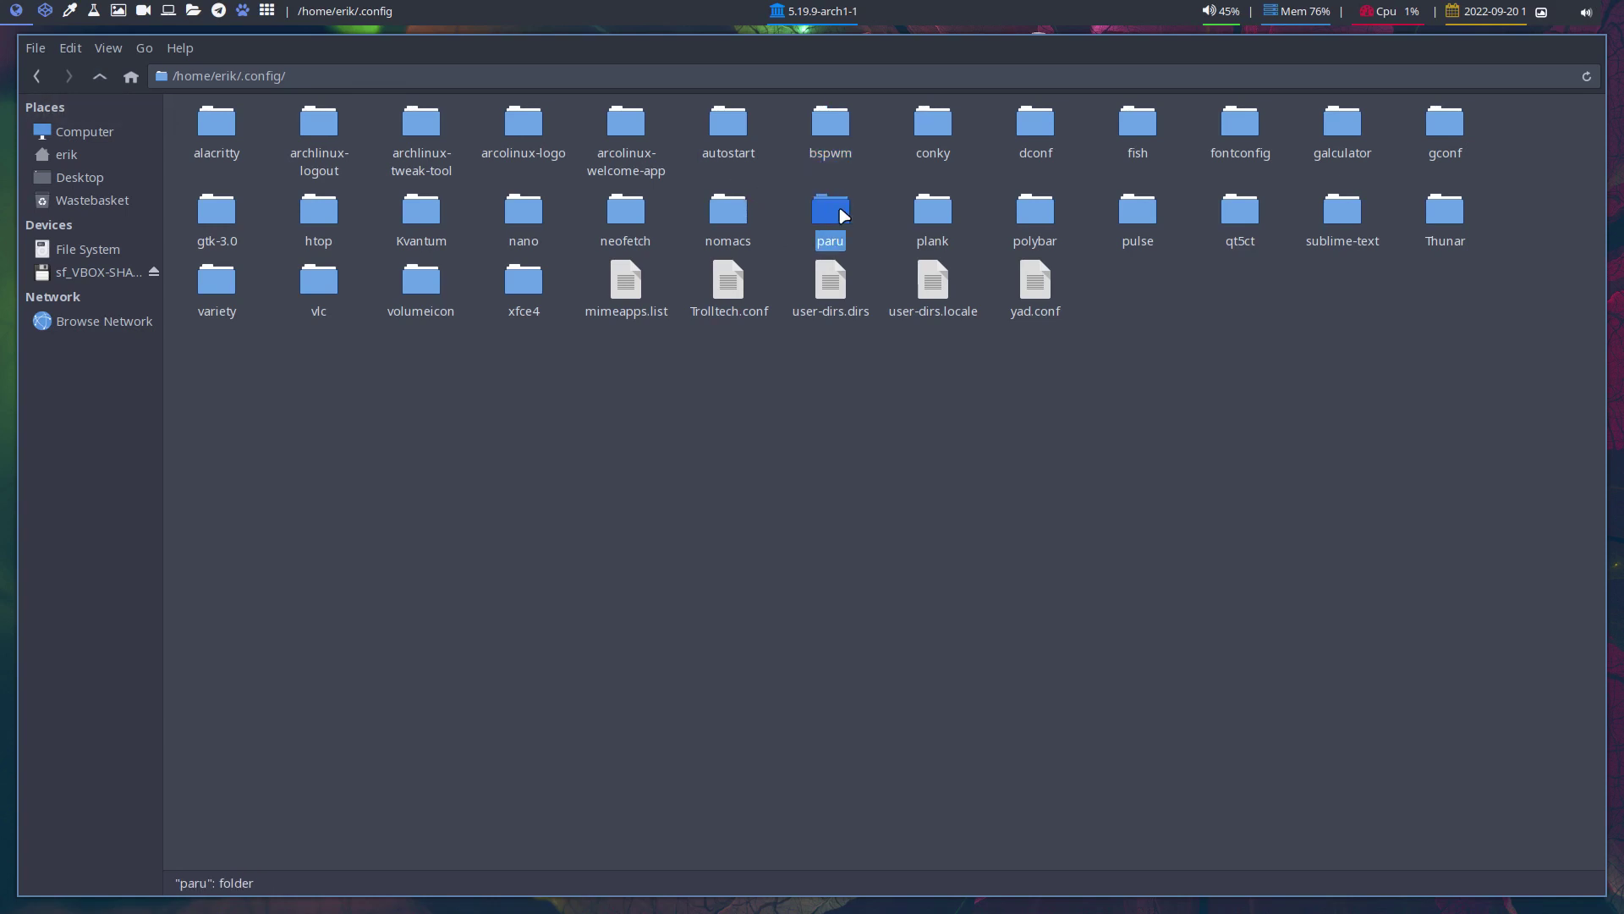
double_click(1039, 225)
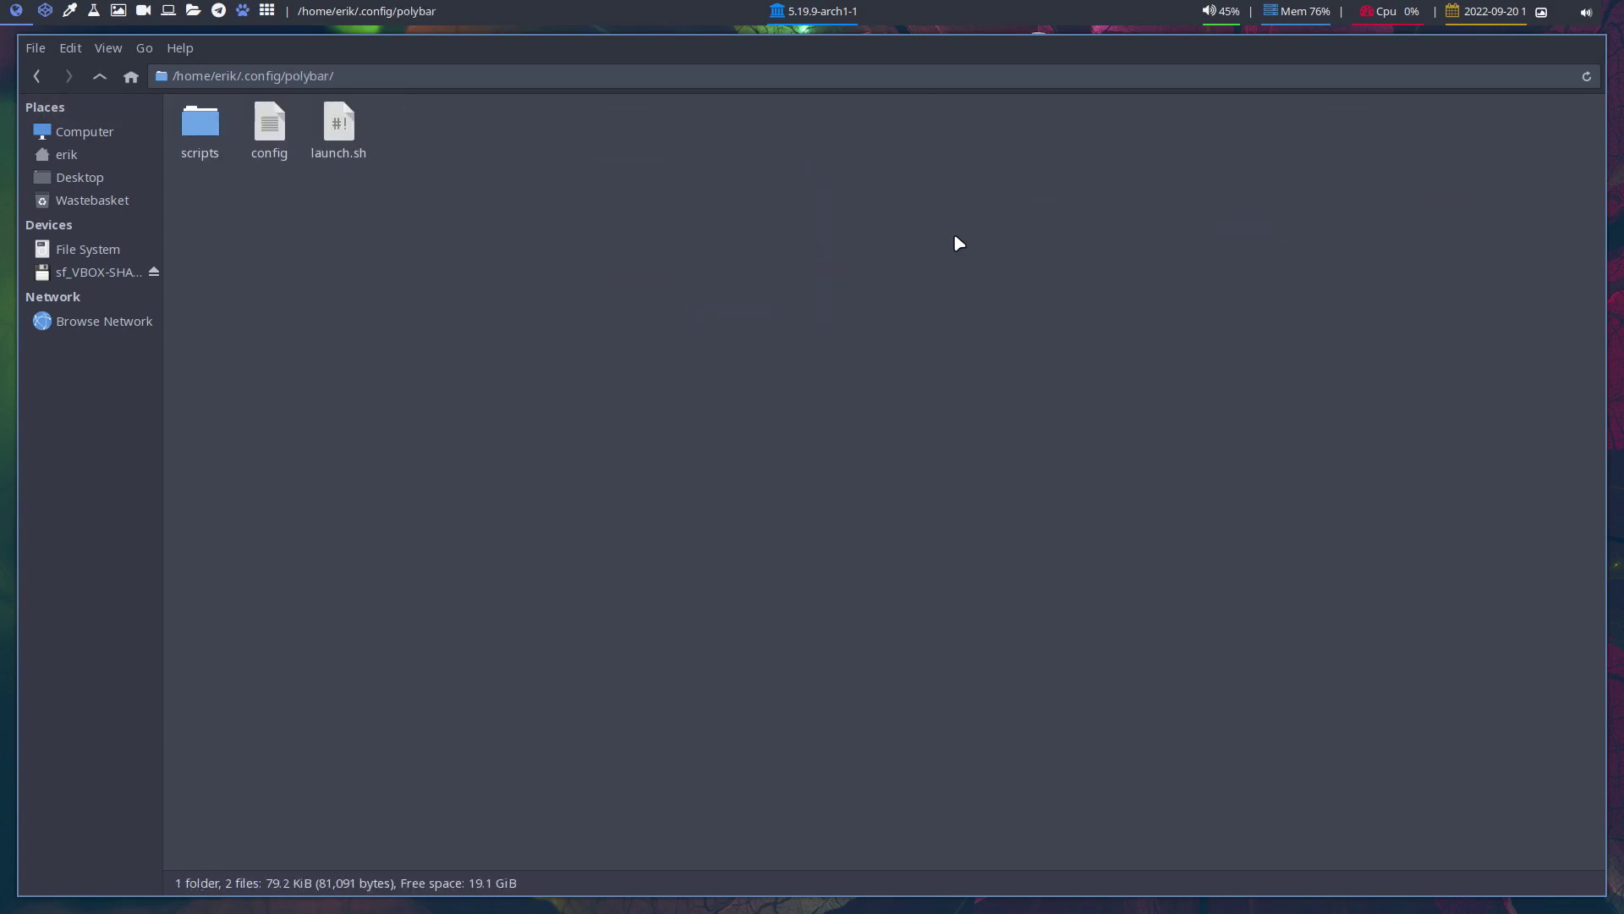
click(337, 131)
double_click(343, 154)
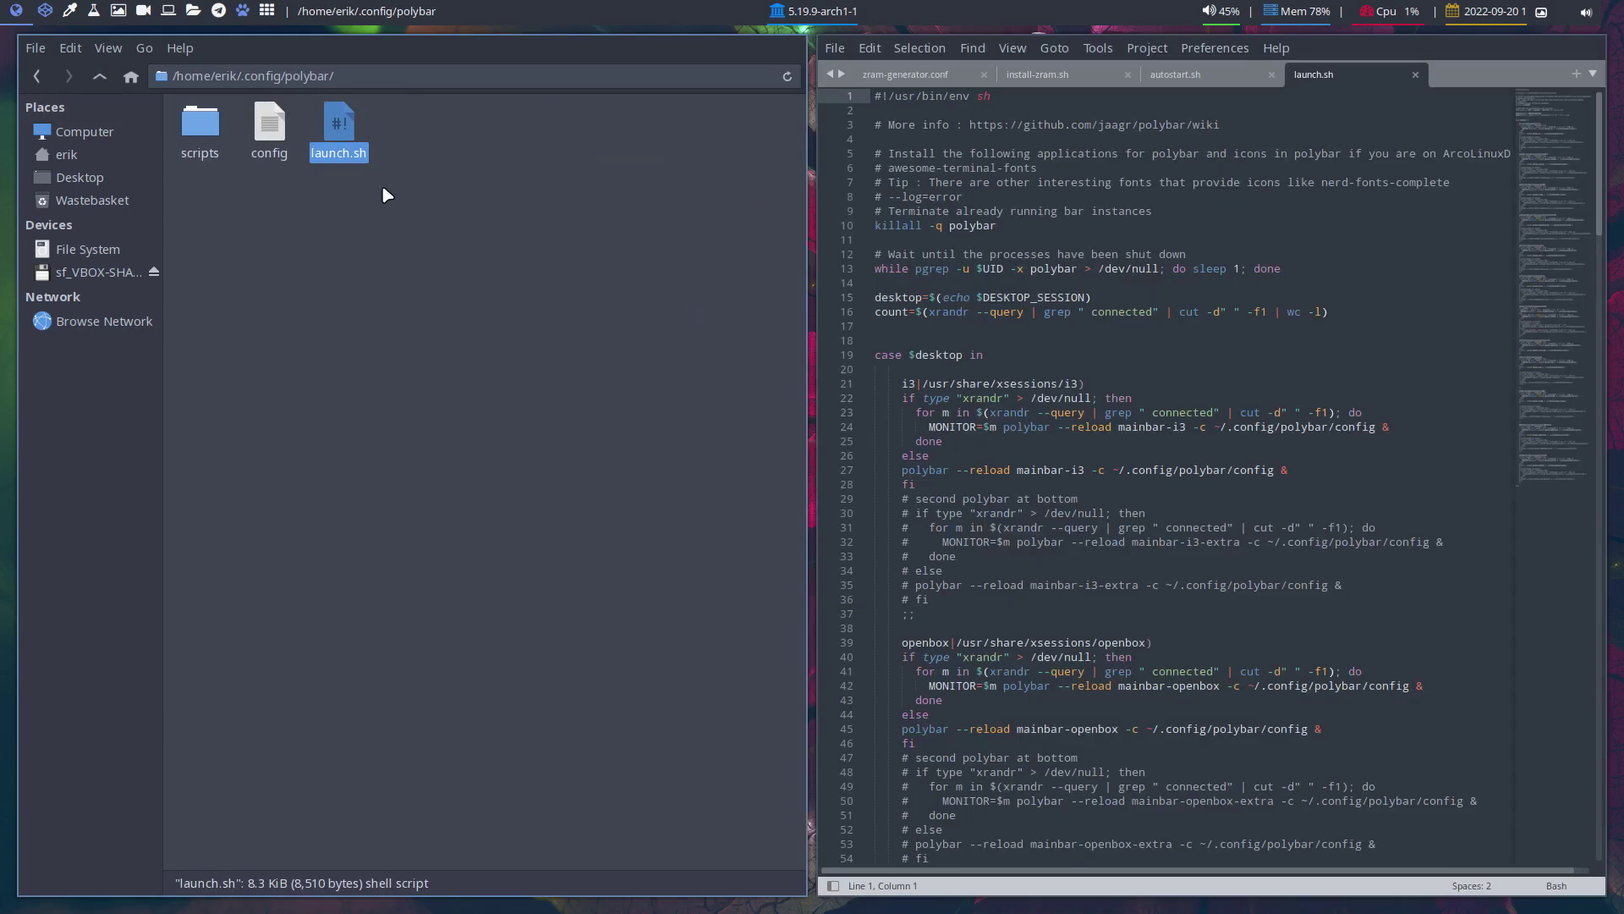
Look through the desktop cases in launch.sh, from the i3 entry to the bspwm entry
drag(910, 370, 1197, 388)
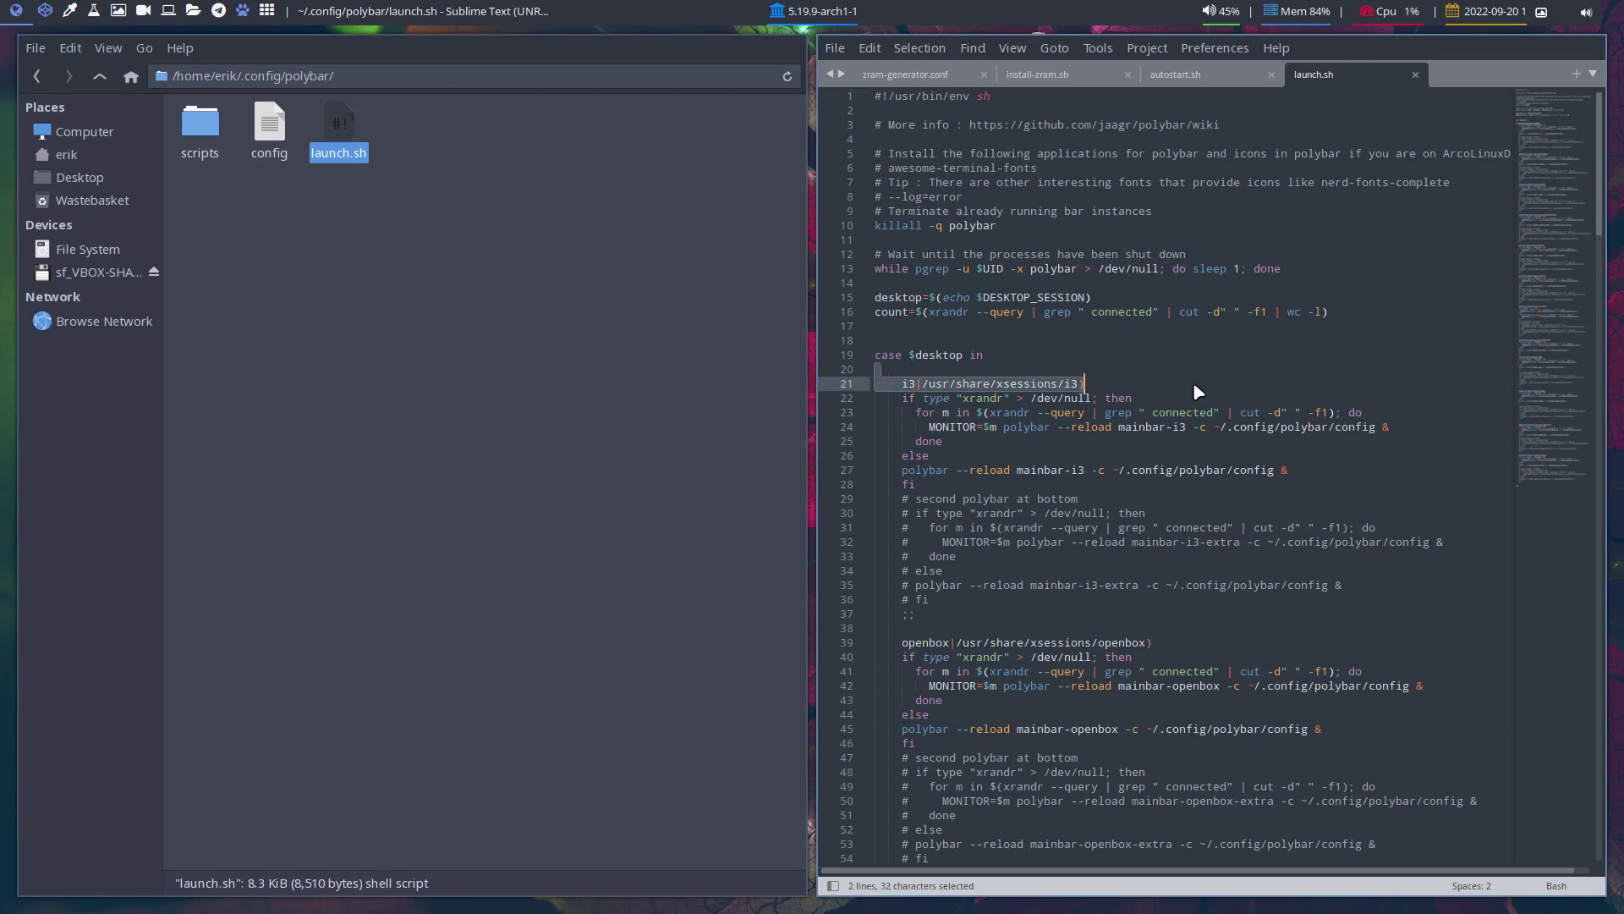
scroll(1066, 554, down, 2)
click(1066, 548)
scroll(1091, 575, down, 7)
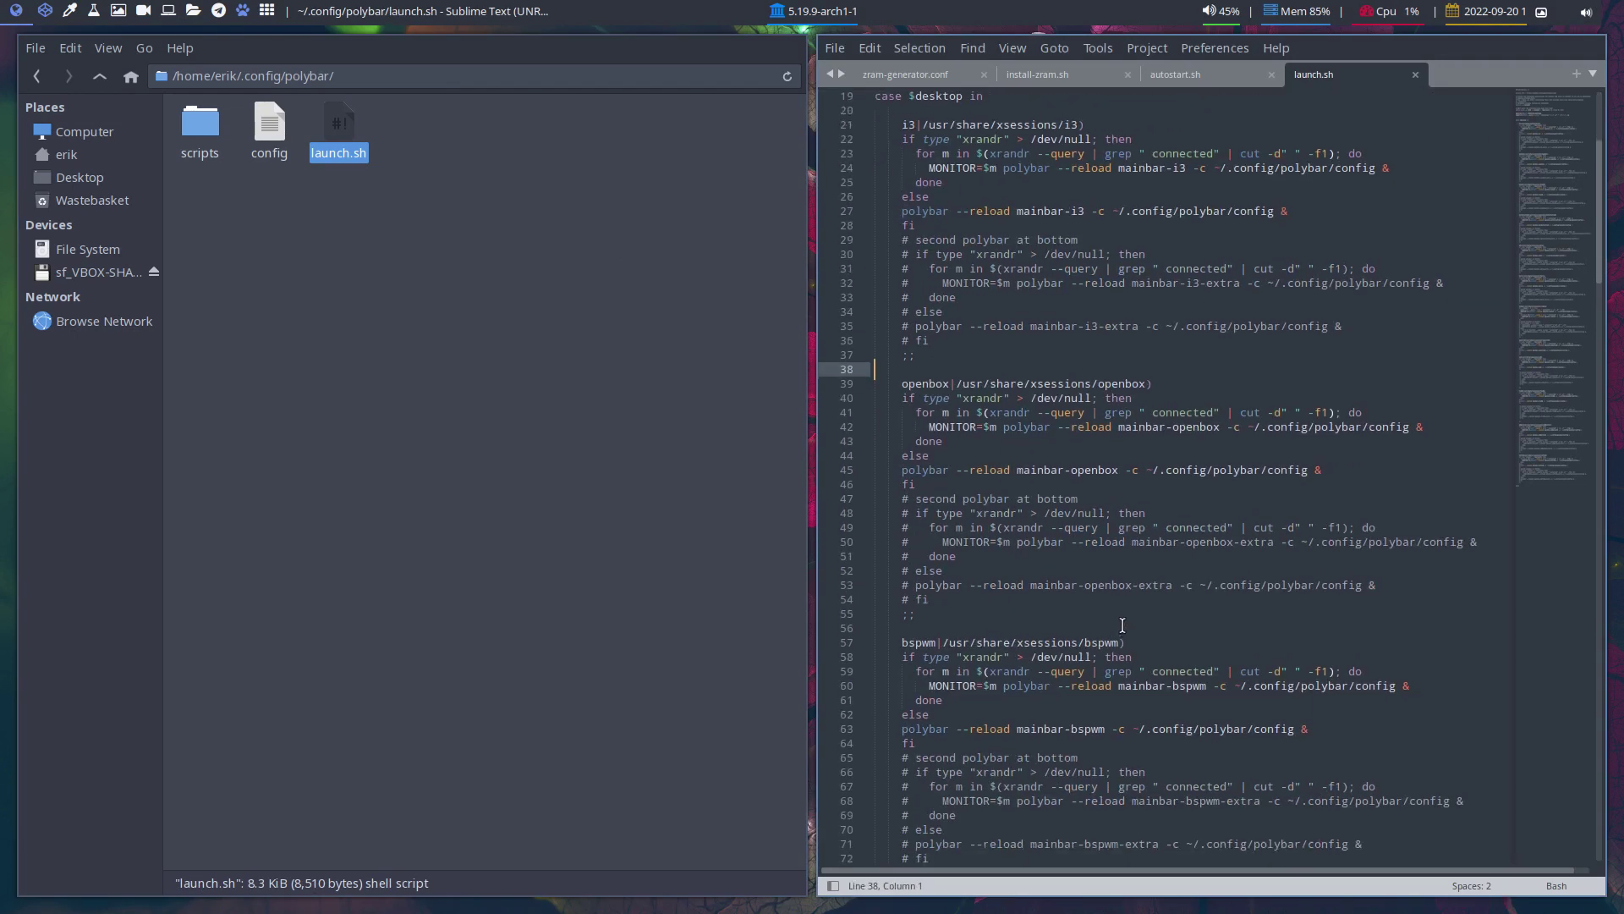
drag(1053, 513, 877, 499)
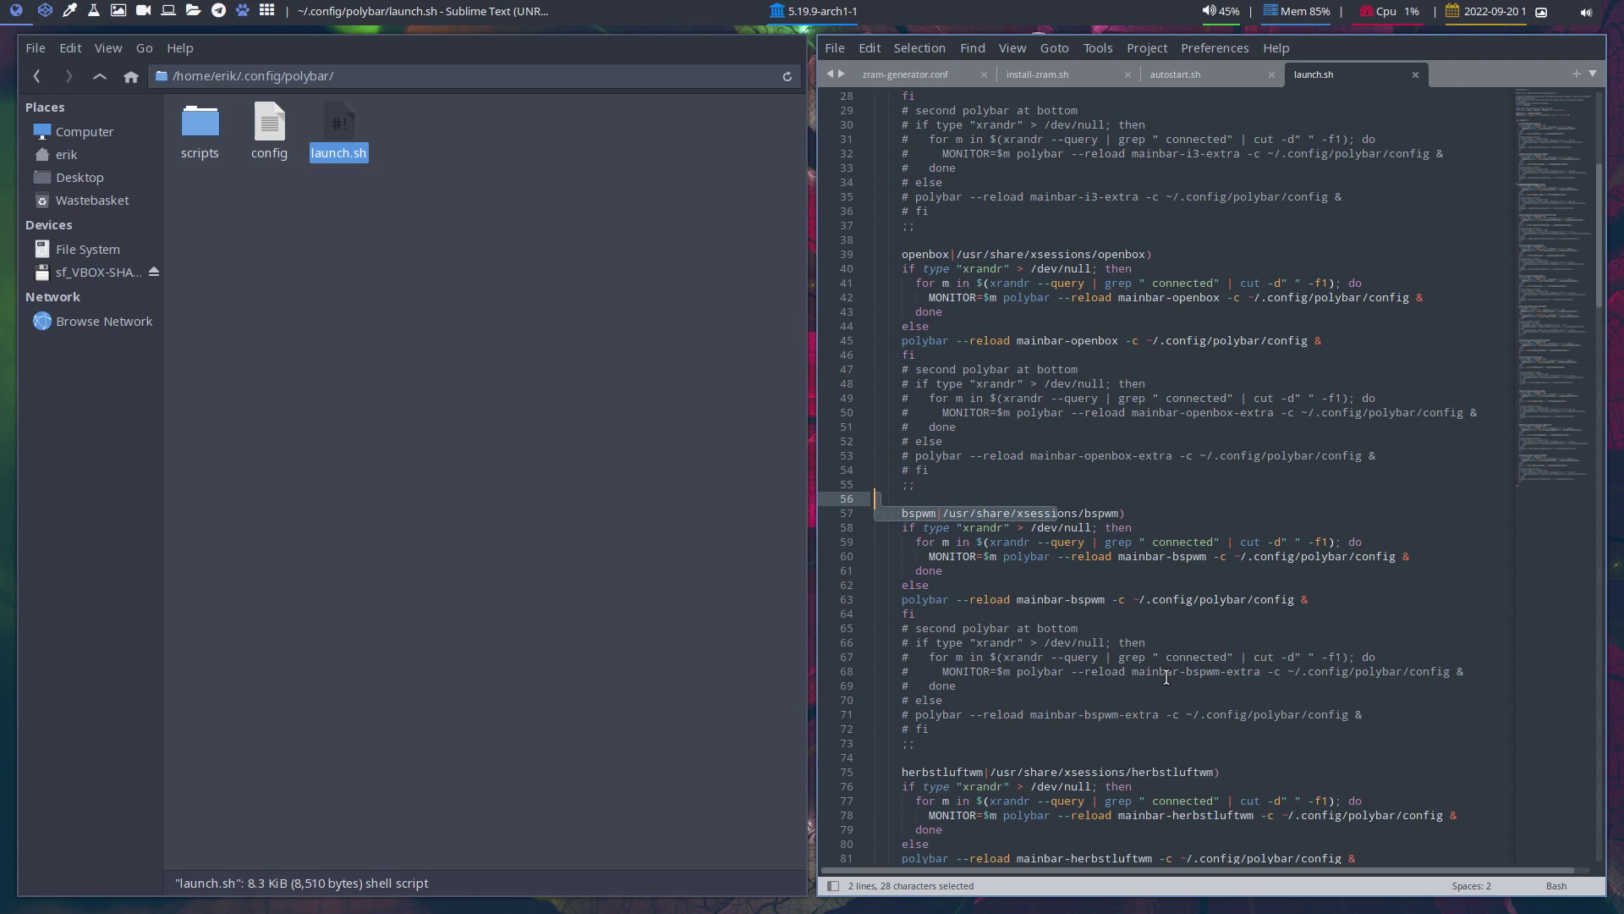
scroll(1172, 635, down, 2)
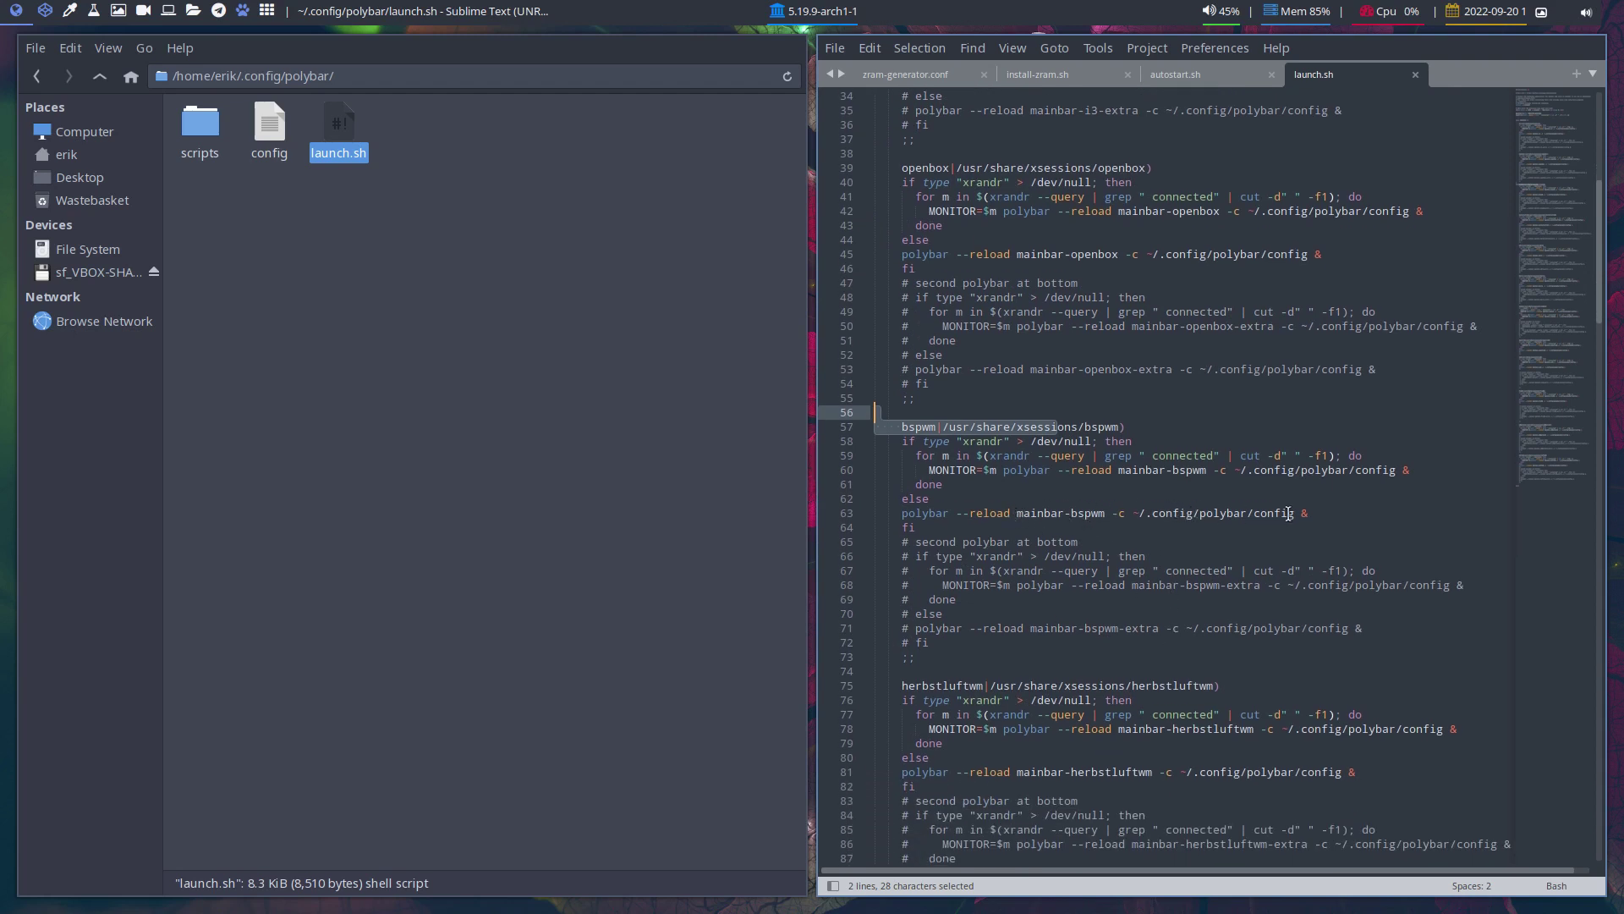
Open polybar's config file in the text editor and search it for "bspwm"
drag(269, 127, 1059, 297)
scroll(1219, 478, up, 5)
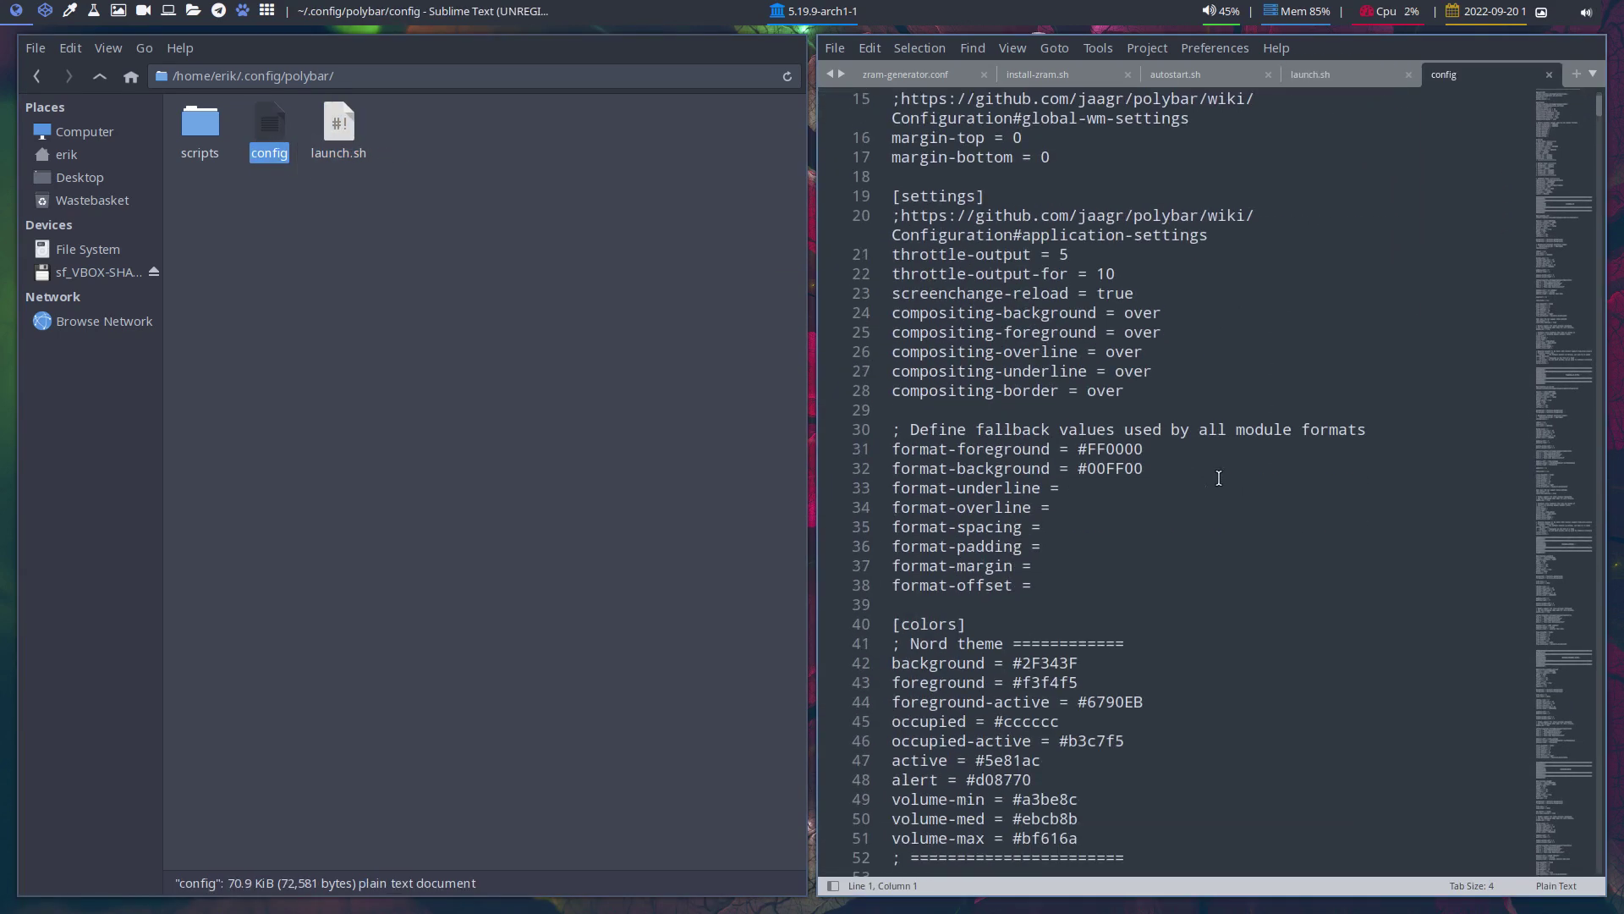
scroll(1219, 478, down, 5)
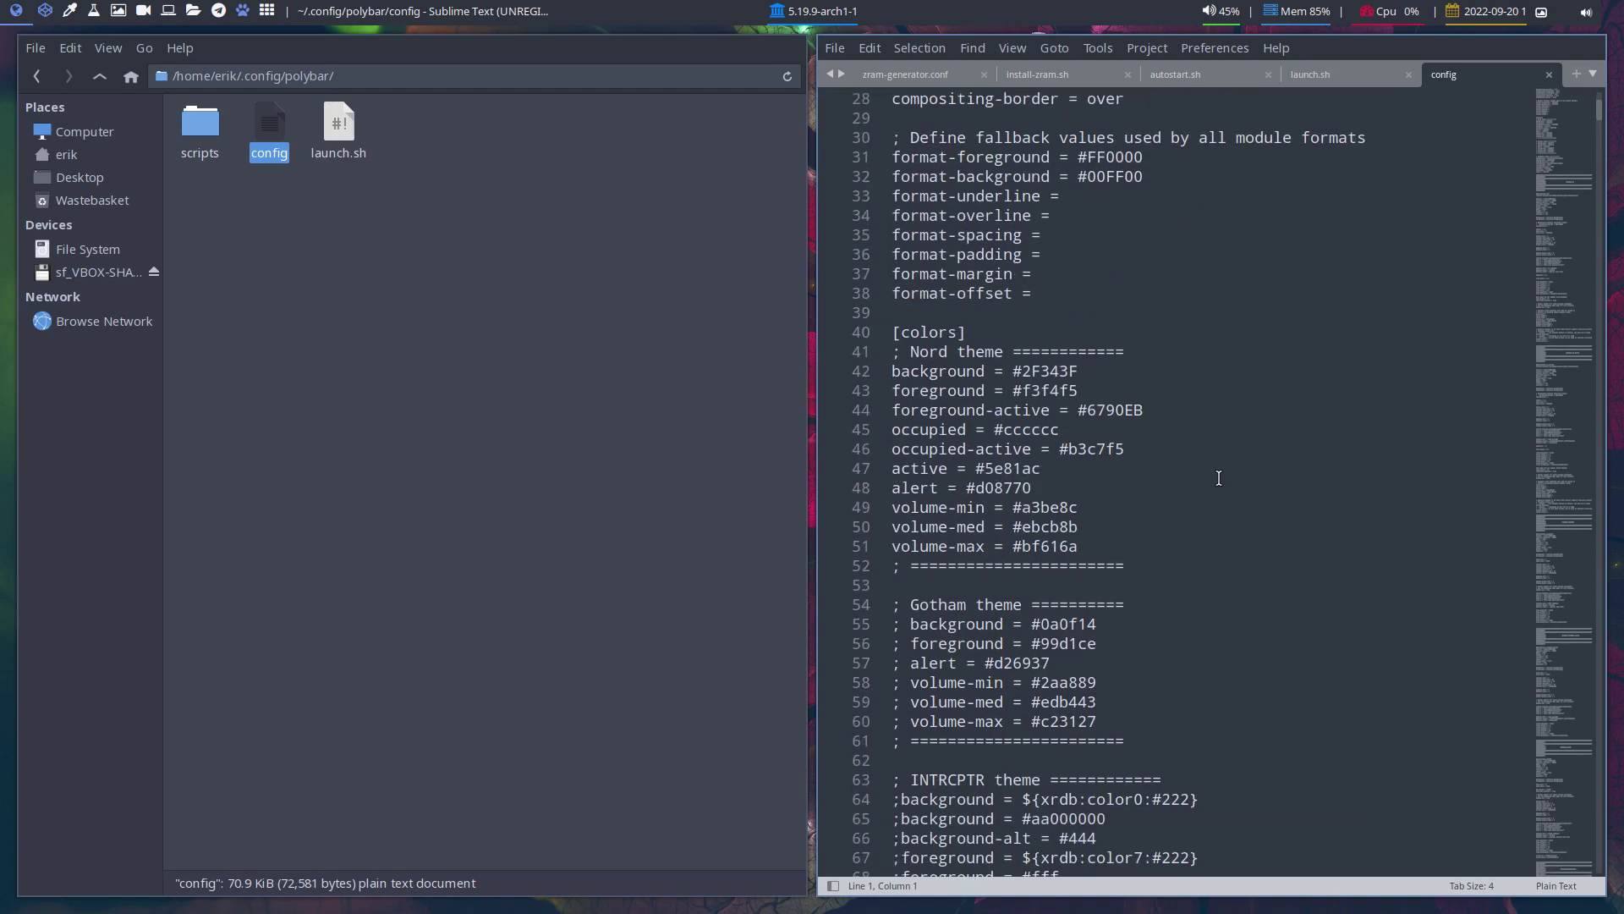
key(ctrl+f)
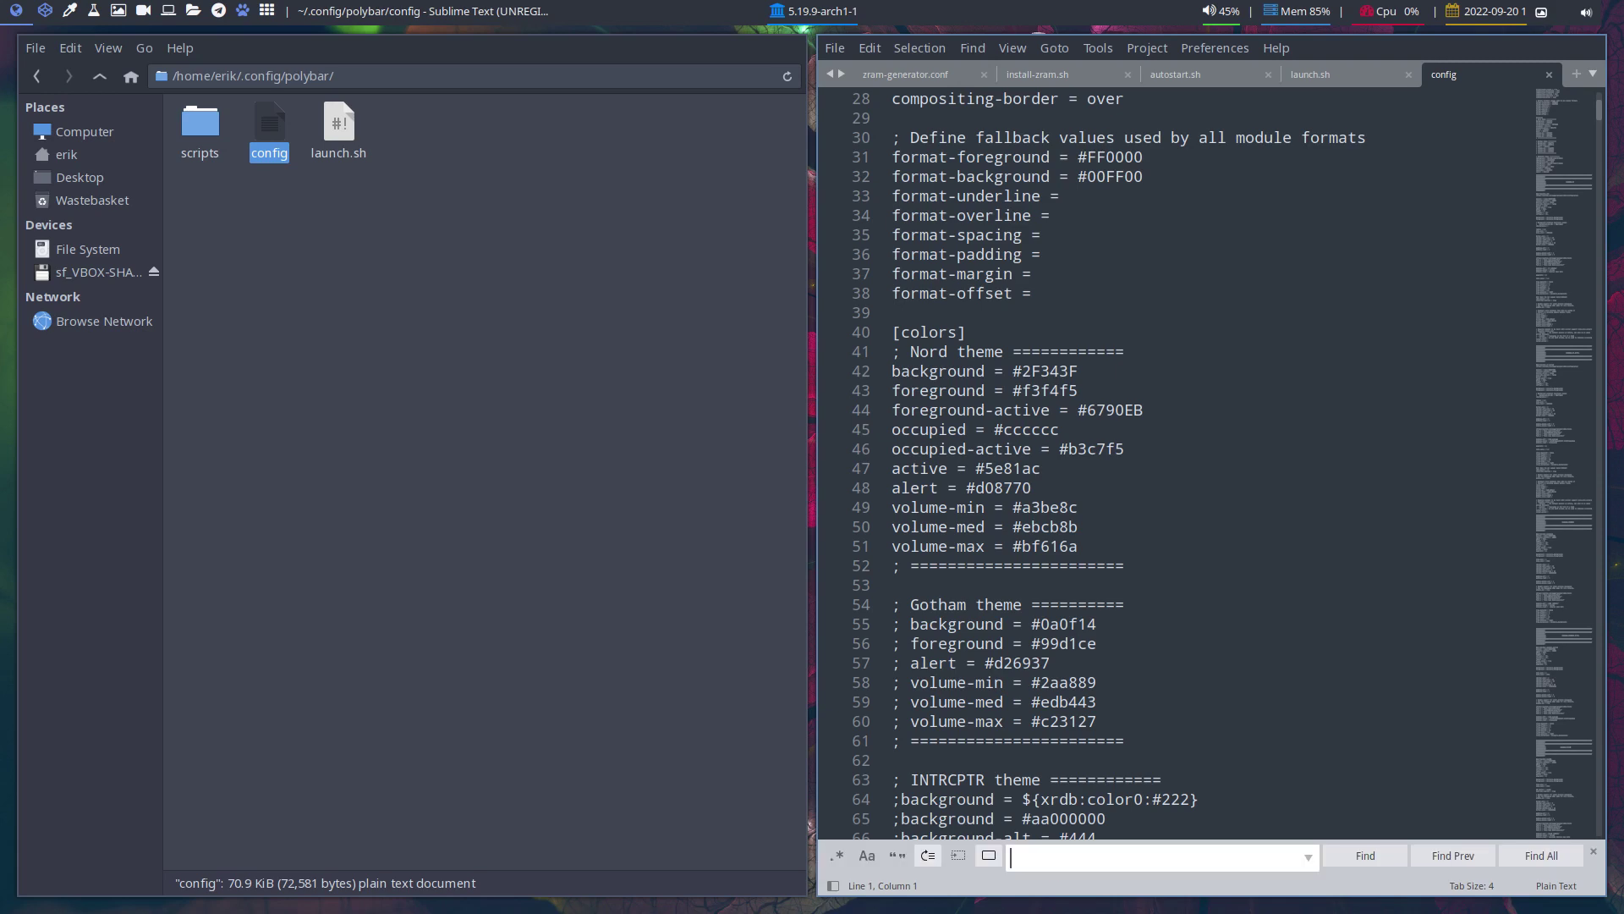
text(bso)
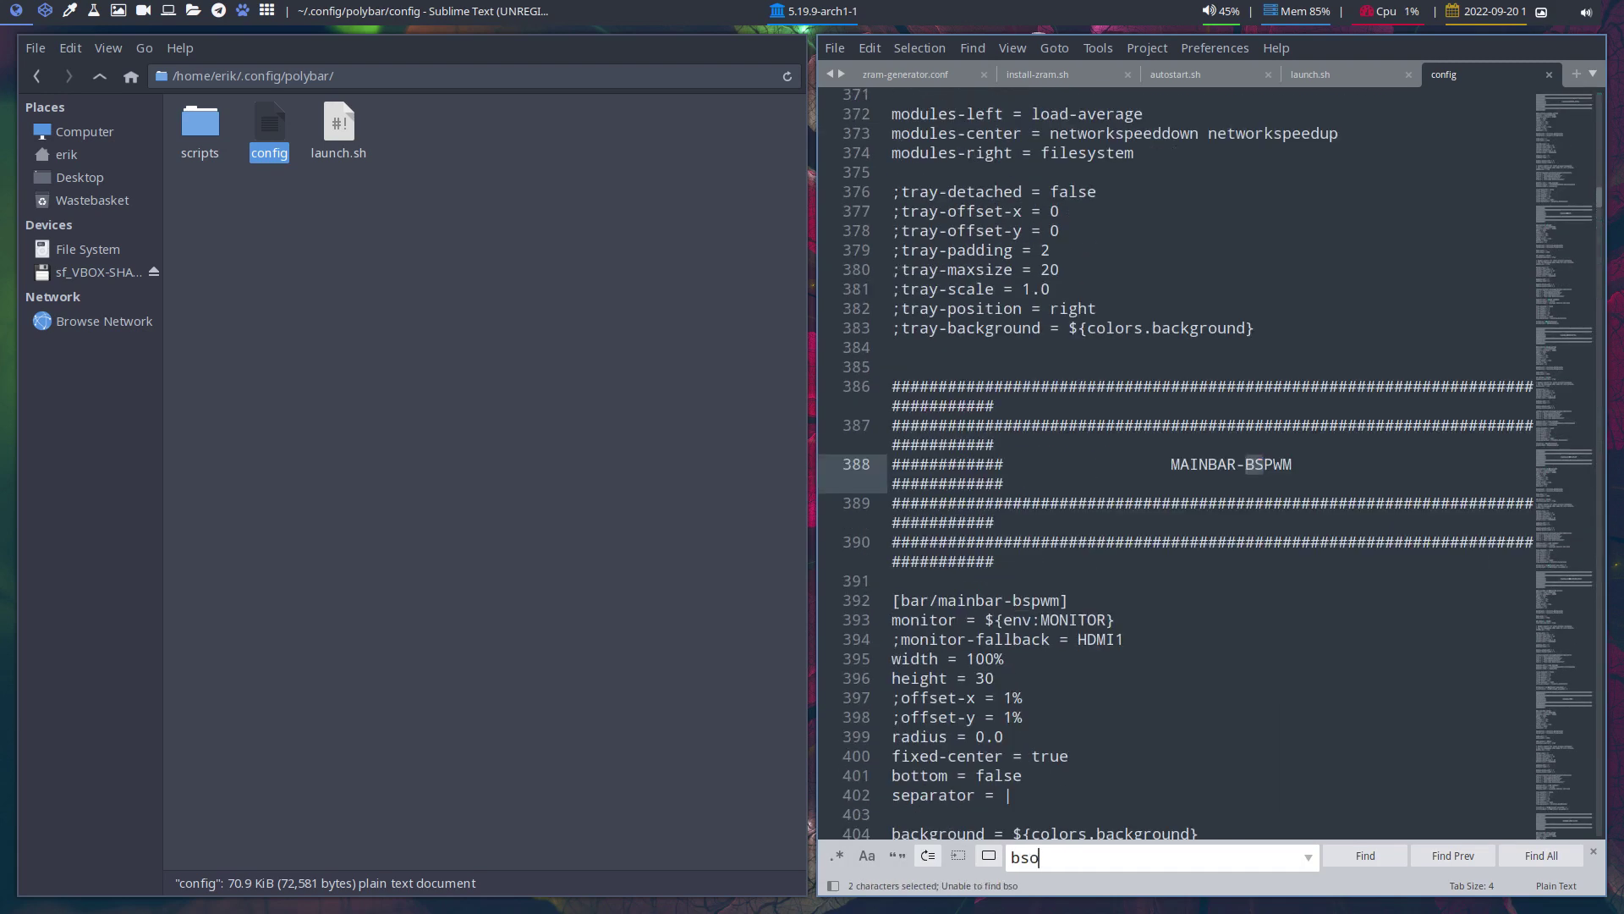
key(BackSpace)
text(pwm)
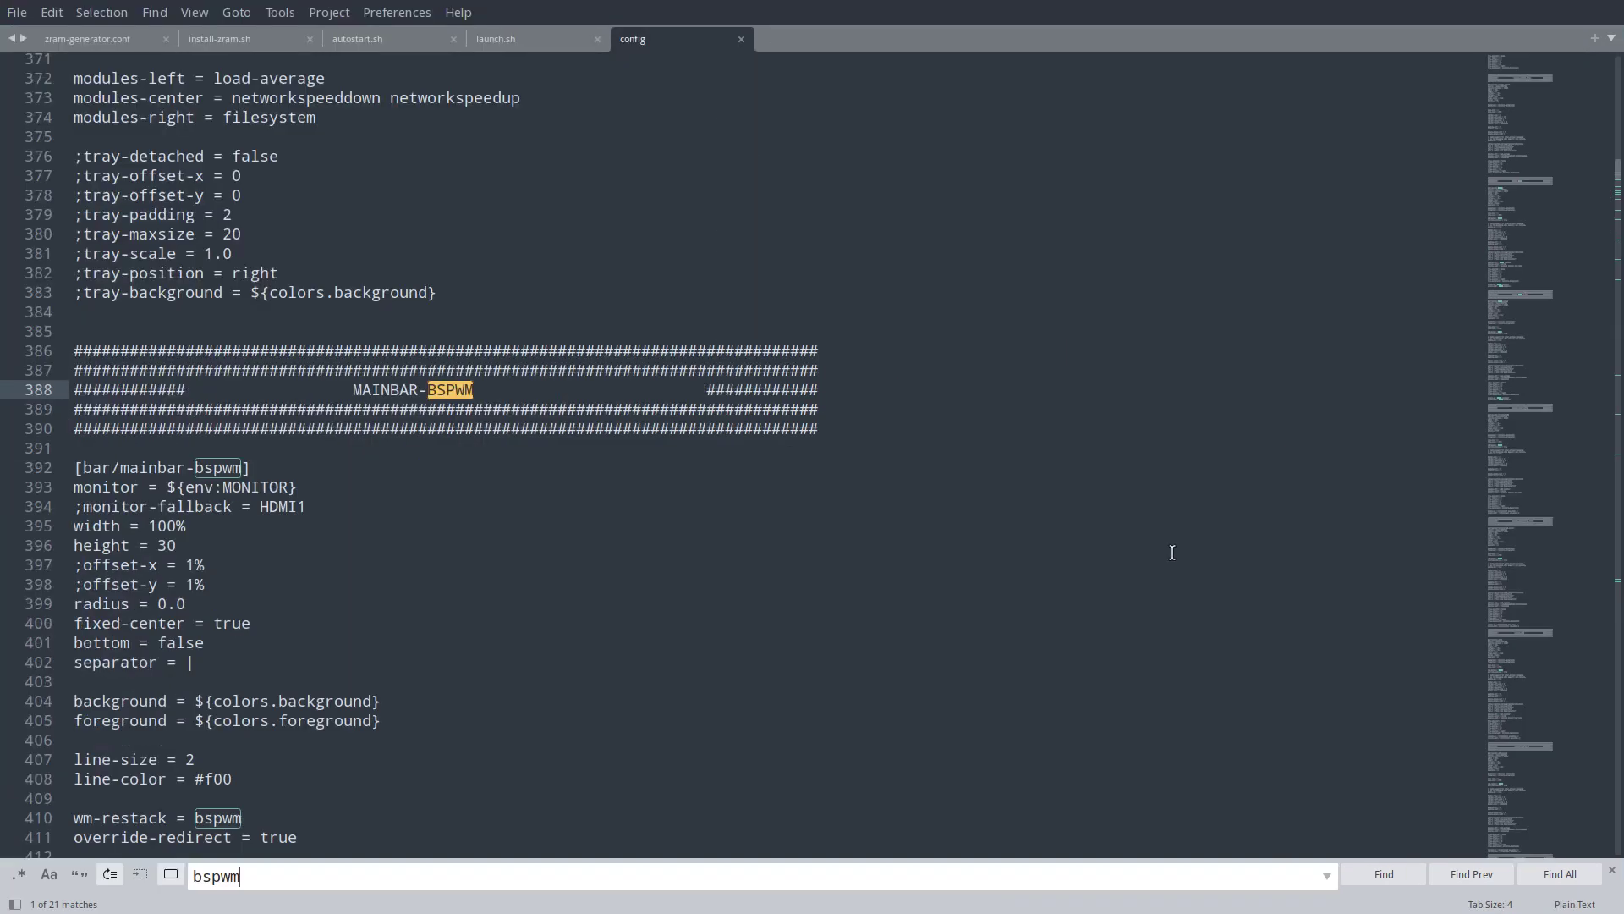
Enlarge the text of the config file in the editor by one size
key(ctrl+equal)
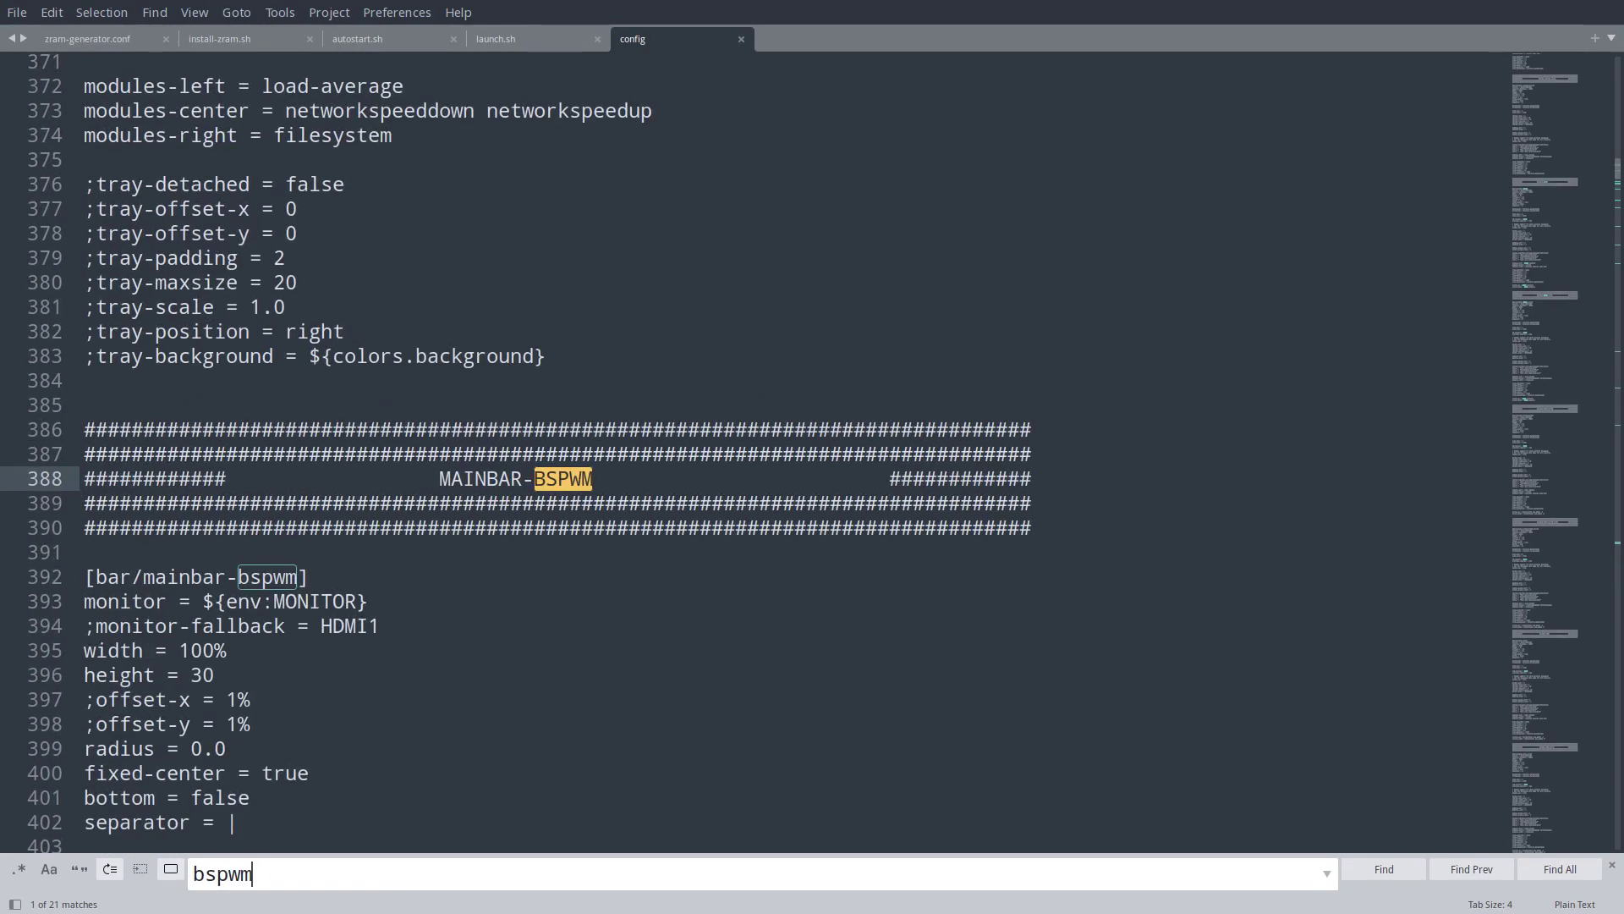
key(ctrl+equal)
key(ctrl+minus)
key(ctrl+minus)
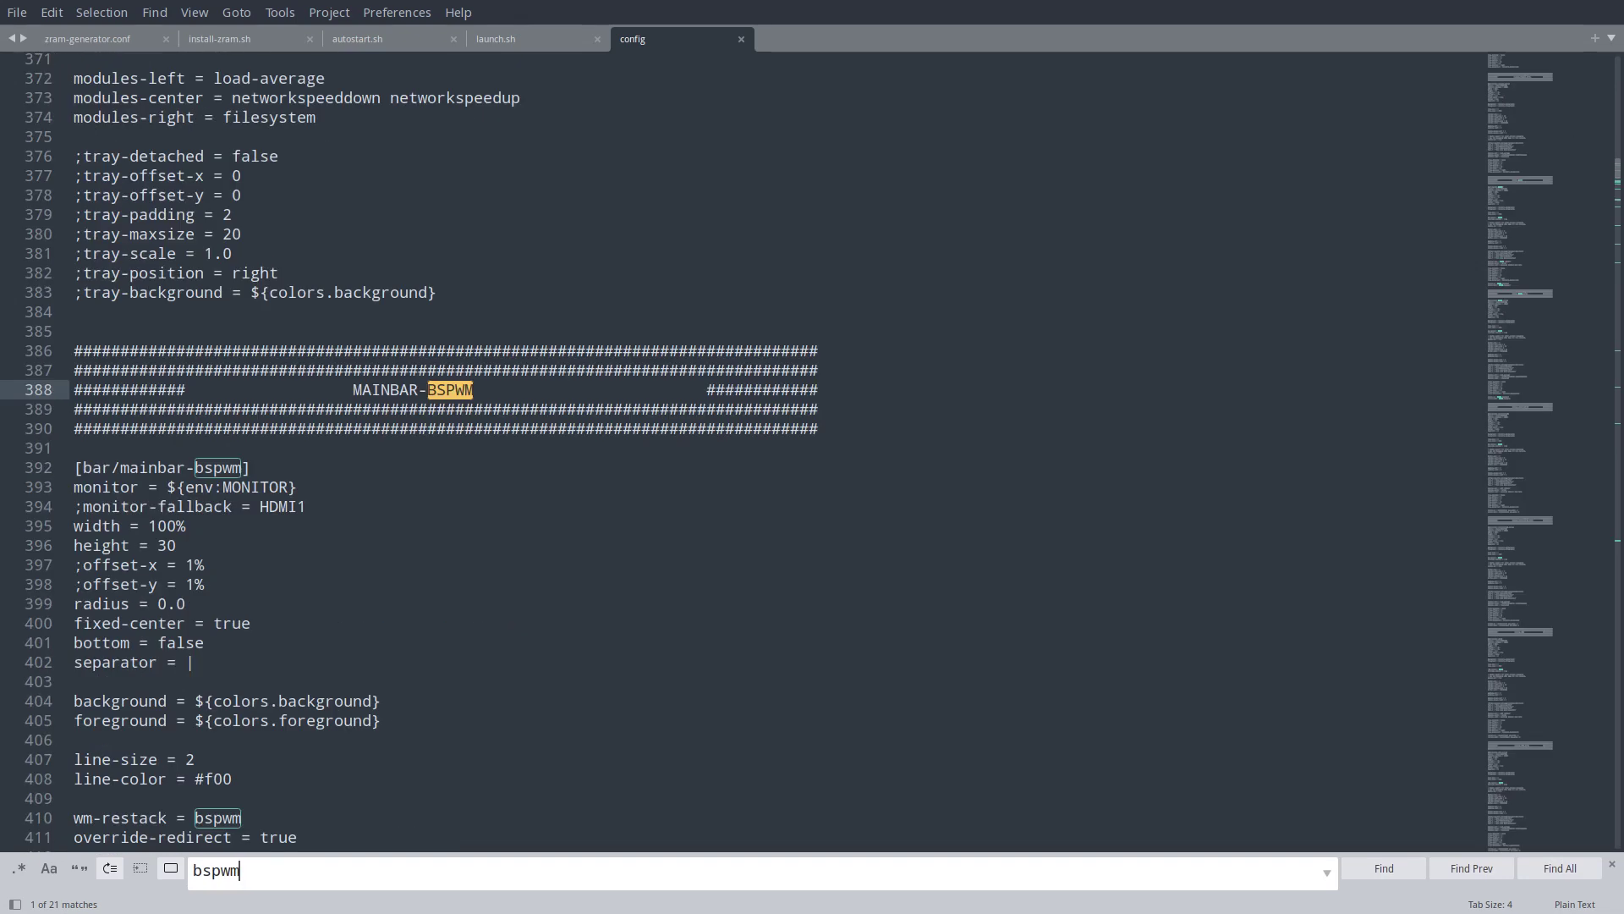
key(ctrl+equal)
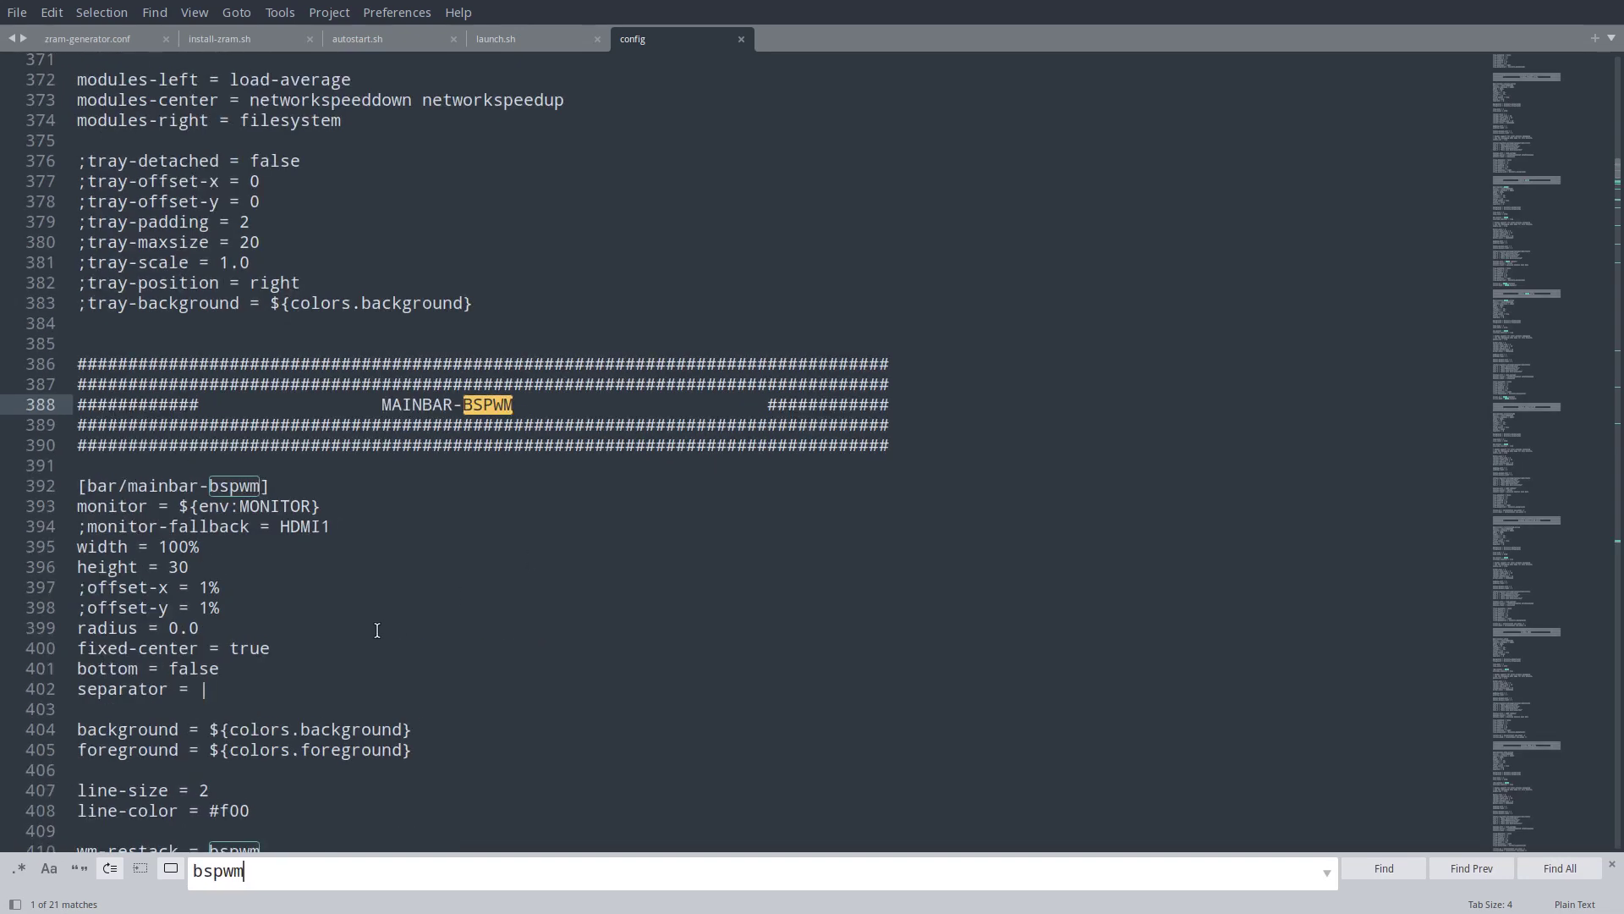
Review the MAINBAR-BSPWM section of the config file in full screen, down to its modules and tray settings
scroll(377, 630, down, 4)
scroll(254, 525, up, 1)
scroll(154, 432, down, 1)
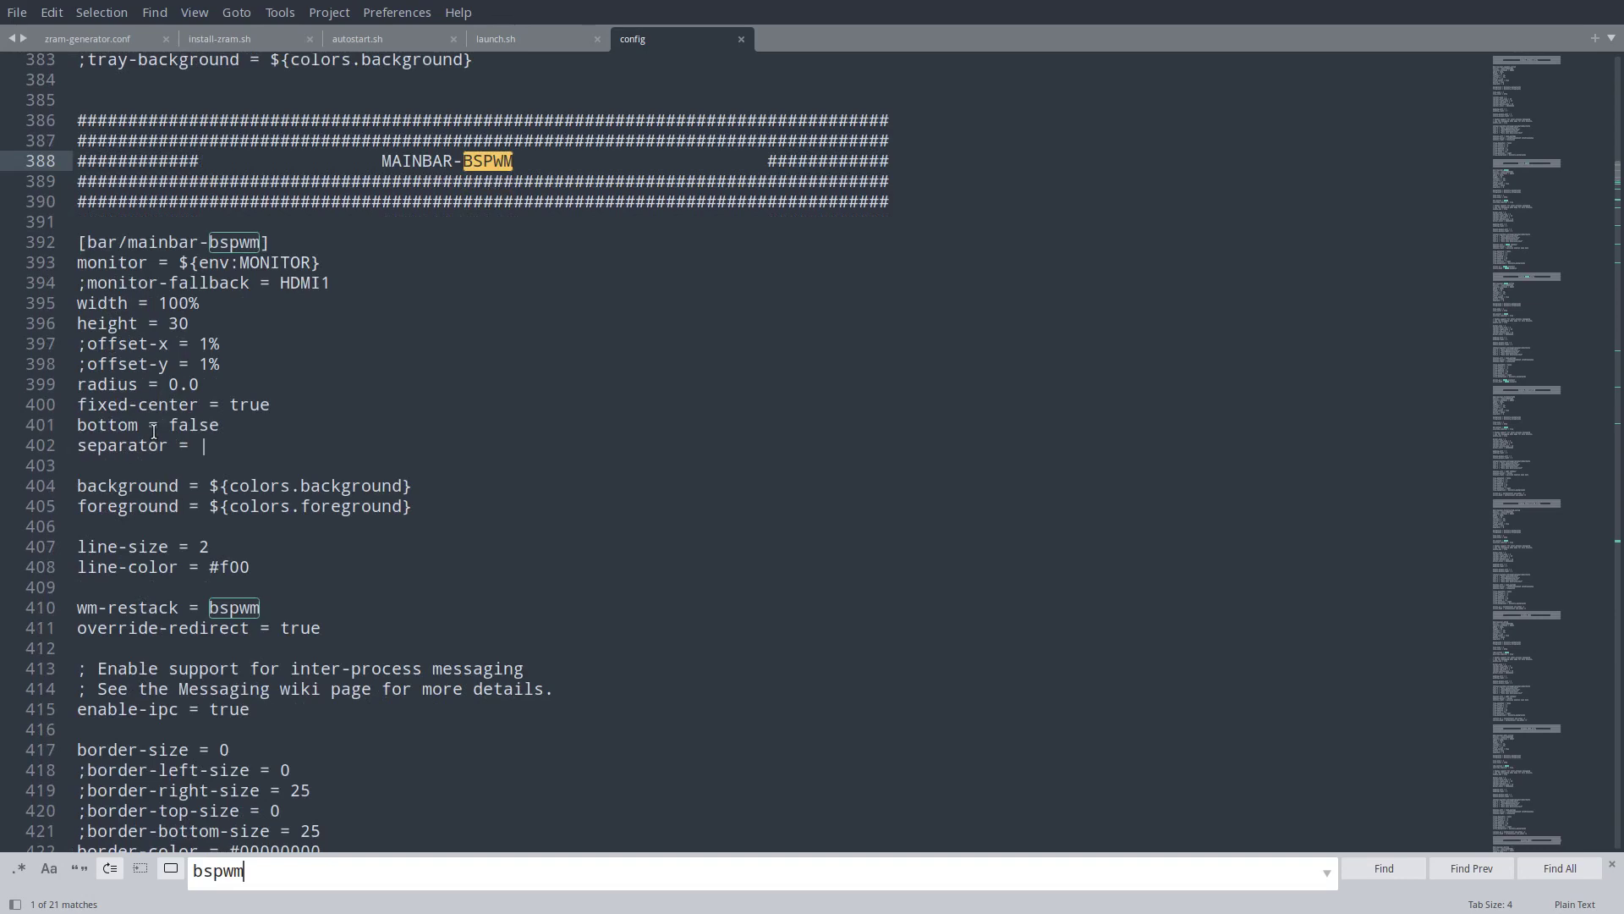
key(F11)
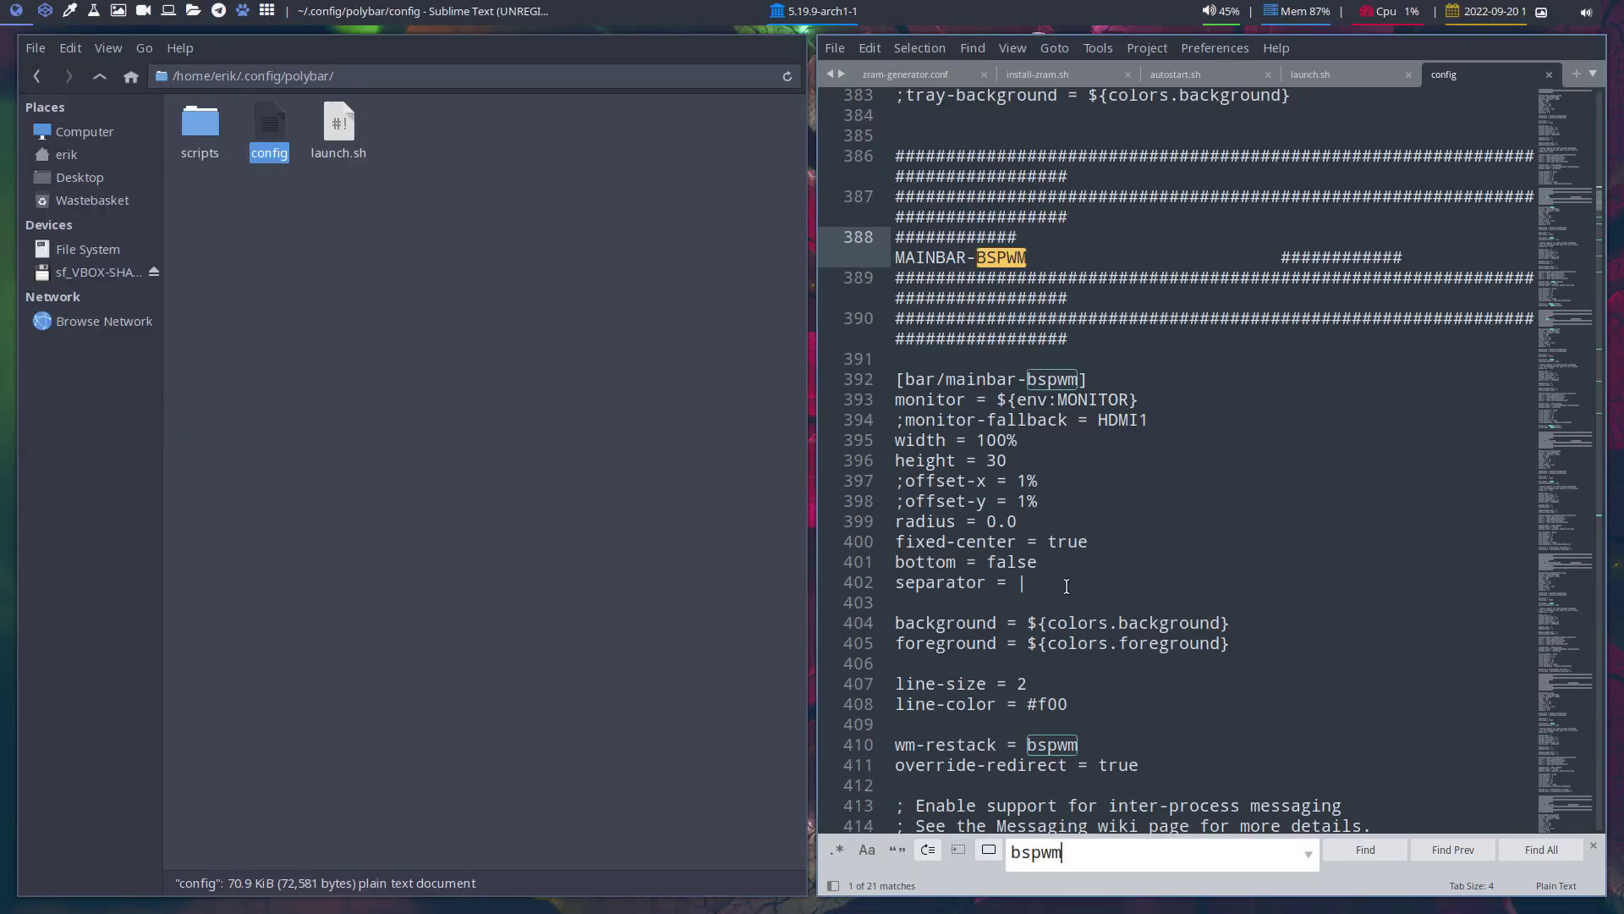
key(F11)
scroll(354, 611, down, 7)
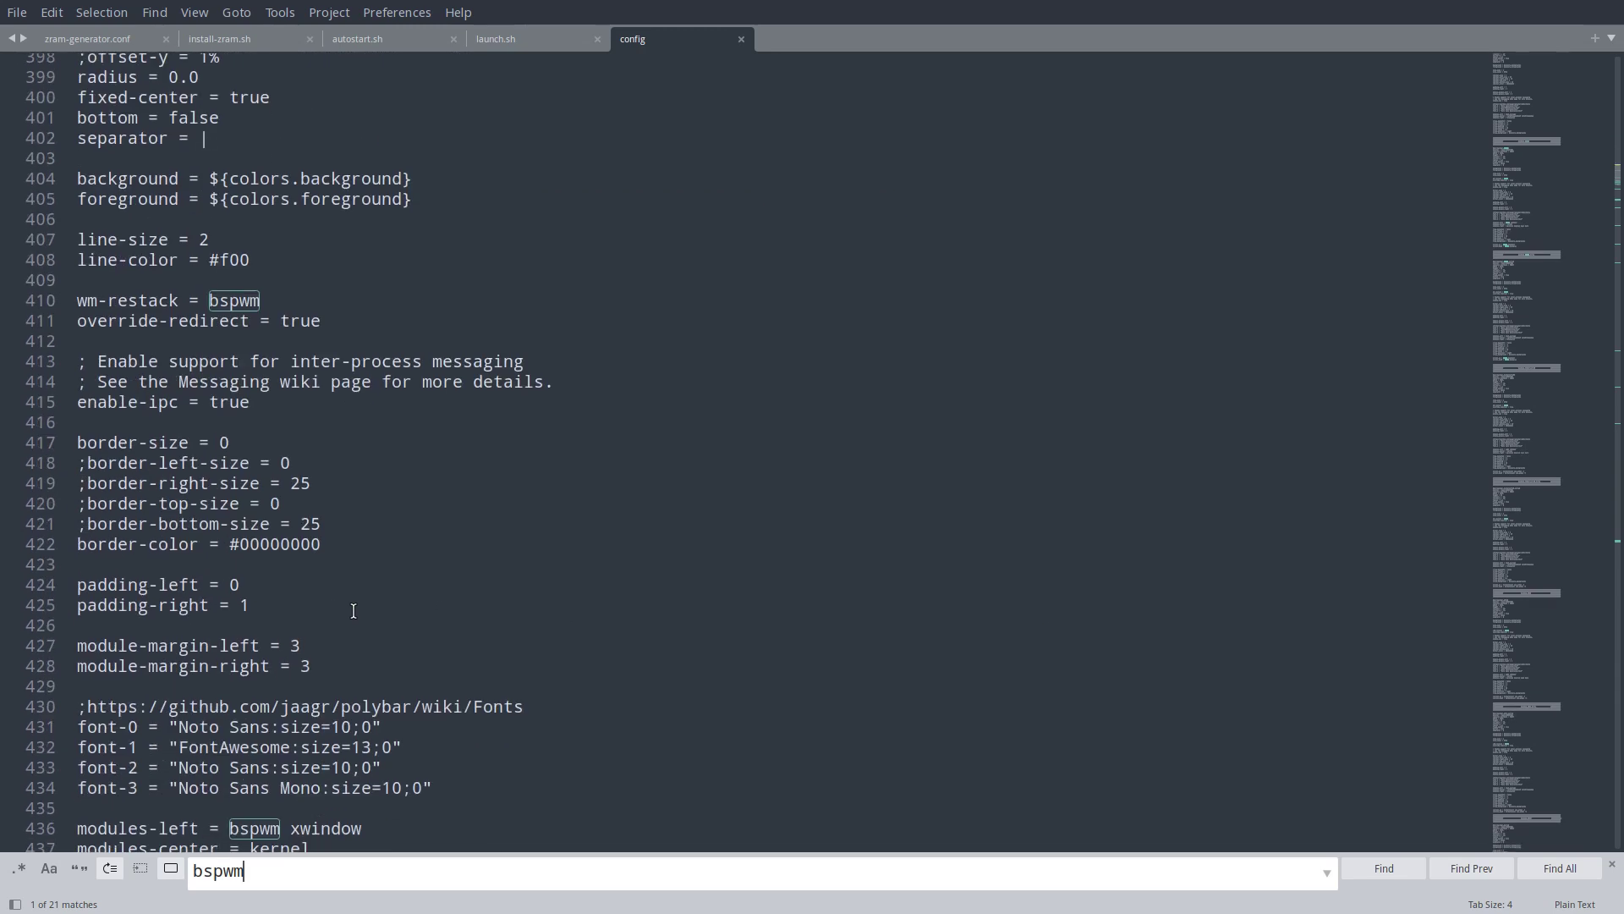
scroll(354, 611, down, 3)
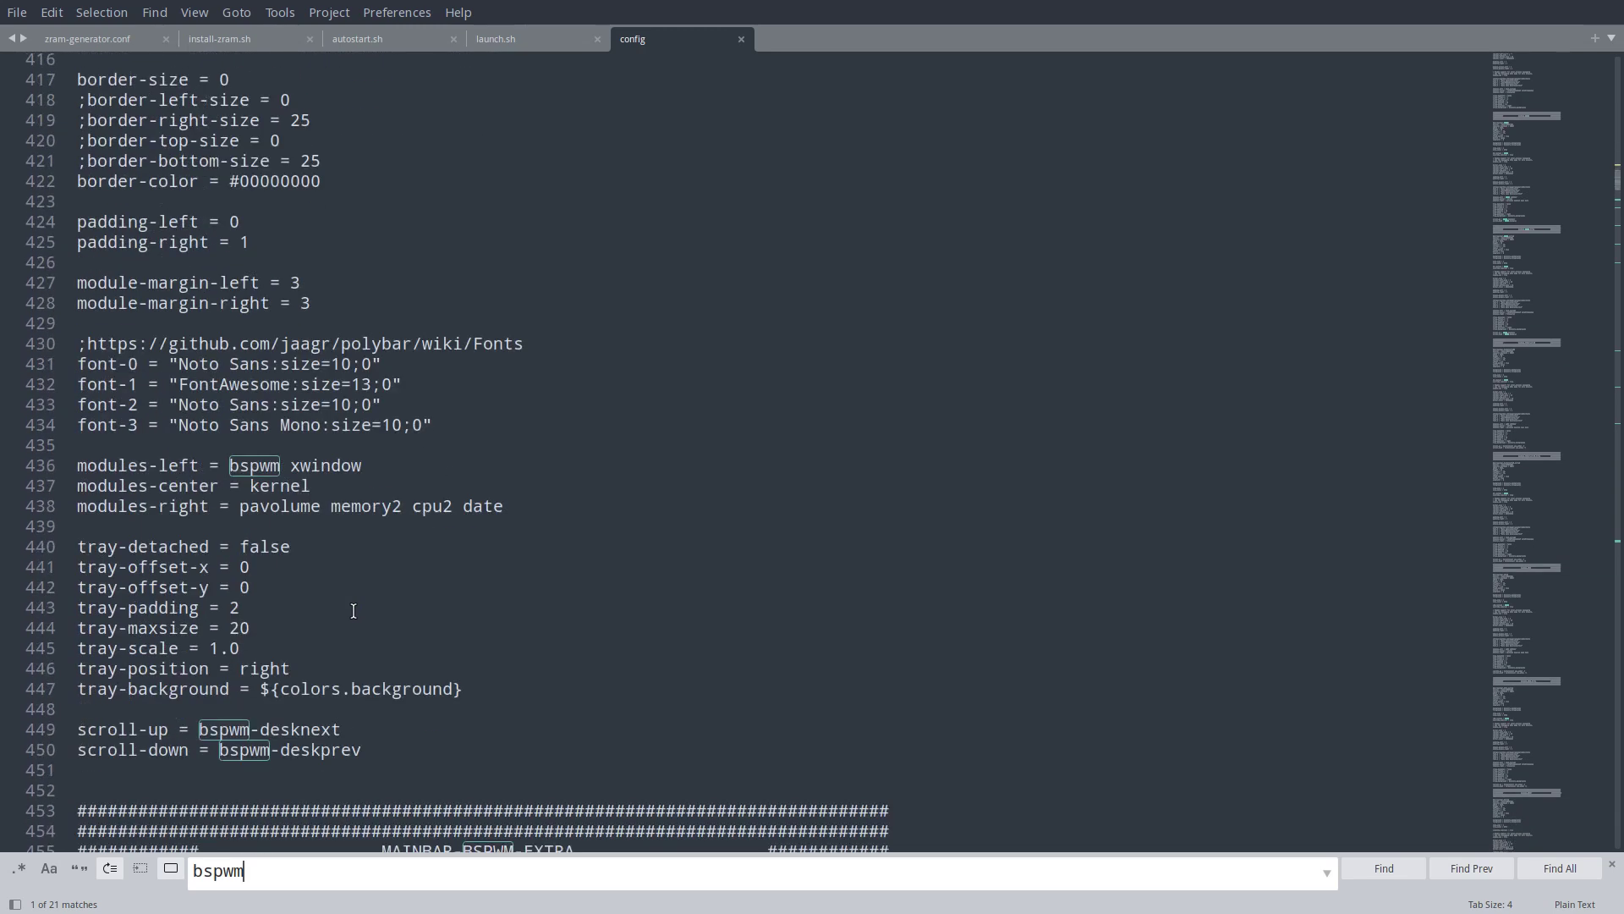
Examine the modules-left, modules-center and modules-right lines by highlighting their module names, and return to the start of the mainbar-bspwm section
double_click(323, 468)
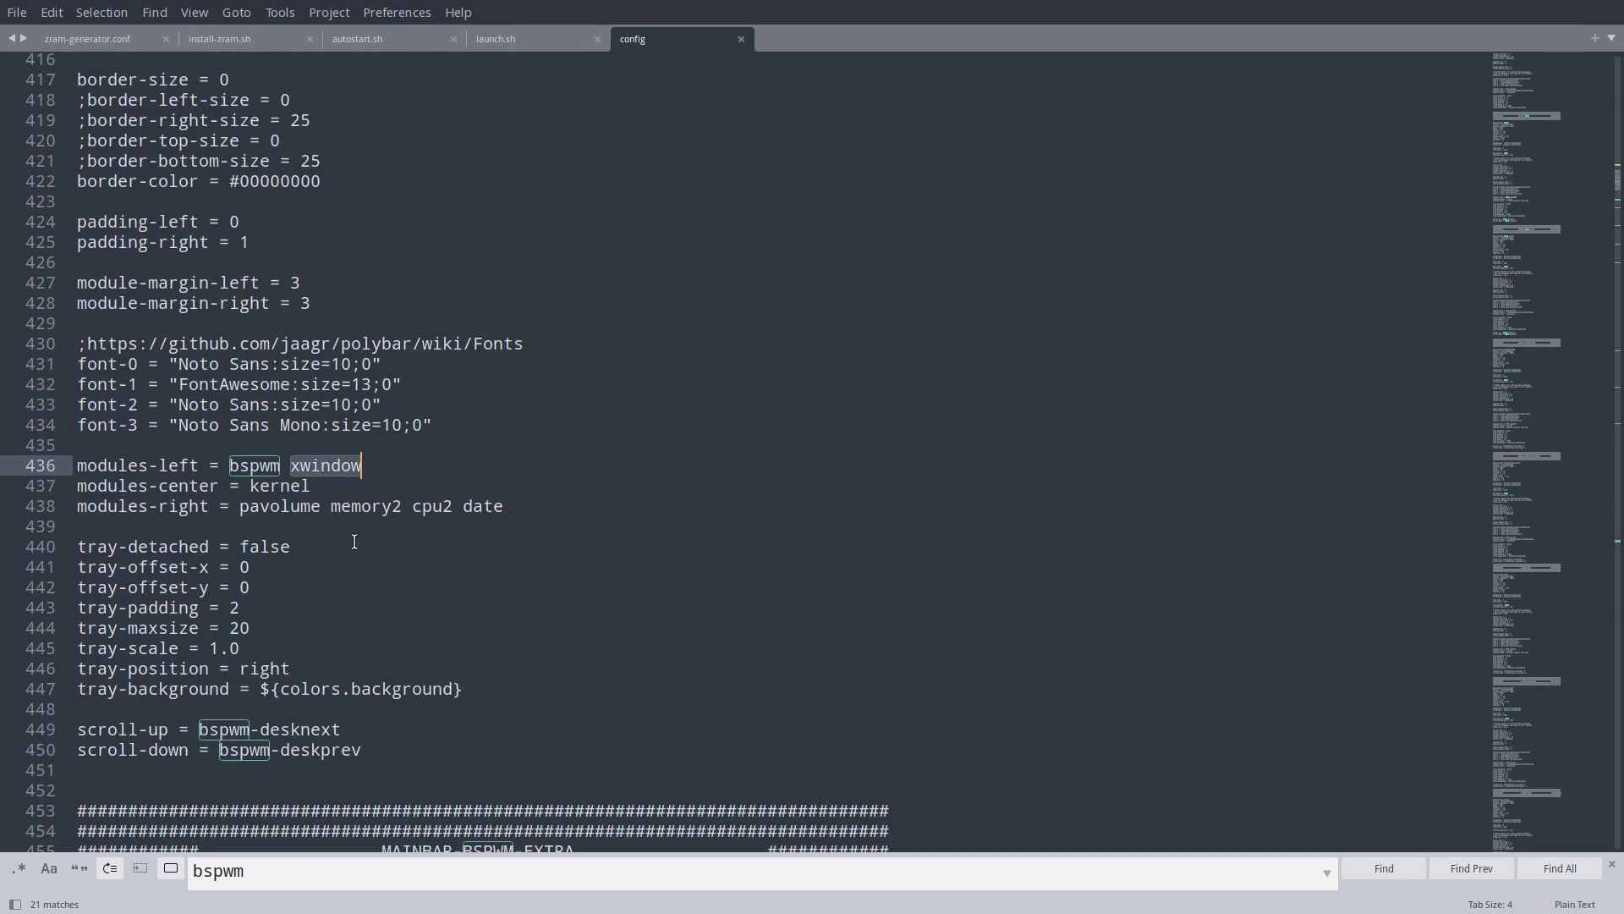
click(302, 464)
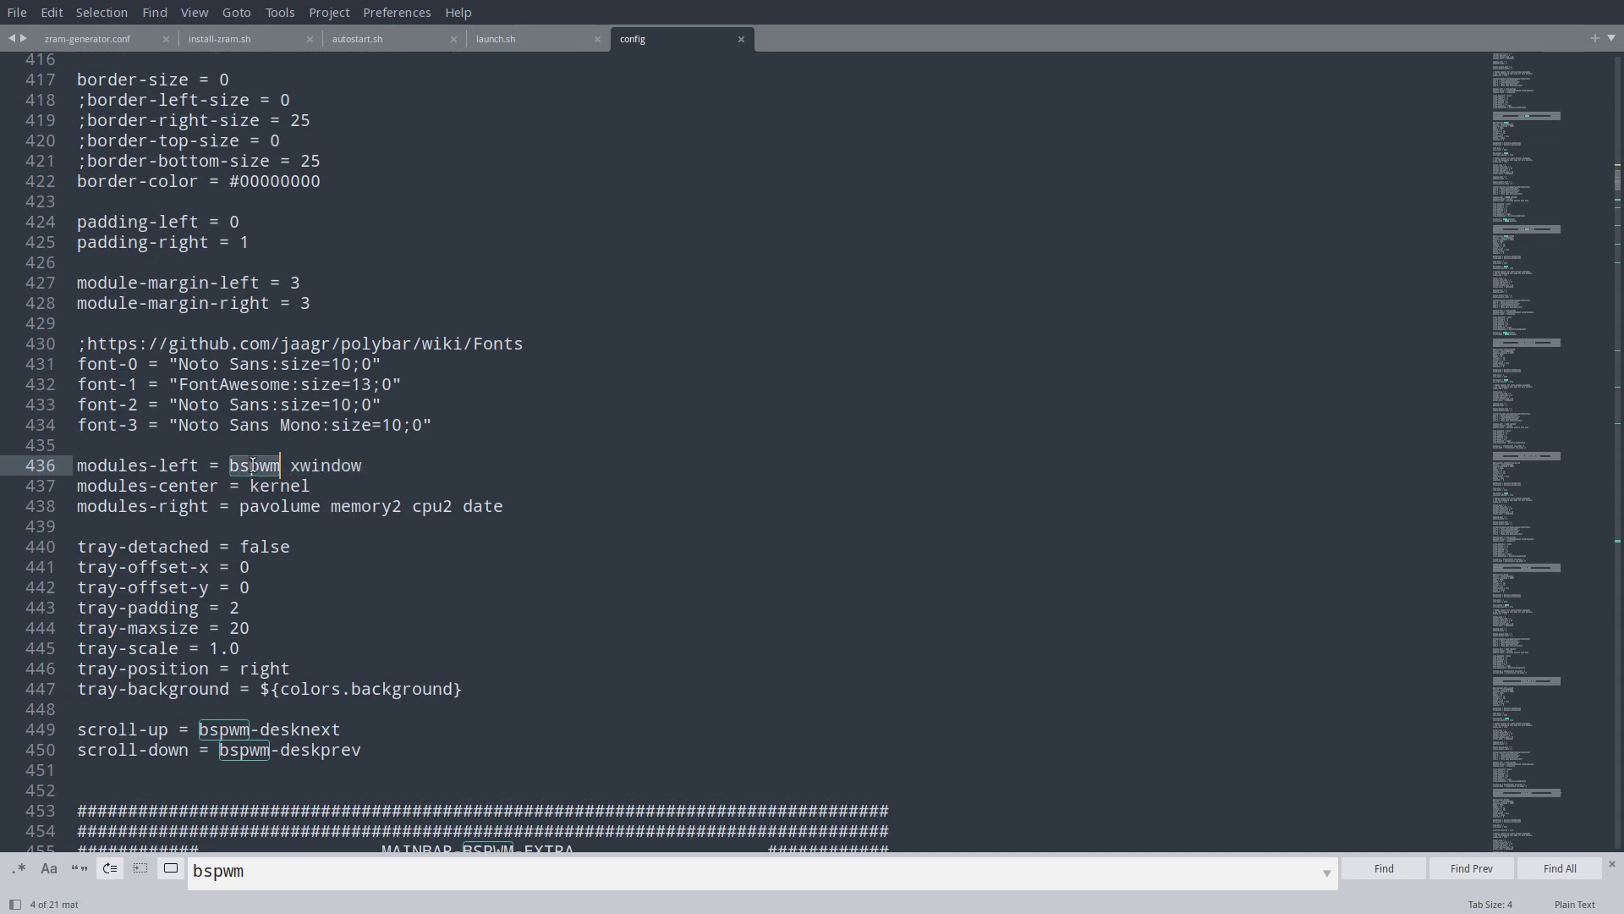
double_click(302, 464)
double_click(277, 486)
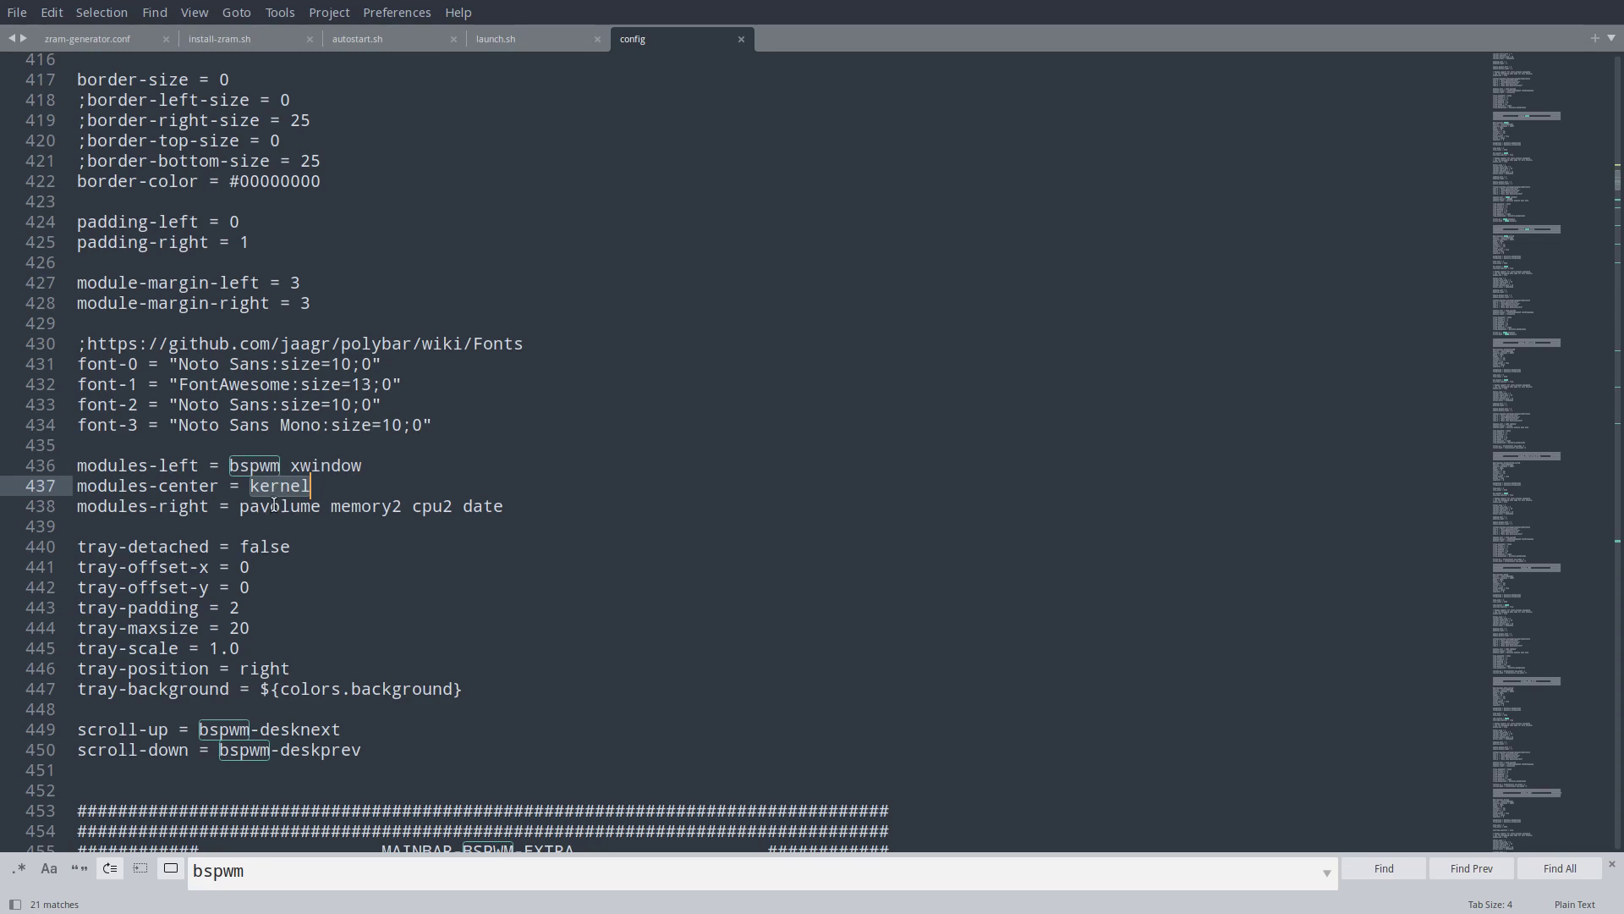
double_click(274, 504)
double_click(295, 471)
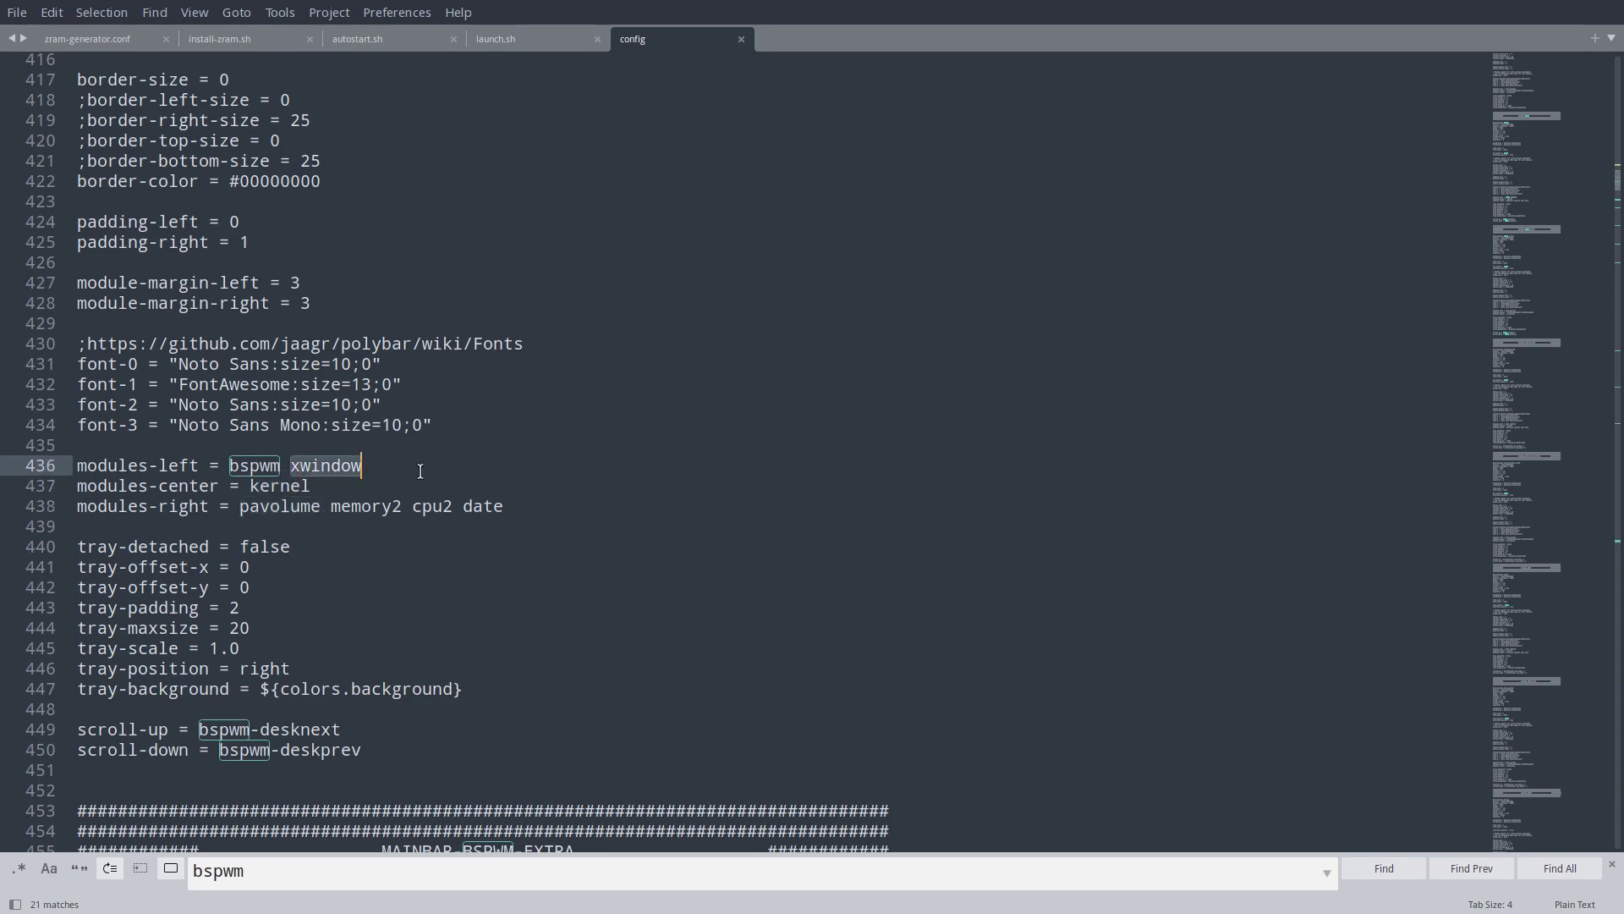
scroll(483, 511, up, 7)
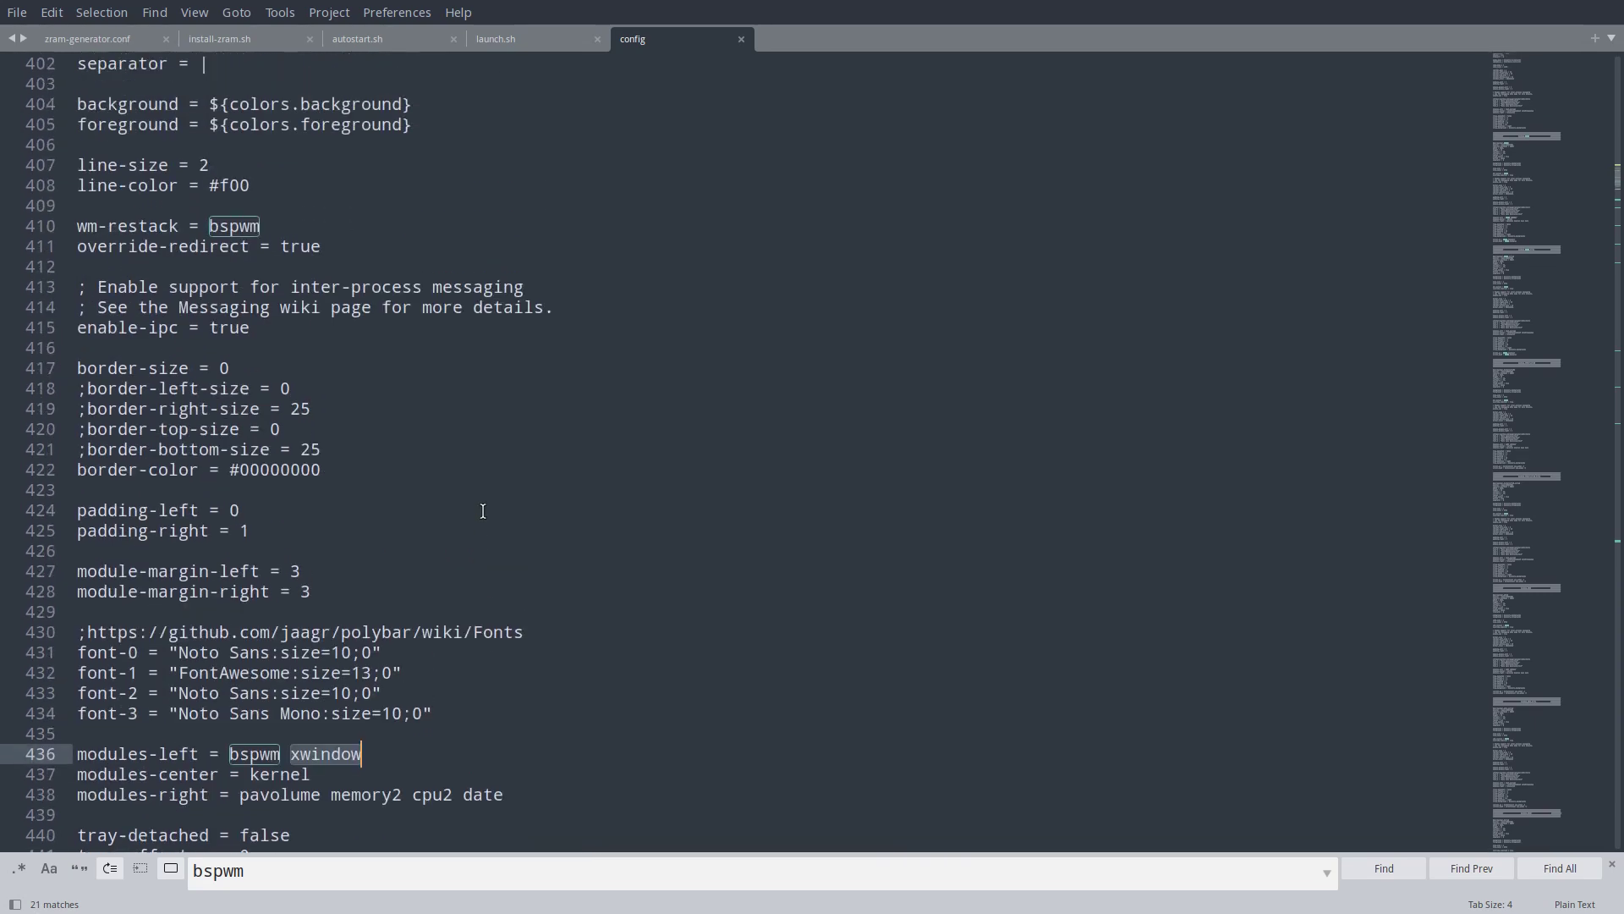
scroll(483, 511, up, 2)
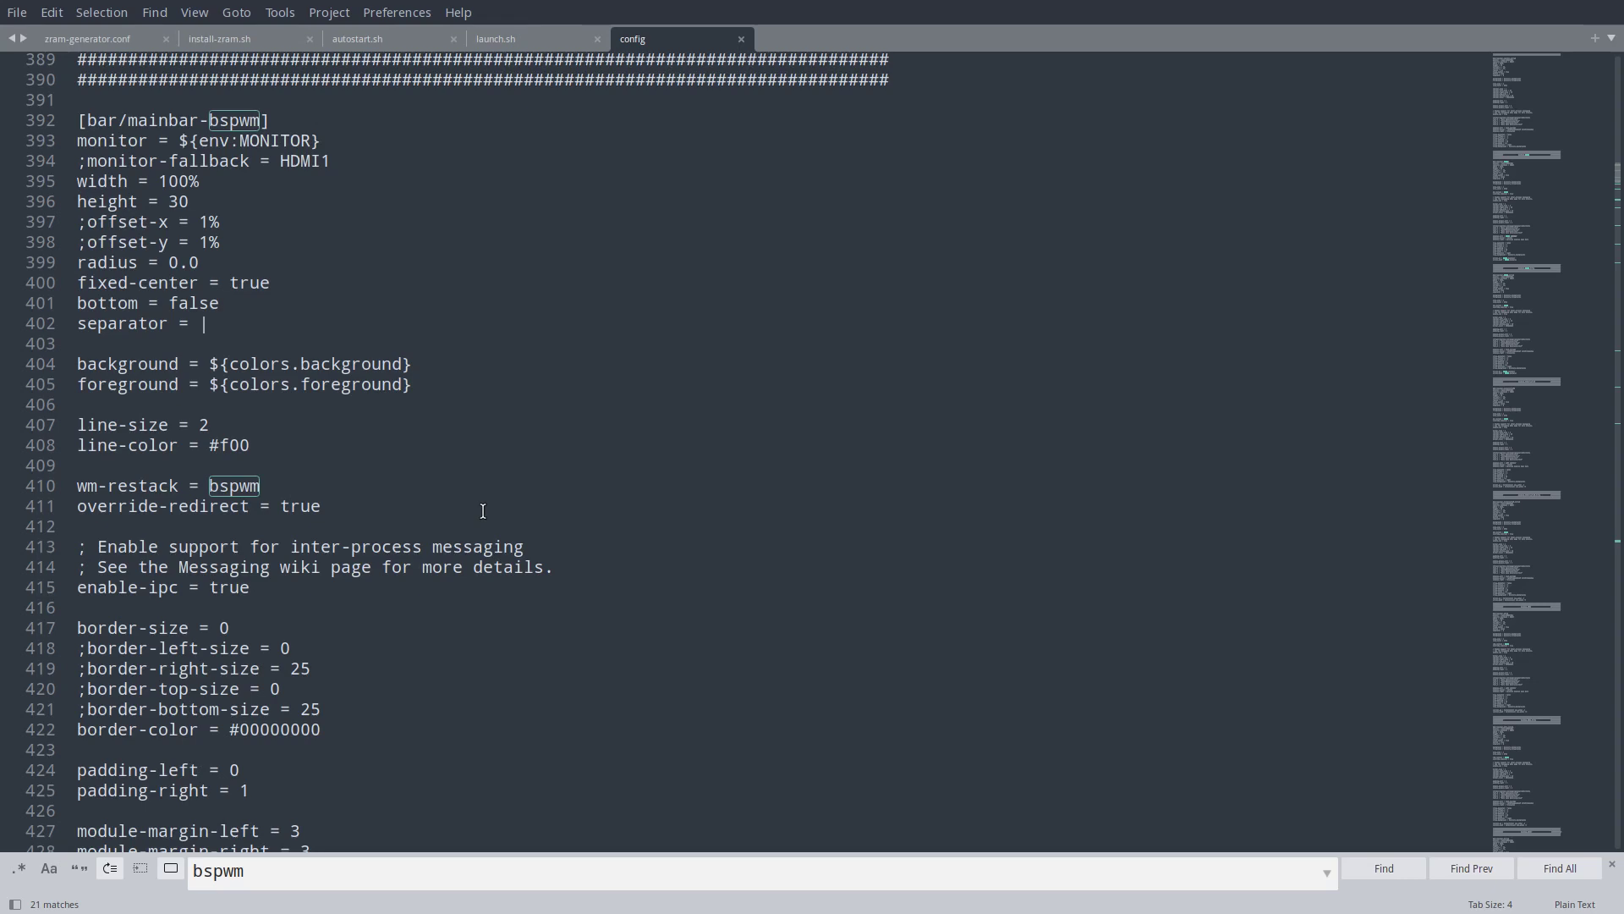
Leave full screen and duplicate the config file inside the polybar folder
key(F11)
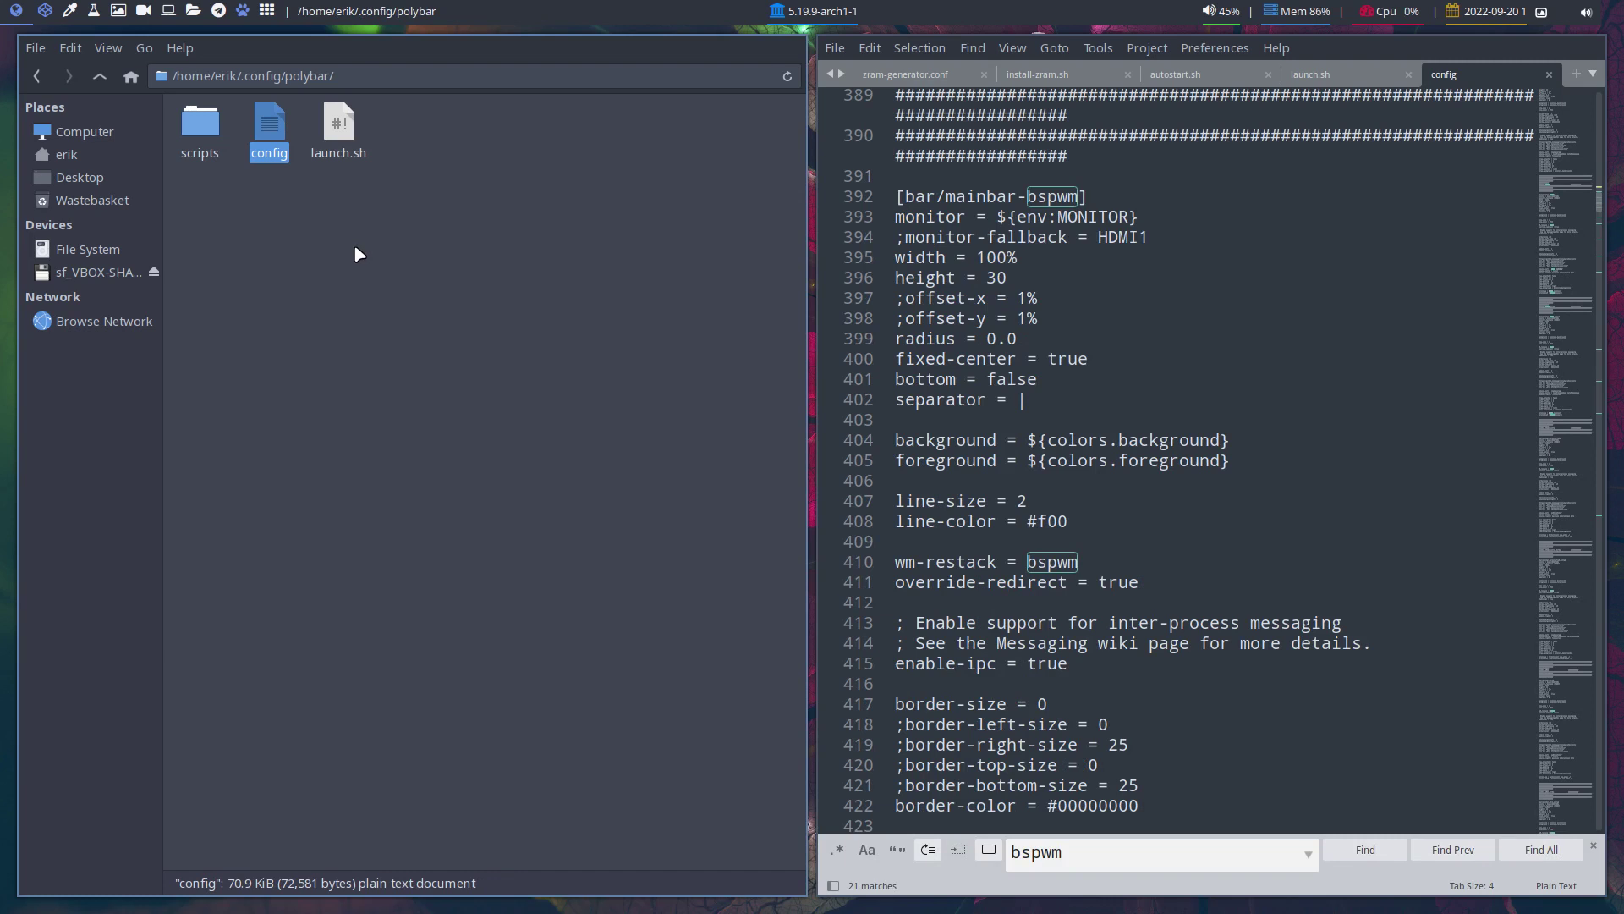
key(ctrl+v)
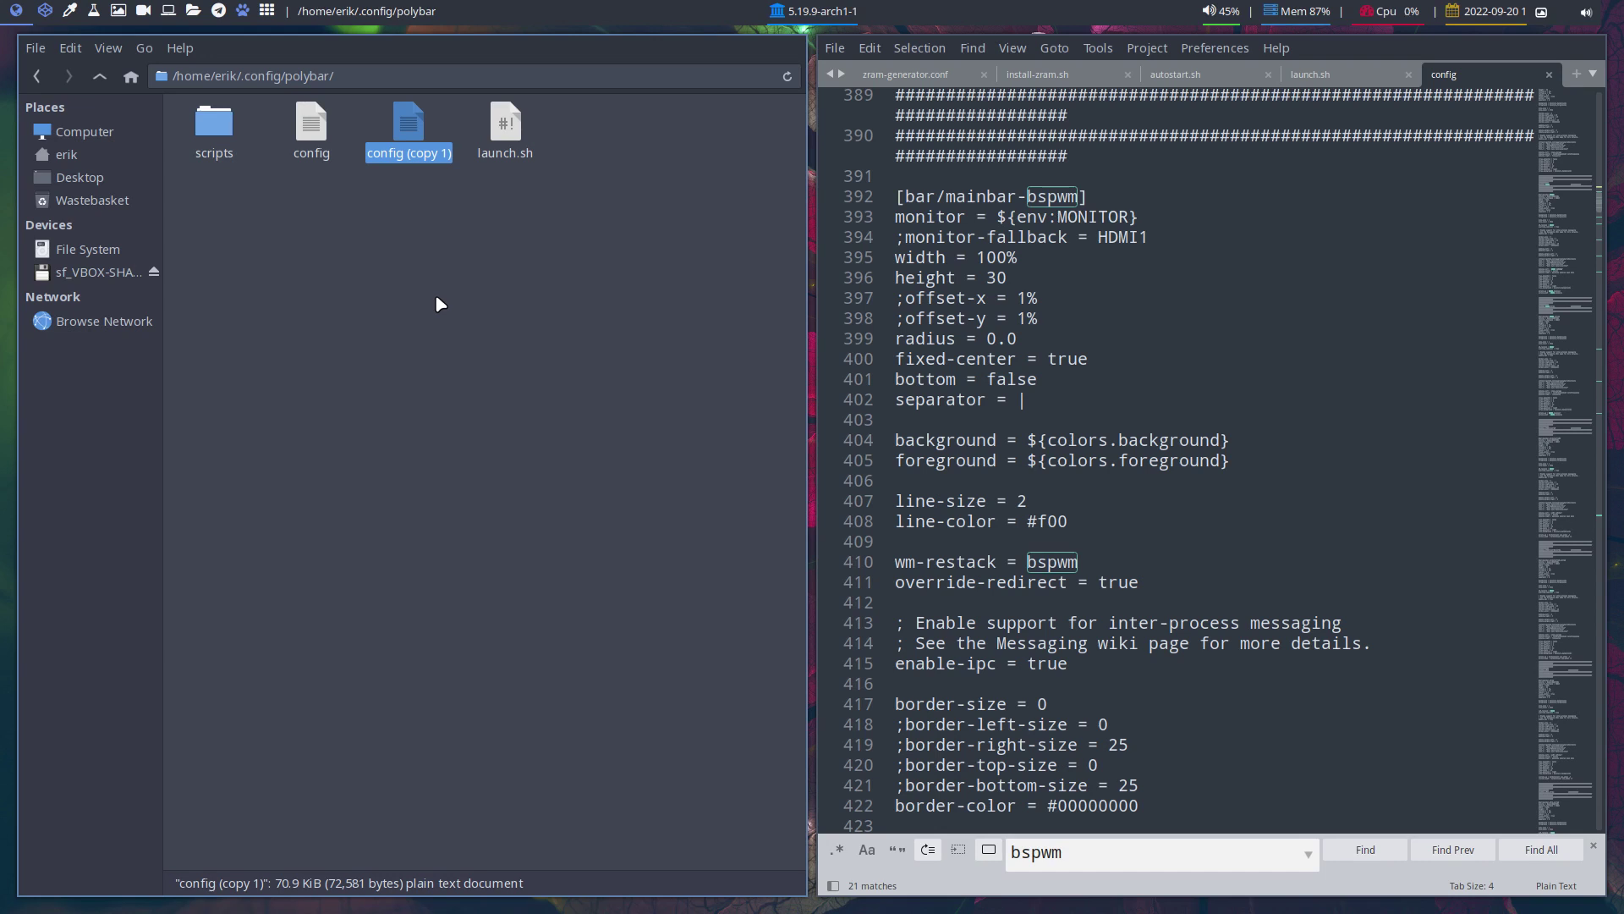
Browse the file system to the default bspwm configuration folder at /etc/skel/.config/bspwm
click(82, 250)
double_click(432, 135)
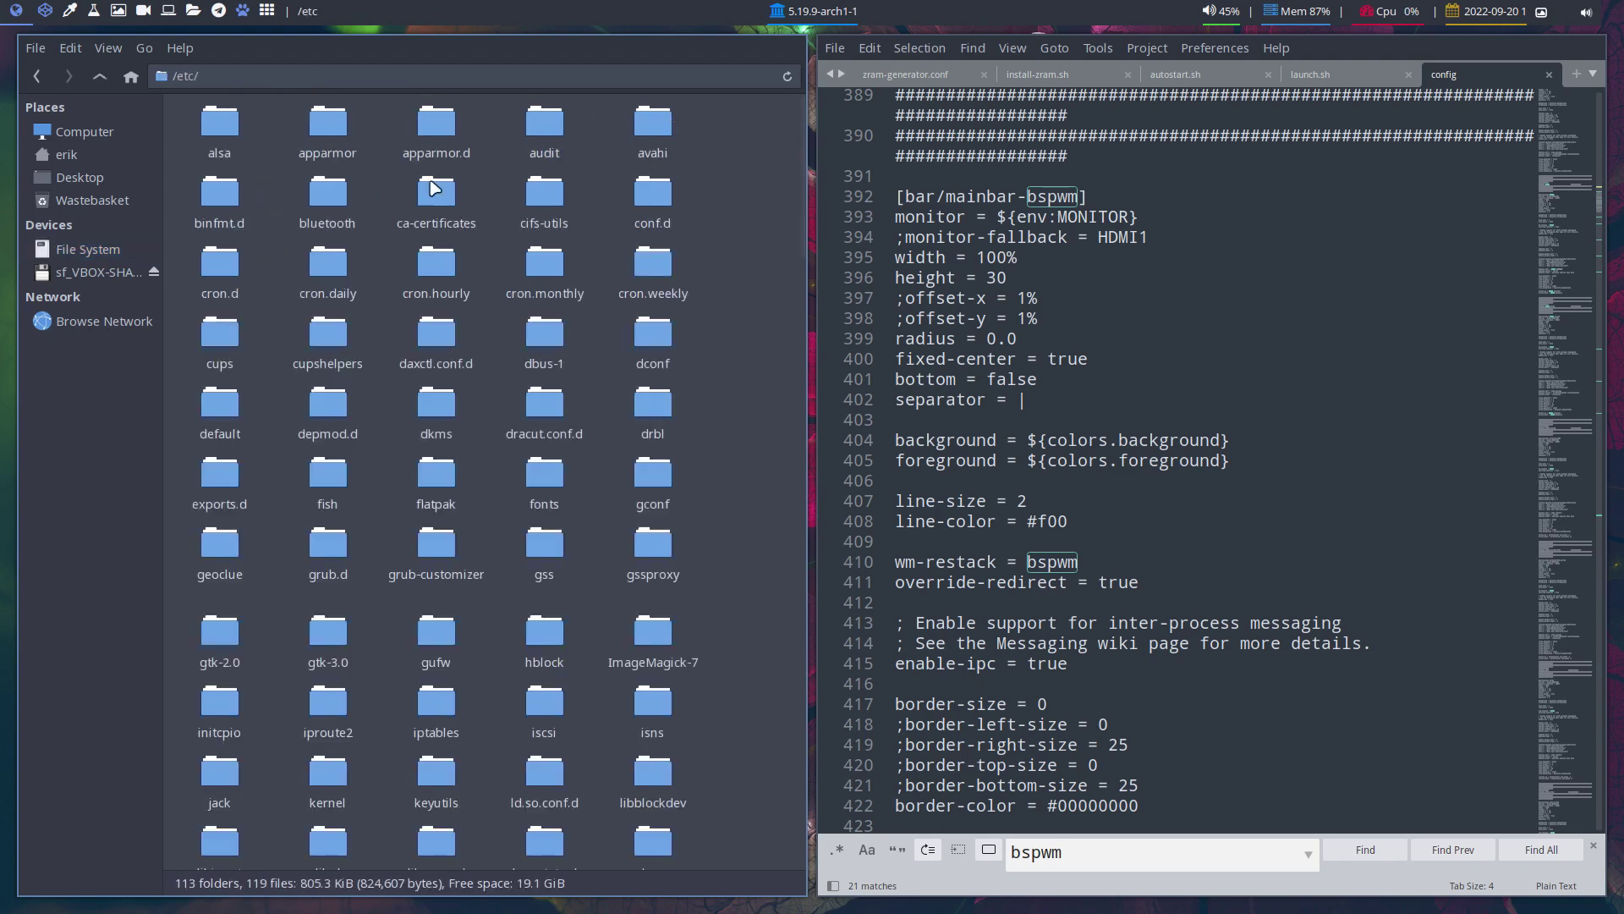
text(ske)
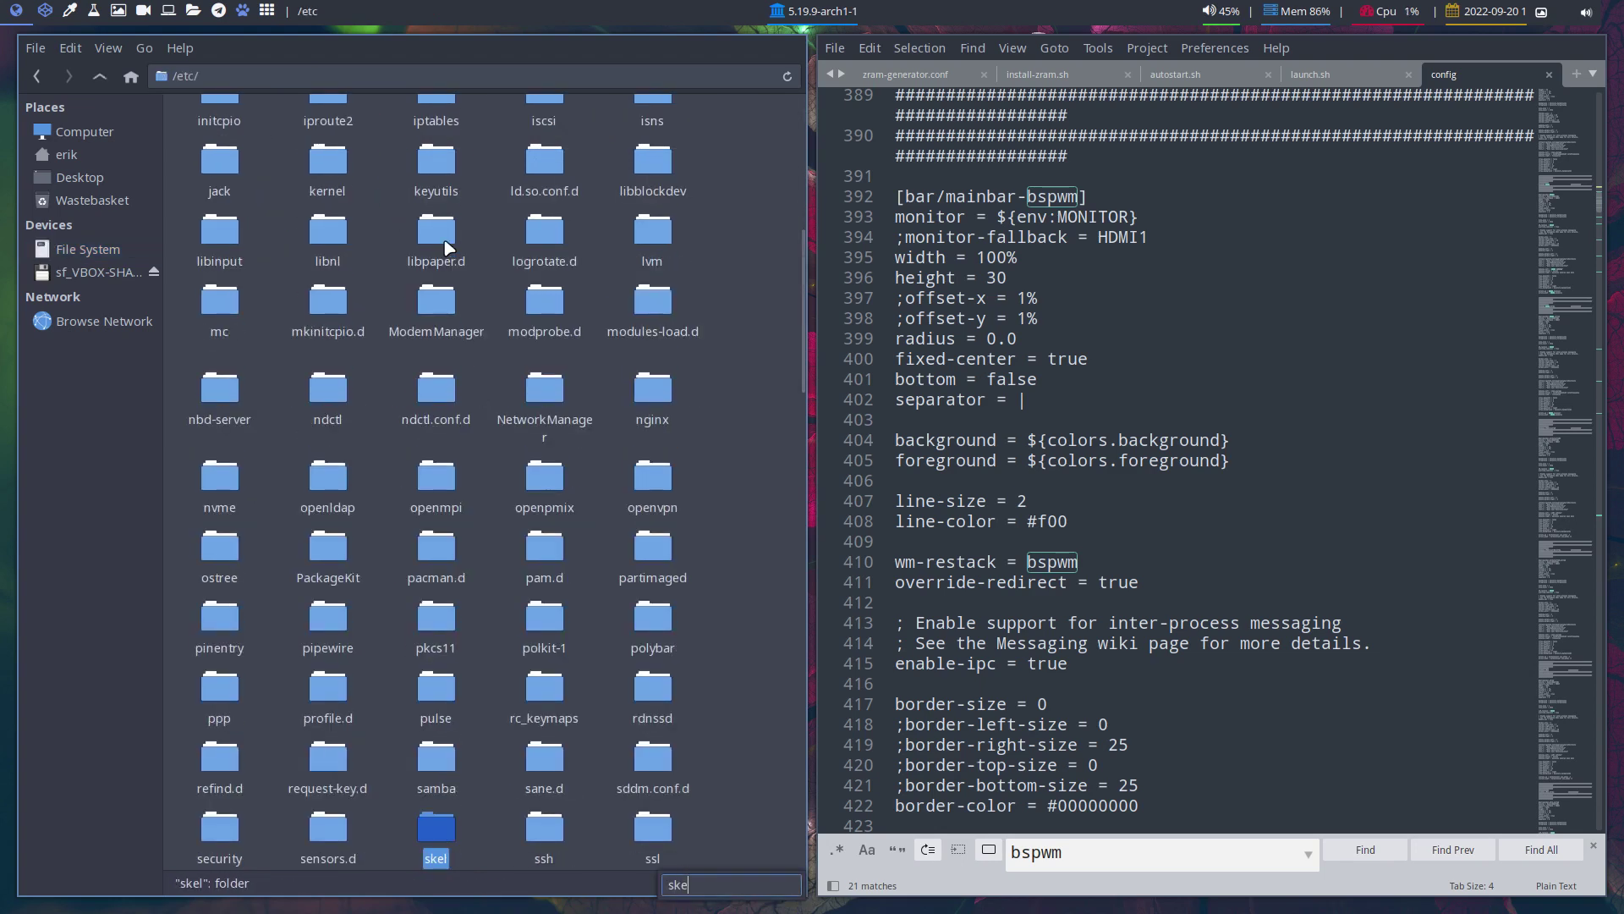
key(Return)
double_click(310, 126)
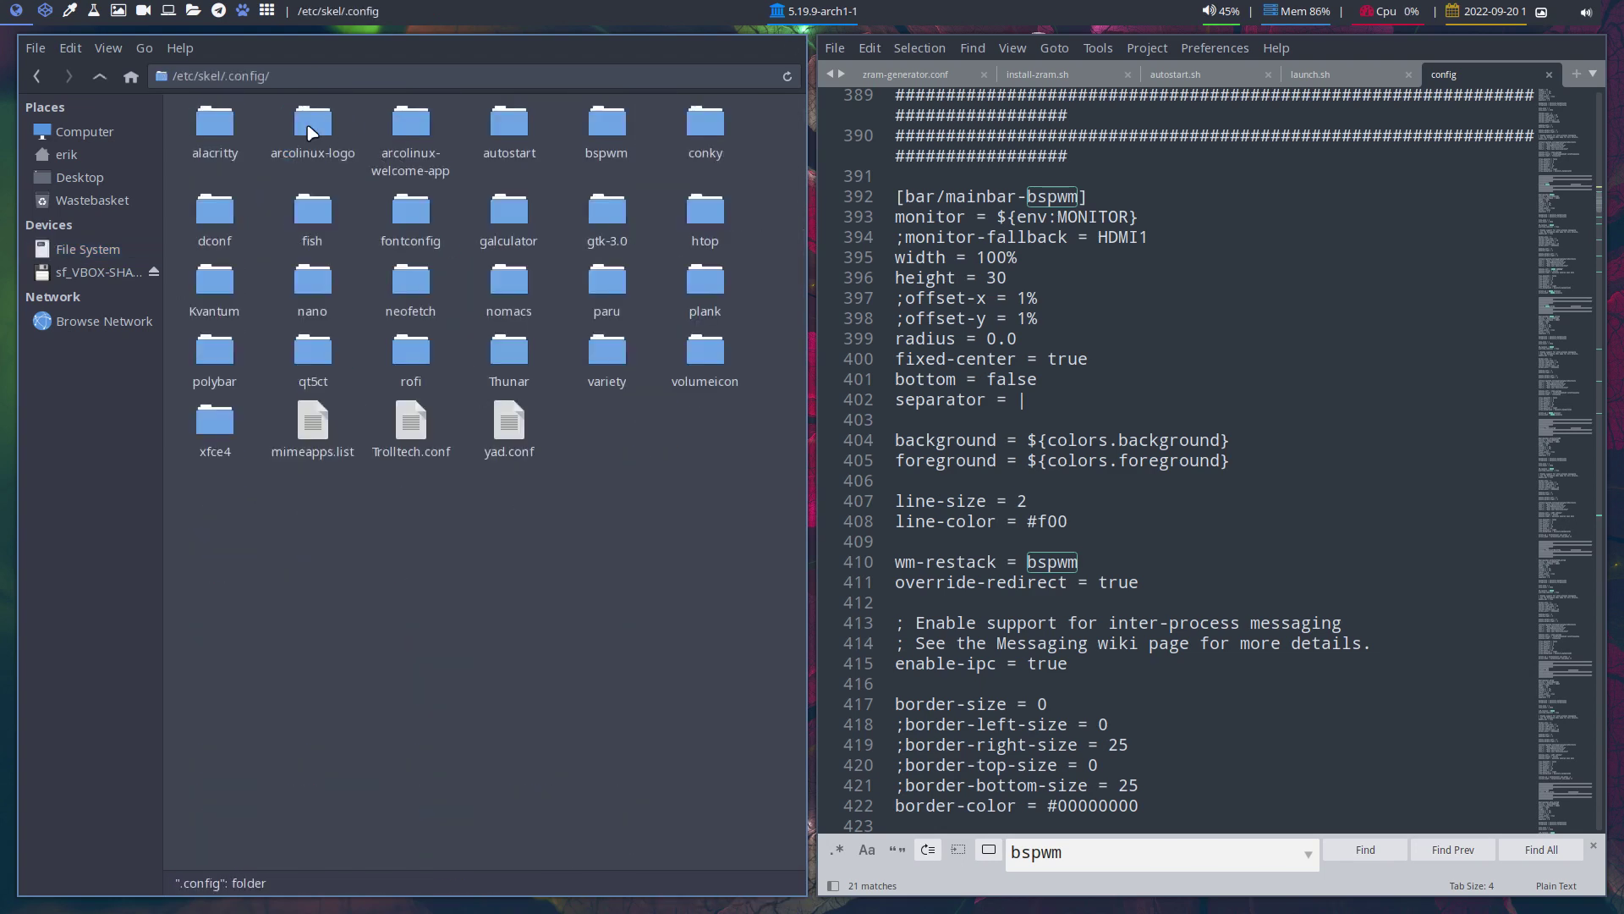
double_click(601, 133)
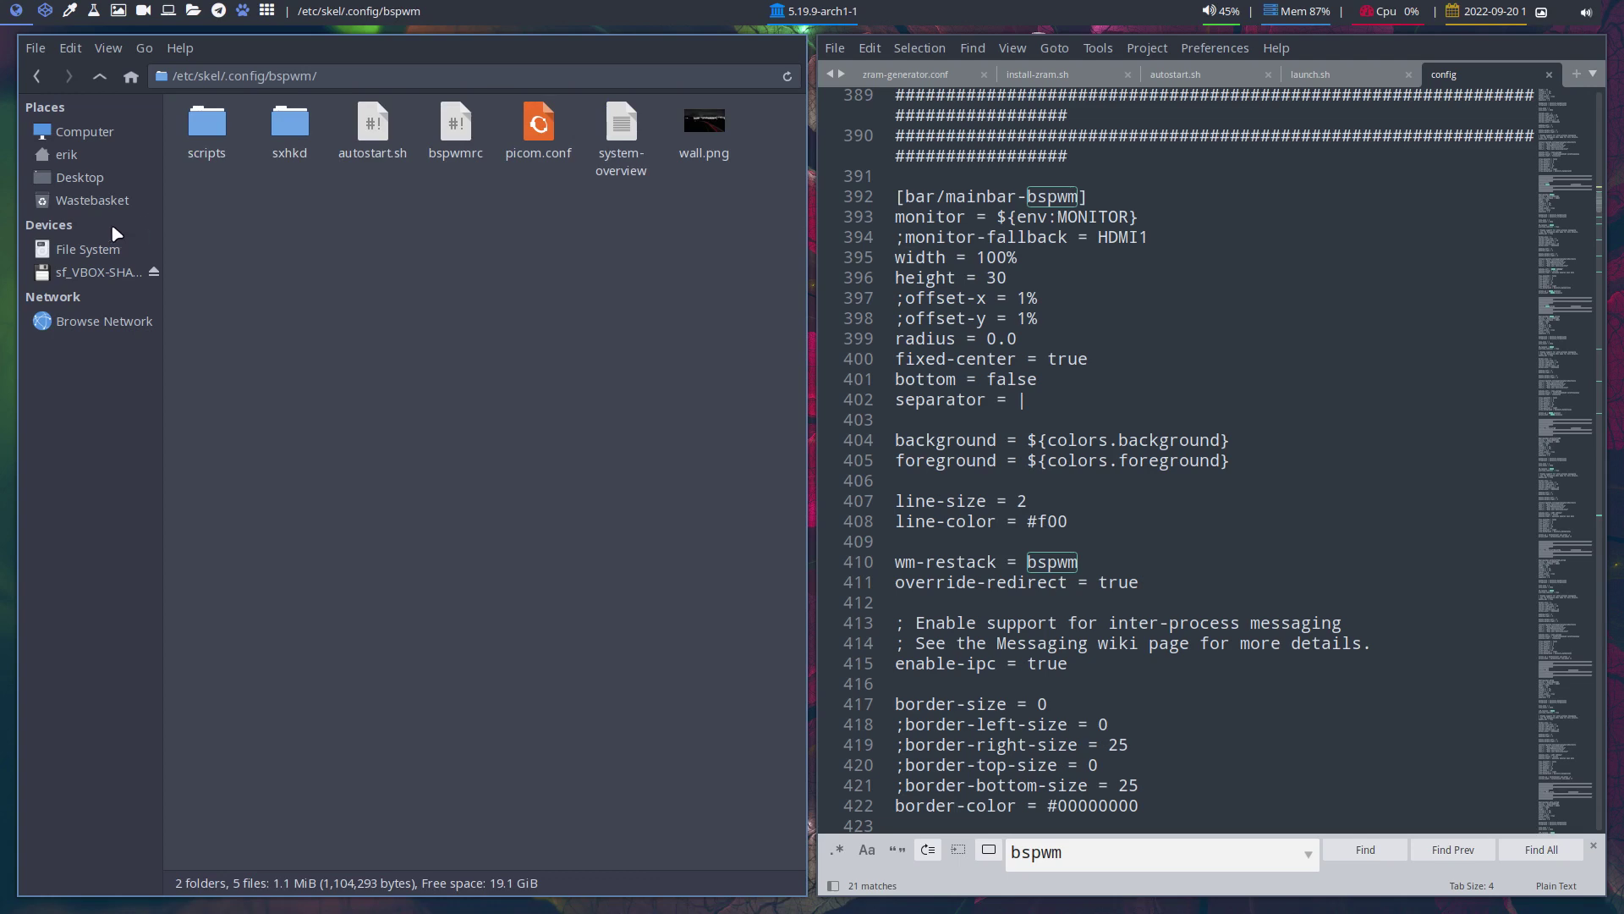
Open the bspwm folder inside the home folder's .config directory to view the user's own copy
click(66, 154)
click(393, 144)
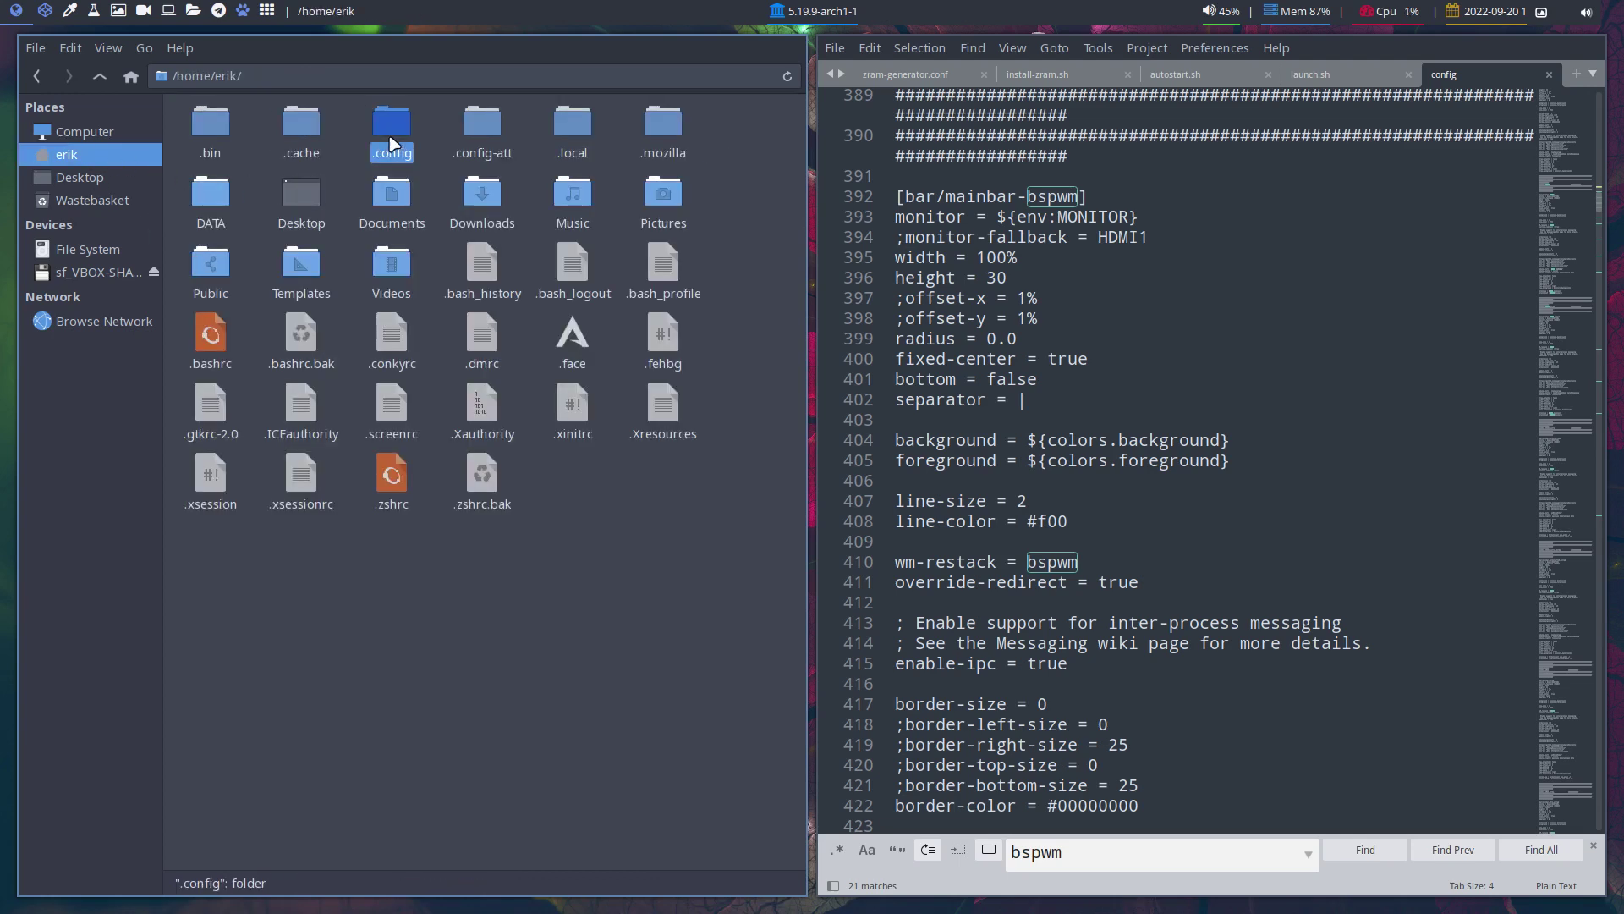
double_click(392, 144)
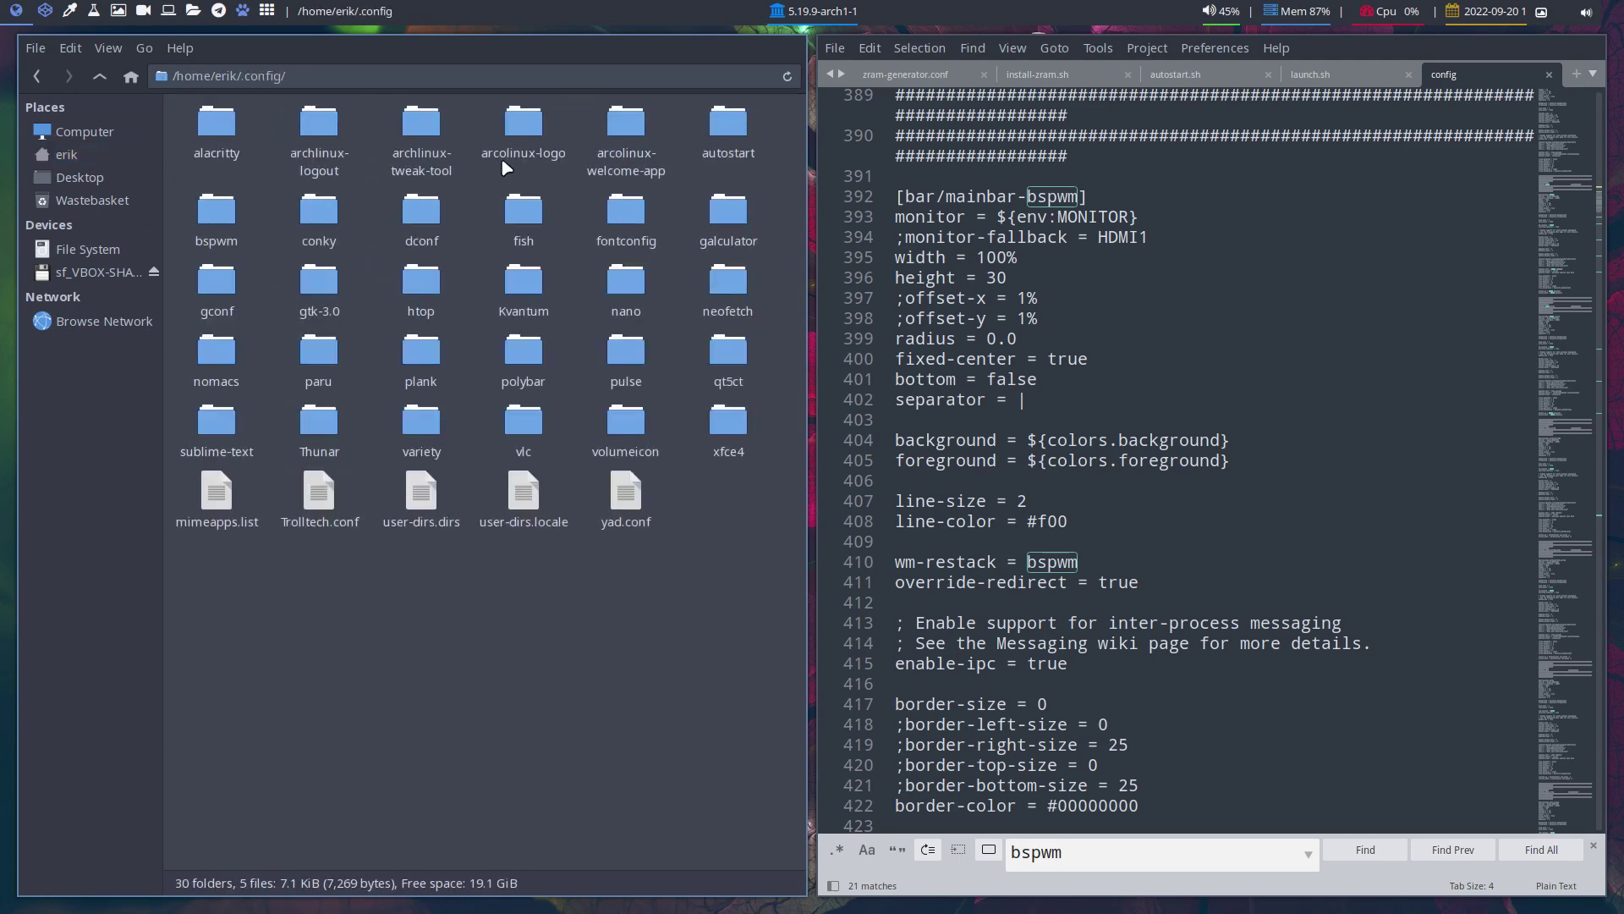
double_click(216, 211)
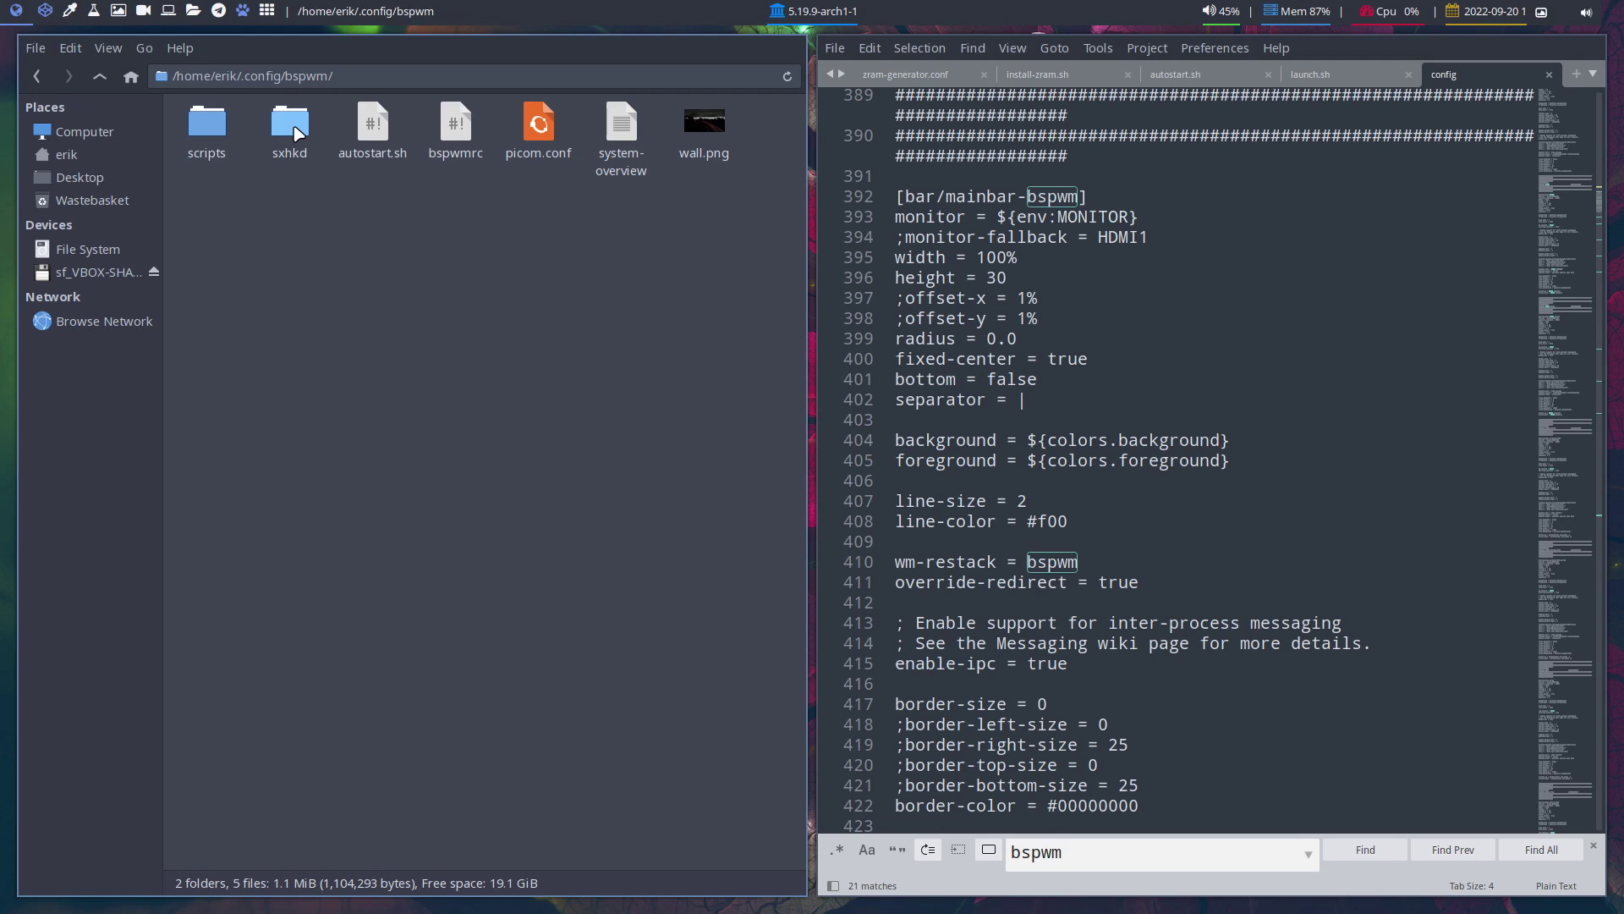
Return to the home folder and open .config/polybar
click(66, 155)
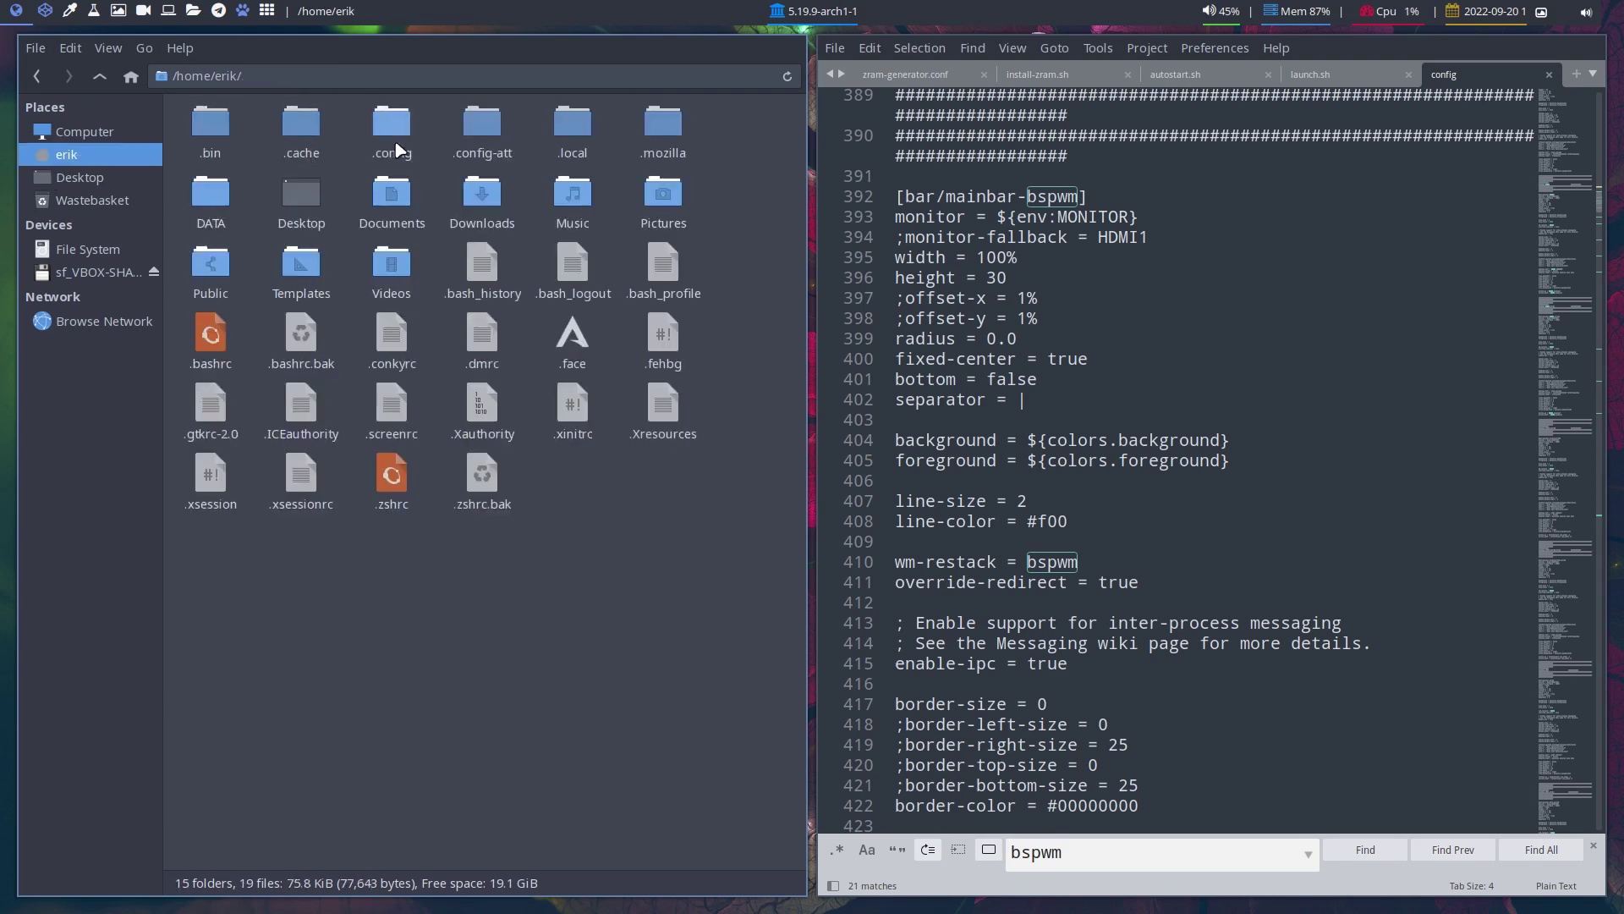
double_click(398, 151)
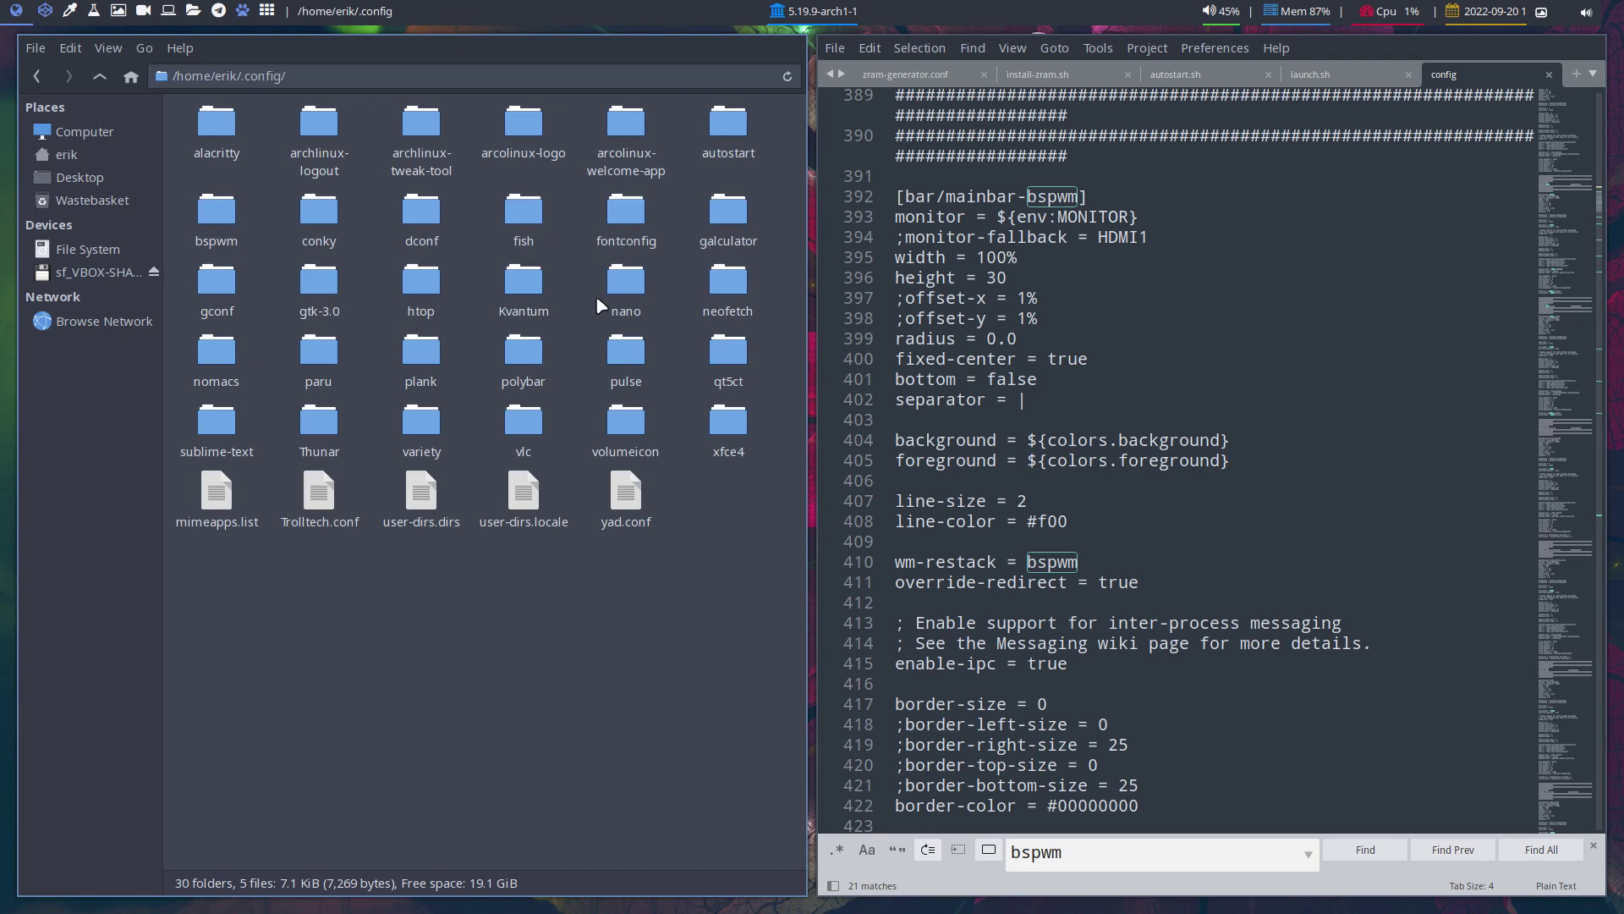
text(p)
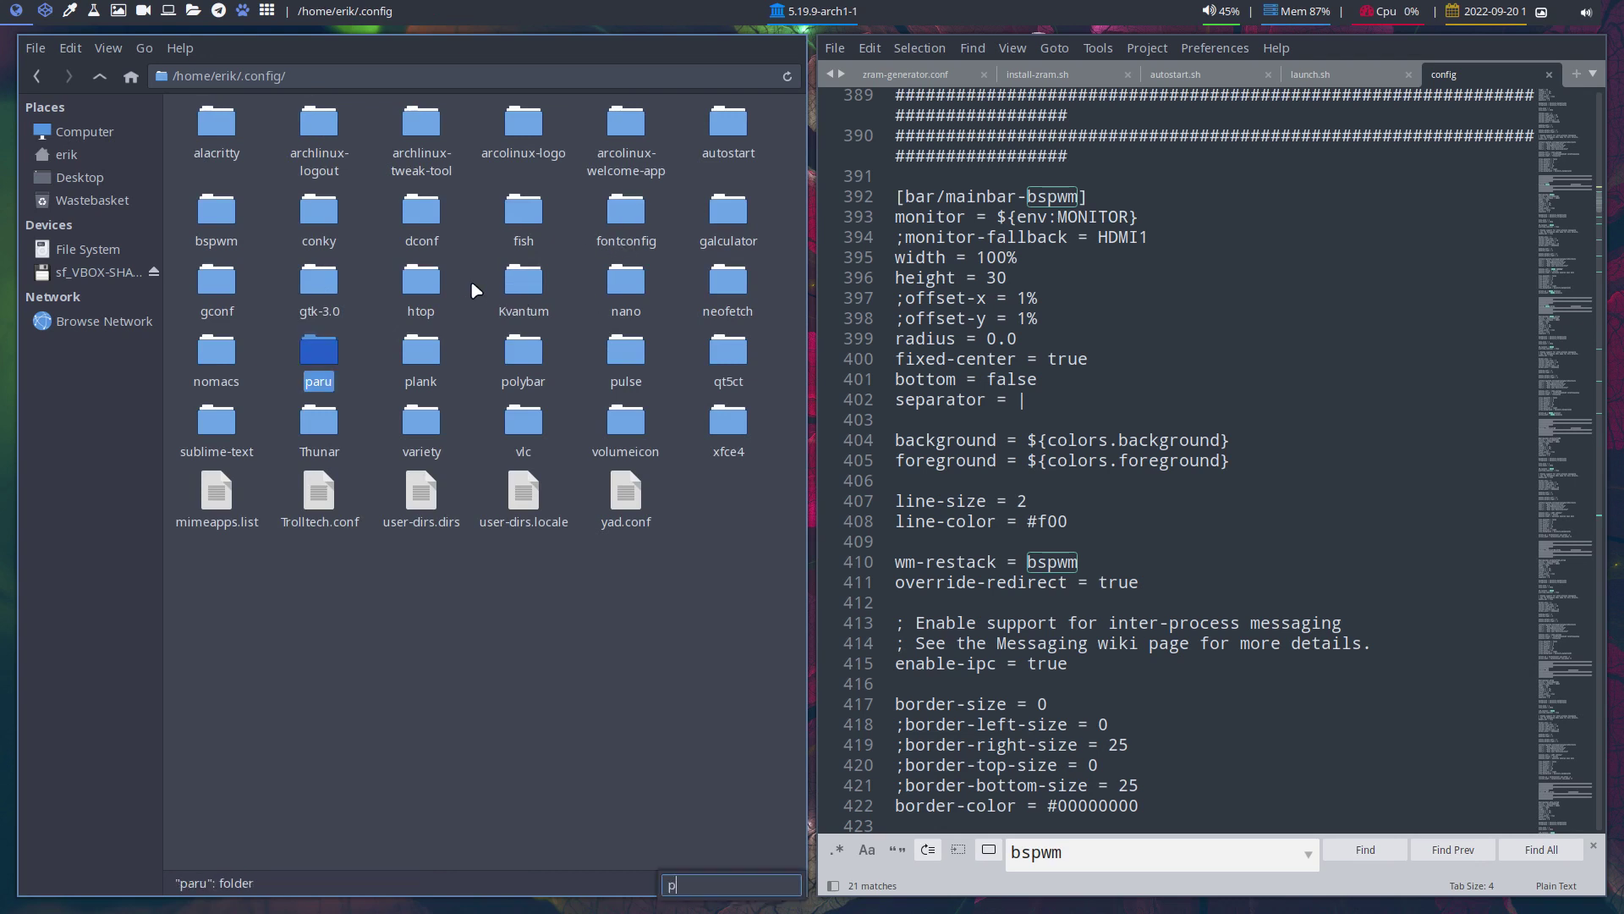
text(o)
key(Return)
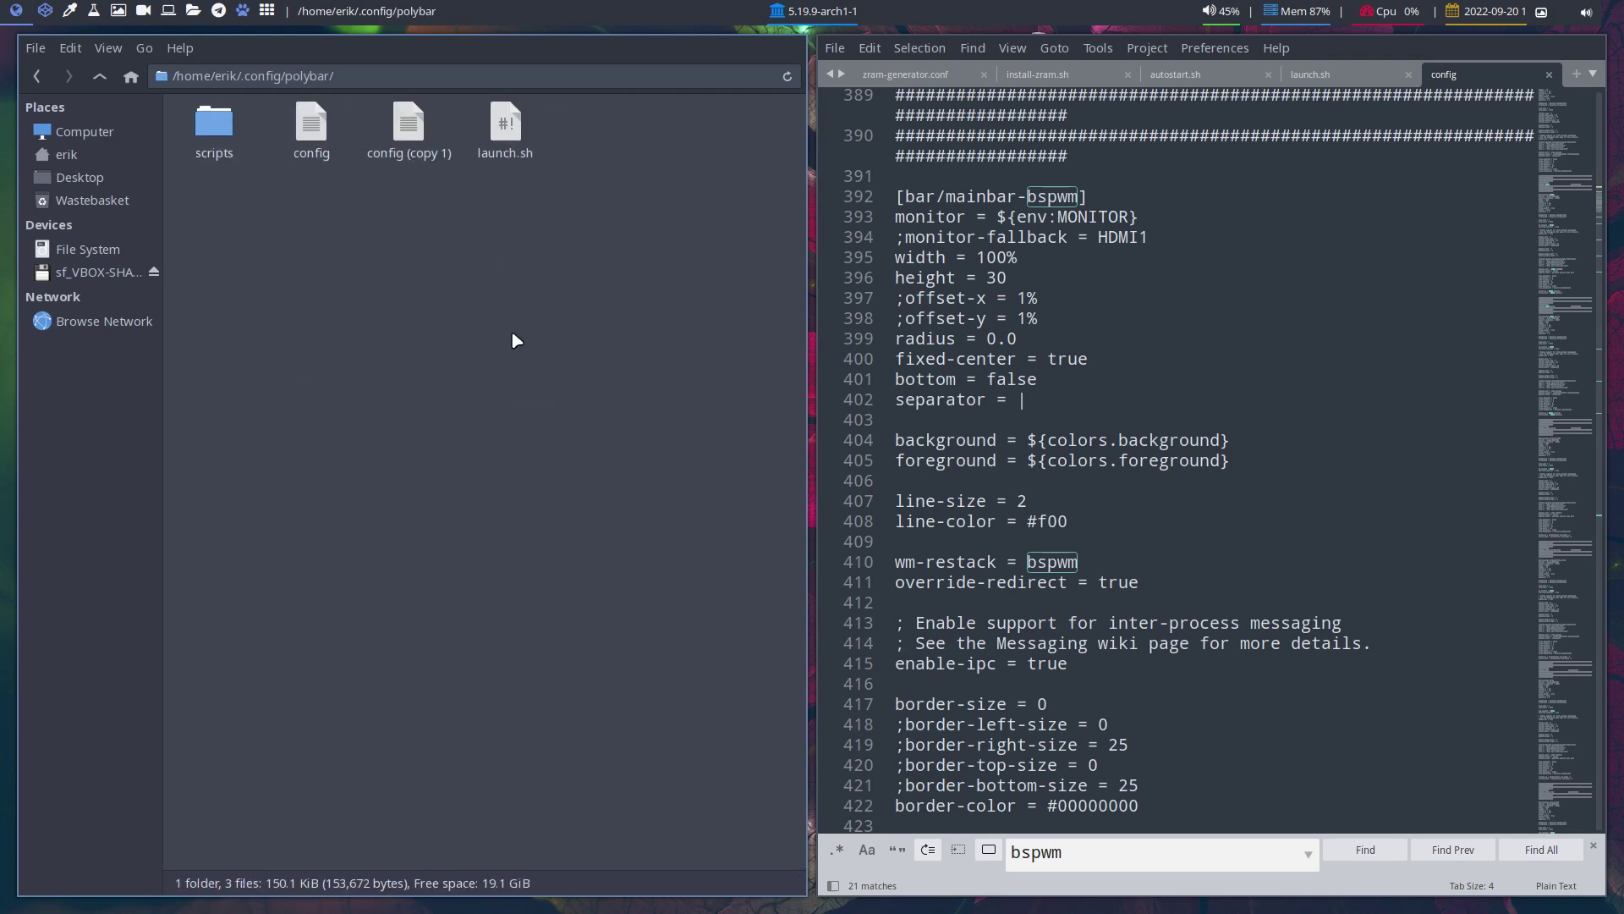
Select config and config (copy 1) in the polybar folder and compare the two files in Meld
drag(327, 175, 408, 127)
right_click(418, 127)
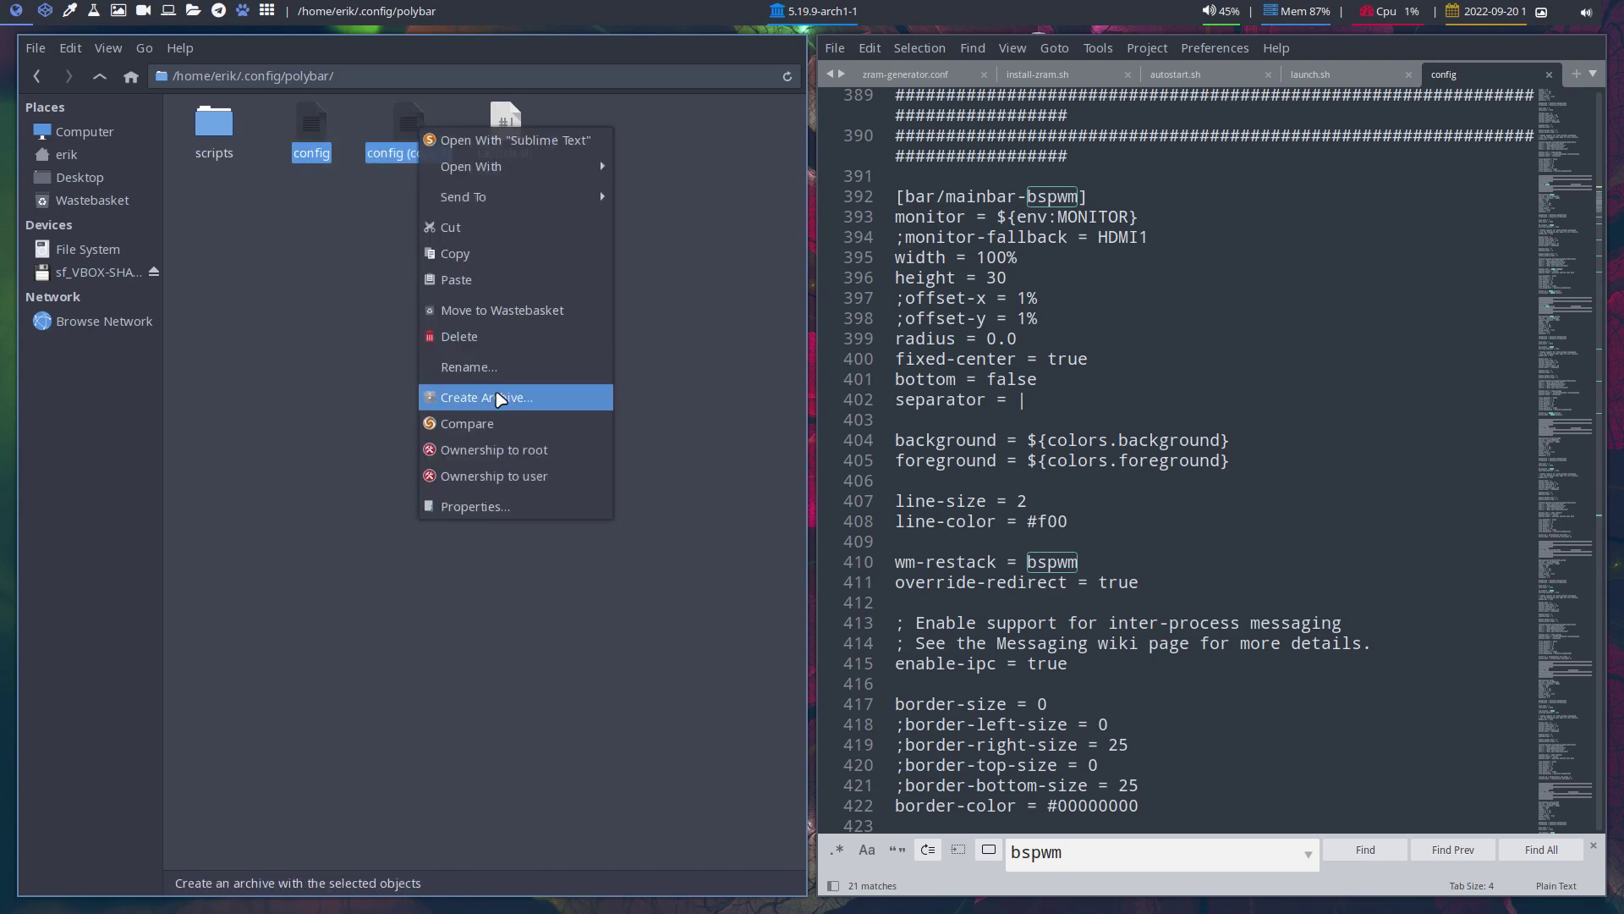
click(546, 423)
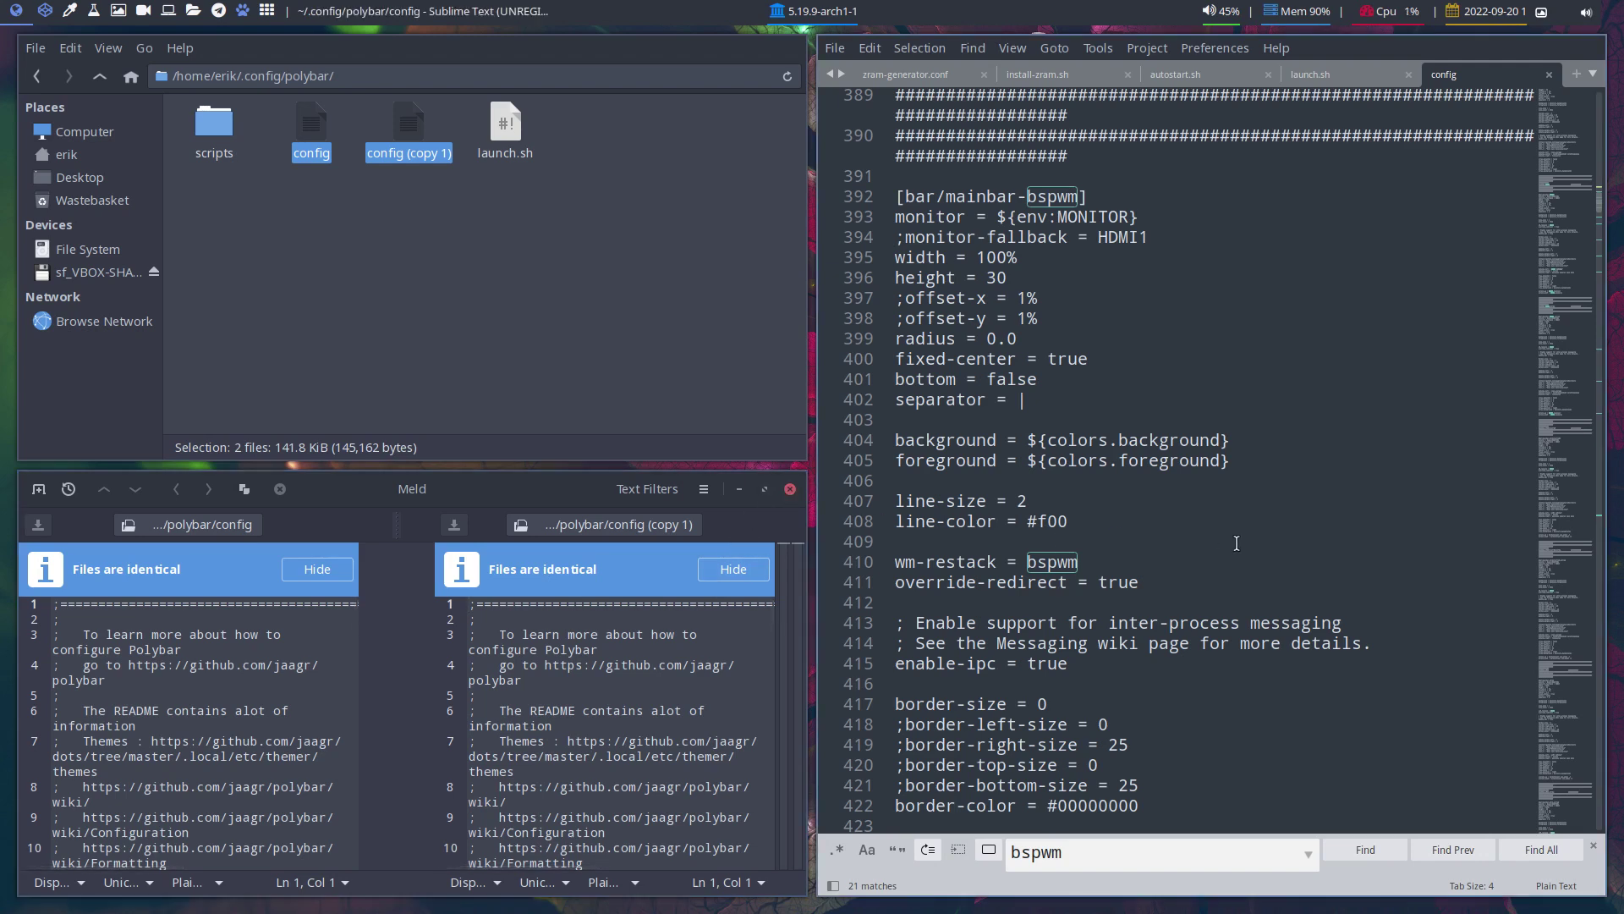
Remove xwindow from the modules-left line of the mainbar-bspwm section in the polybar config and save the file
click(1108, 562)
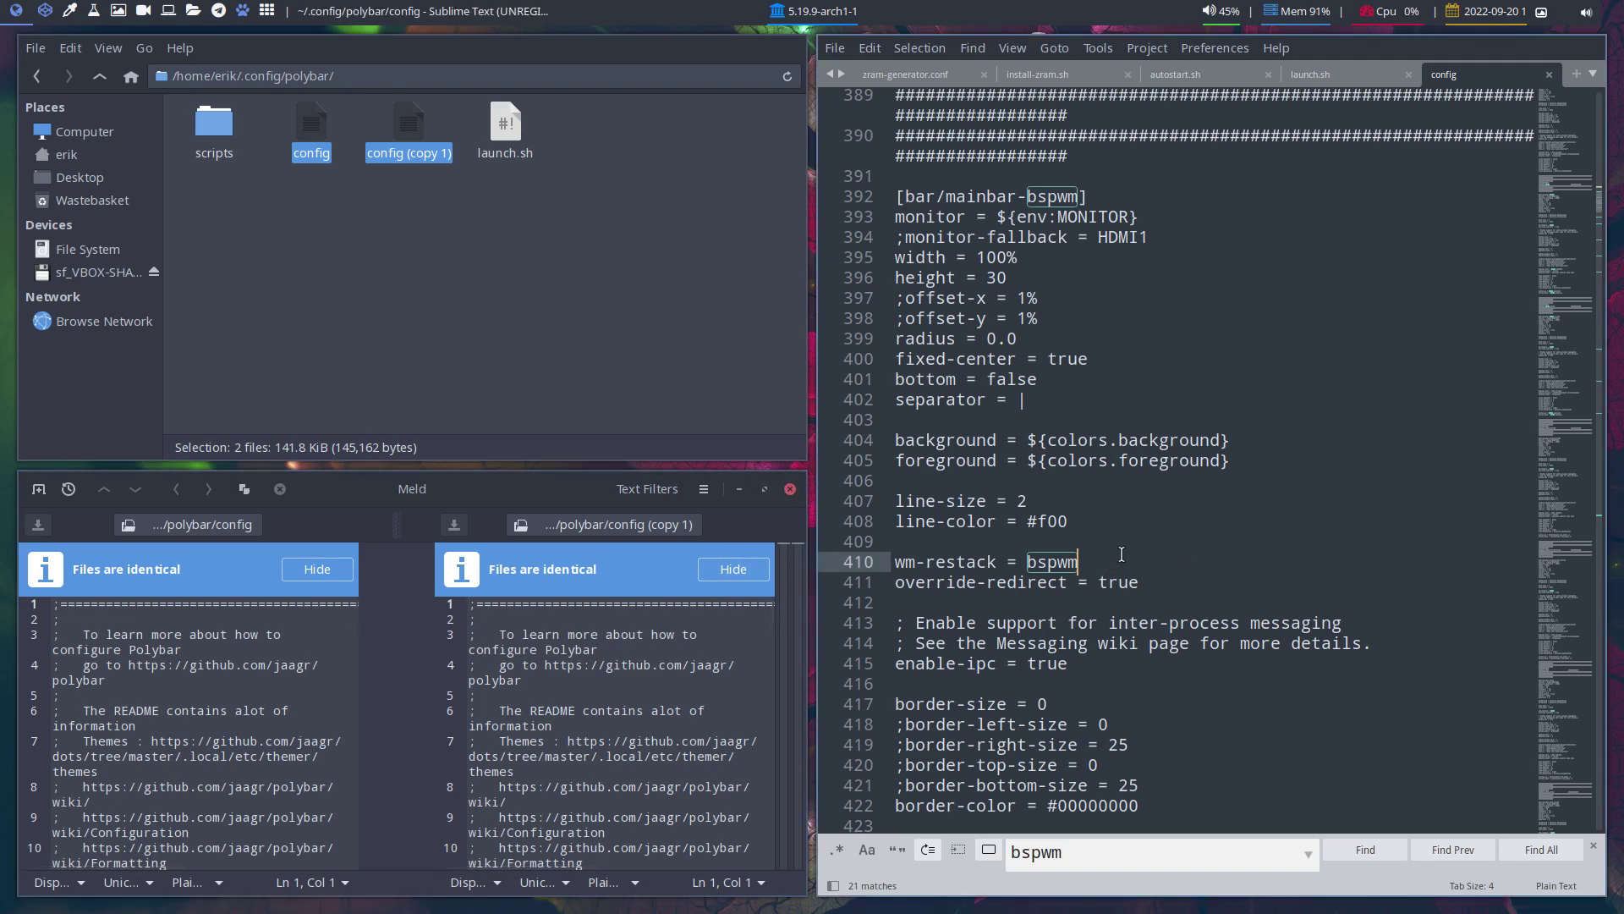
scroll(1121, 554, down, 5)
scroll(1121, 554, down, 1)
scroll(1122, 554, down, 3)
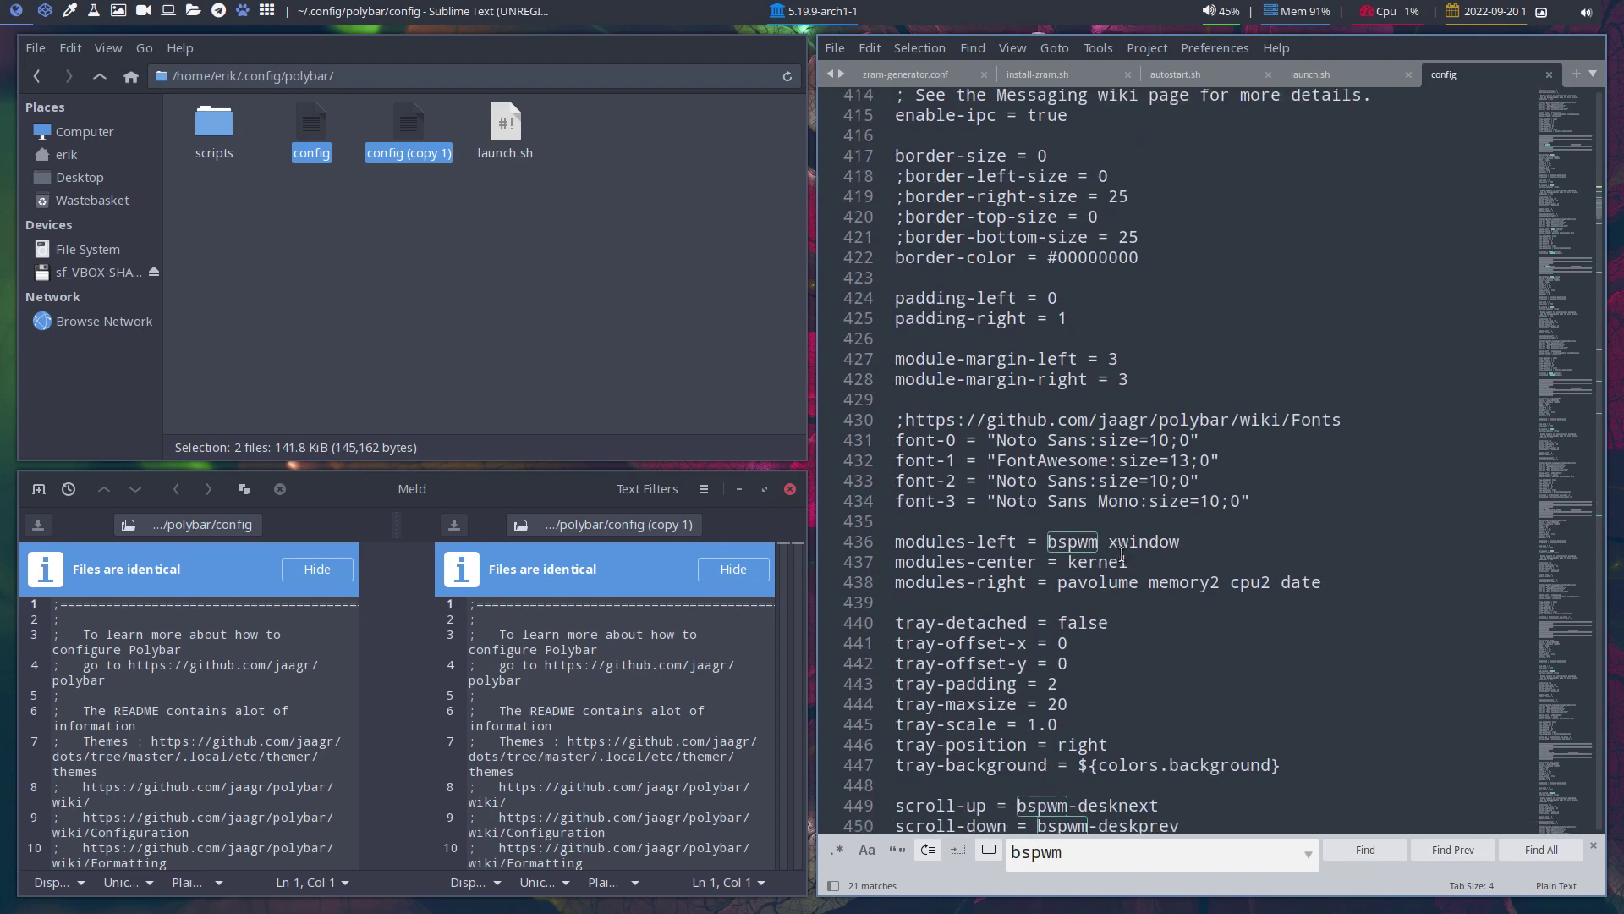
double_click(1153, 543)
key(BackSpace)
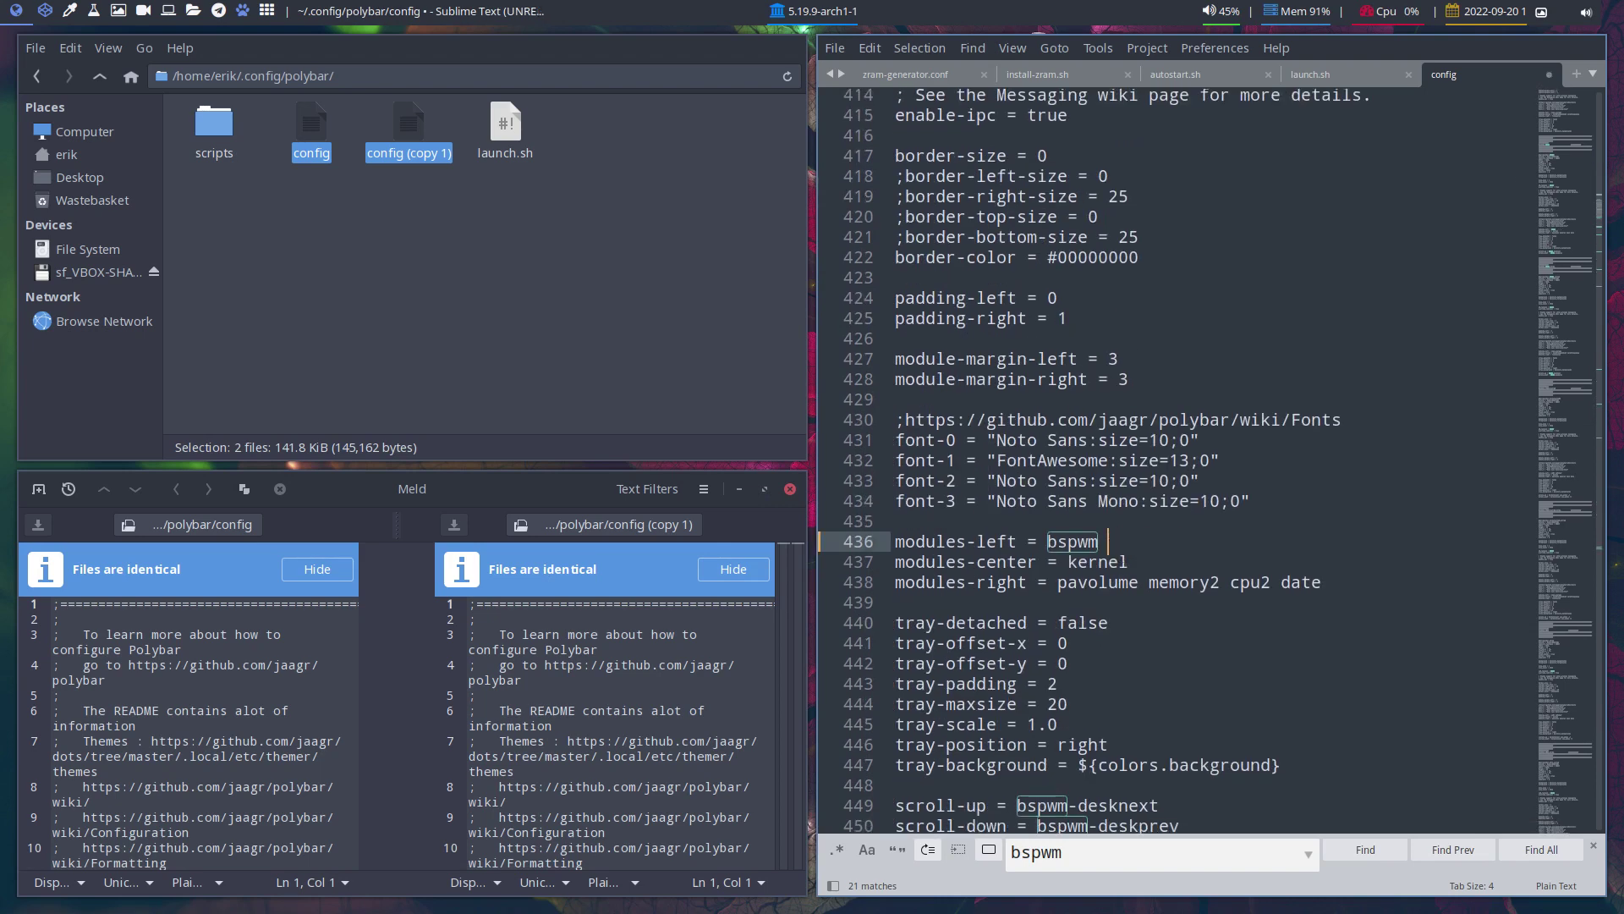
key(ctrl+s)
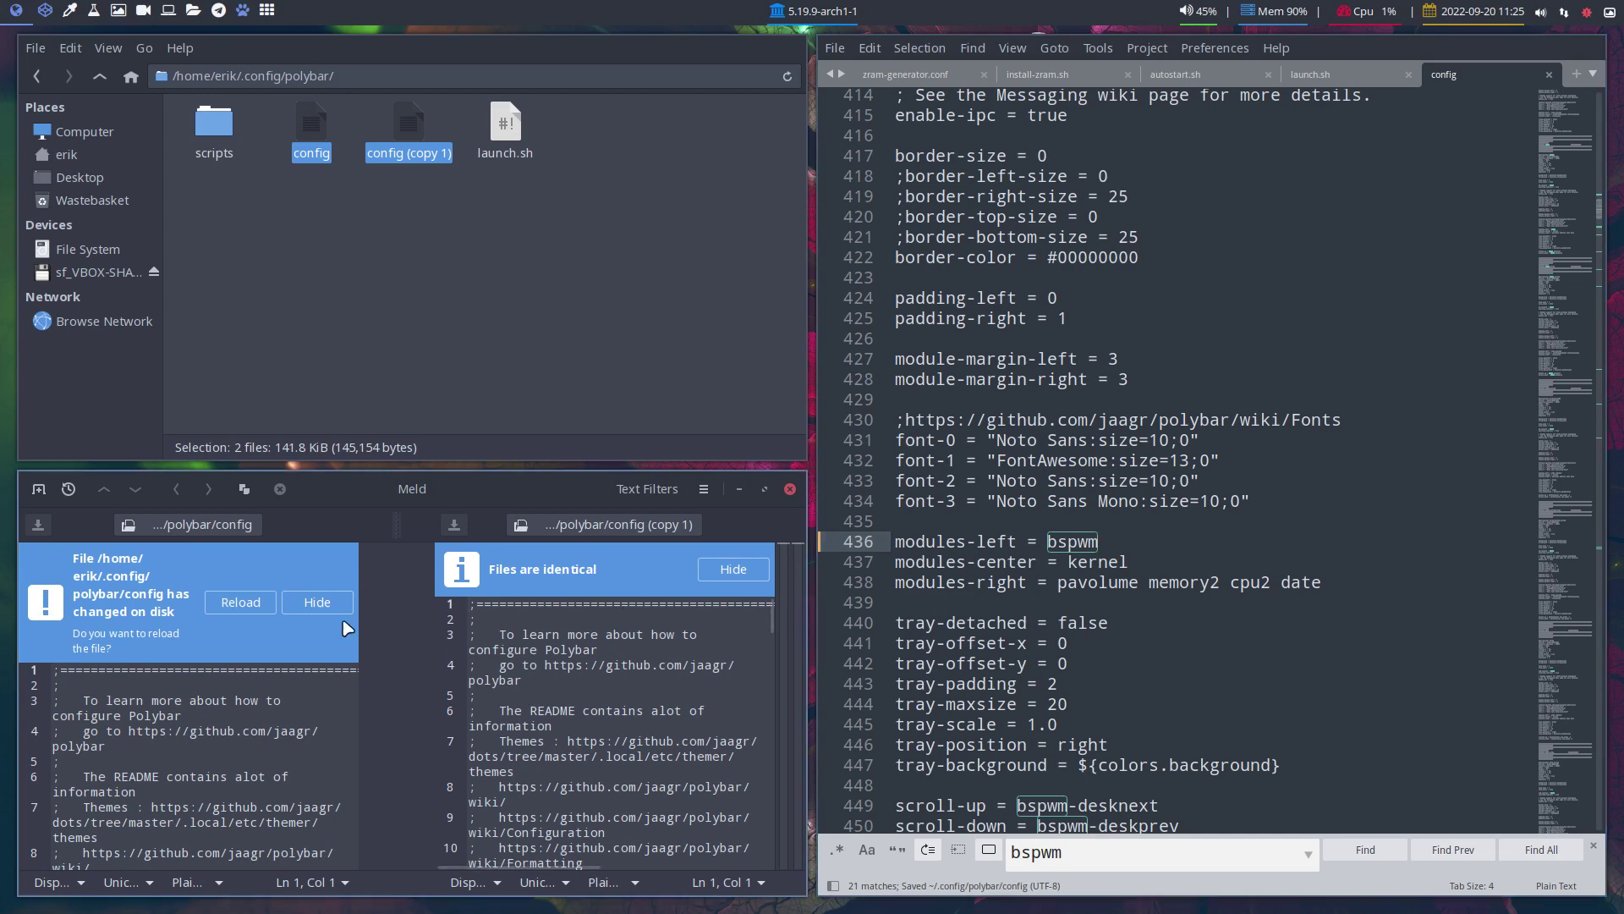
Reload the changed config in the Meld comparison to view the modules-left difference, and close the comparison
click(225, 604)
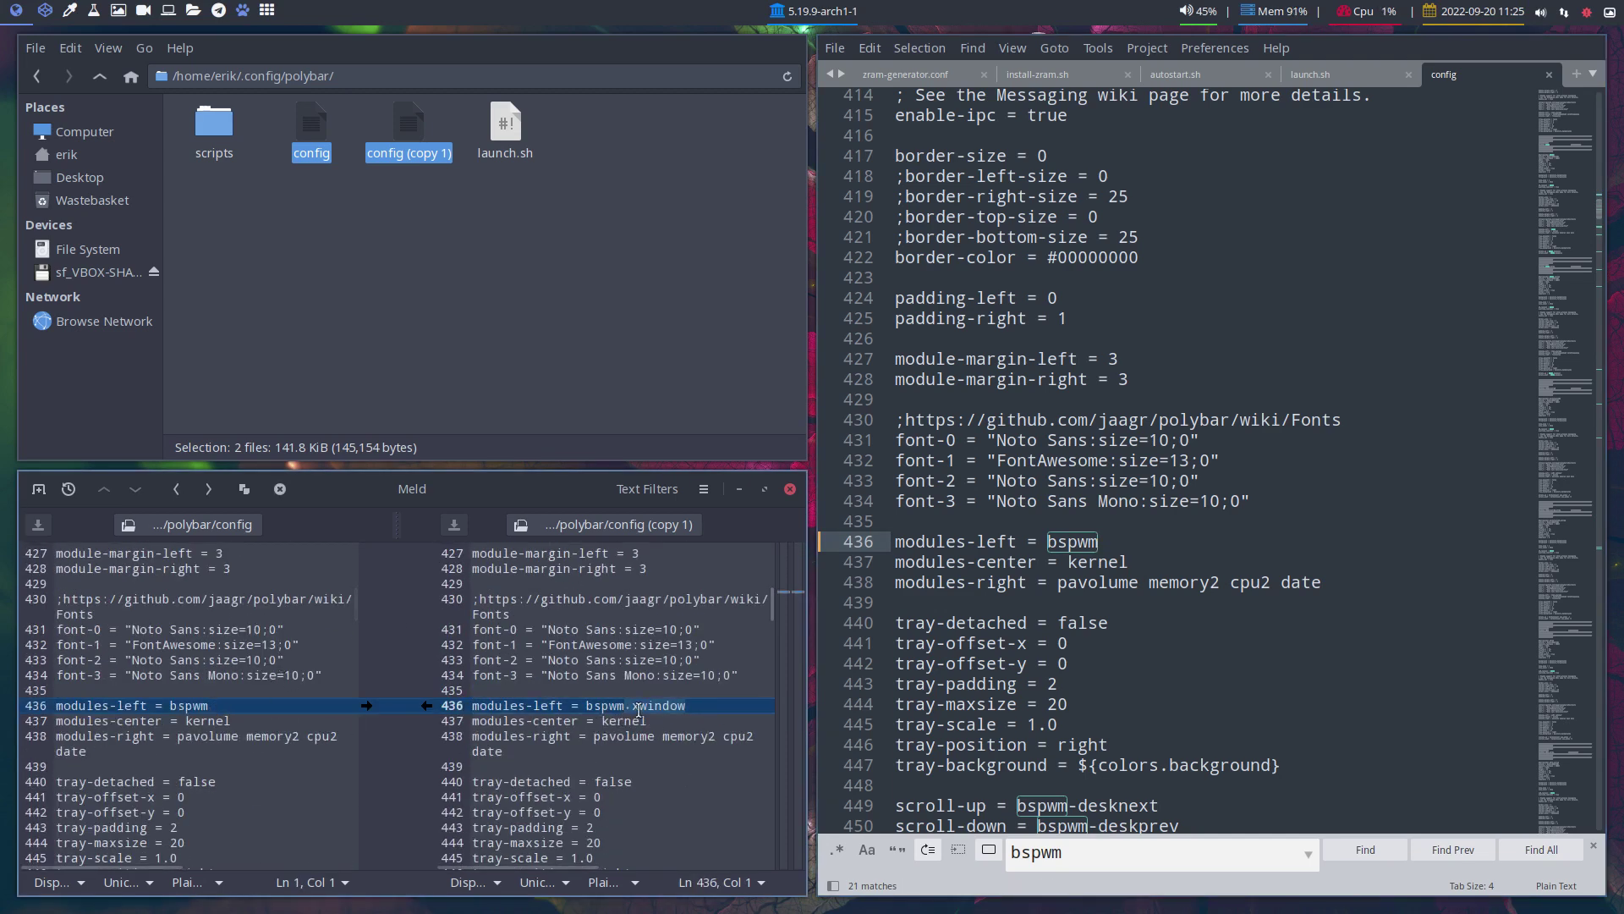
click(790, 489)
click(438, 246)
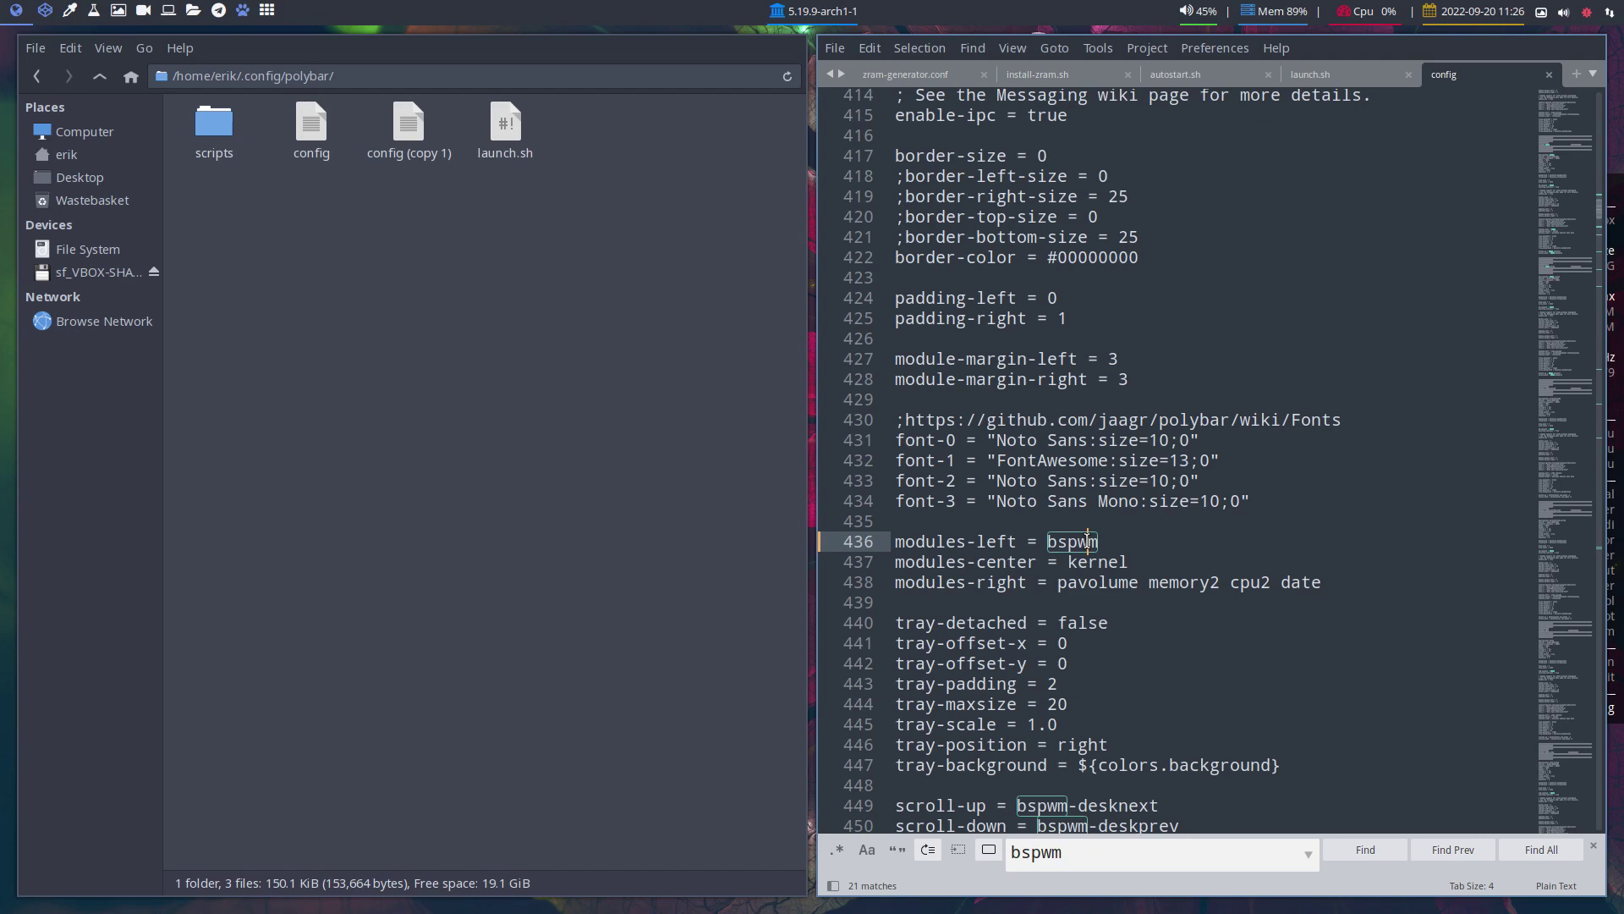
Search the config file for bspwm from the modules-left line, stepping through the matches to the MODULE BSPWM section
scroll(1088, 541, down, 2)
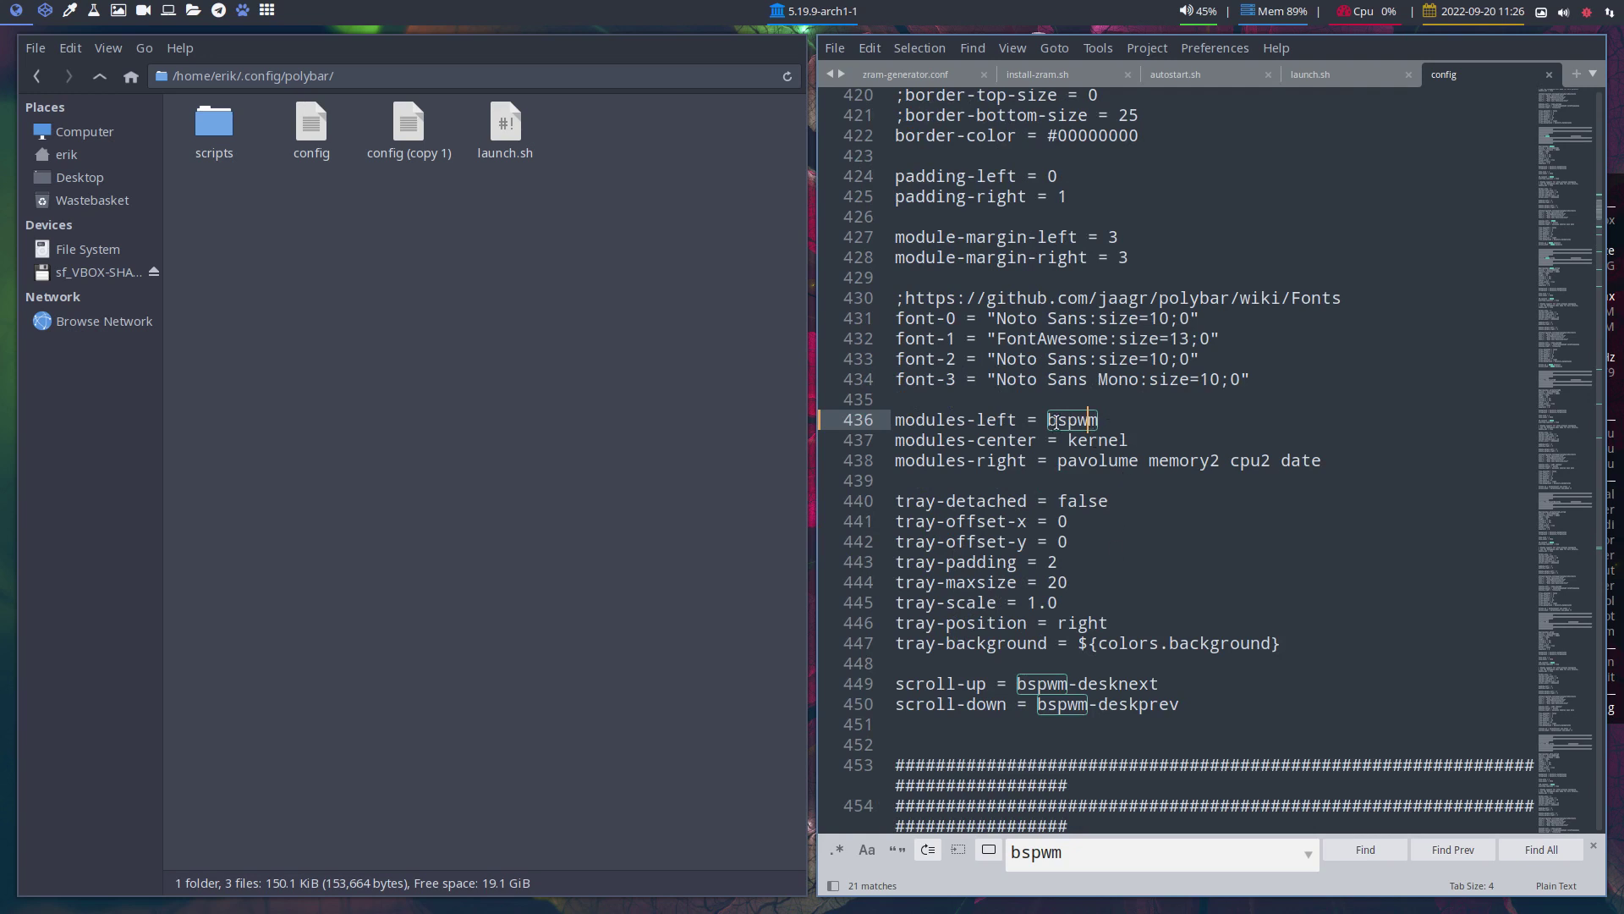
drag(1046, 419, 1110, 416)
key(ctrl+f)
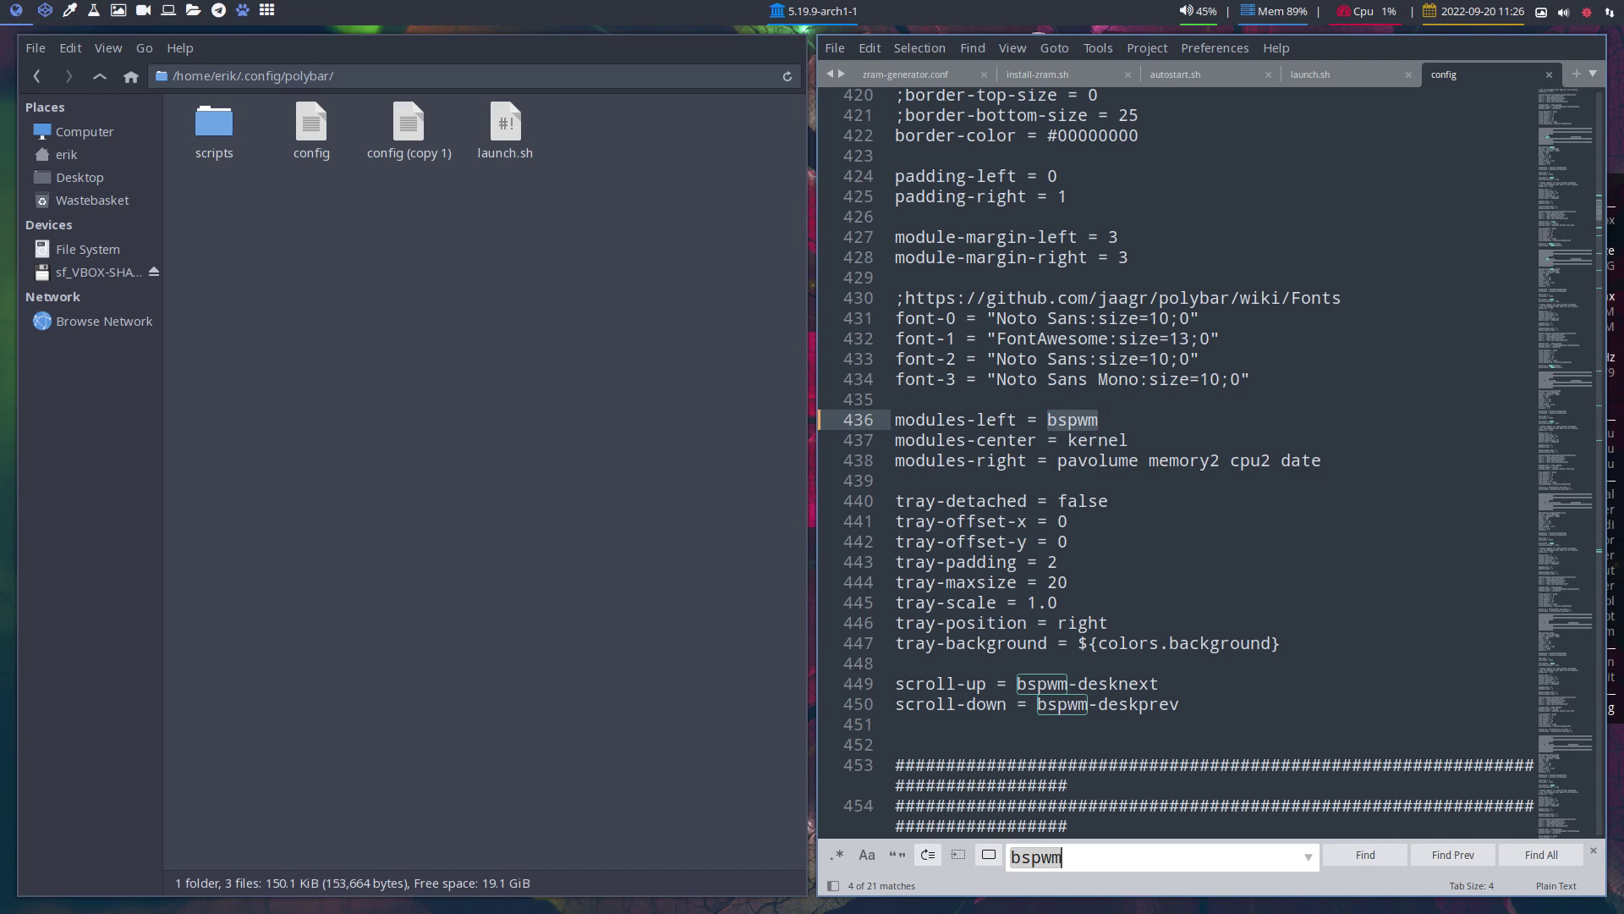
click(1384, 854)
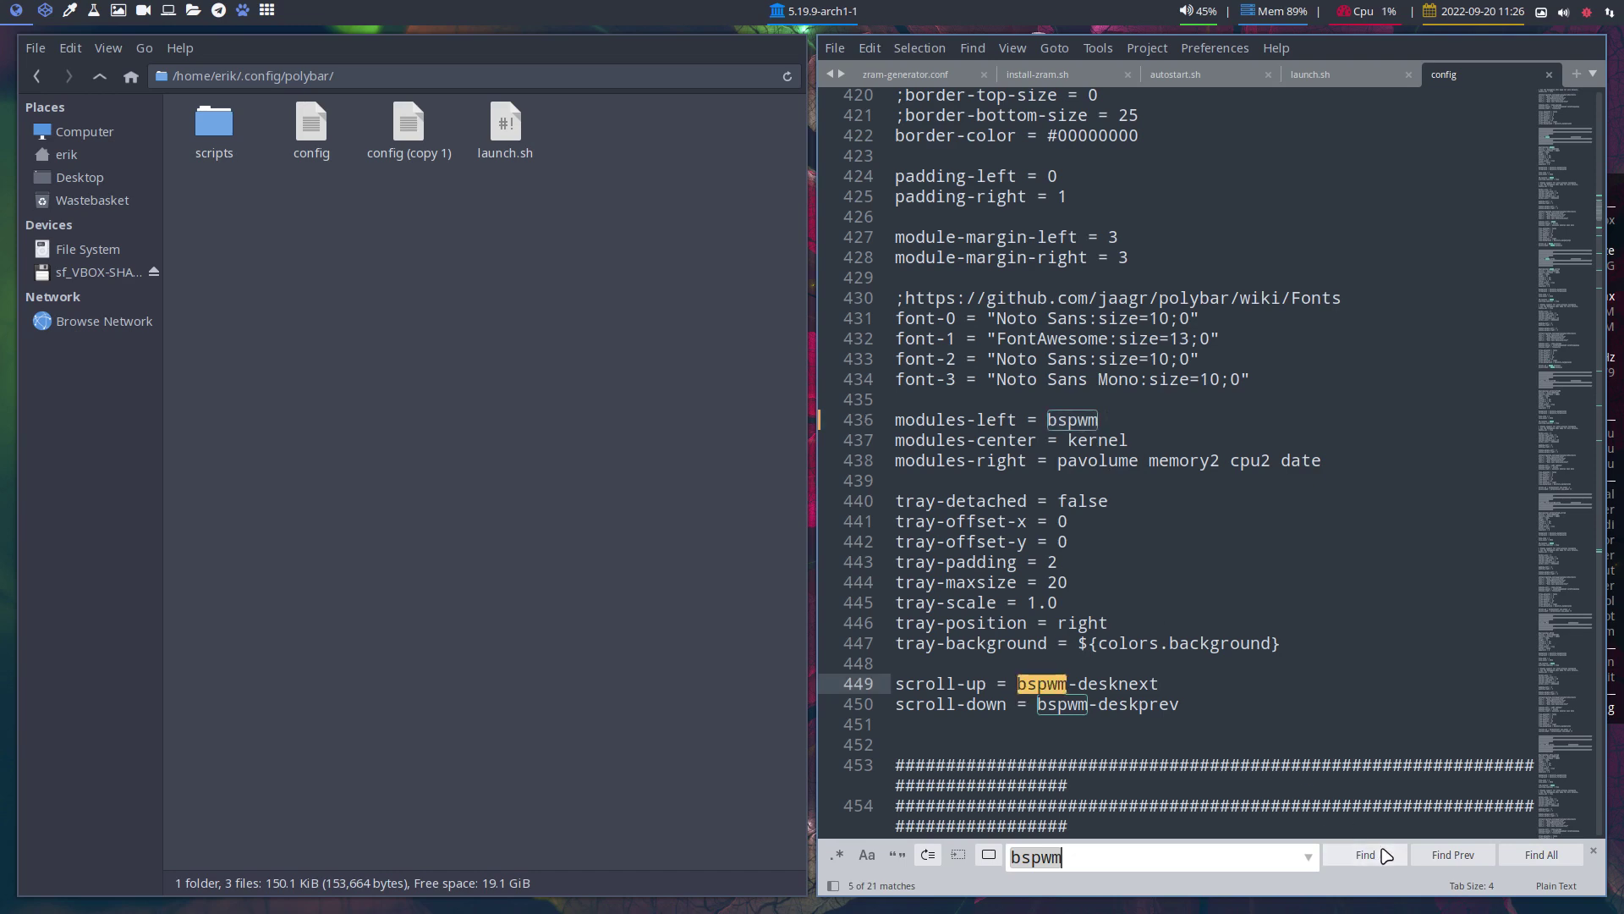
click(1384, 854)
click(1384, 854)
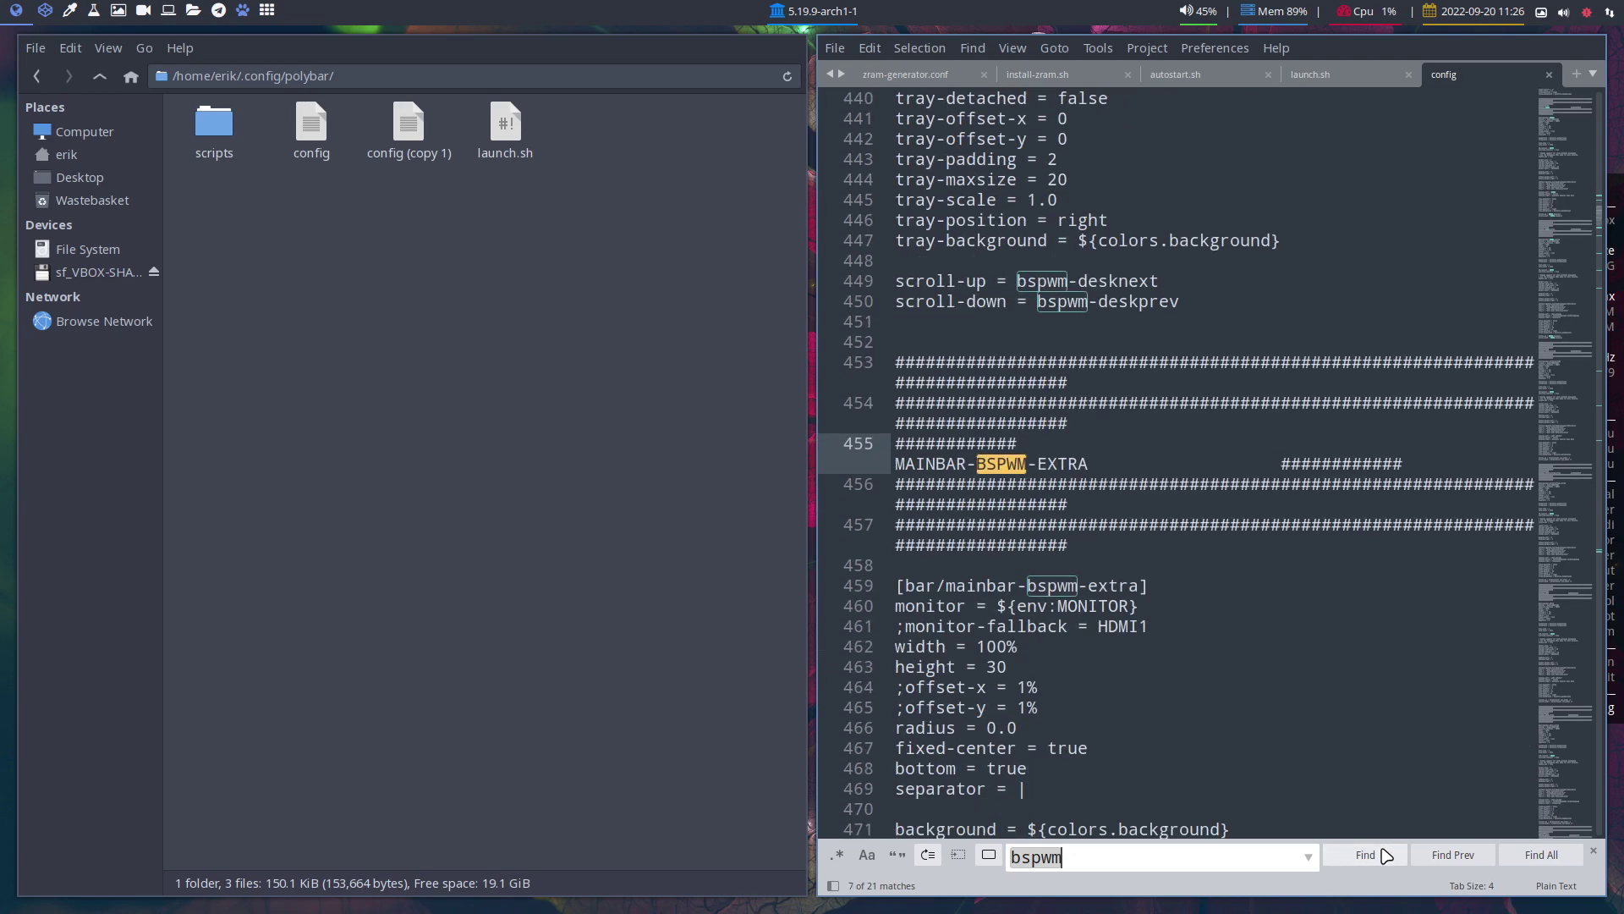
click(1384, 854)
click(1384, 854)
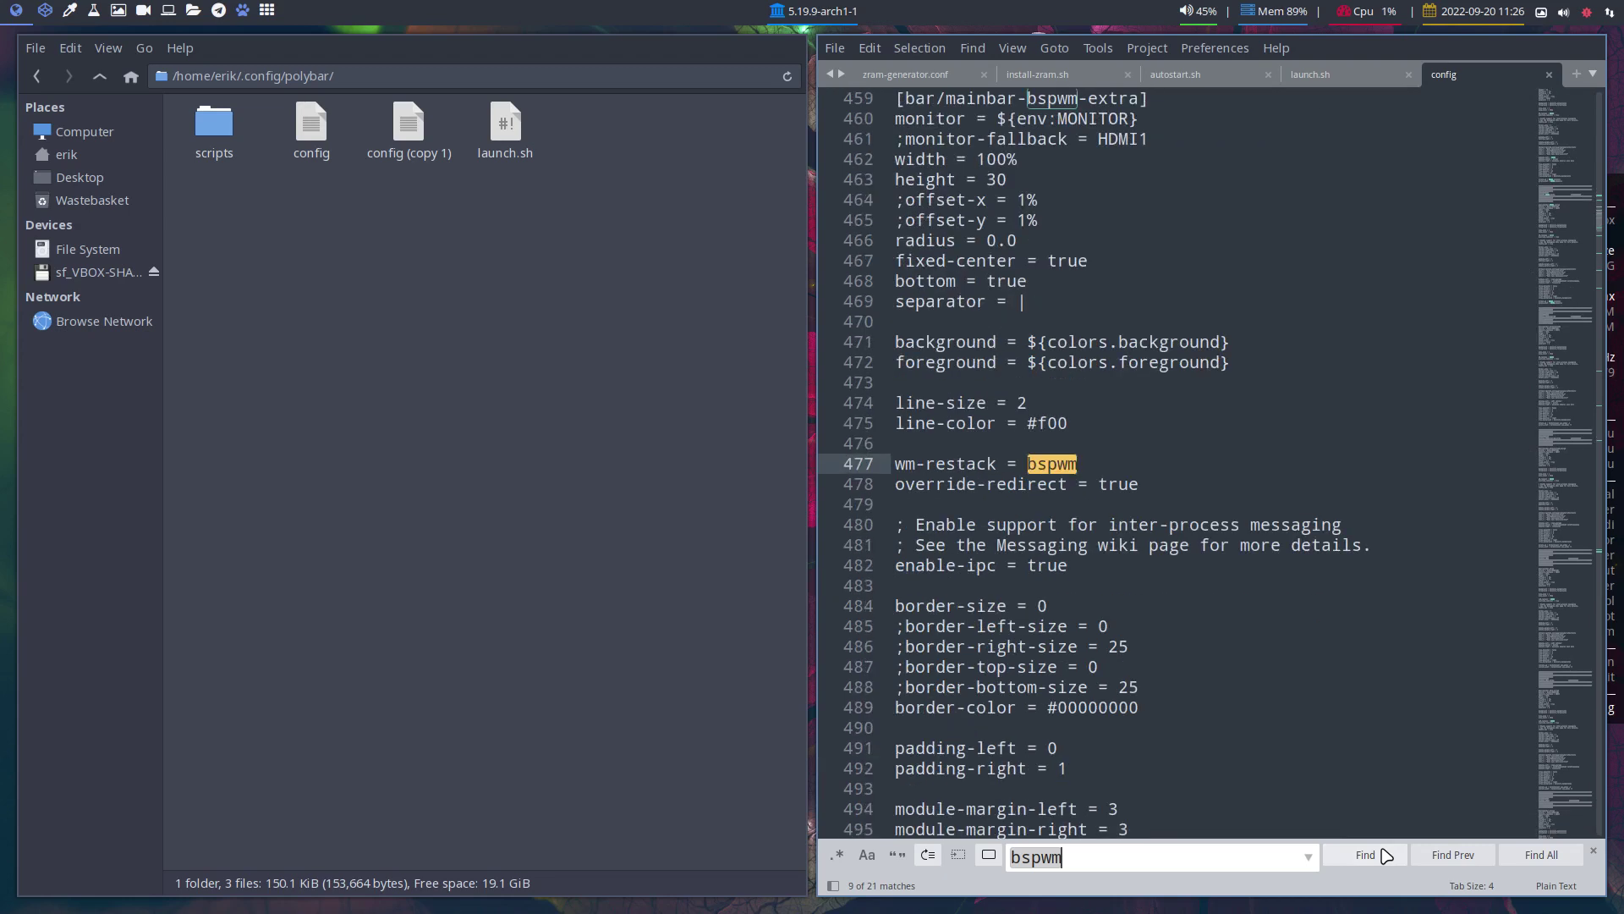
click(1384, 855)
click(1384, 855)
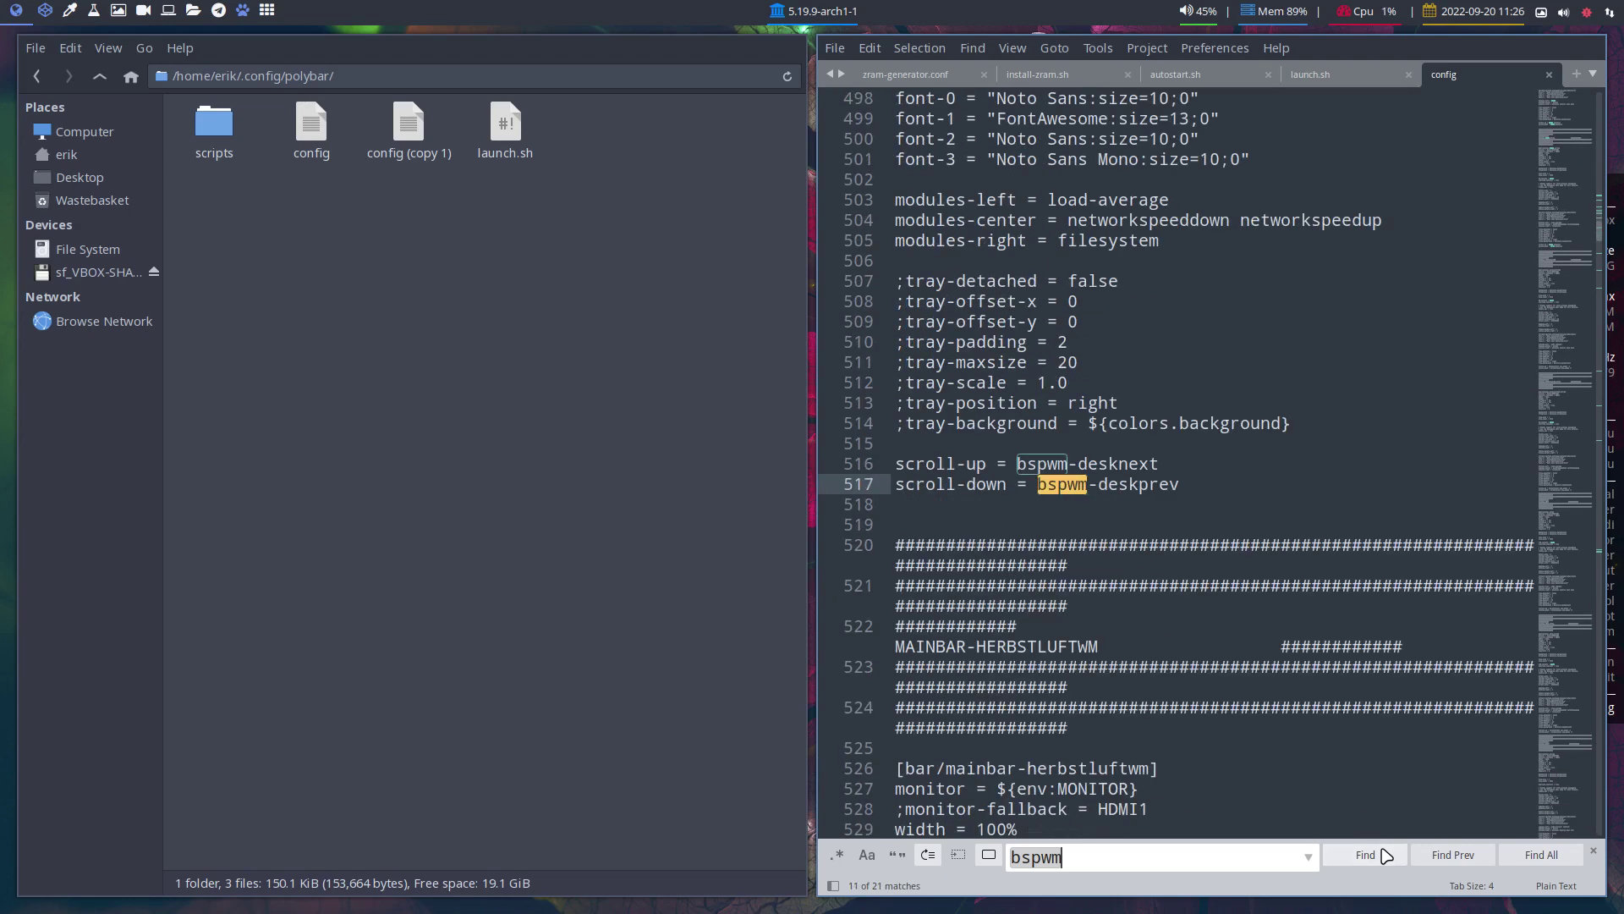
click(1384, 854)
click(1384, 854)
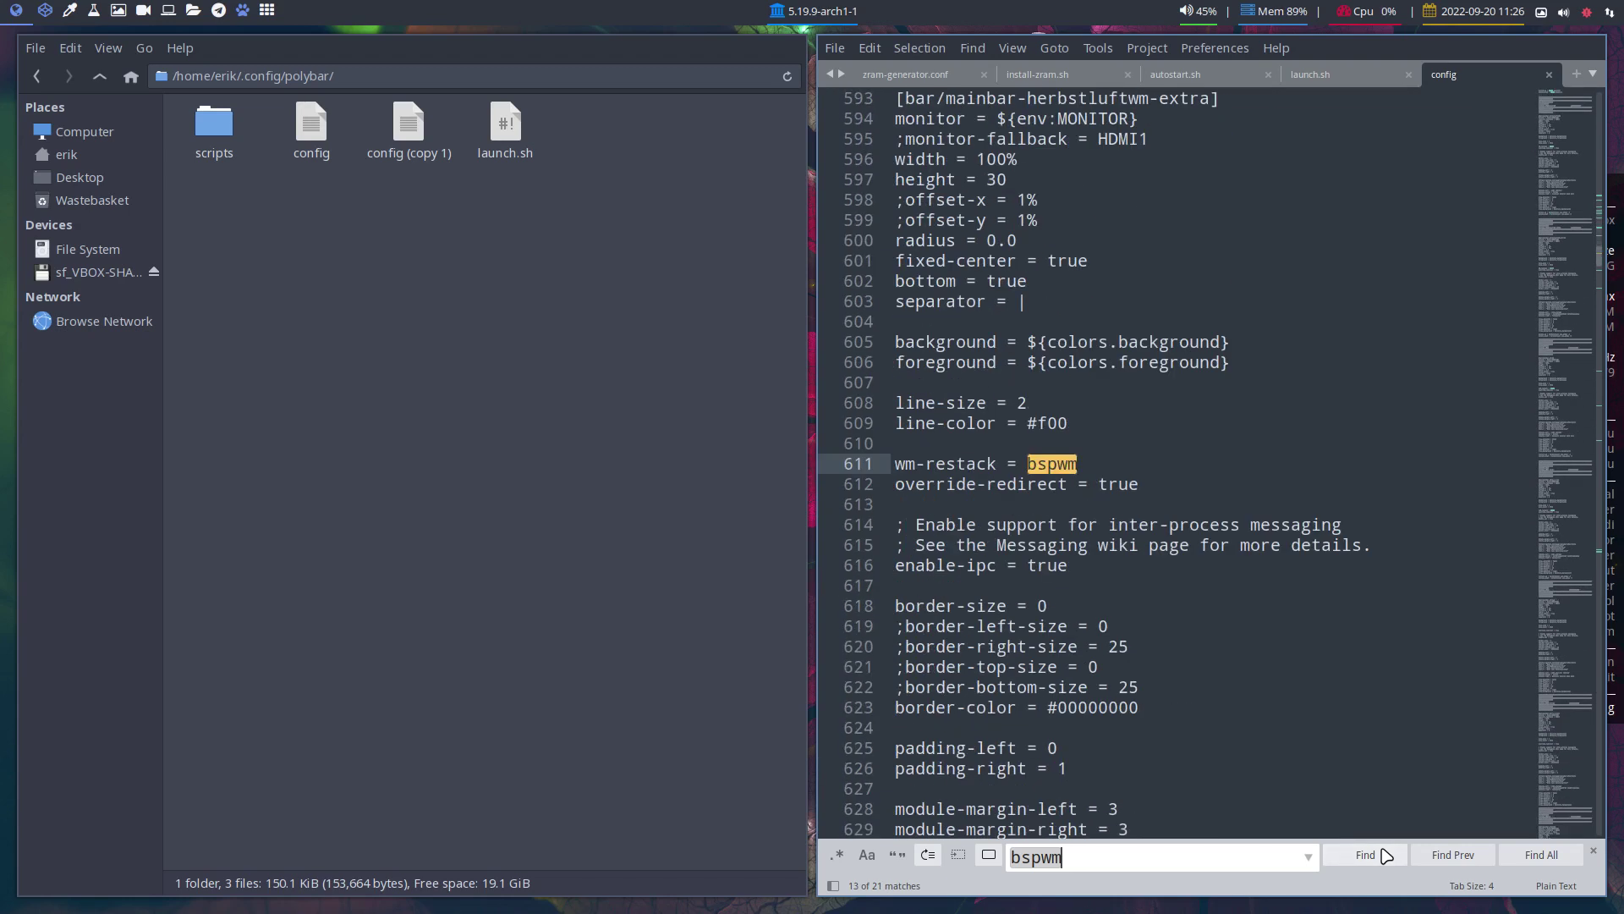
click(1384, 854)
click(1384, 854)
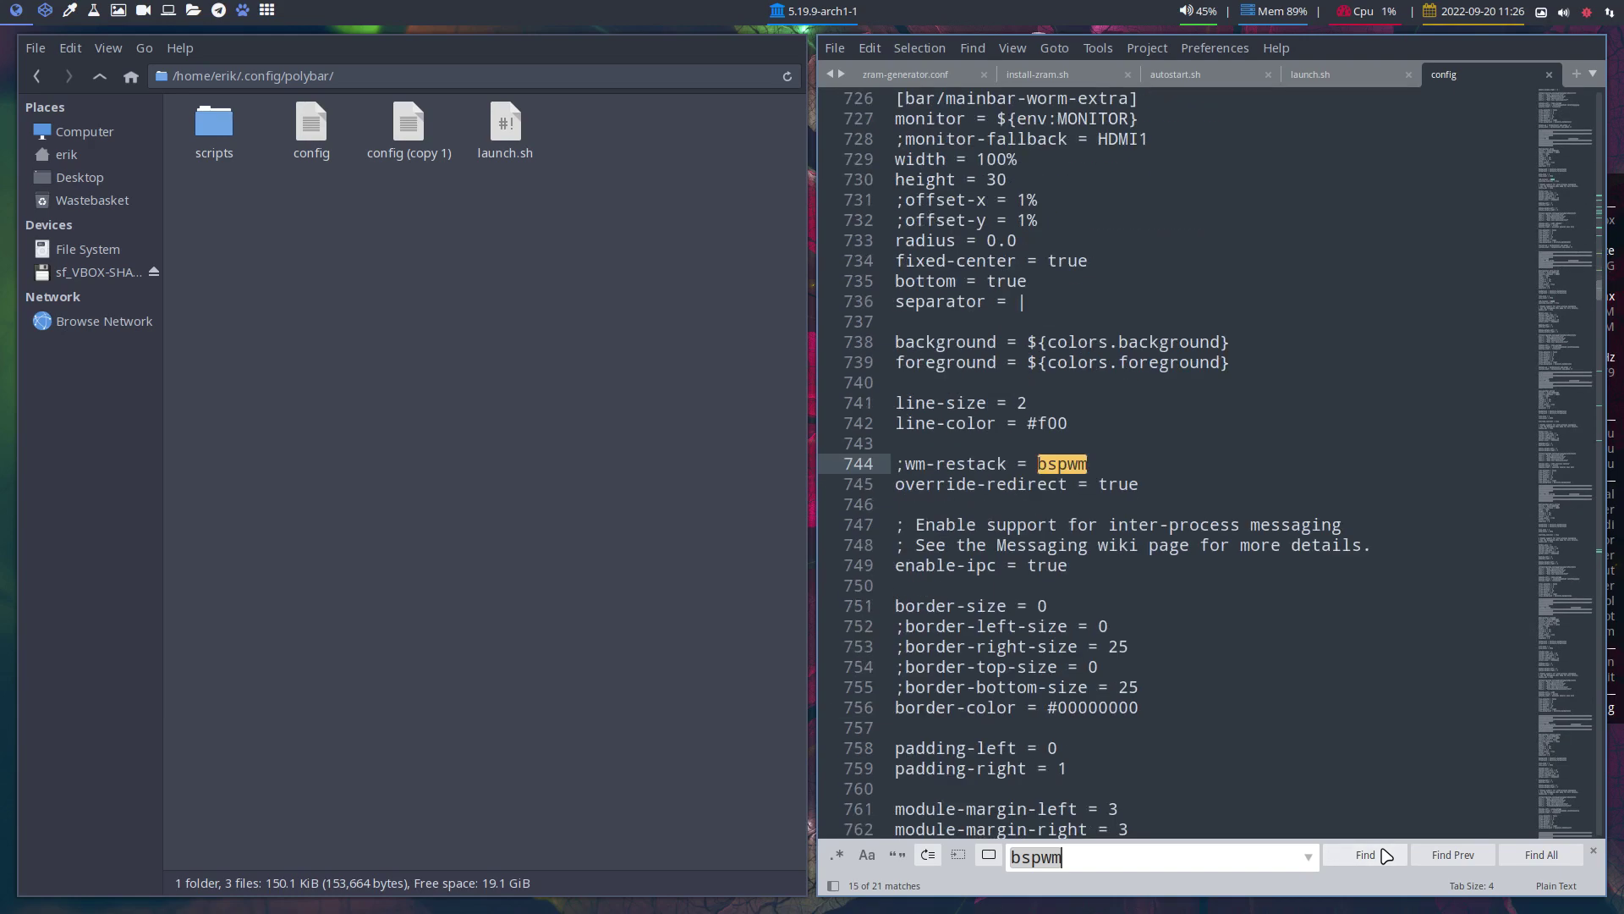
click(1384, 854)
click(1384, 855)
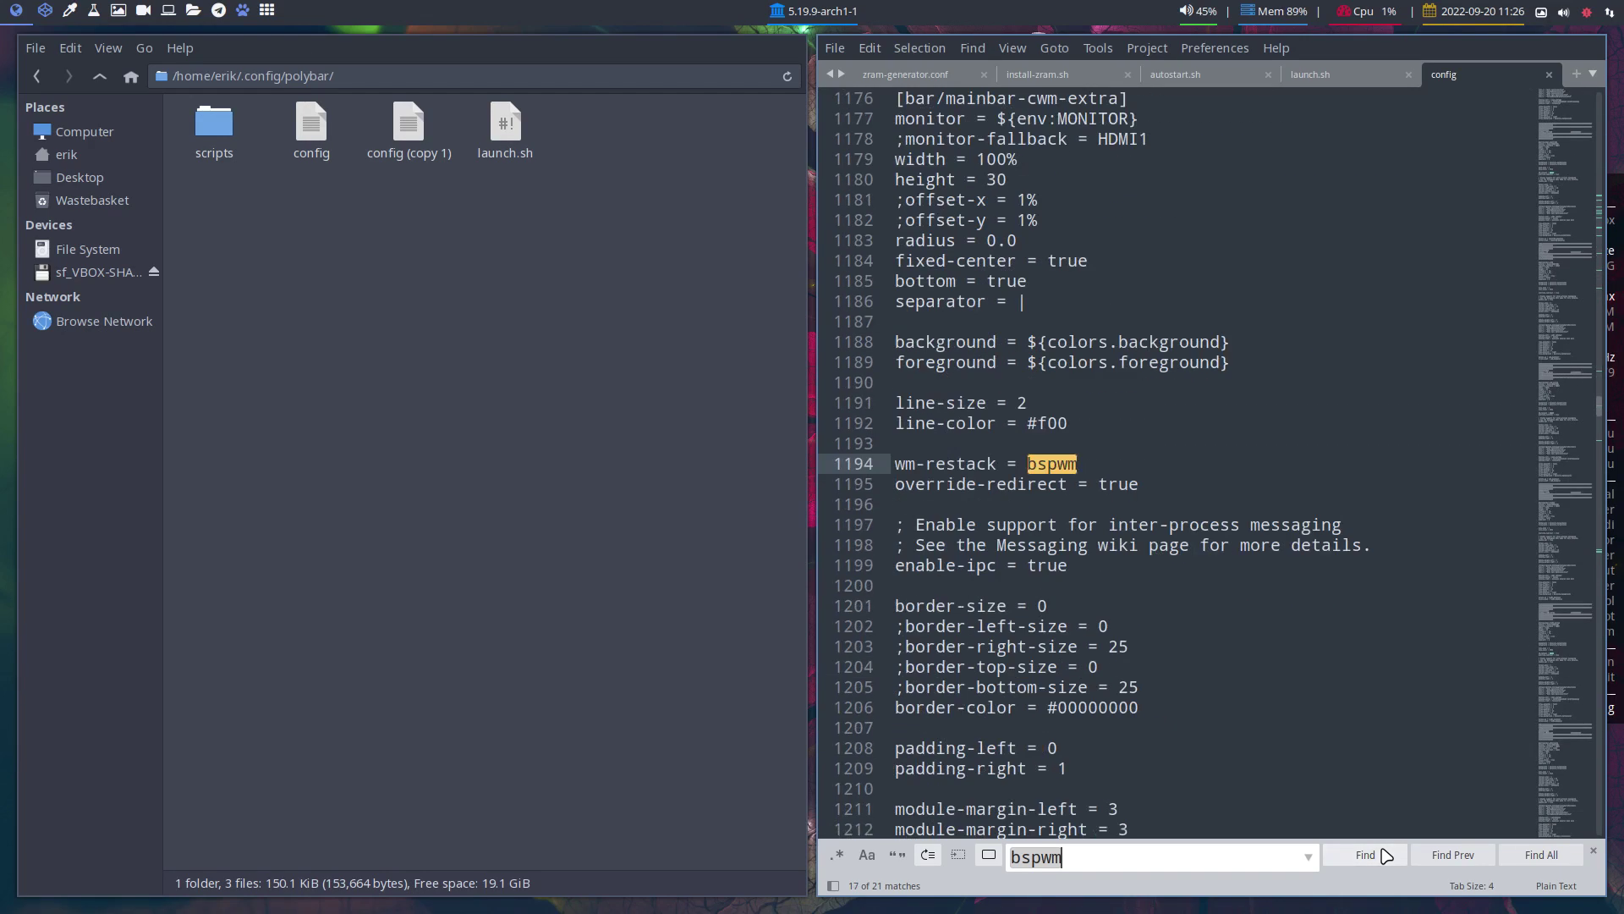
click(1384, 855)
click(1384, 855)
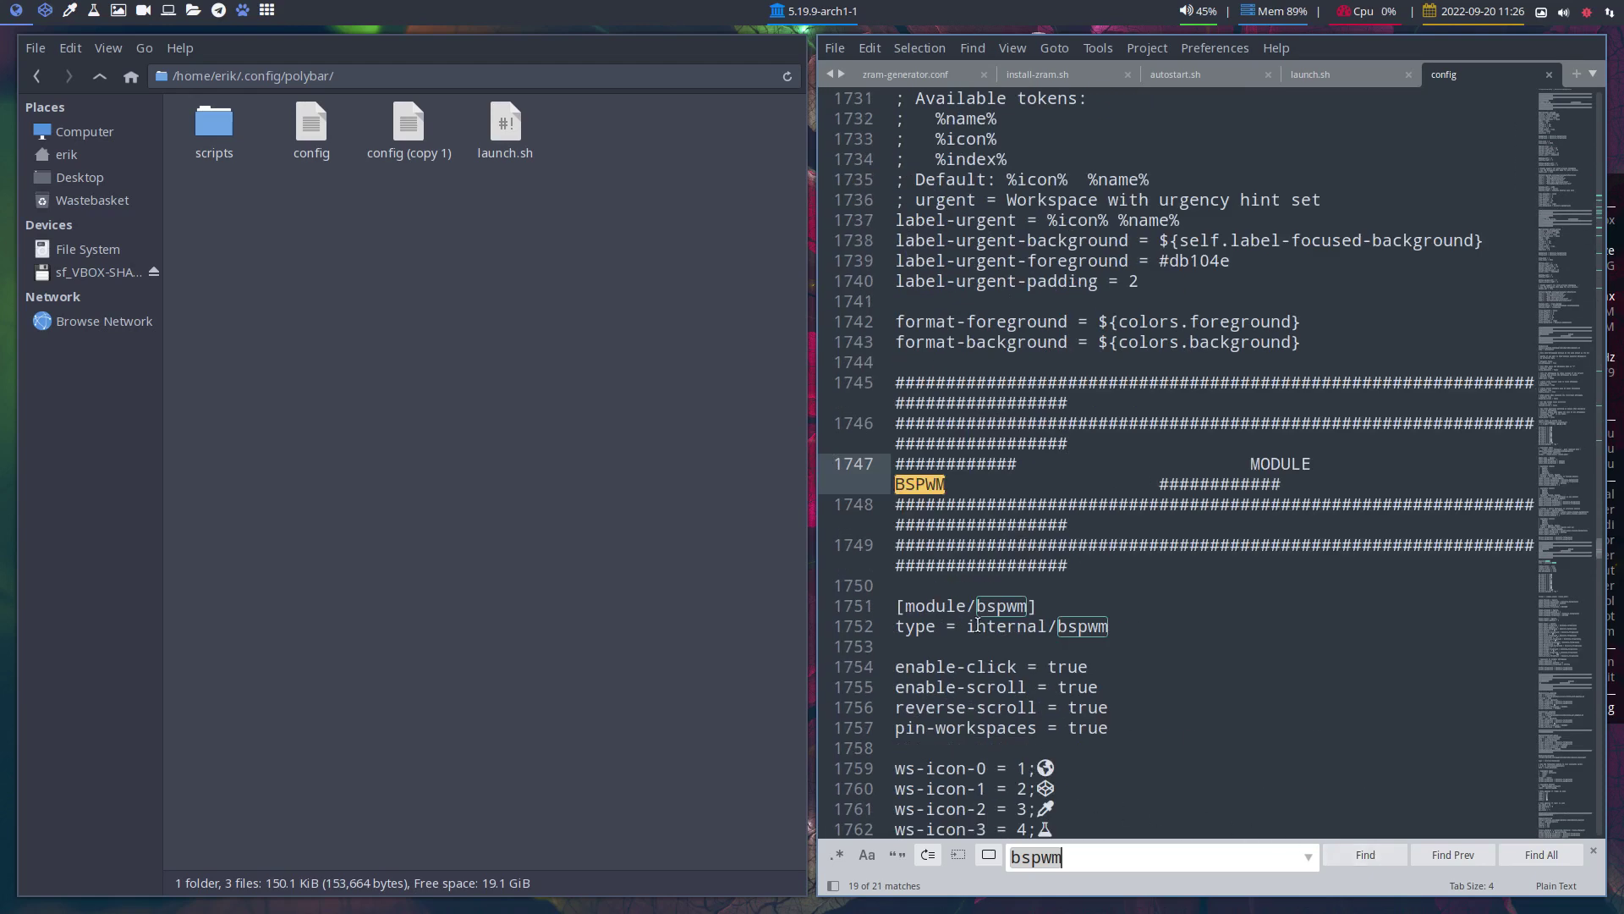
Examine the bspwm module's workspace icon lines from ws-icon-0 to ws-icon-default, highlighting the default icon value
scroll(982, 610, down, 2)
scroll(985, 601, down, 2)
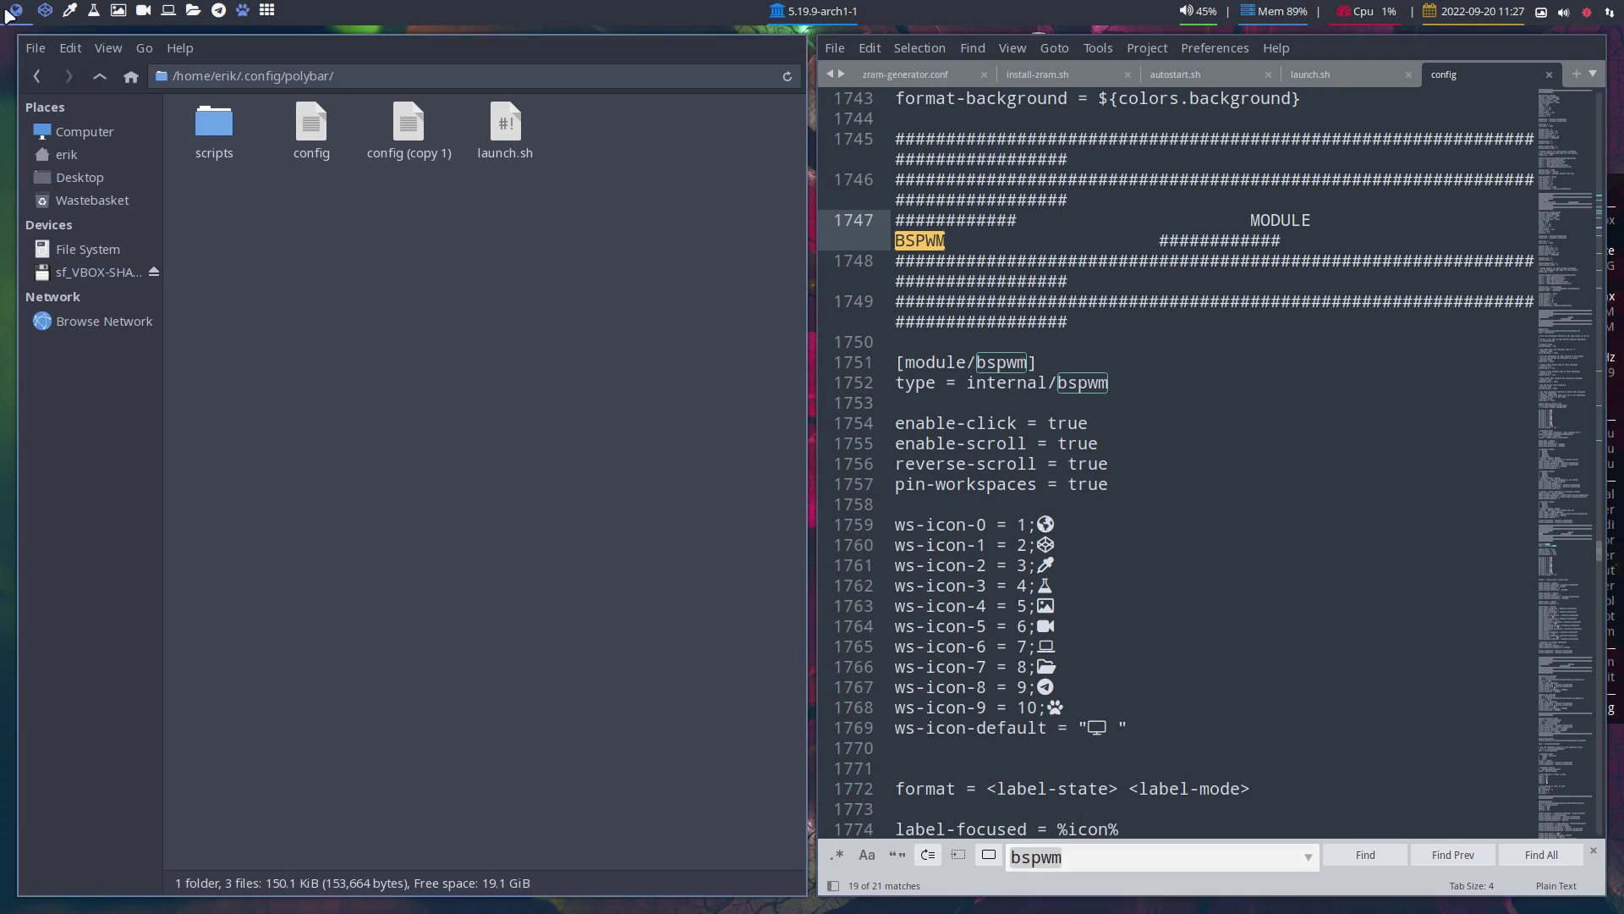
click(977, 524)
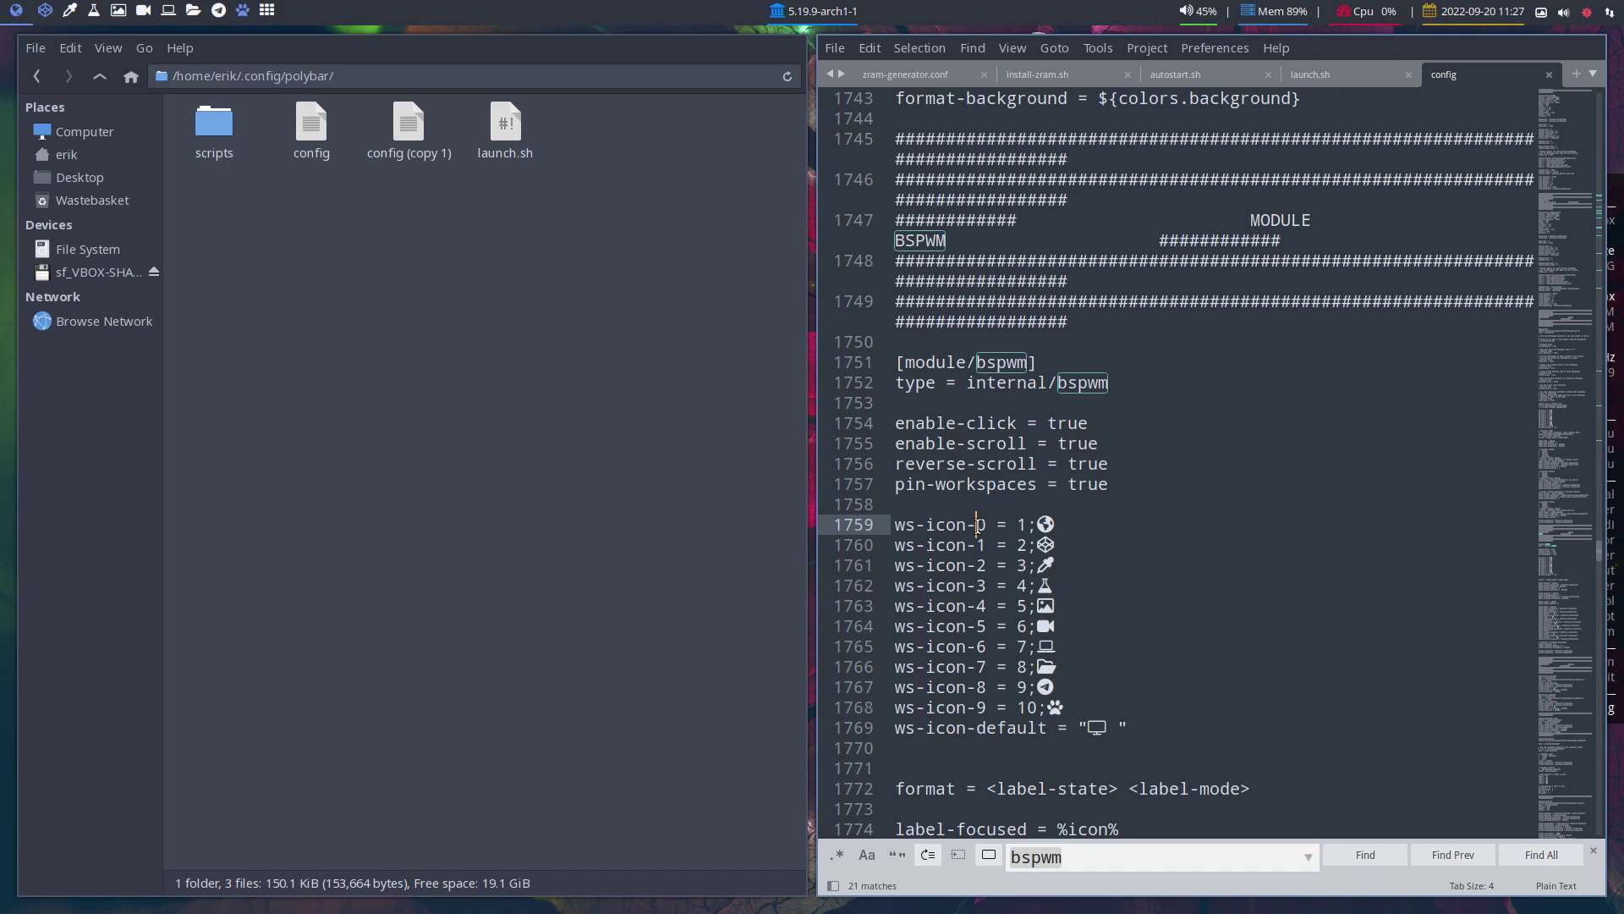
click(1036, 525)
click(986, 525)
drag(1065, 726, 1125, 721)
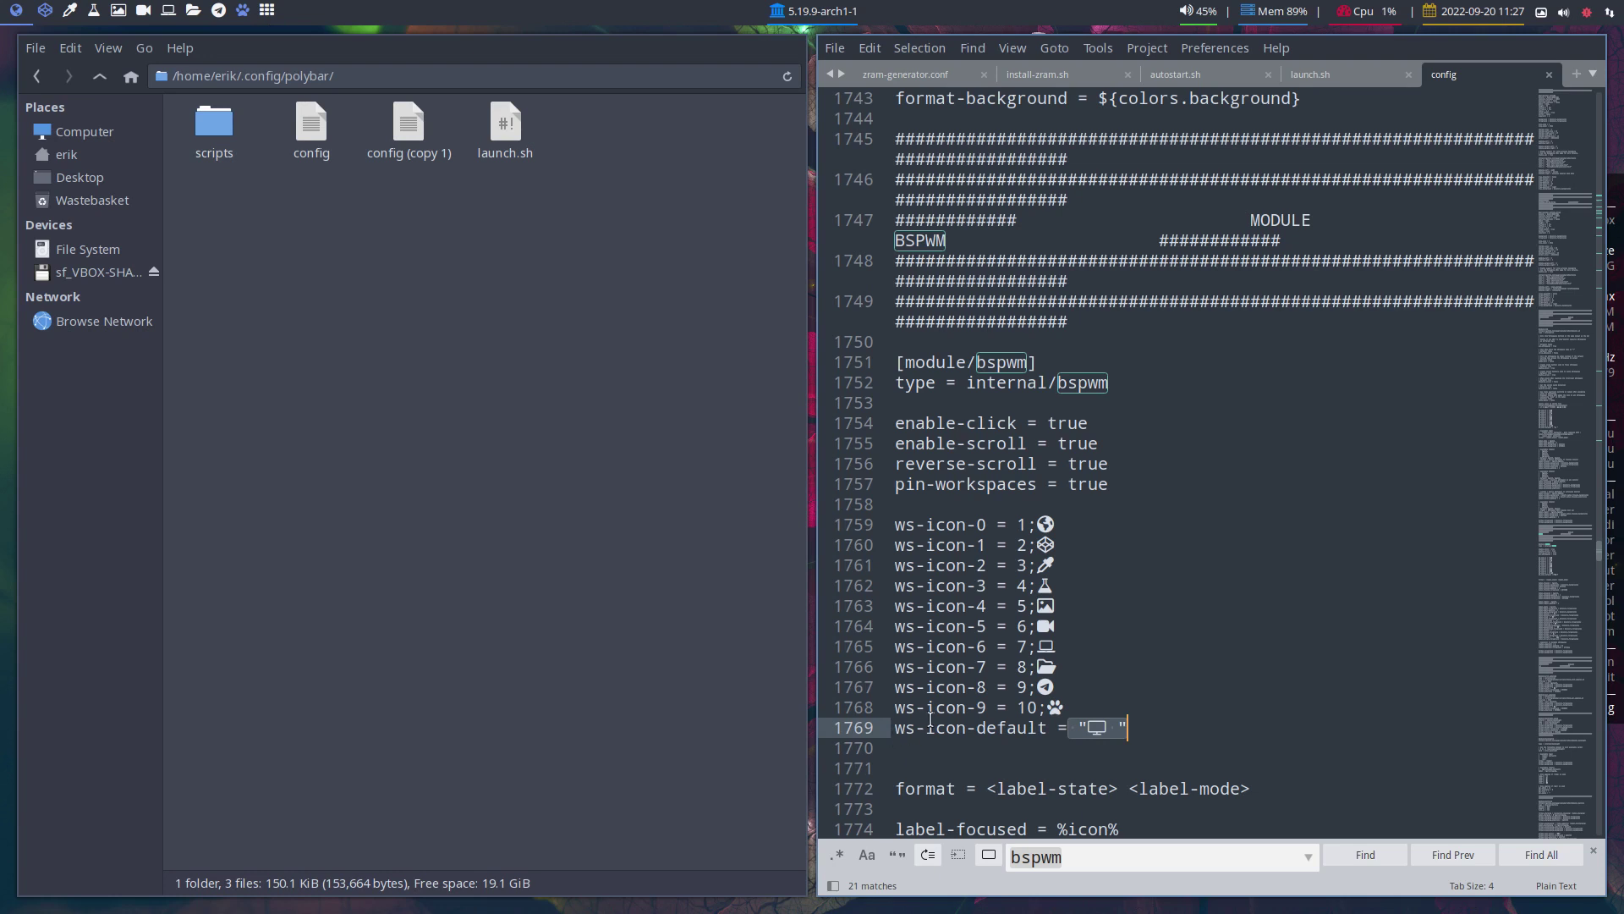
Check the commented urgent line above the bspwm module heading, and return to the module's ws-icon list
scroll(933, 713, up, 5)
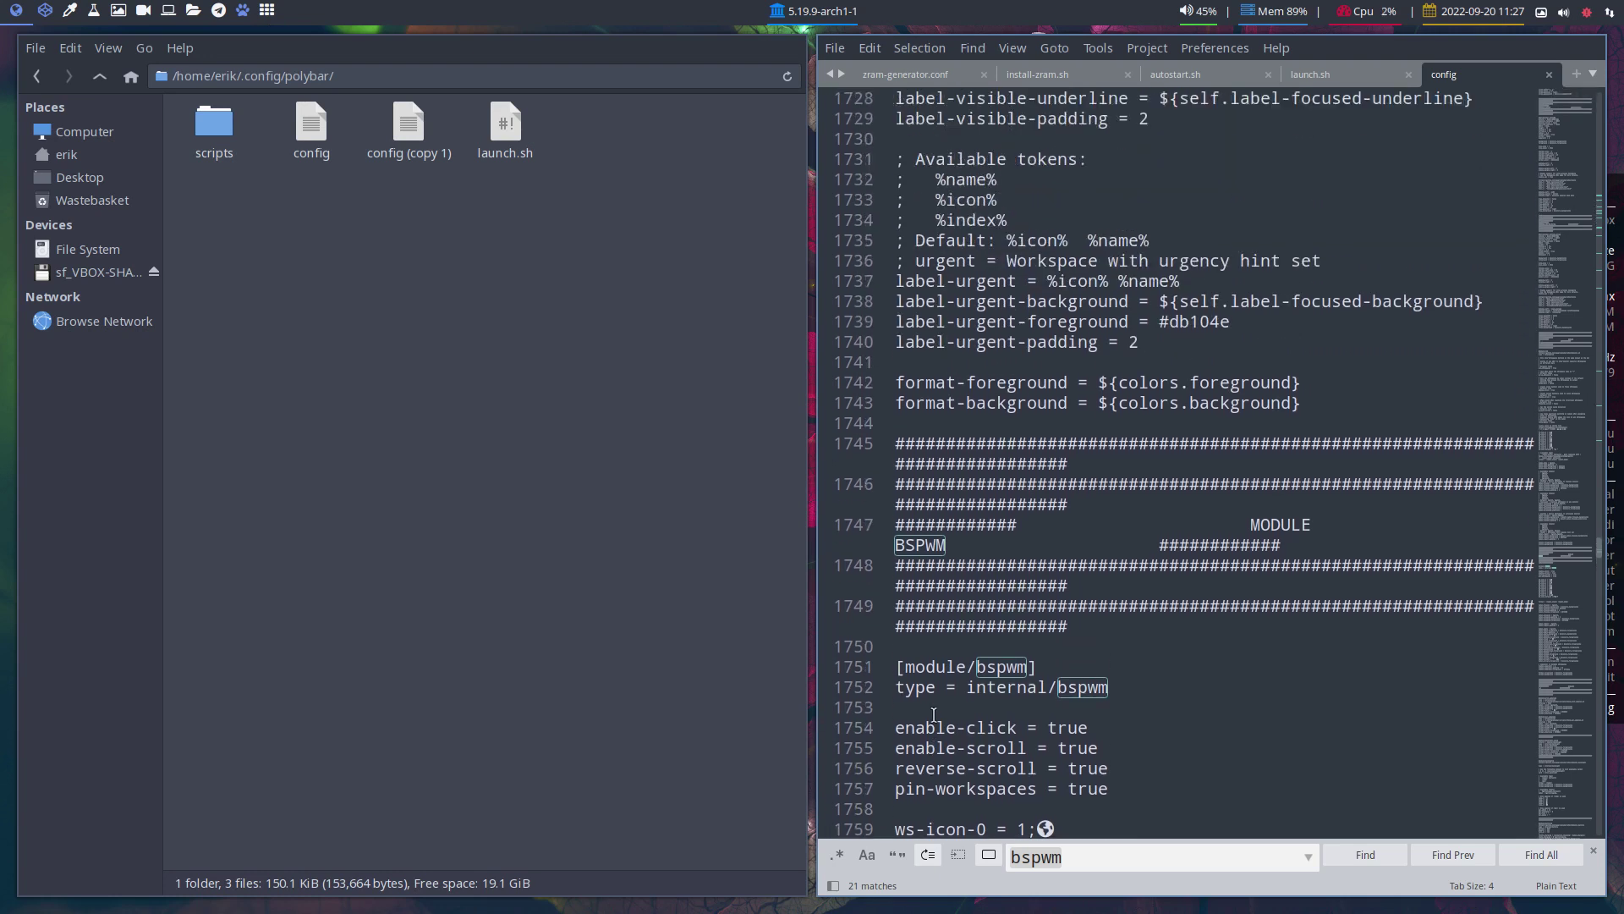
click(871, 262)
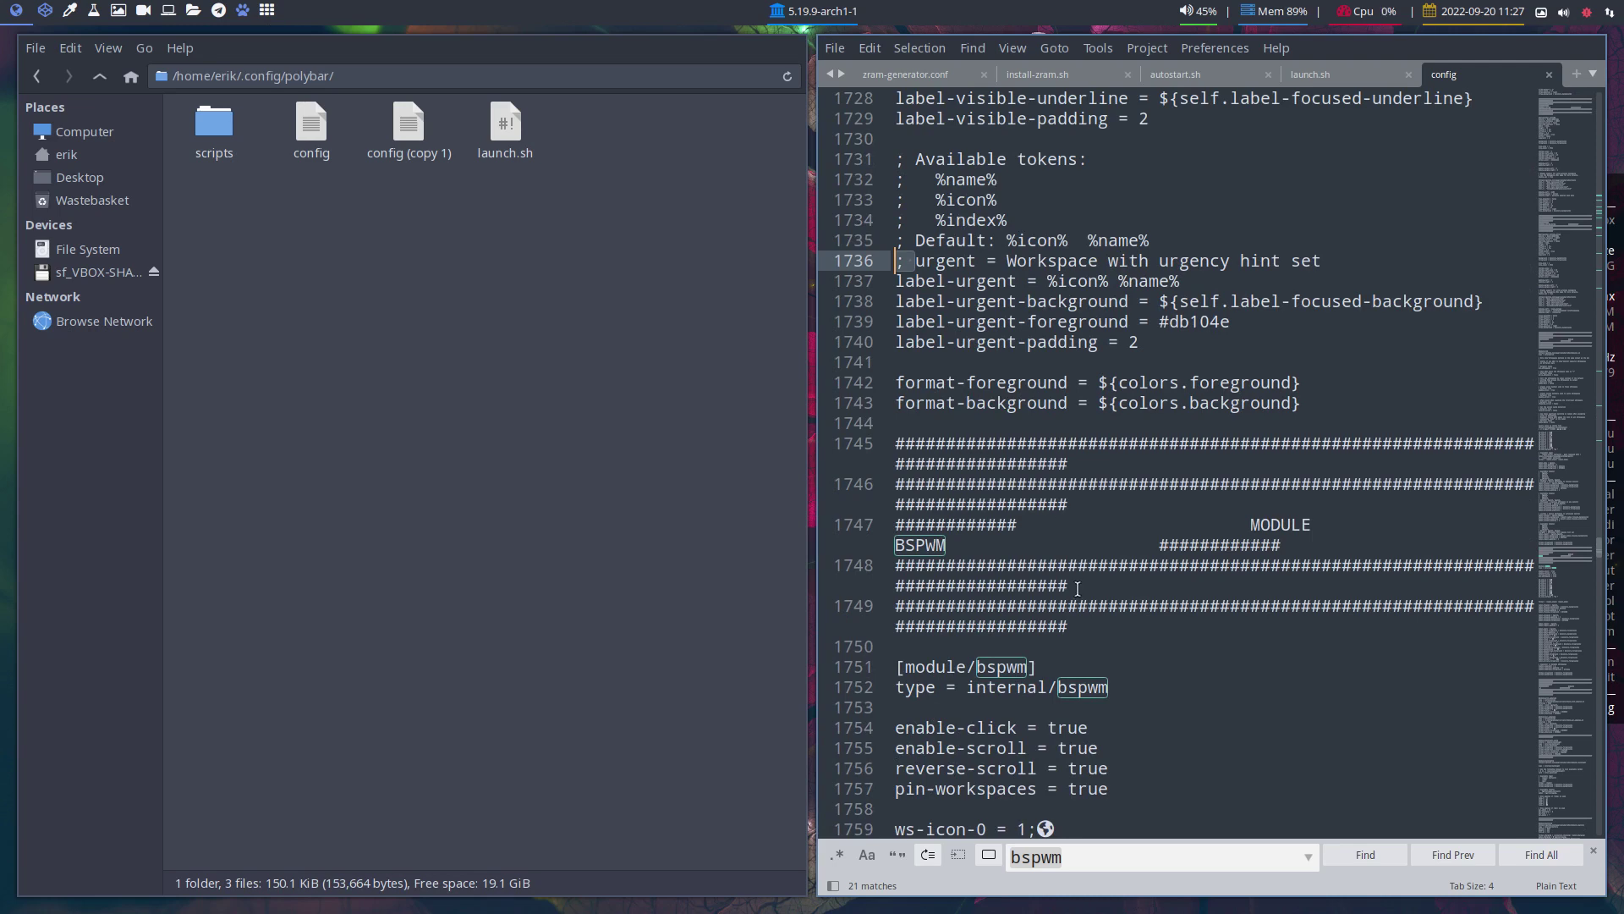
scroll(1062, 579, down, 4)
scroll(1059, 577, down, 3)
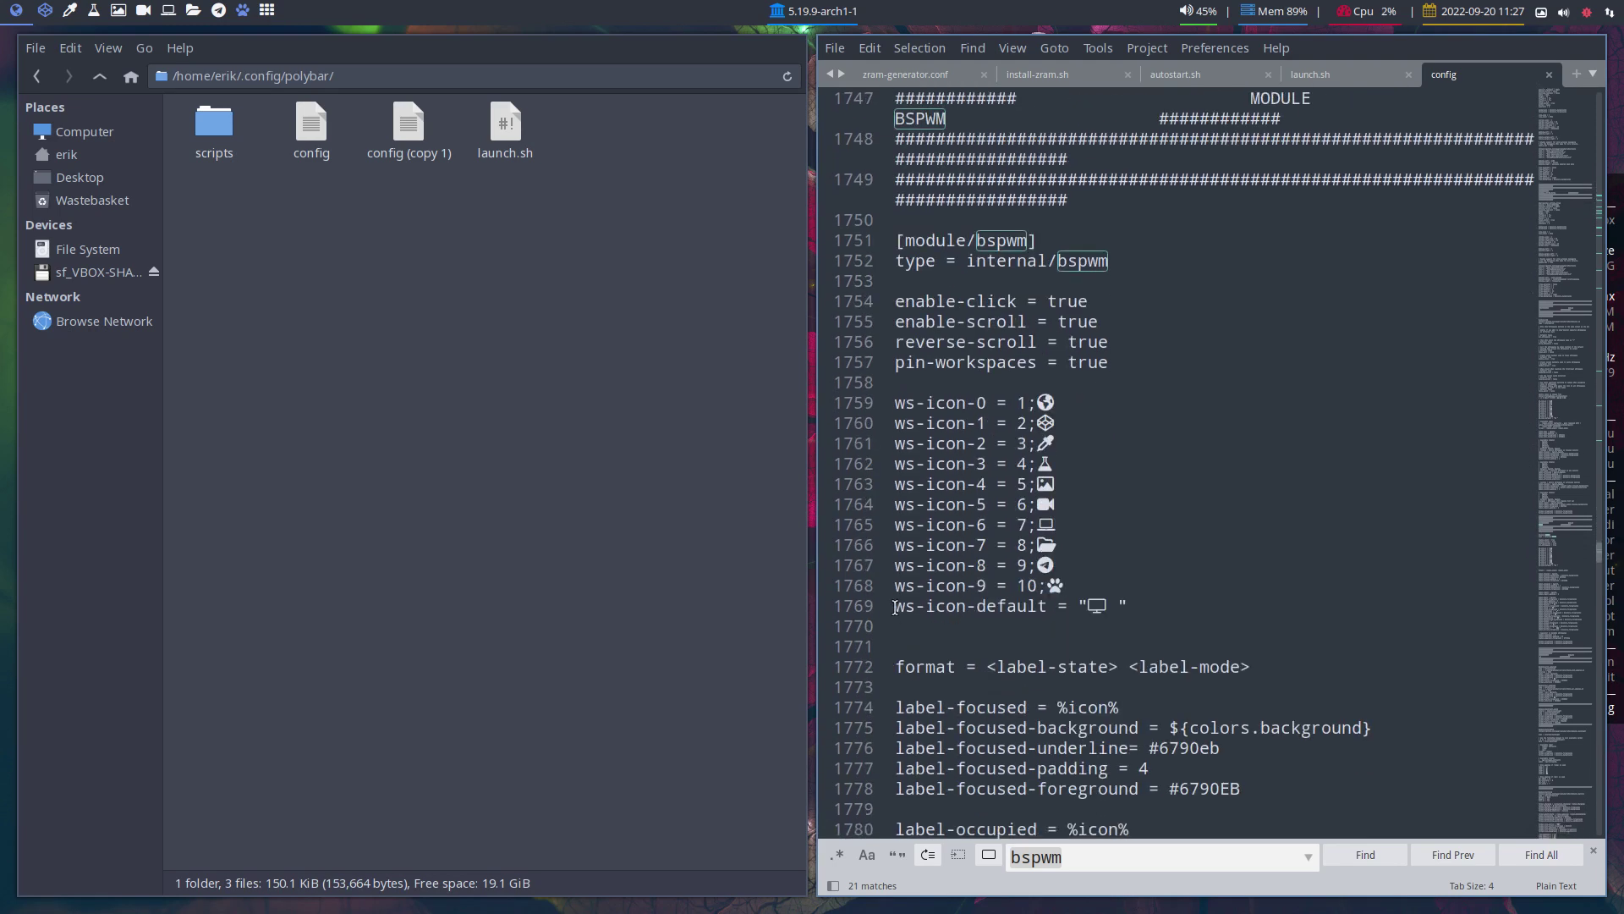
Comment out the ws-icon-default line in the bspwm module with a semicolon and save the config file
click(896, 607)
text(#)
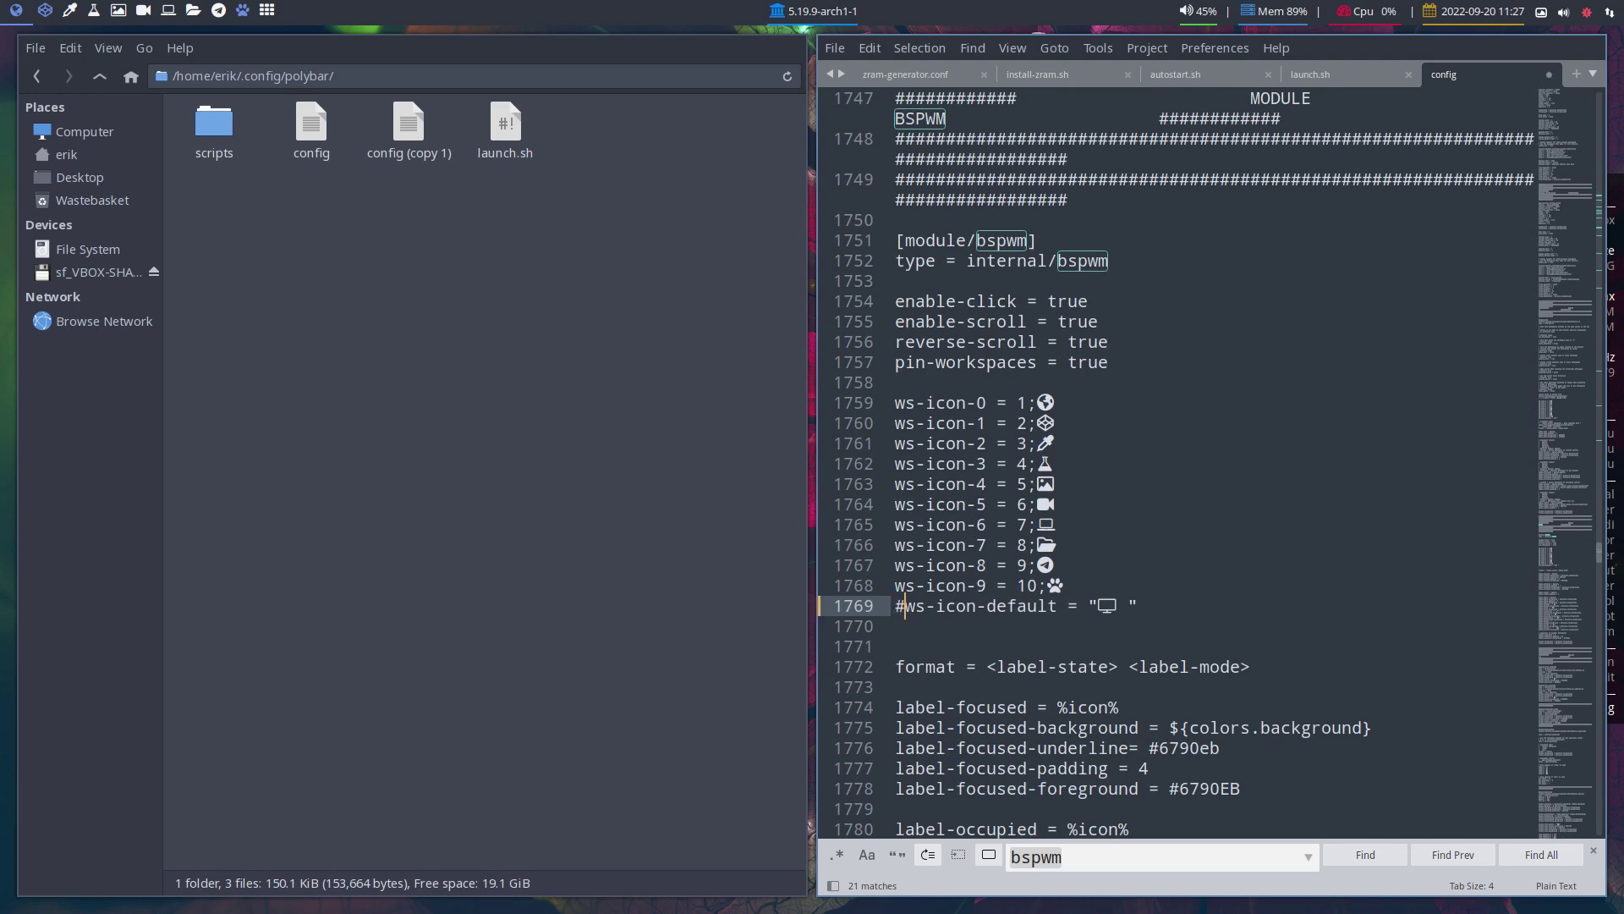
key(BackSpace)
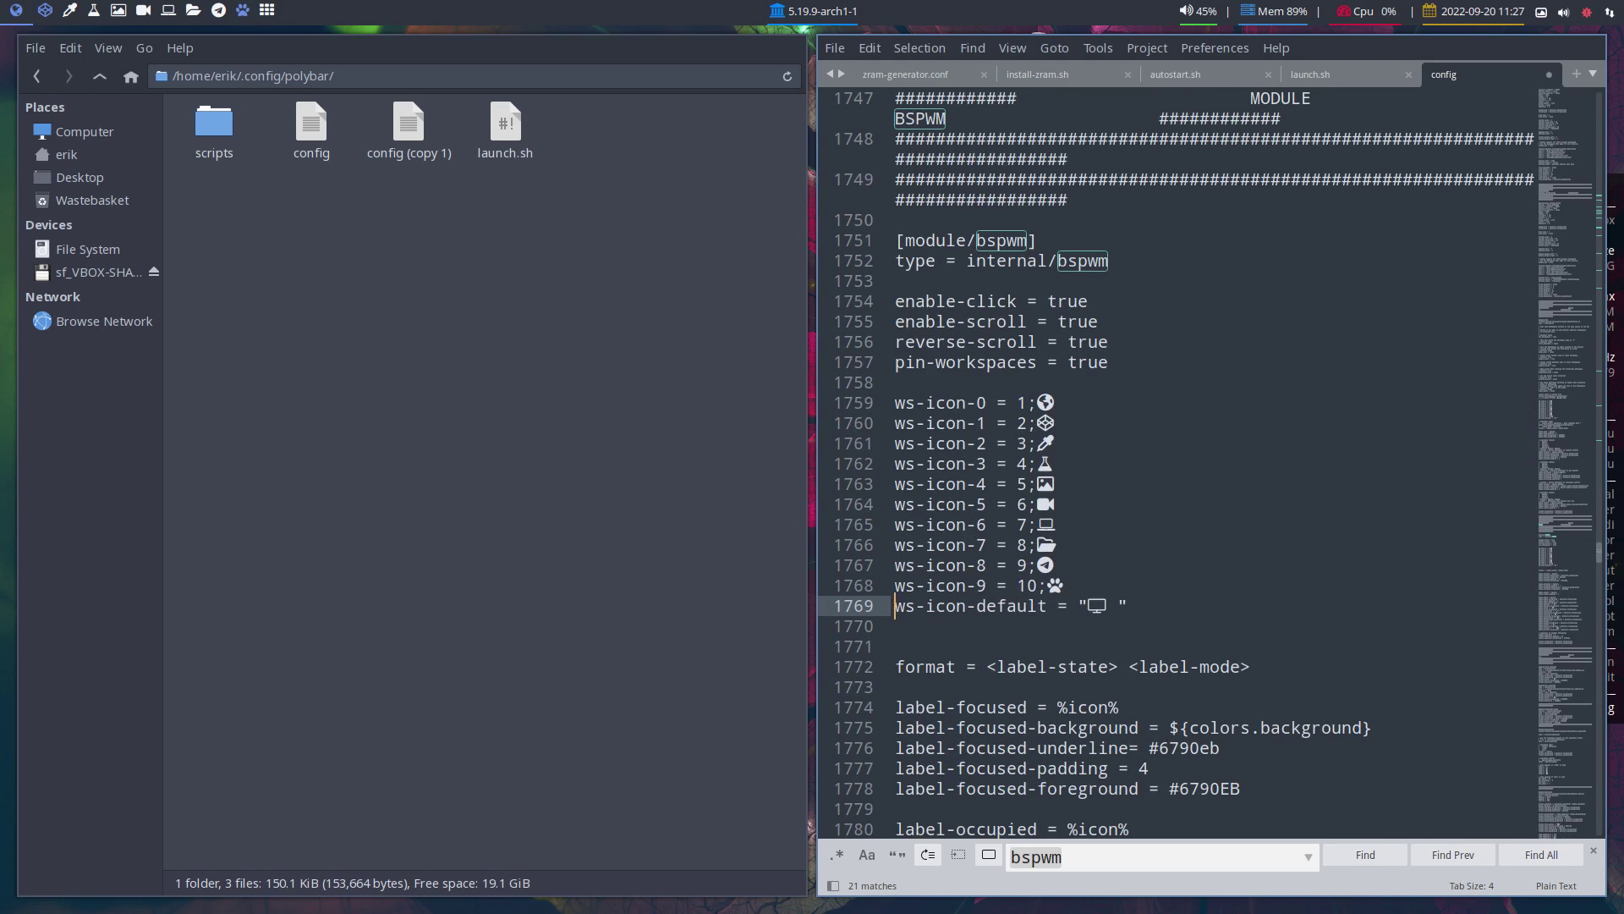
text(;)
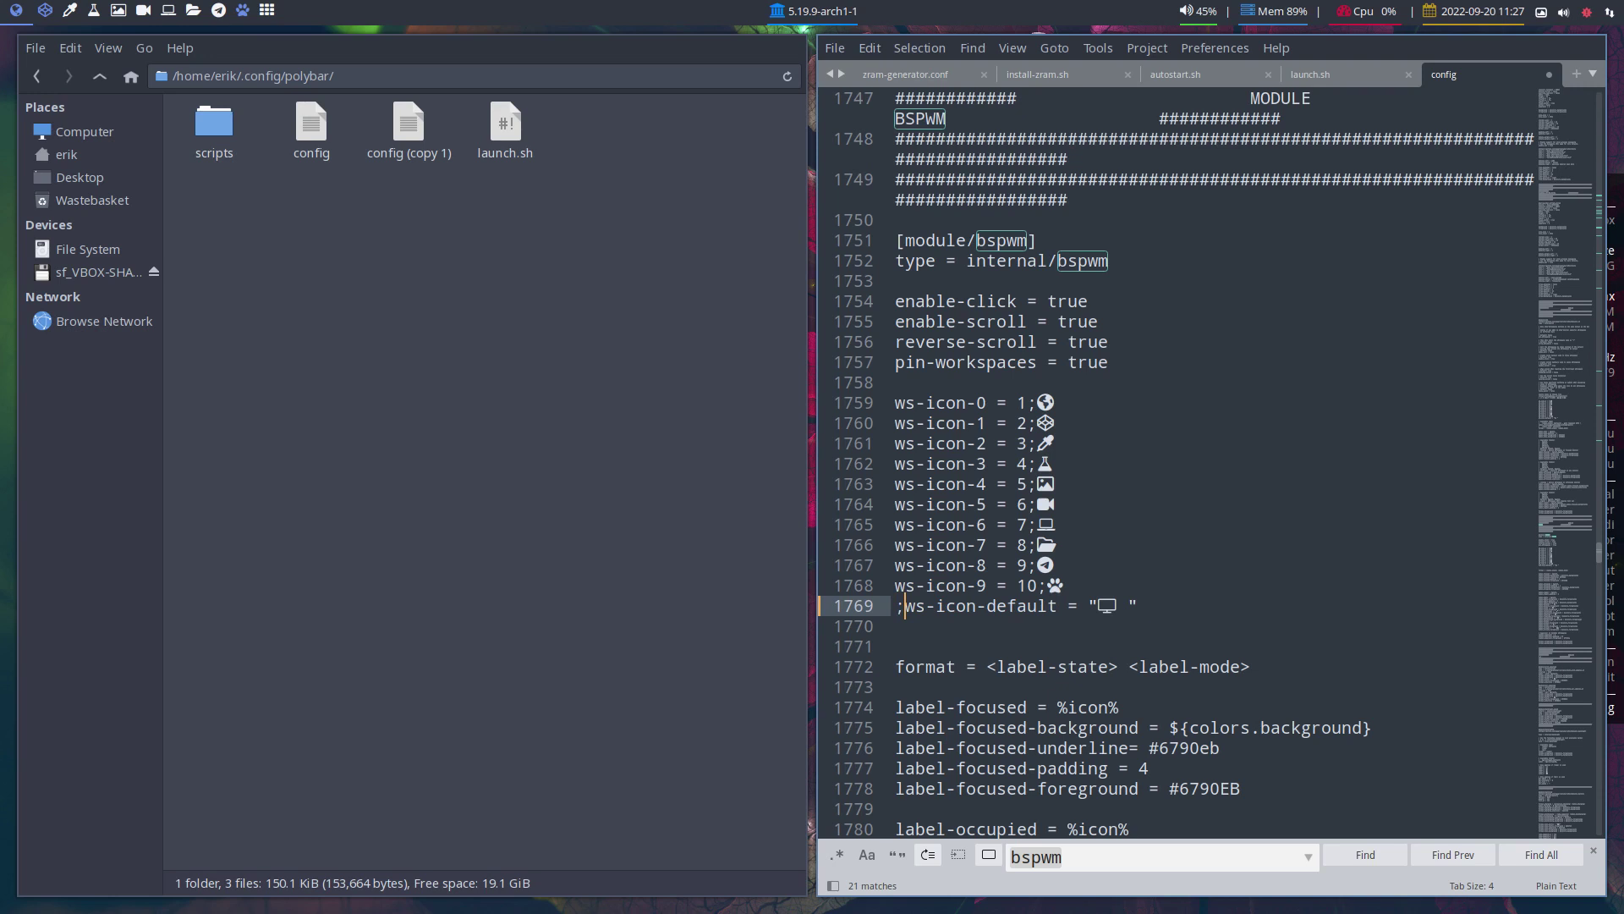
key(ctrl+s)
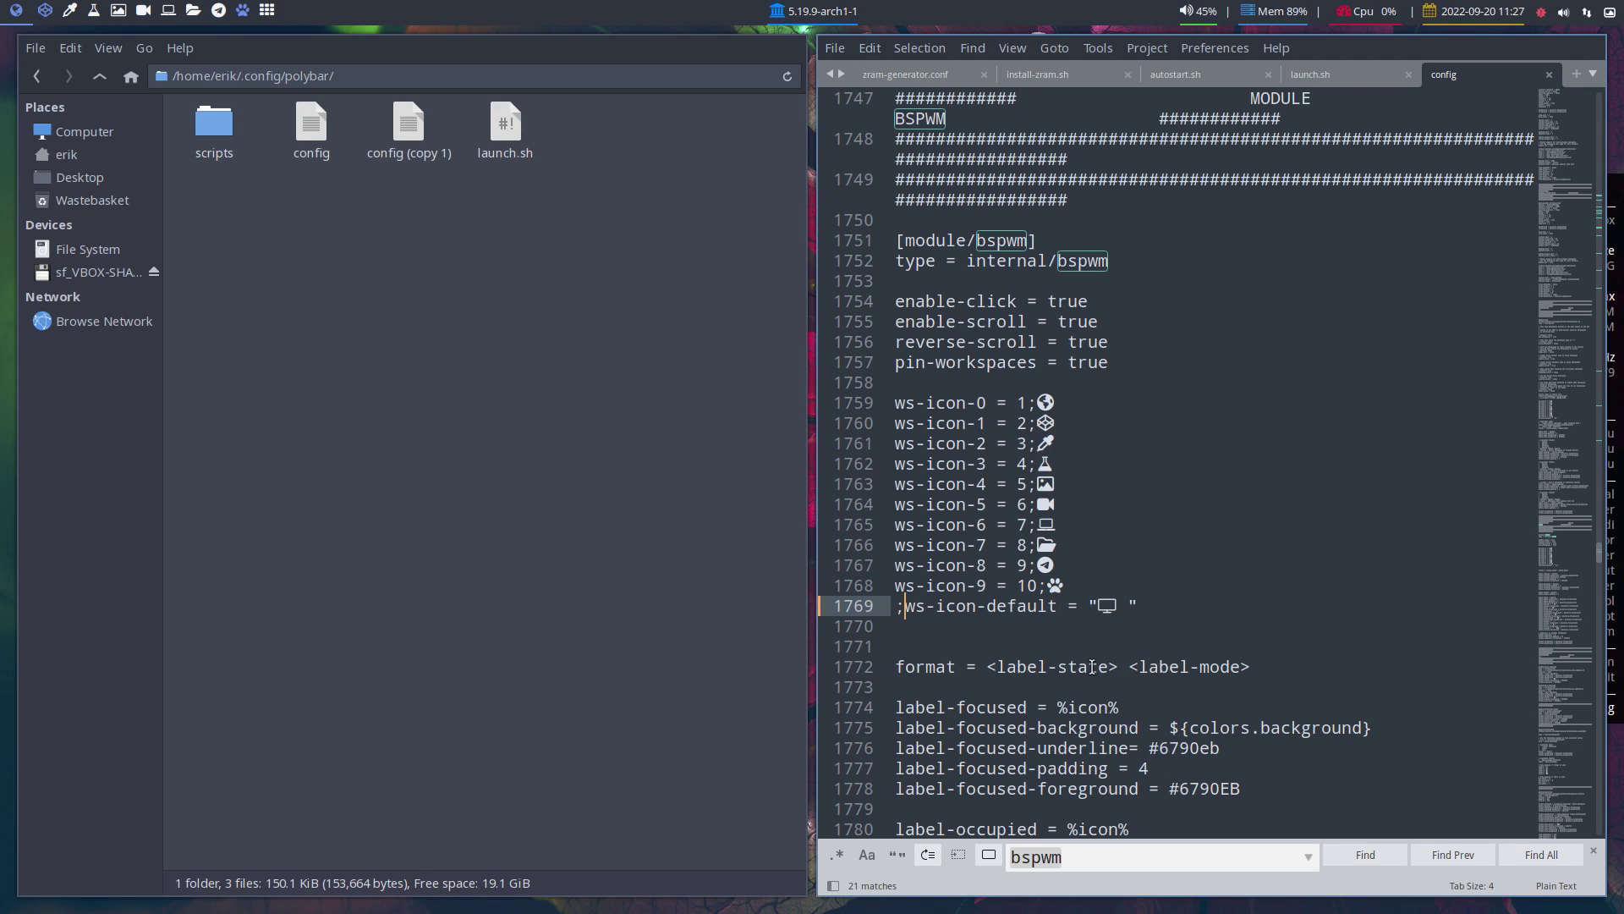
Log out of the bspwm session and log back in with the account password
key(super+x)
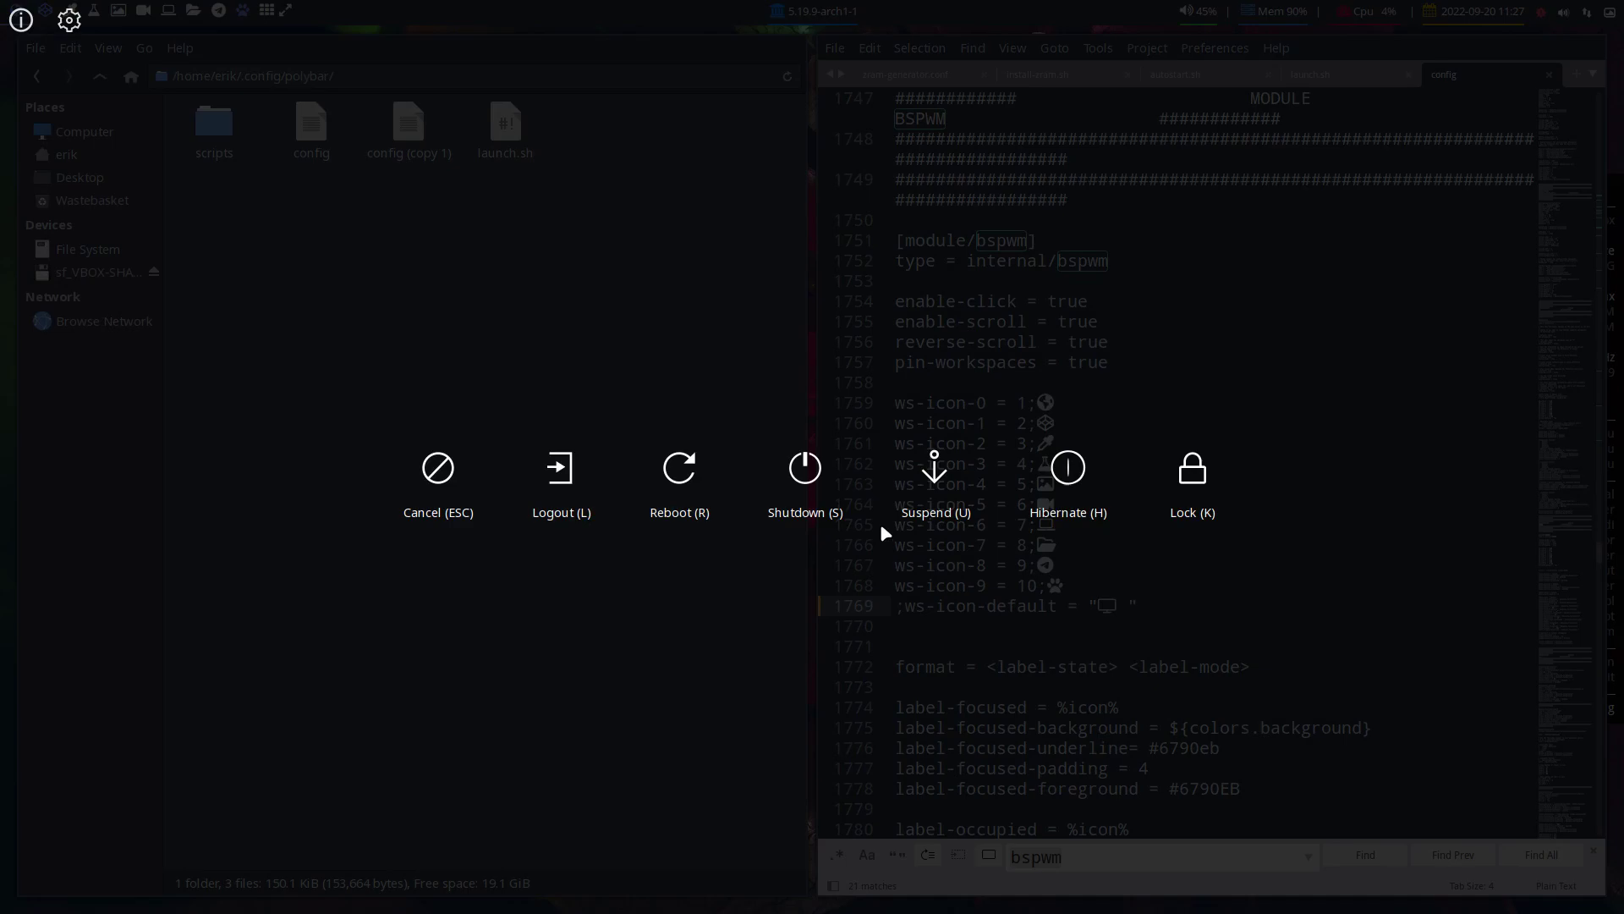
click(559, 468)
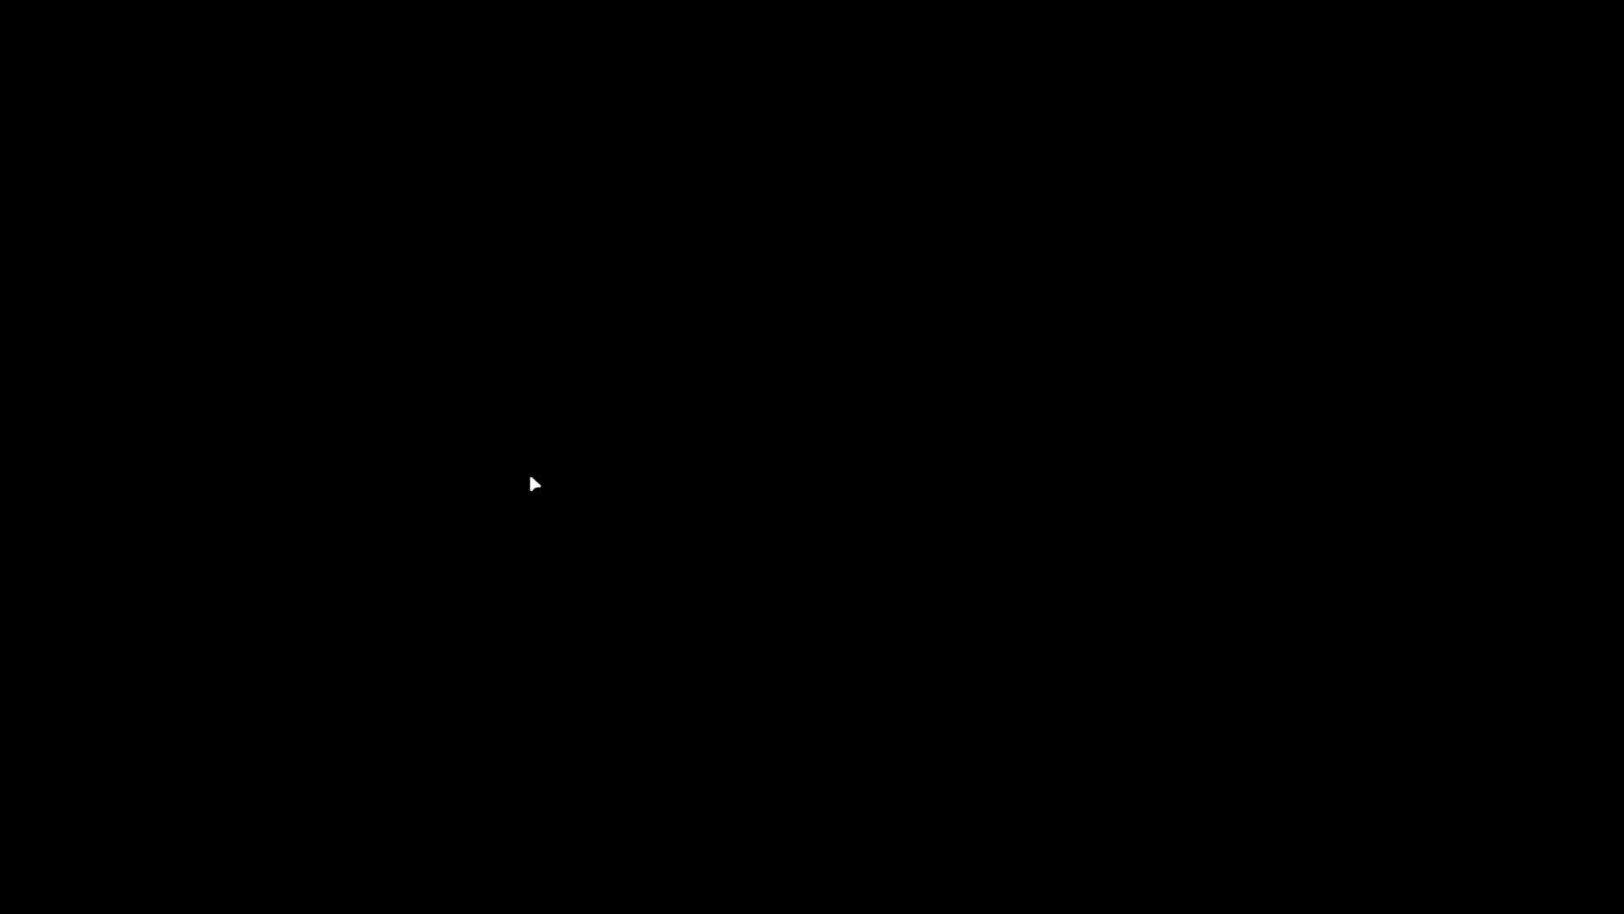
text(****)
key(Return)
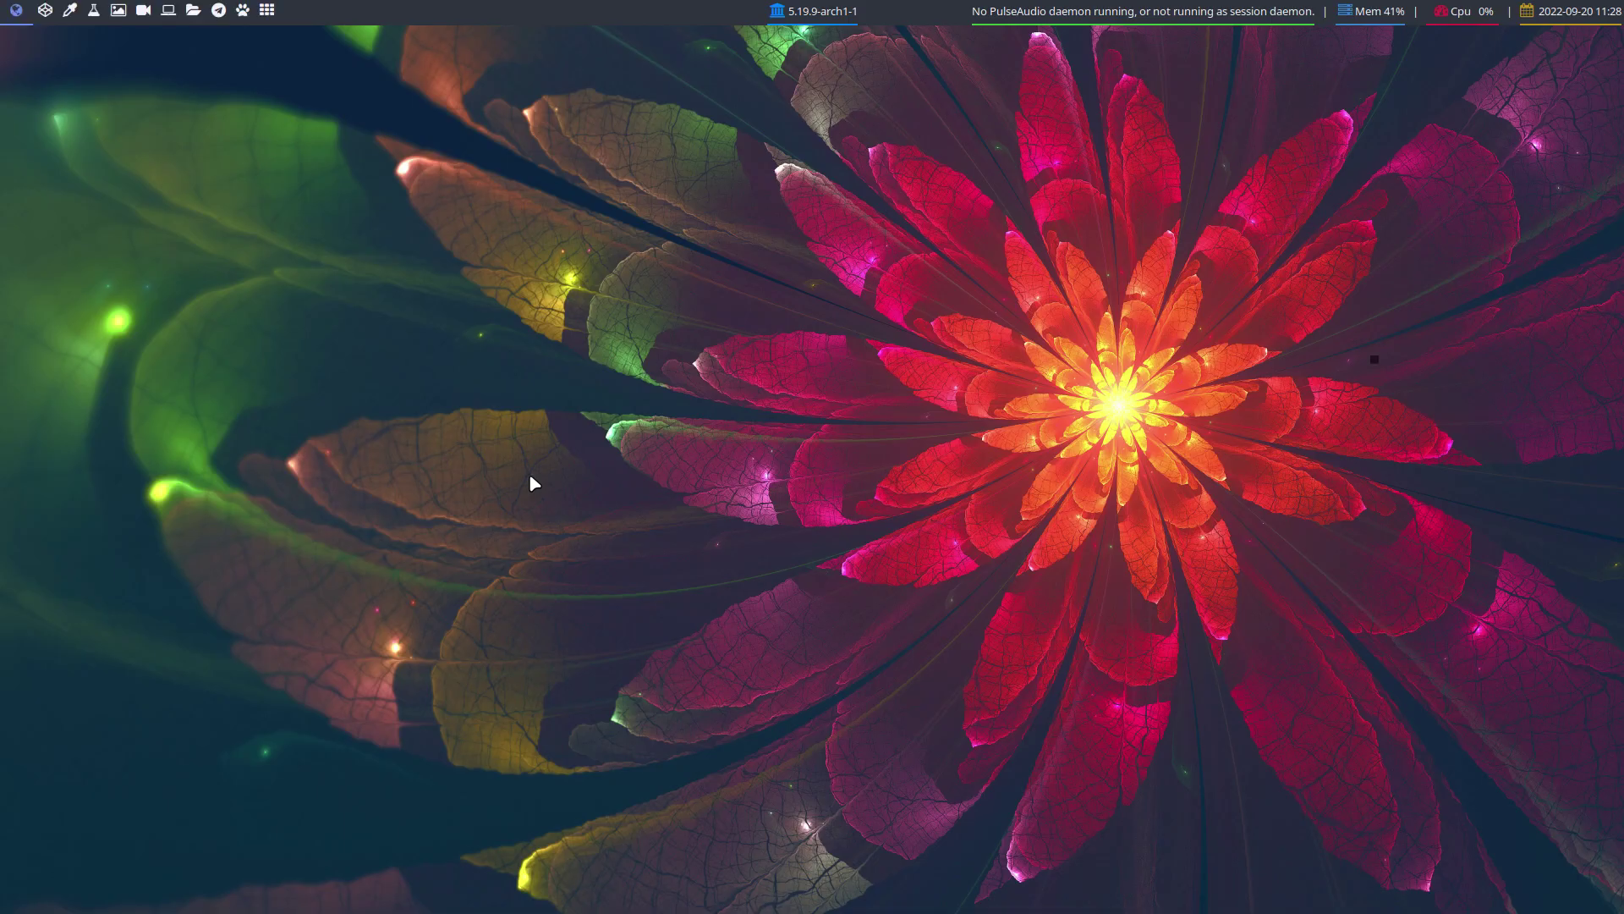
Open the polybar config file from the .config/polybar folder in the home directory for editing
key(super+shift+Return)
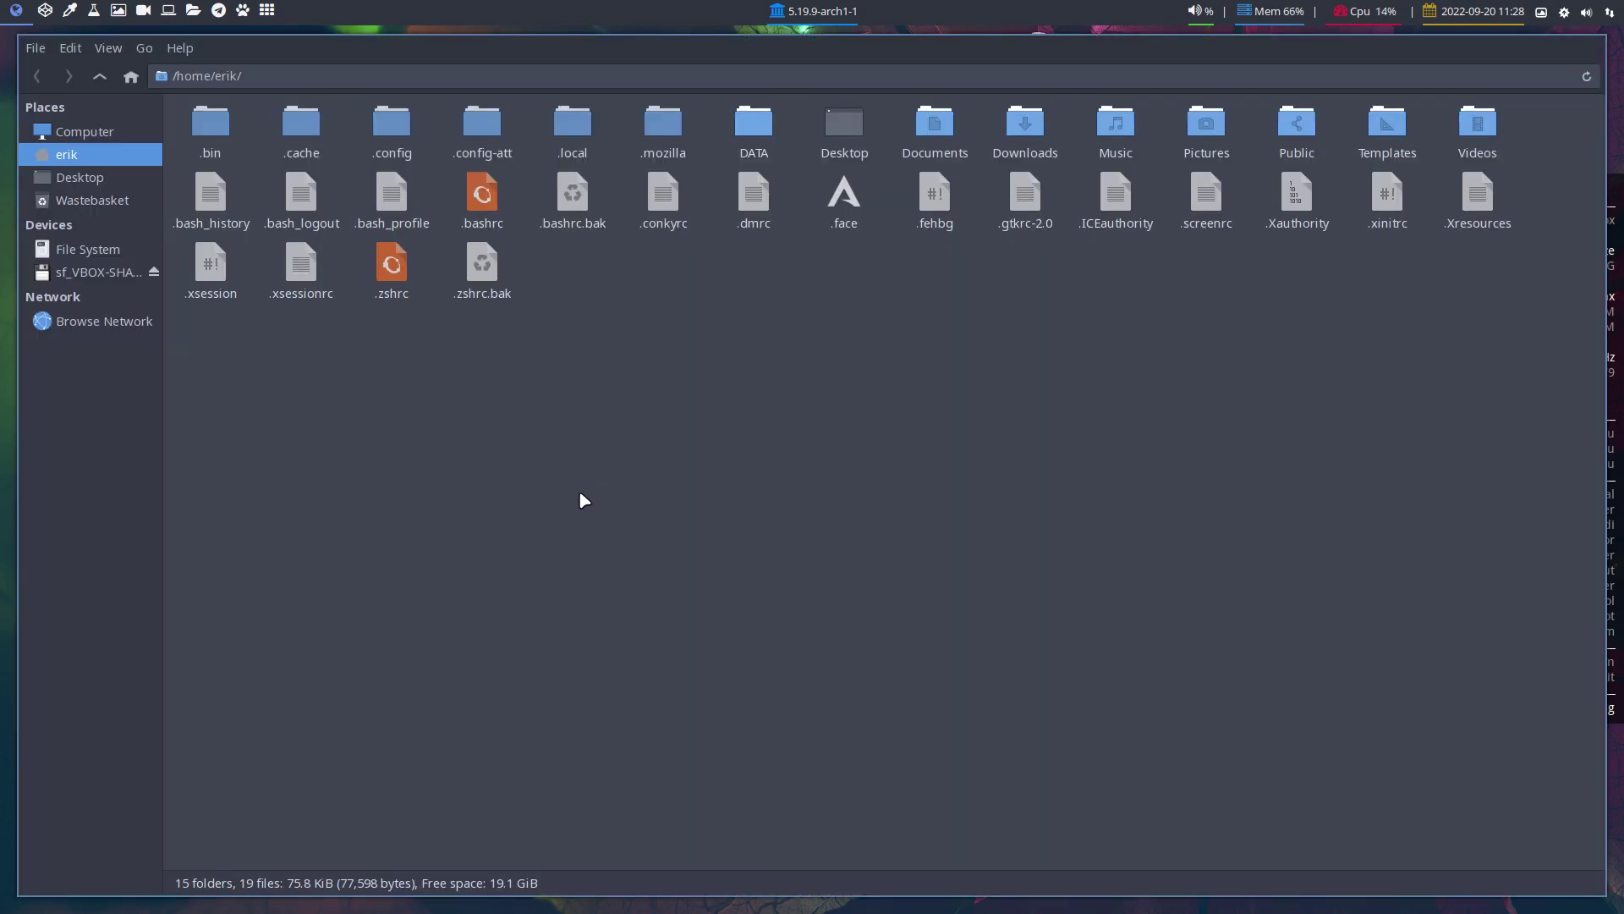
double_click(392, 131)
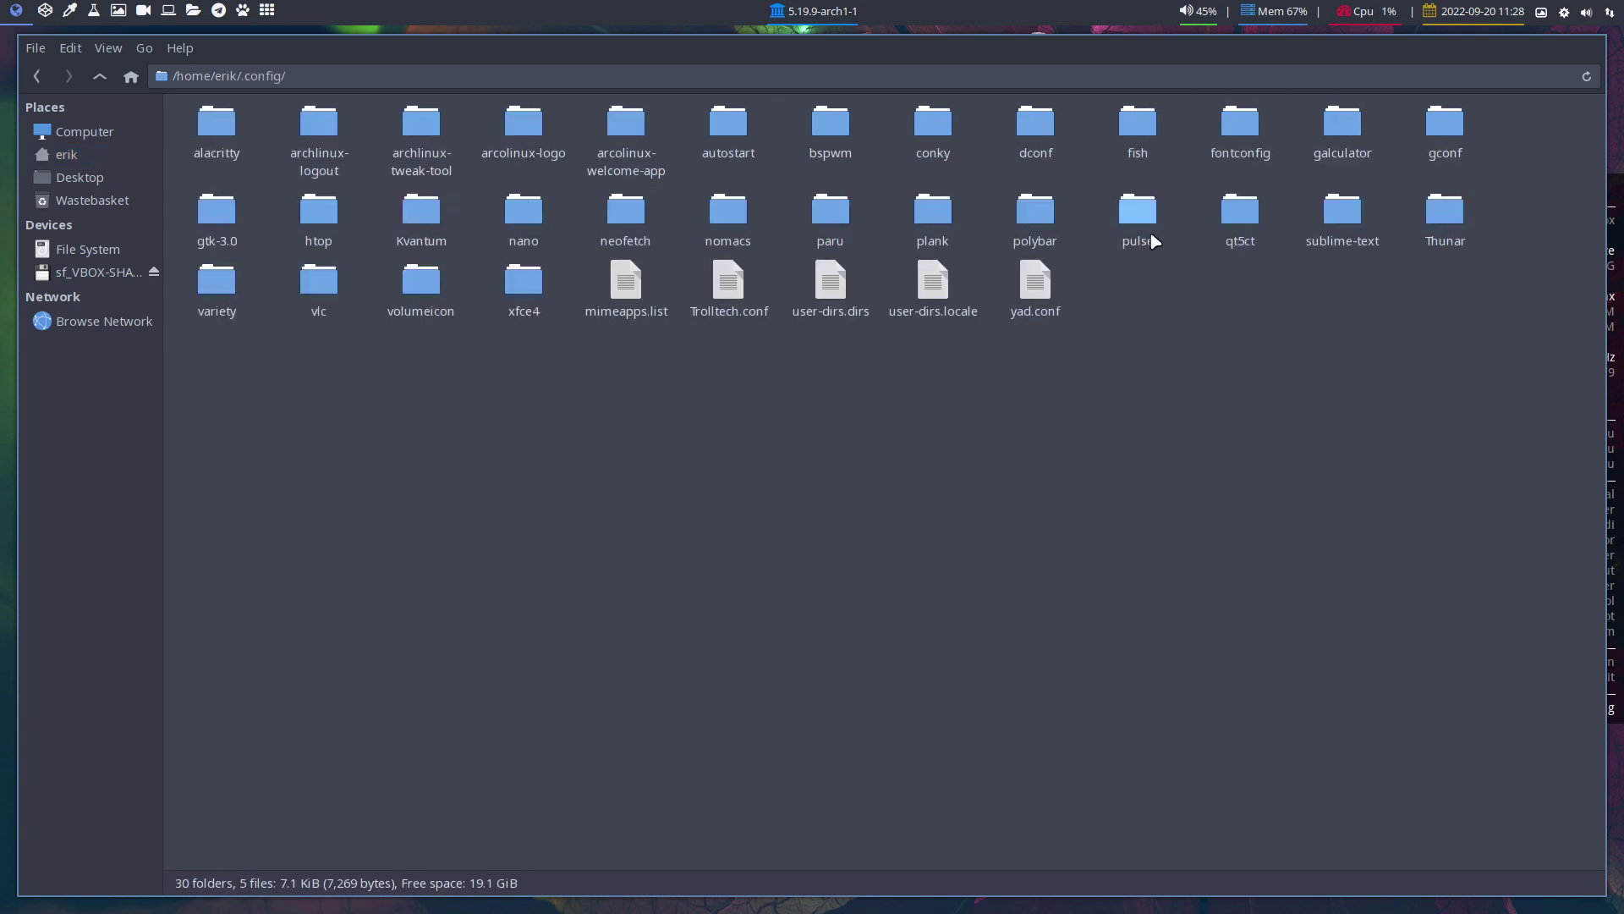
double_click(1049, 222)
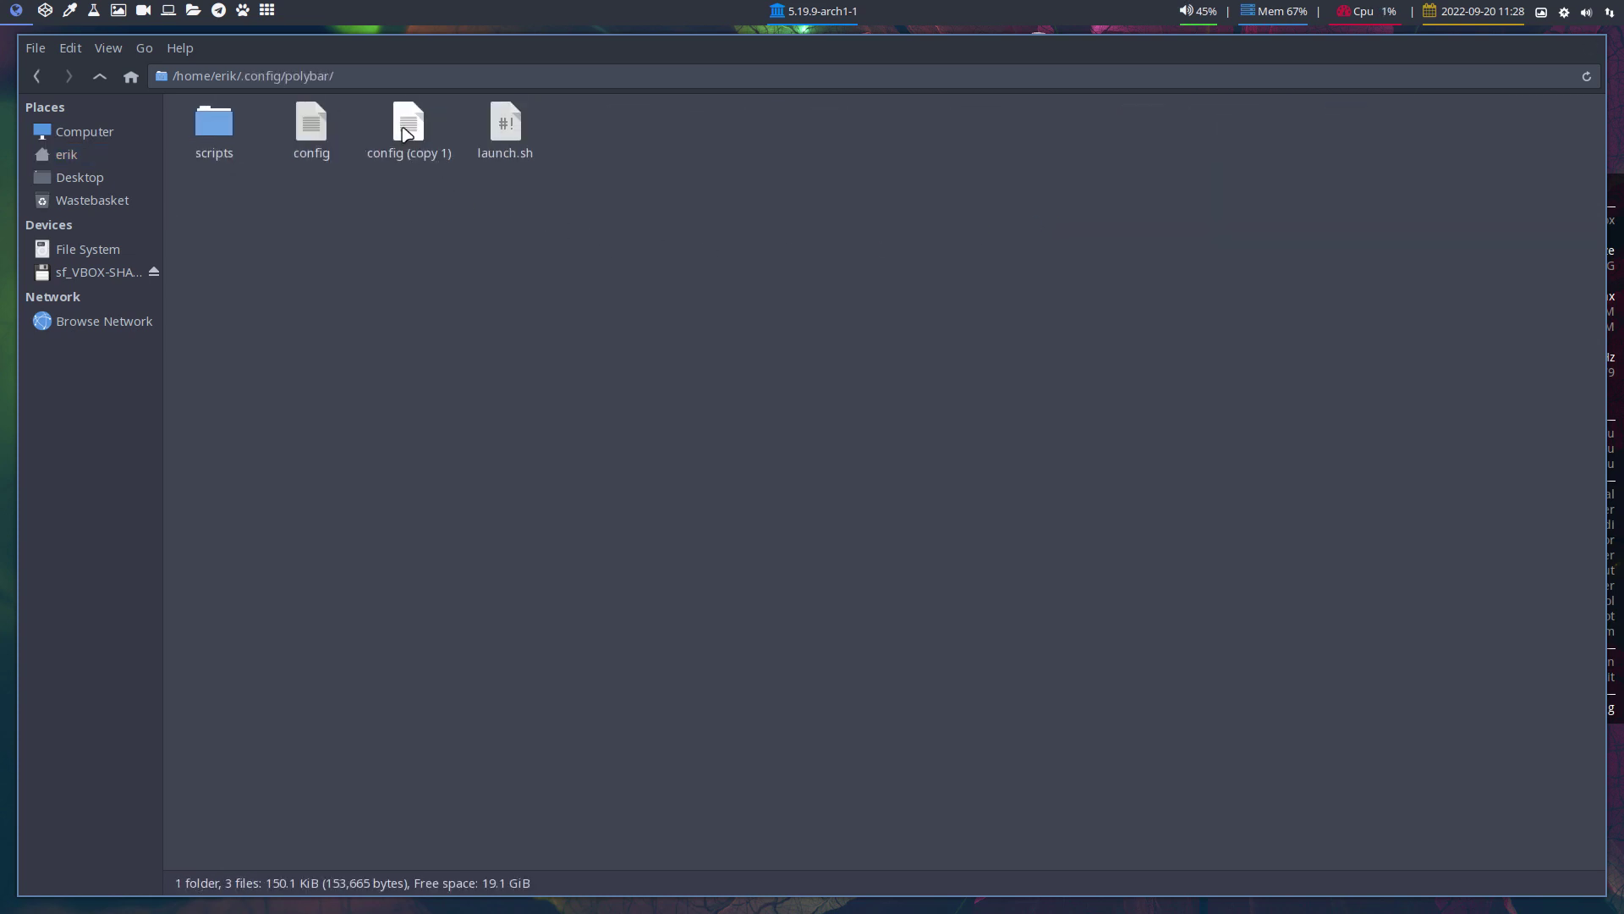
double_click(311, 125)
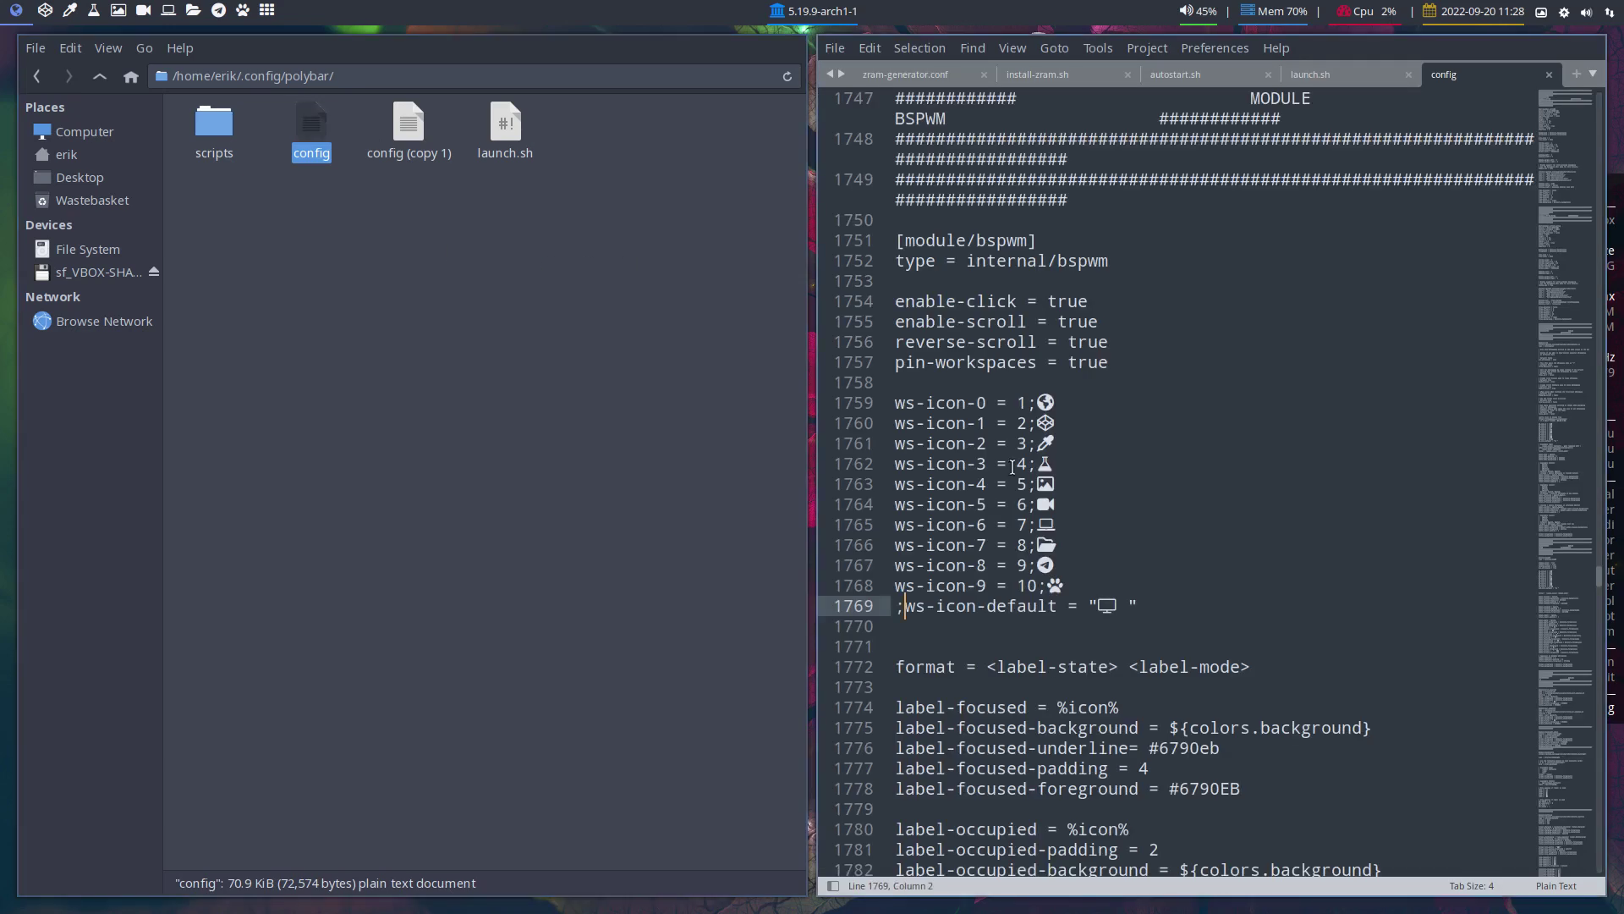
Delete the commented ws-icon-default line and the extra blank line below ws-icon-9, and save the config file
drag(1150, 605, 893, 599)
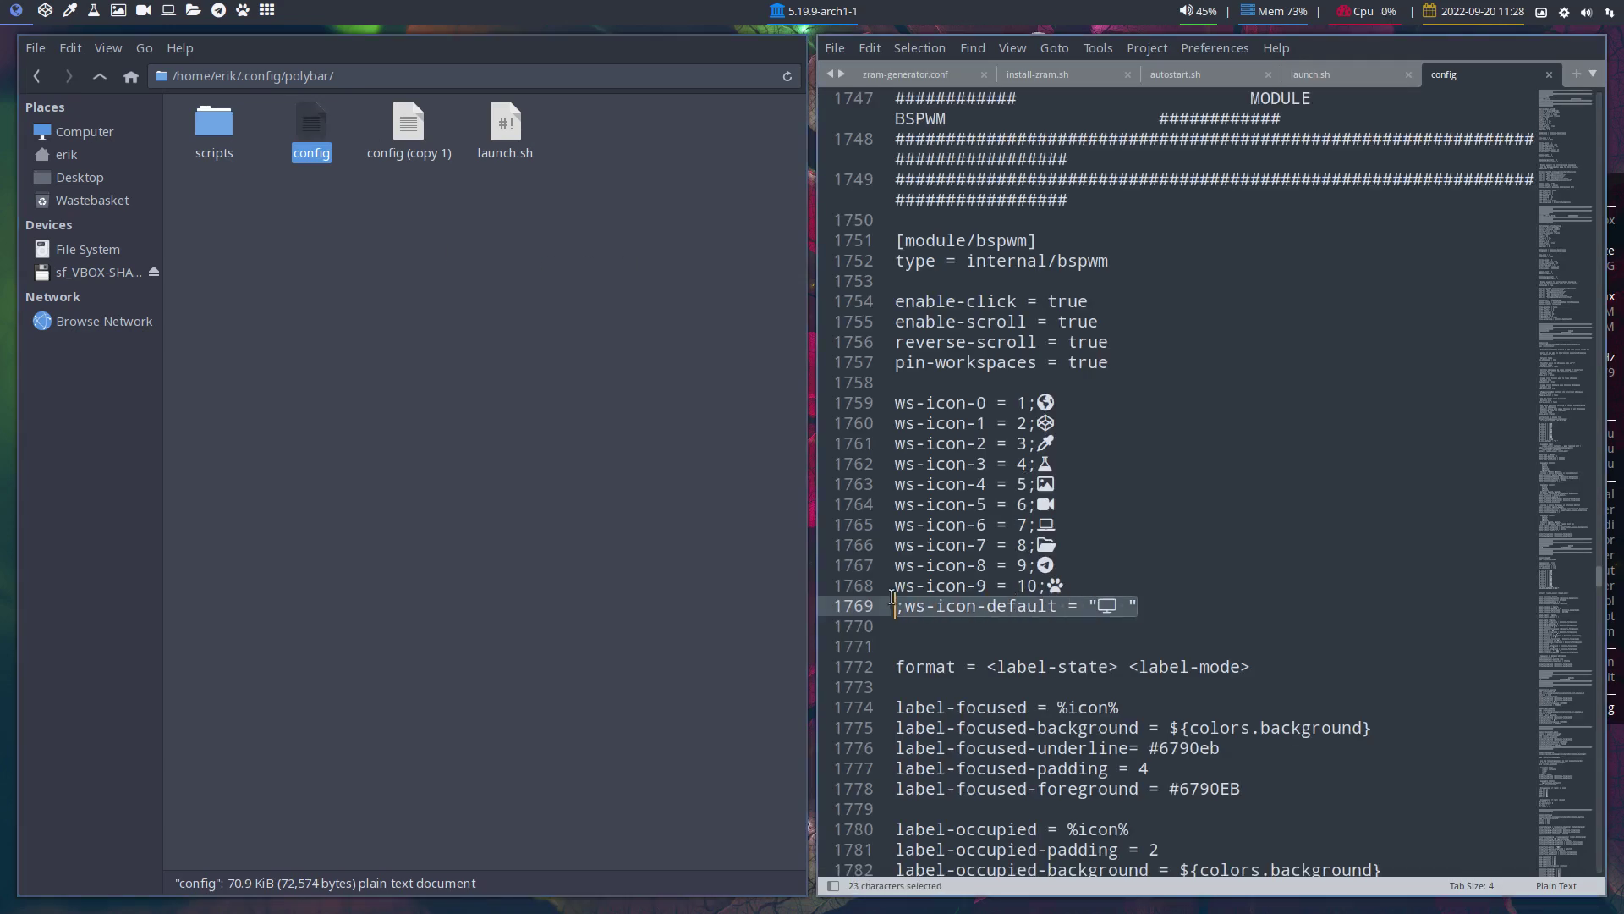
key(BackSpace)
key(BackSpace)
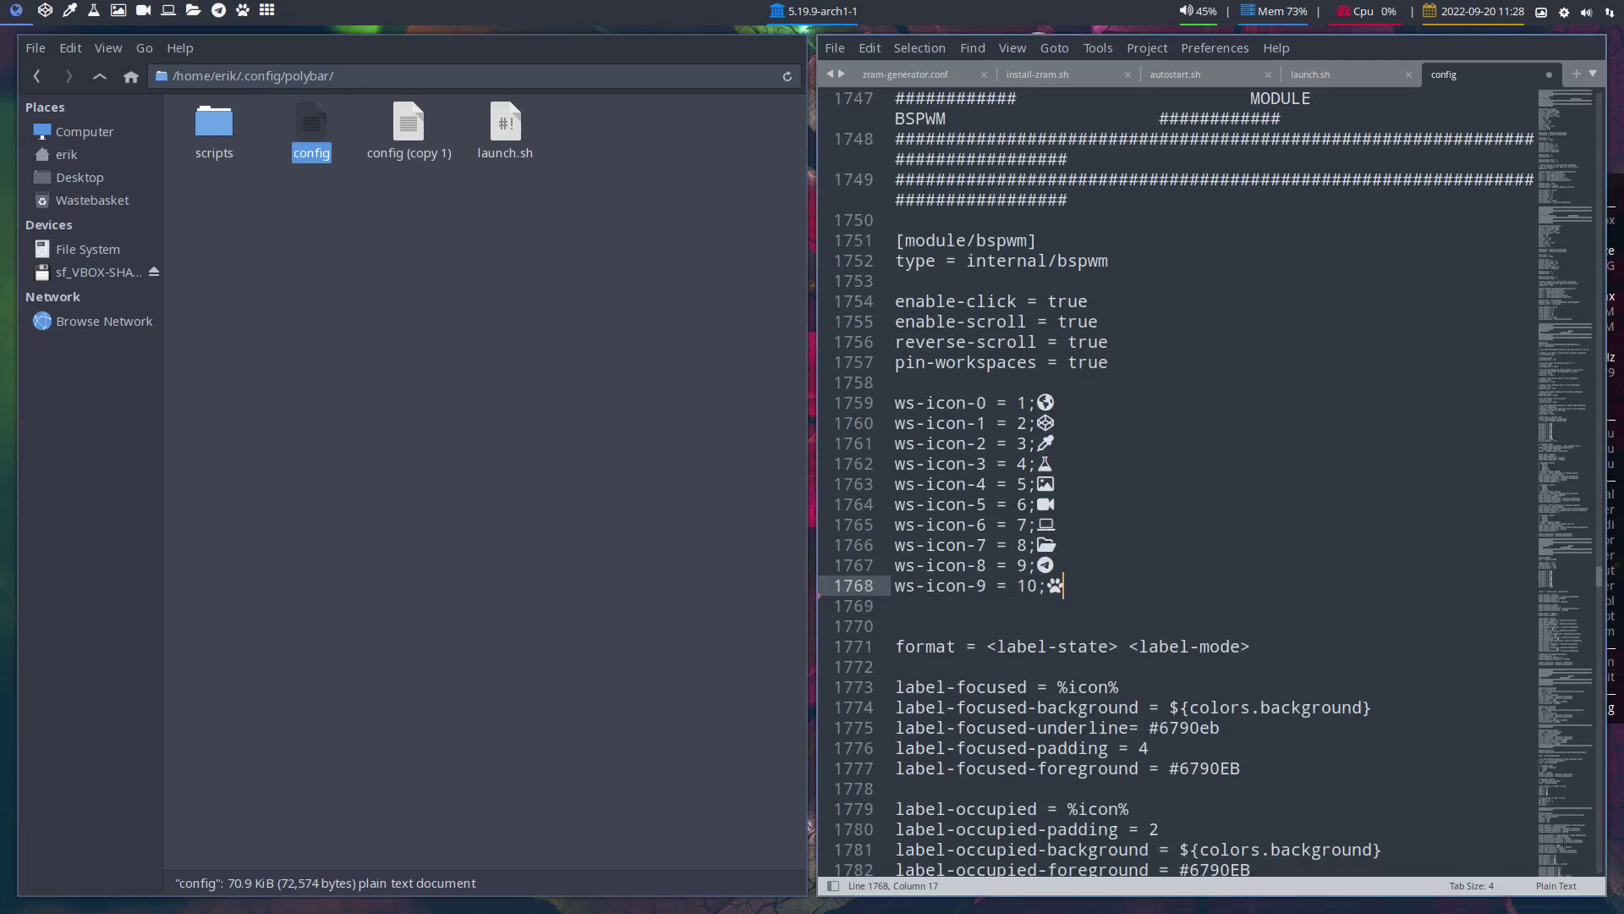
key(Delete)
key(ctrl+s)
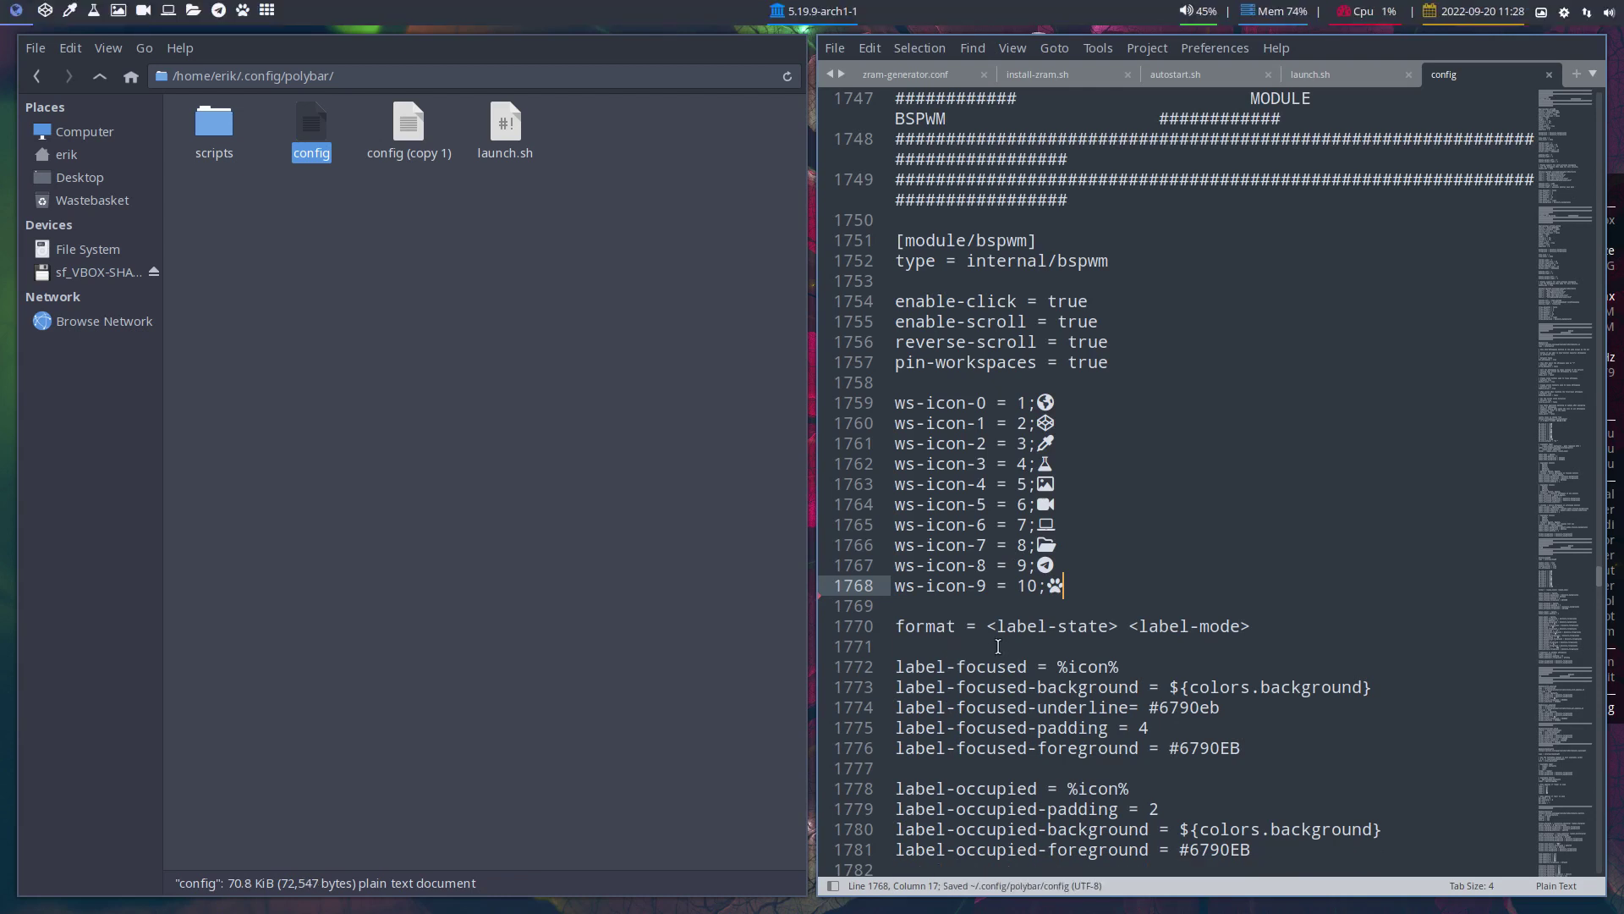
Examine the bspwm module's label settings below the workspace icons, highlighting the two label-pseudotiled lines
scroll(998, 646, down, 2)
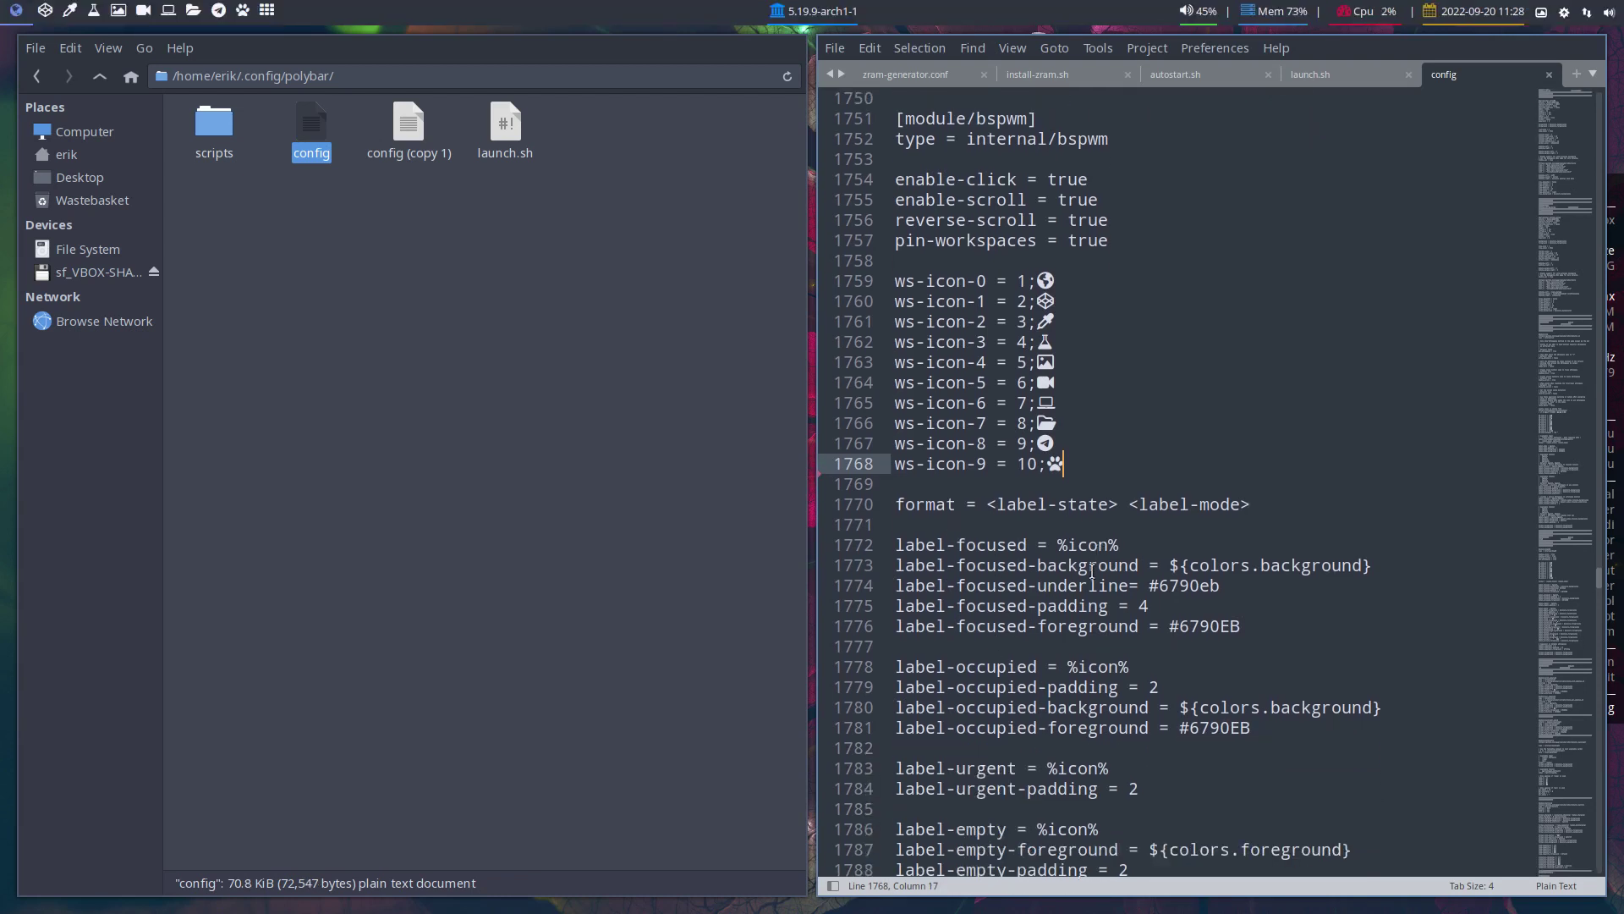
scroll(1092, 574, down, 2)
scroll(1091, 574, down, 5)
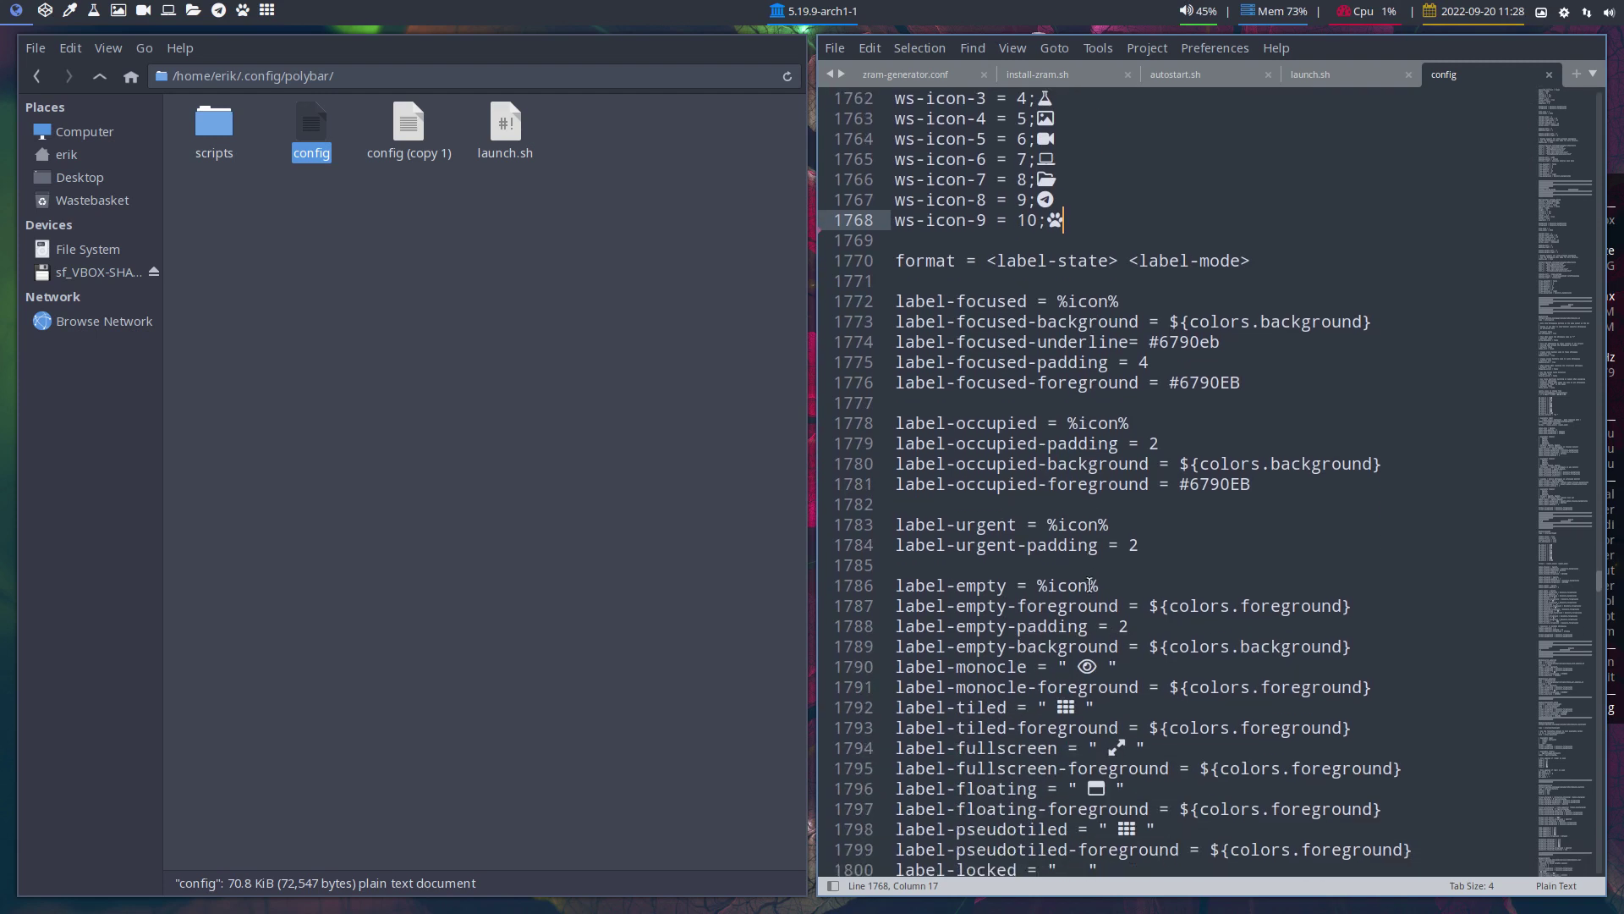
scroll(1096, 643, down, 4)
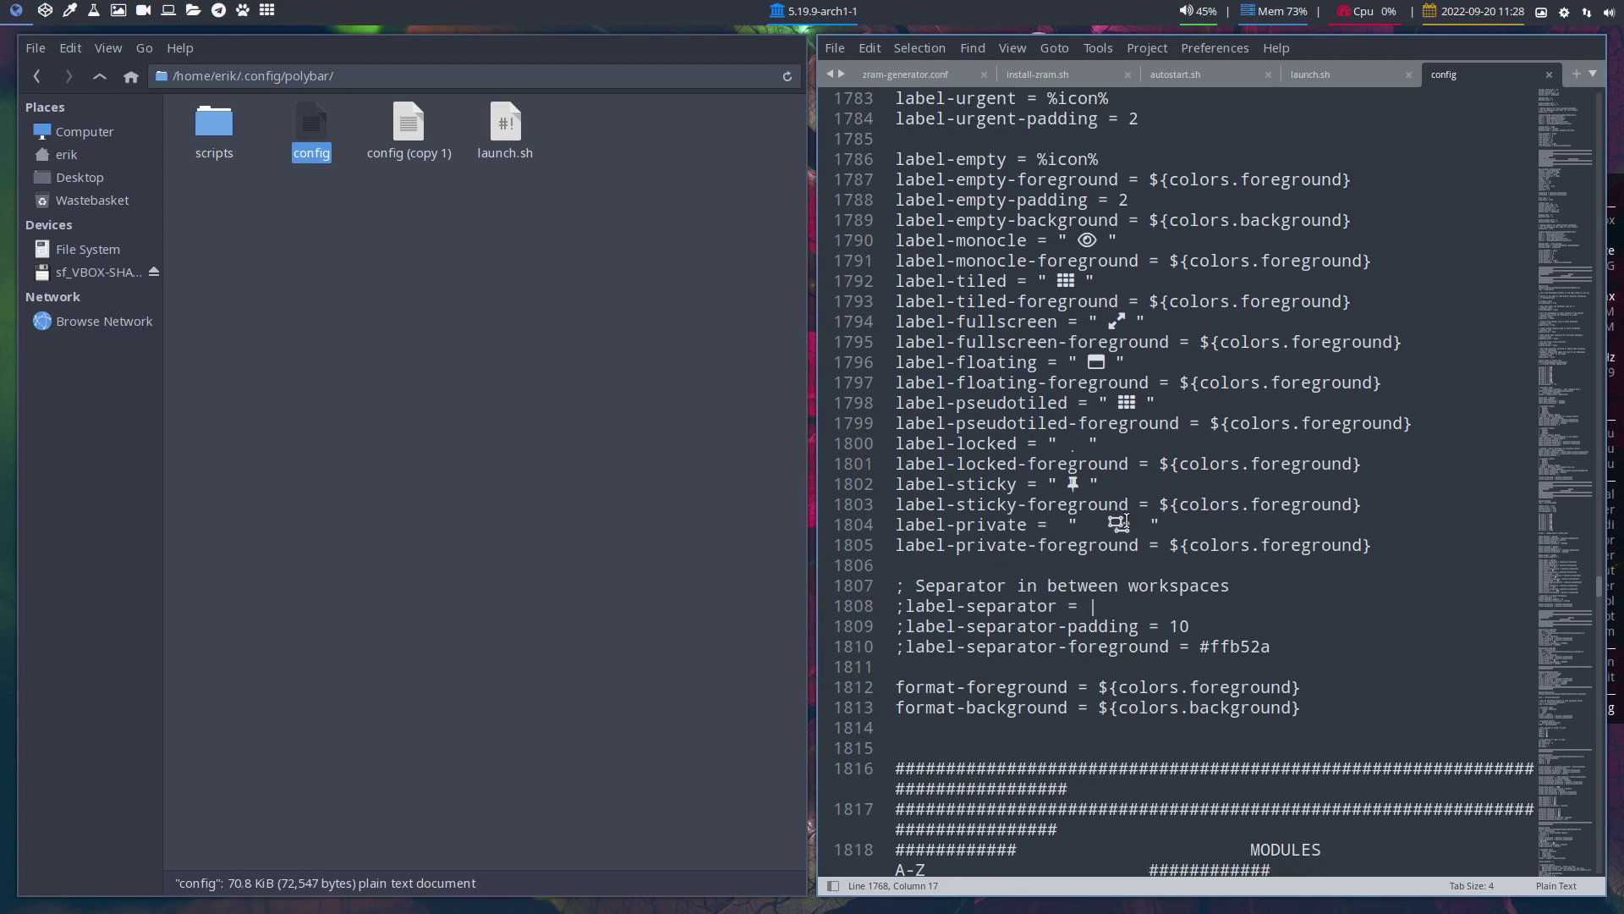
click(1152, 403)
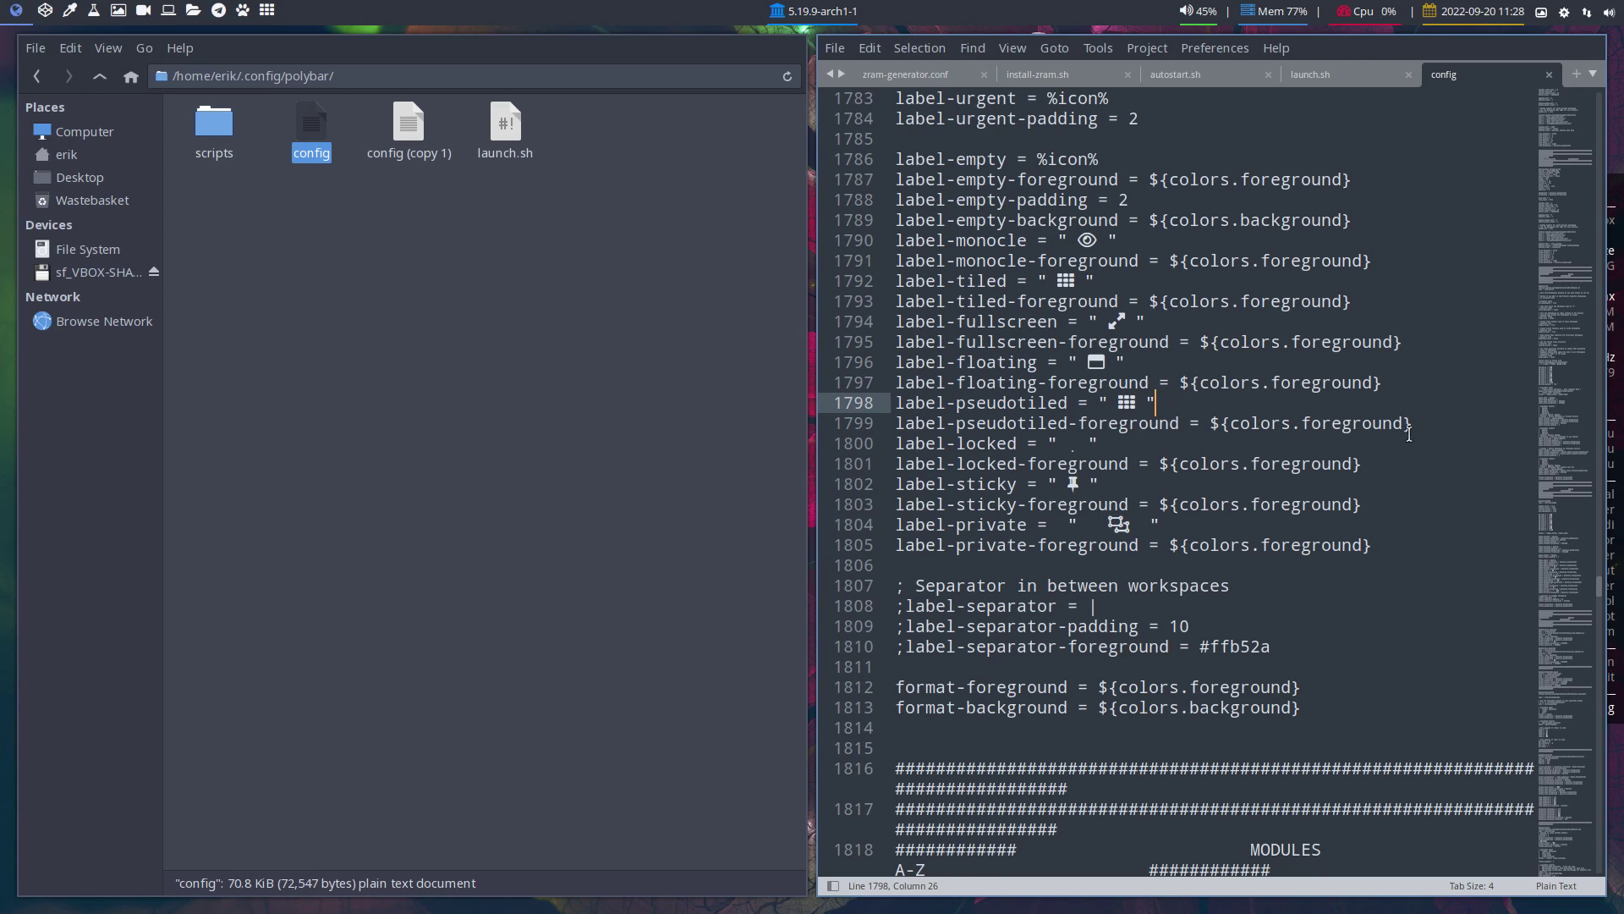
drag(1420, 425, 856, 406)
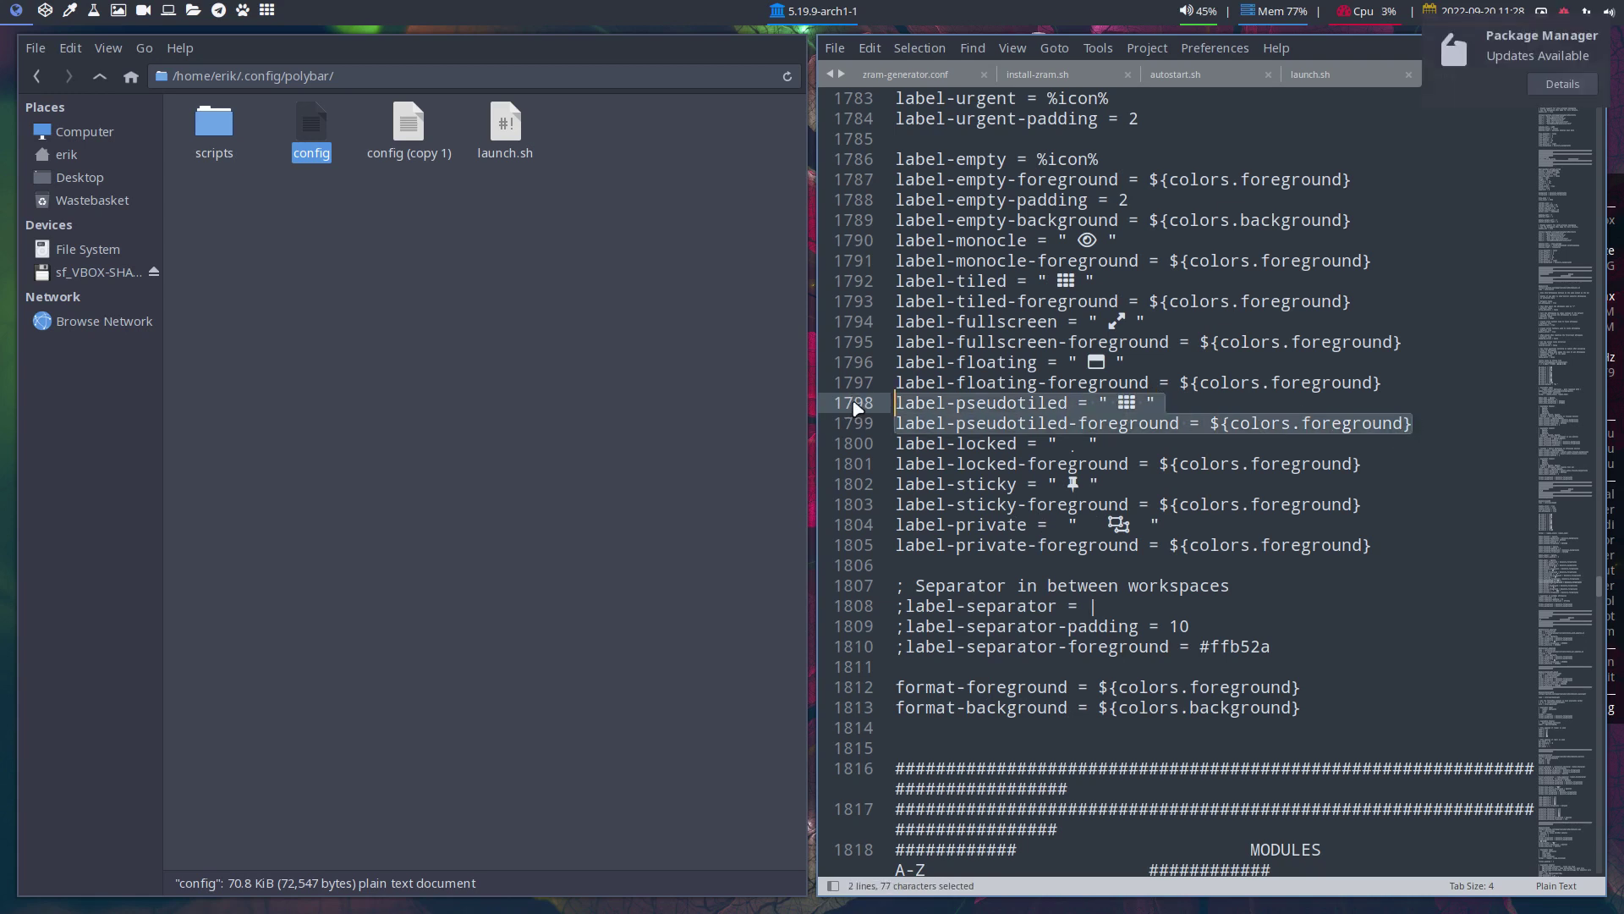
click(898, 404)
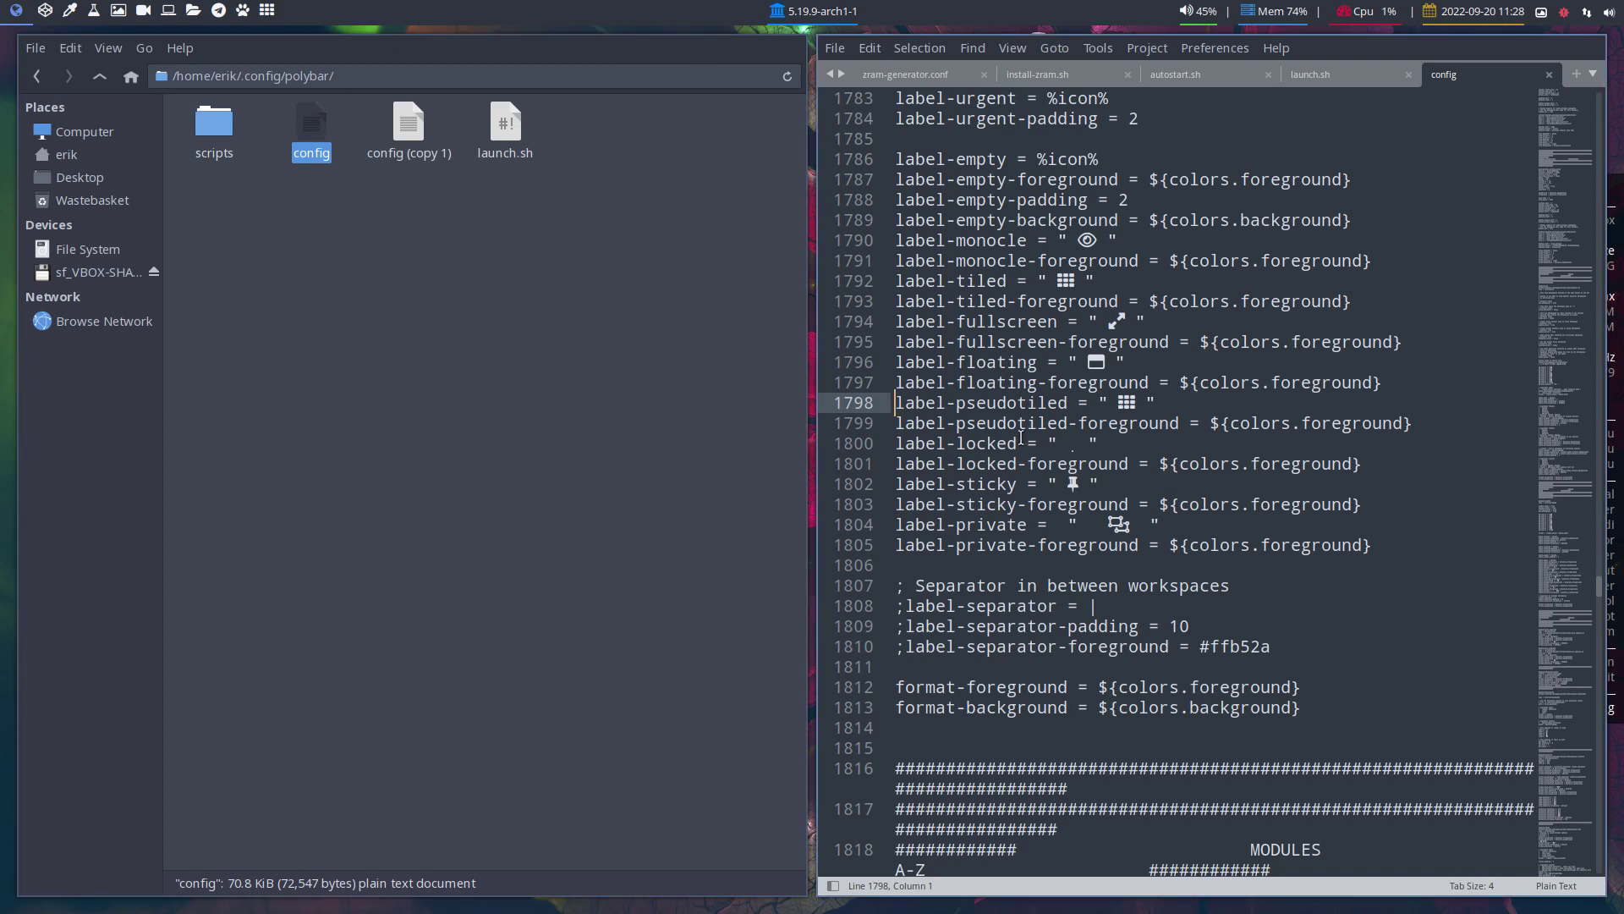
Delete the label-pseudotiled and label-pseudotiled-foreground lines from the bspwm module and save the config file
scroll(1017, 487, up, 2)
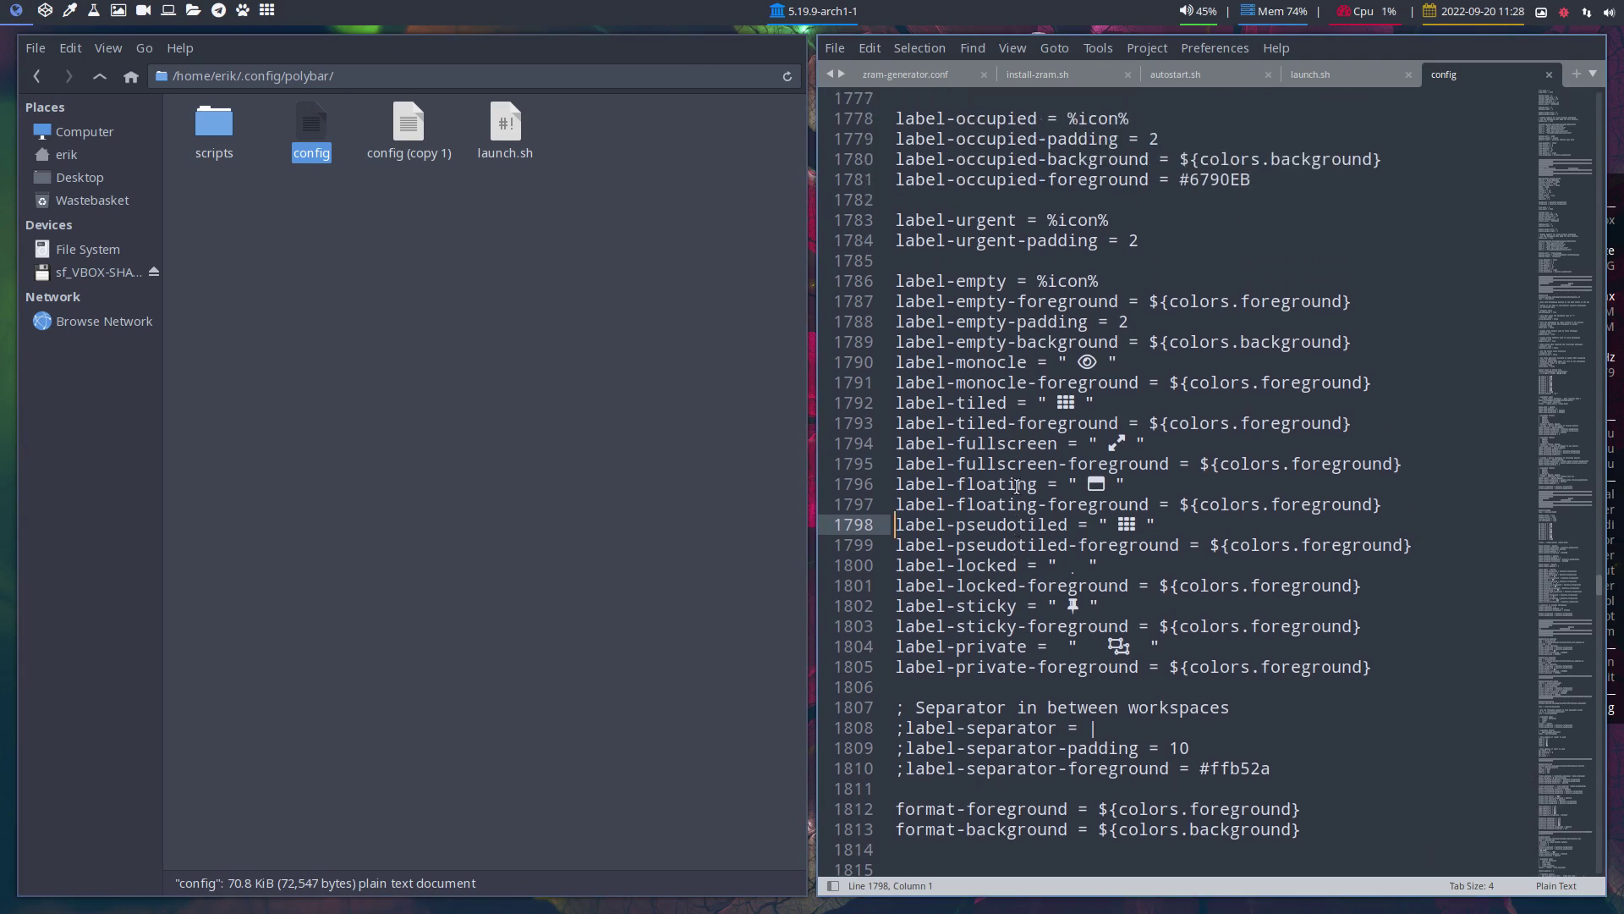
scroll(1017, 487, up, 1)
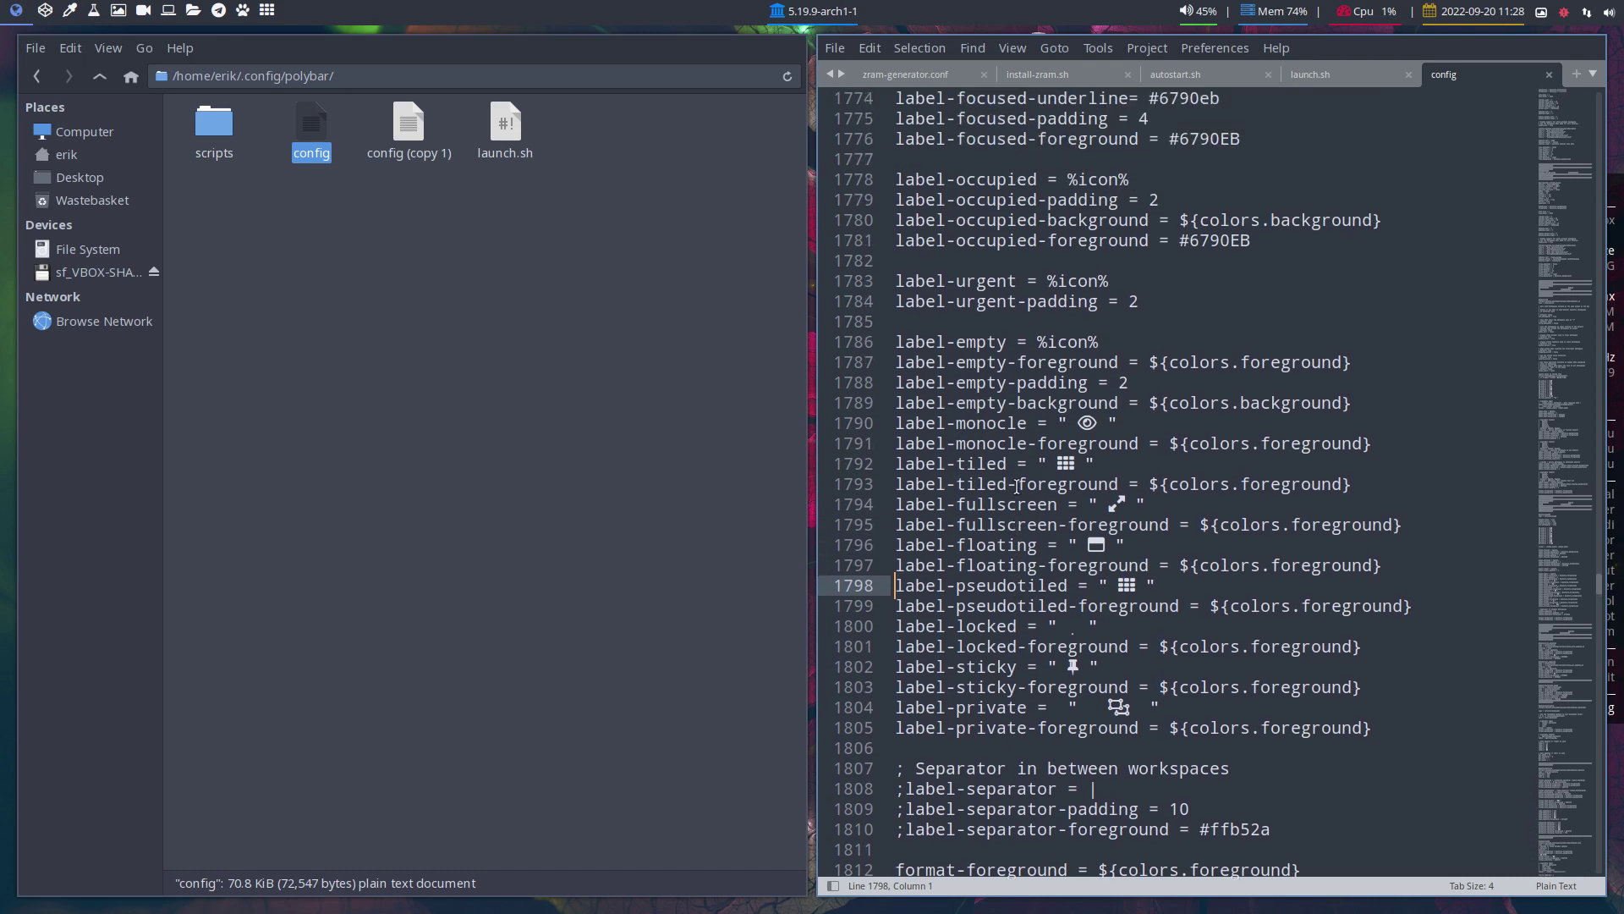
drag(1175, 590, 898, 587)
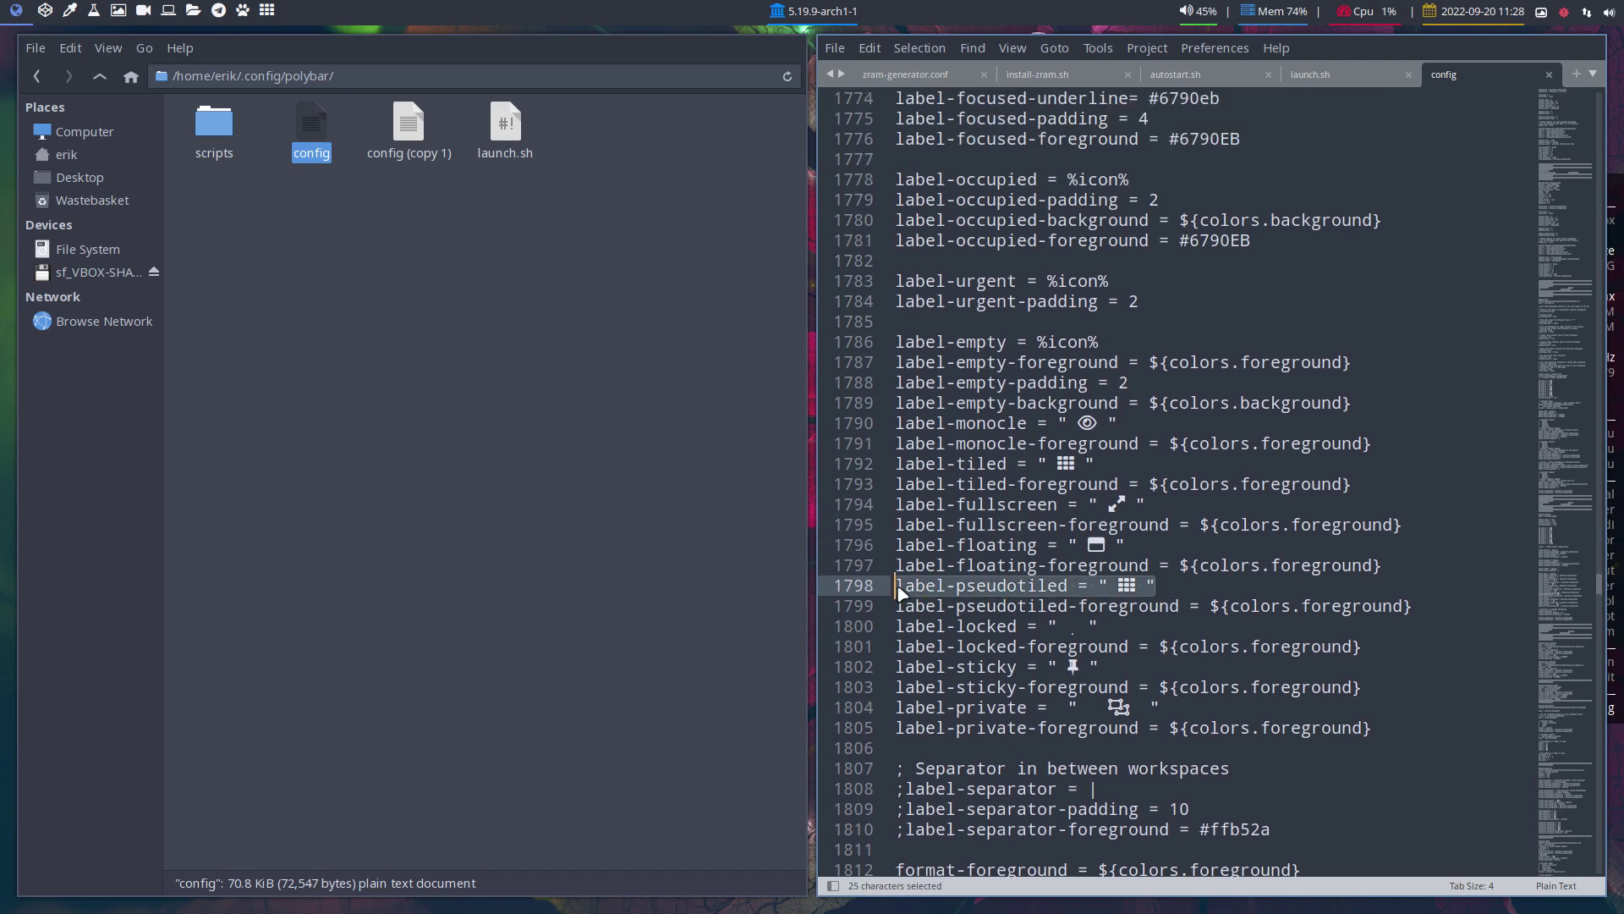
drag(1411, 606, 900, 585)
key(Delete)
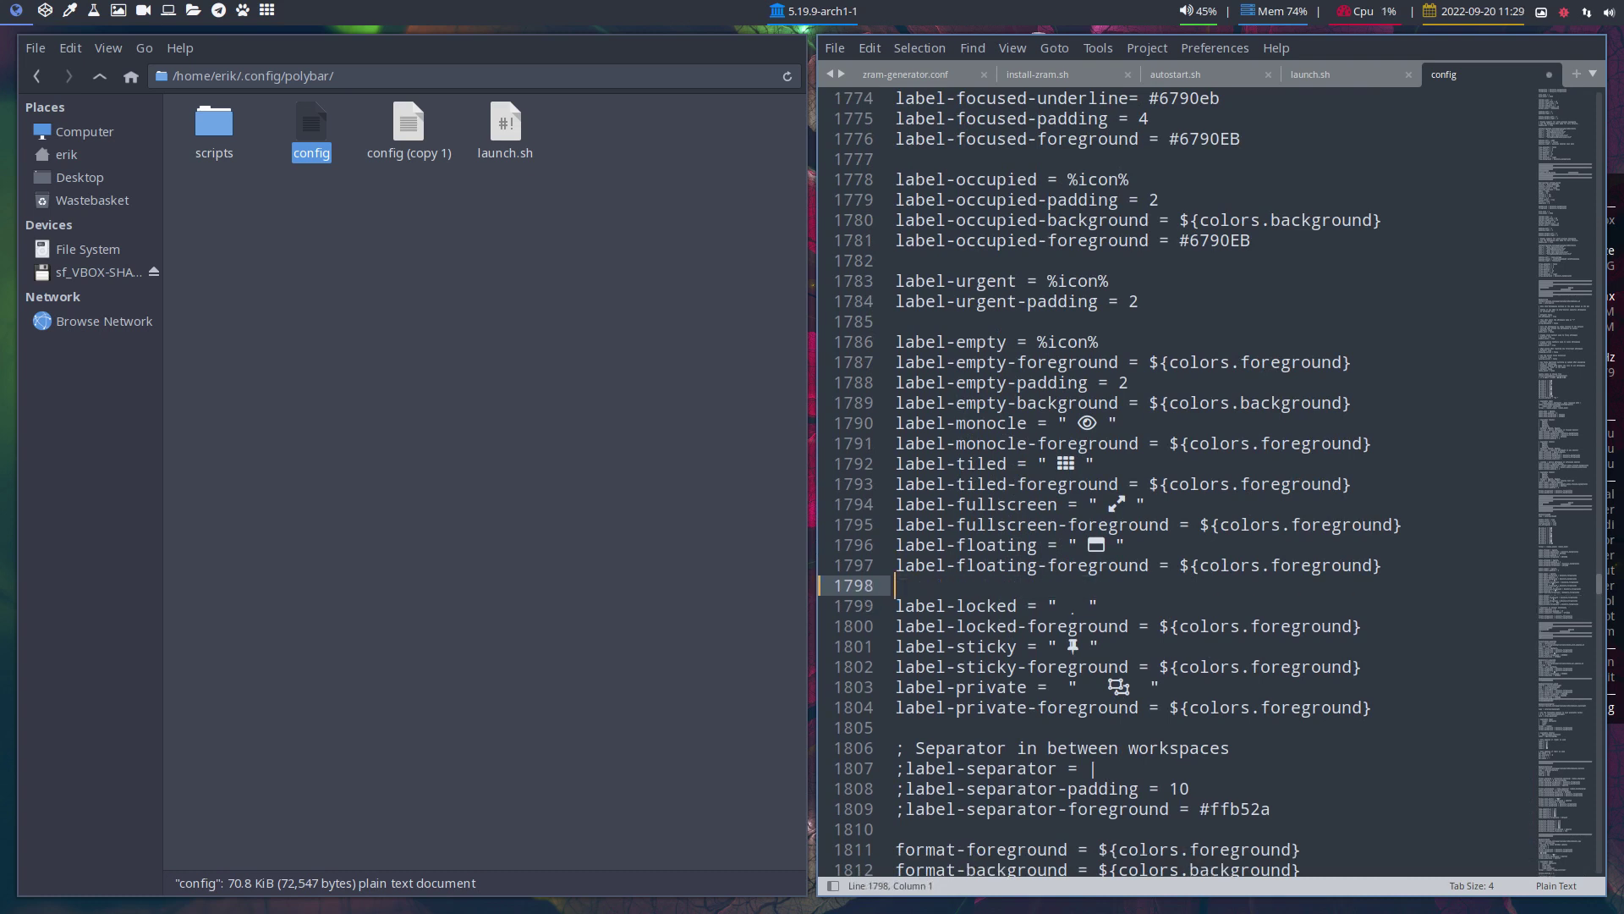
key(Delete)
key(ctrl+s)
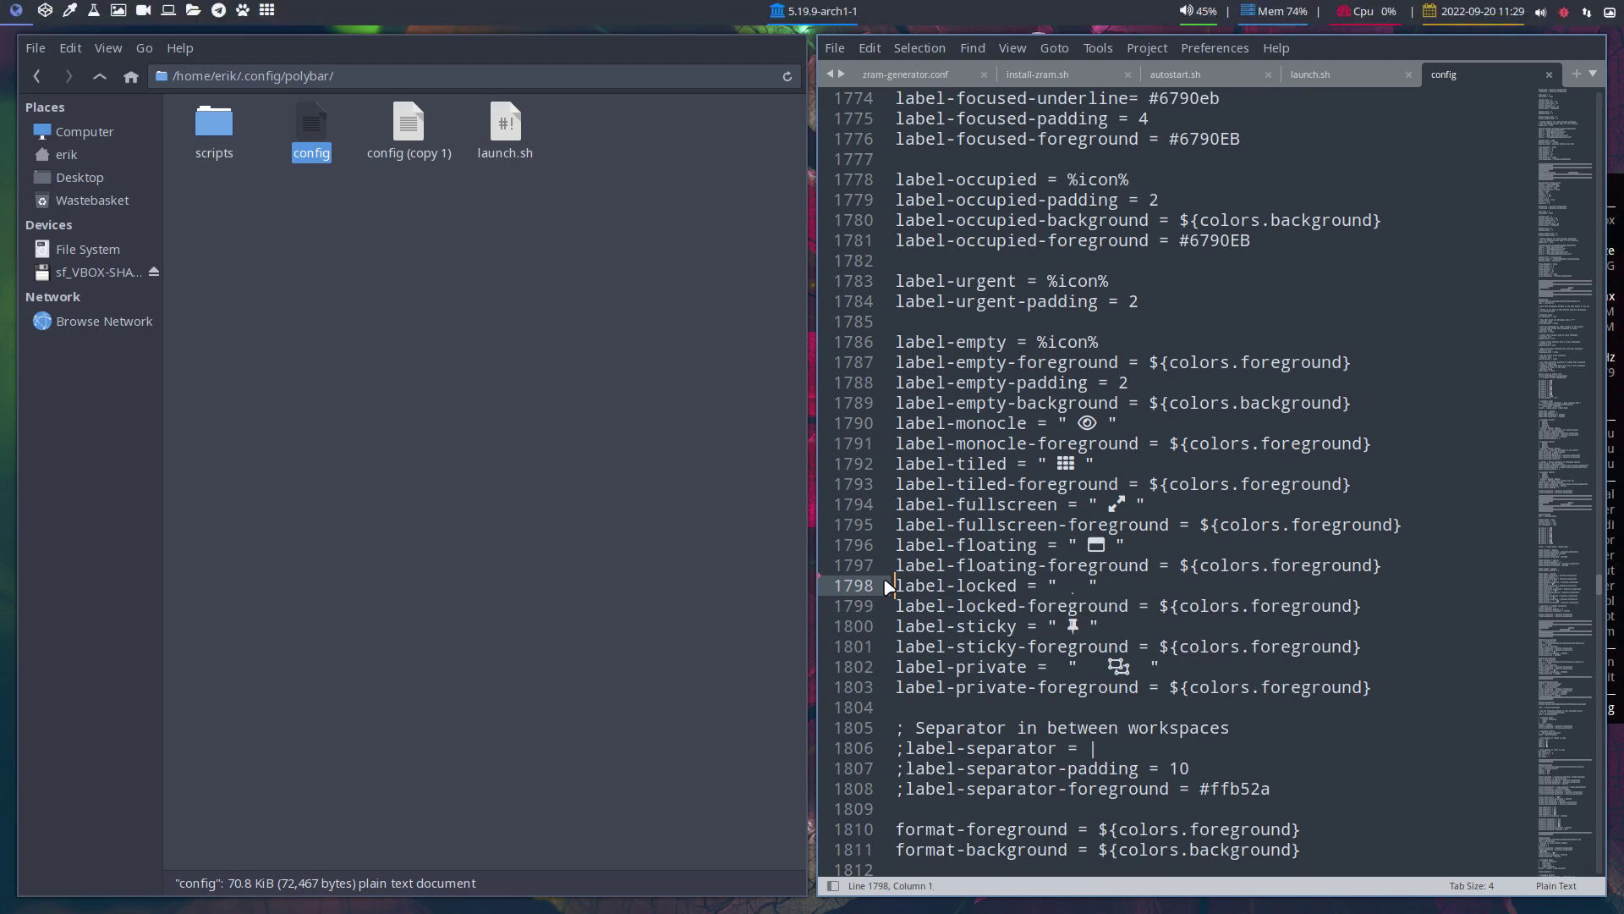
End the current session to reload the edited polybar configuration, and log back in by entering the account password
key(super+x)
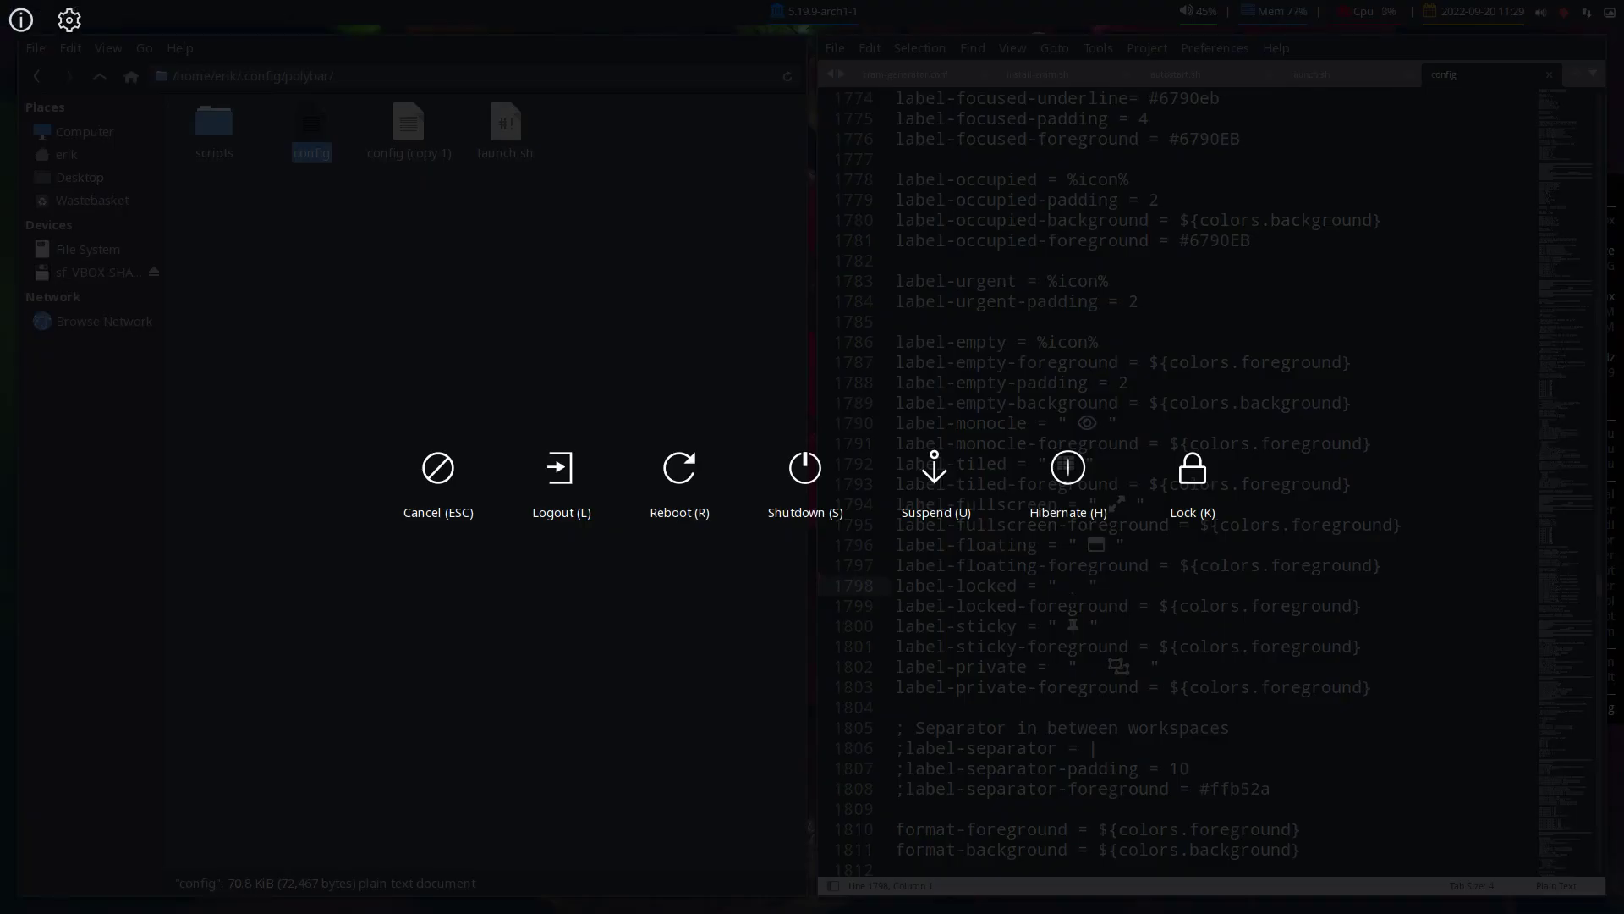
key(r)
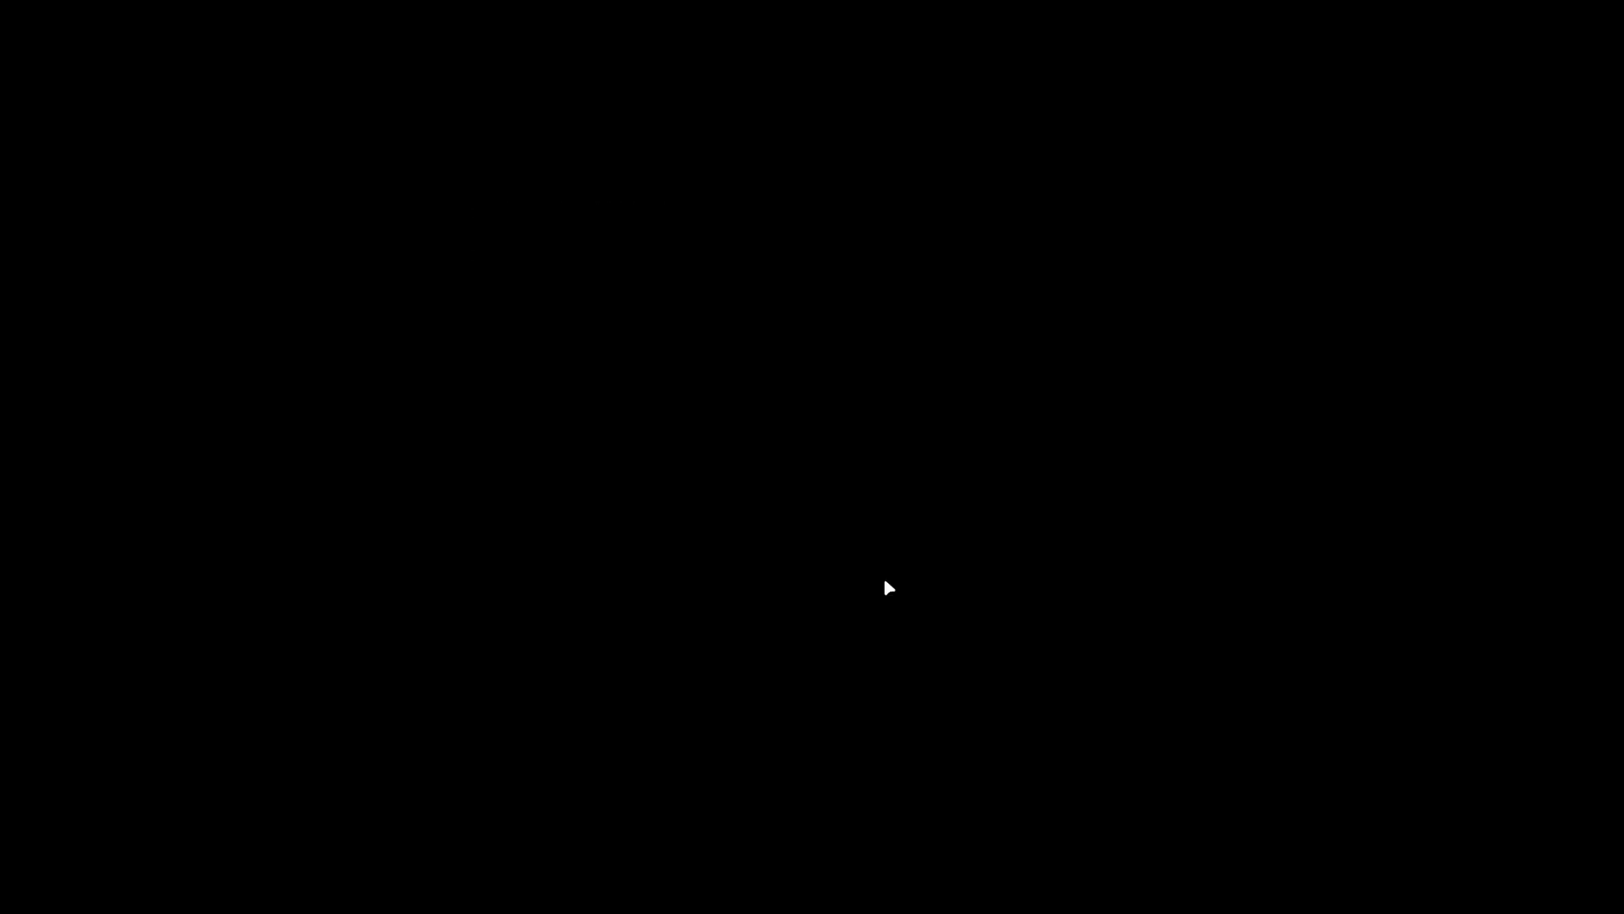
text(*****)
key(Return)
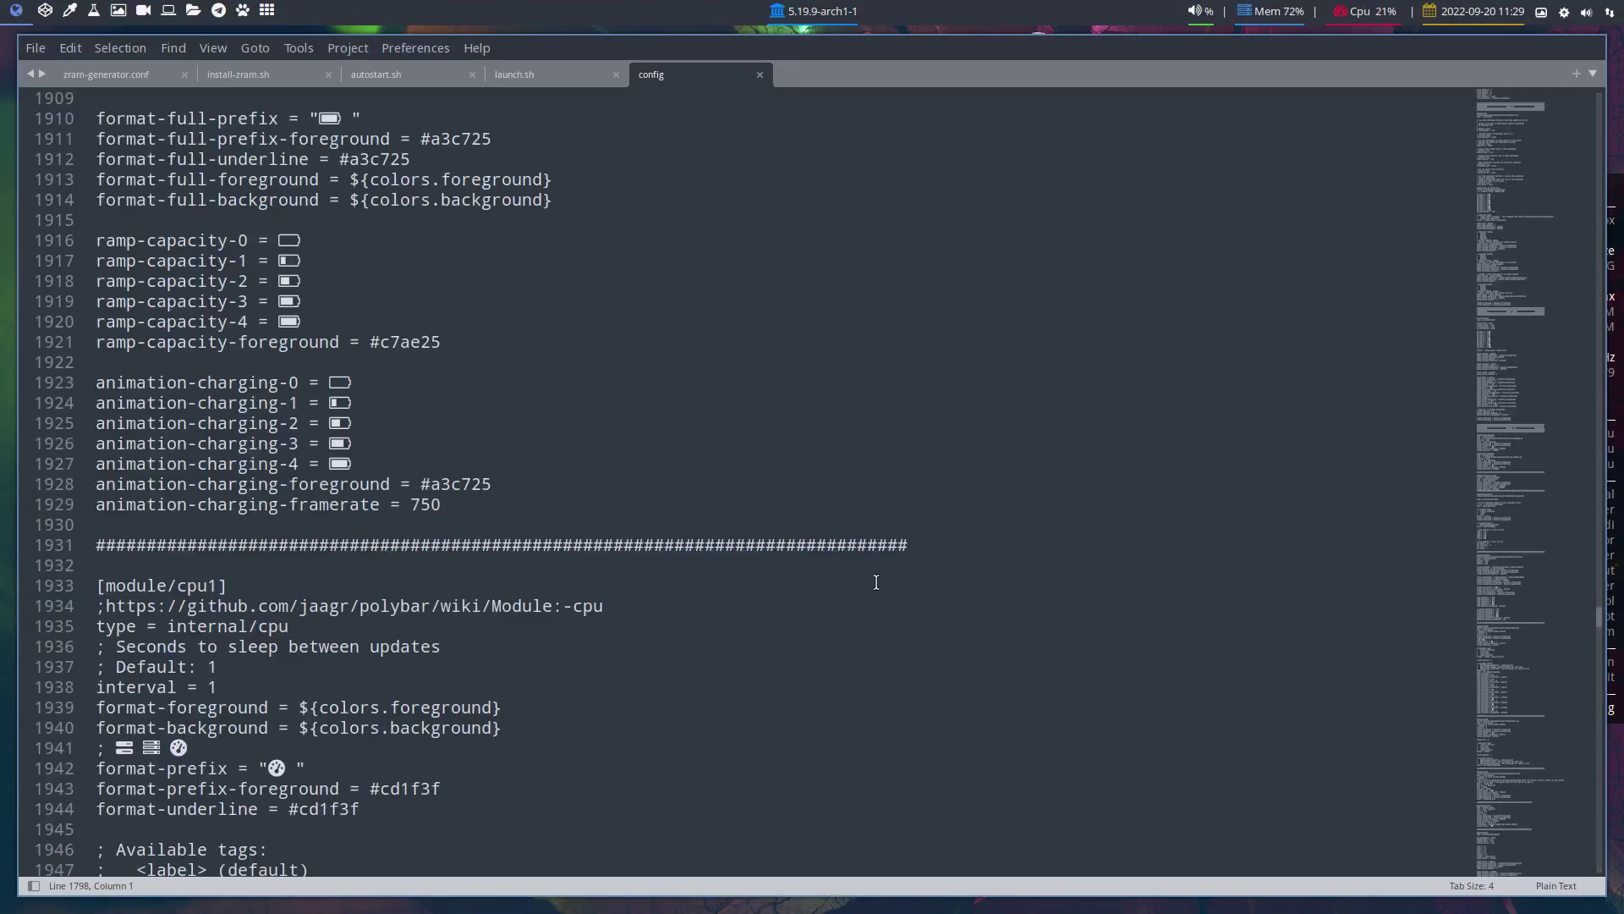
Locate the bspwm module section in the polybar config file by searching for "bspwm"
scroll(433, 674, down, 4)
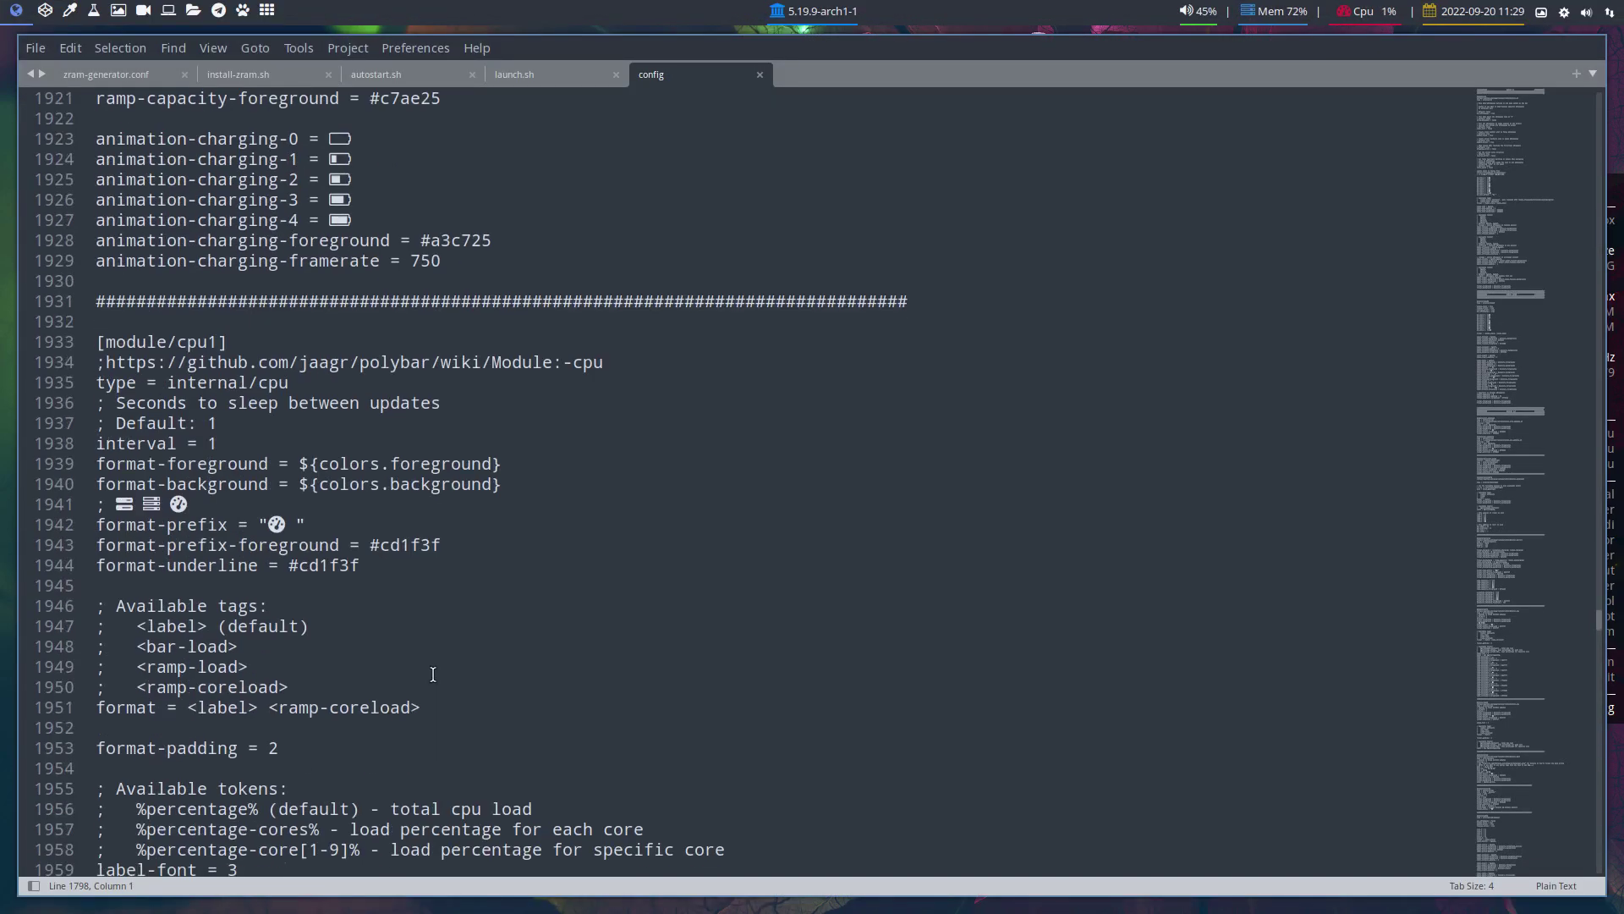
scroll(433, 674, down, 6)
scroll(433, 674, down, 15)
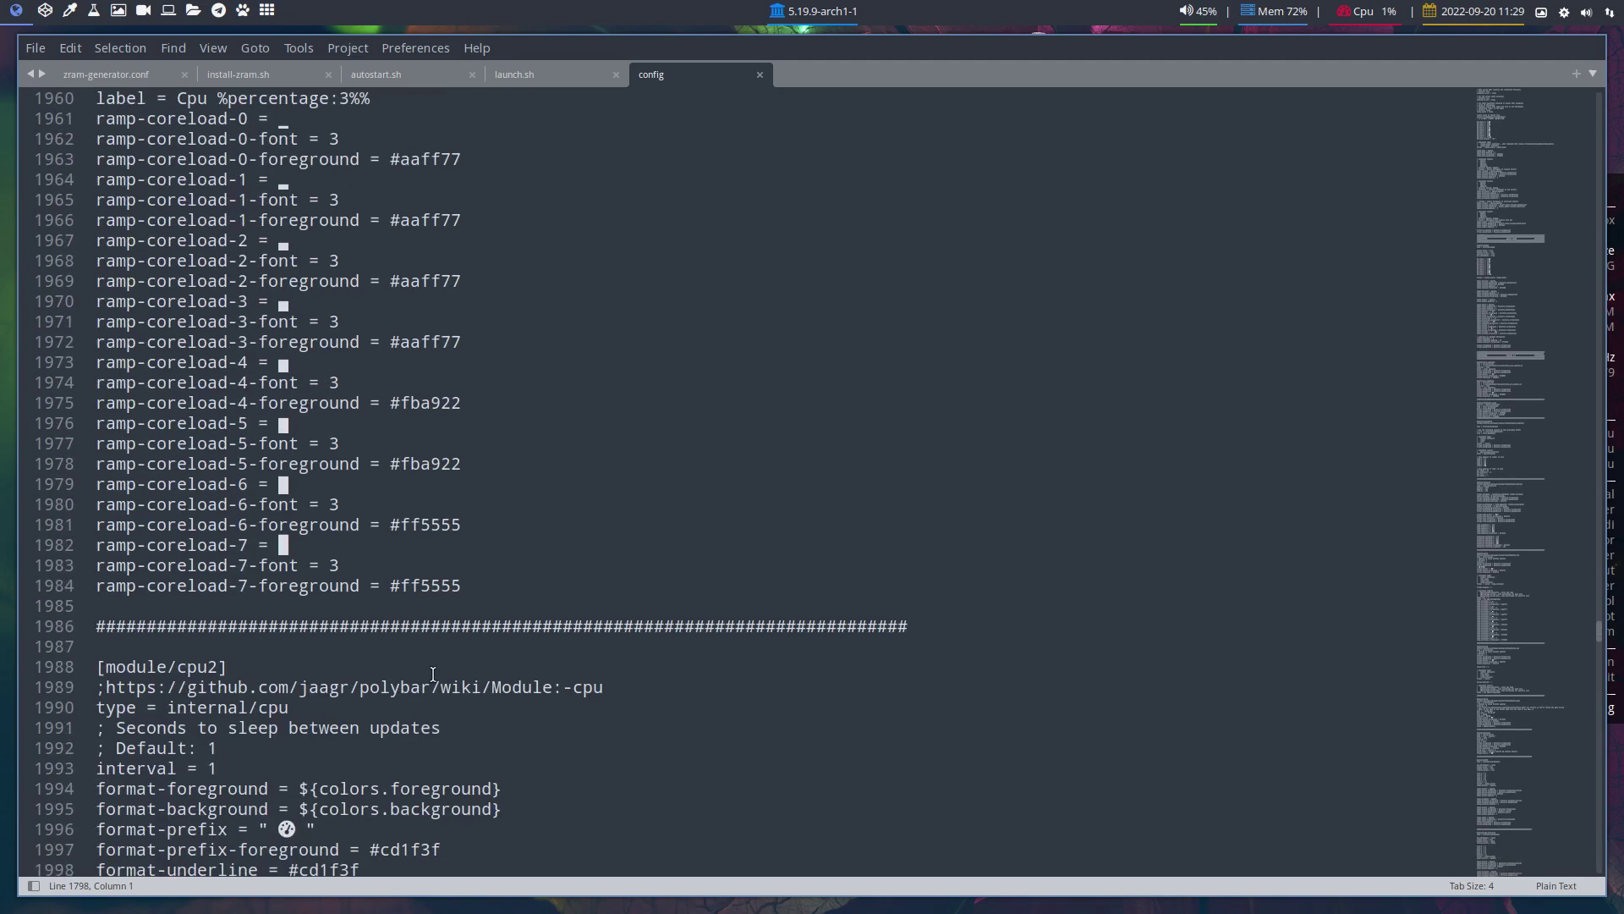
scroll(433, 674, down, 15)
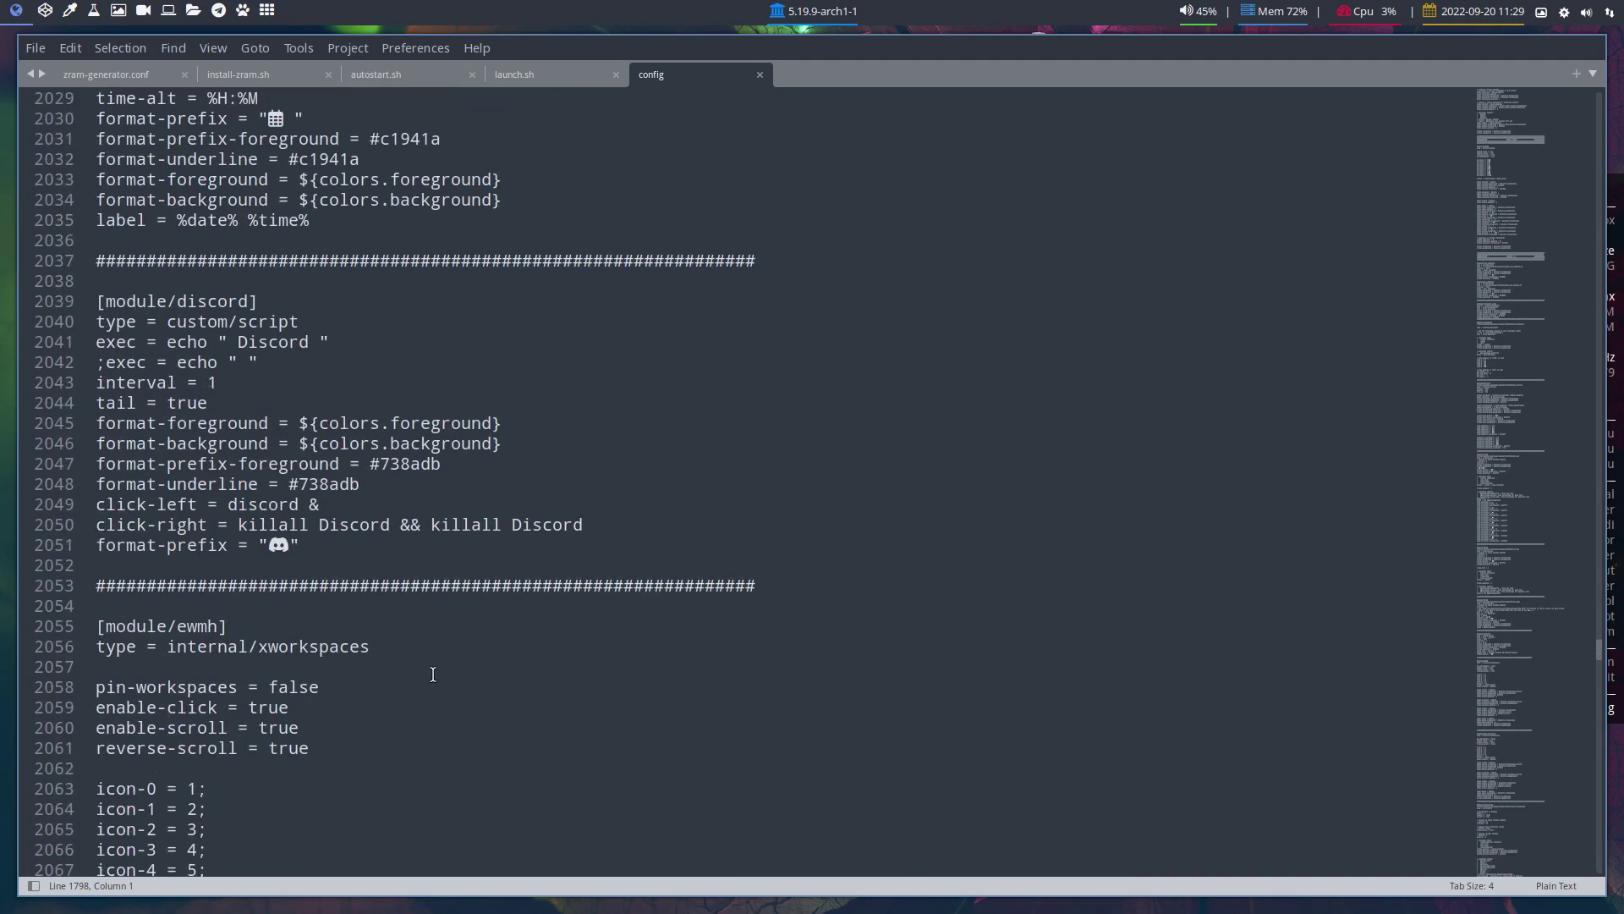
scroll(434, 674, up, 20)
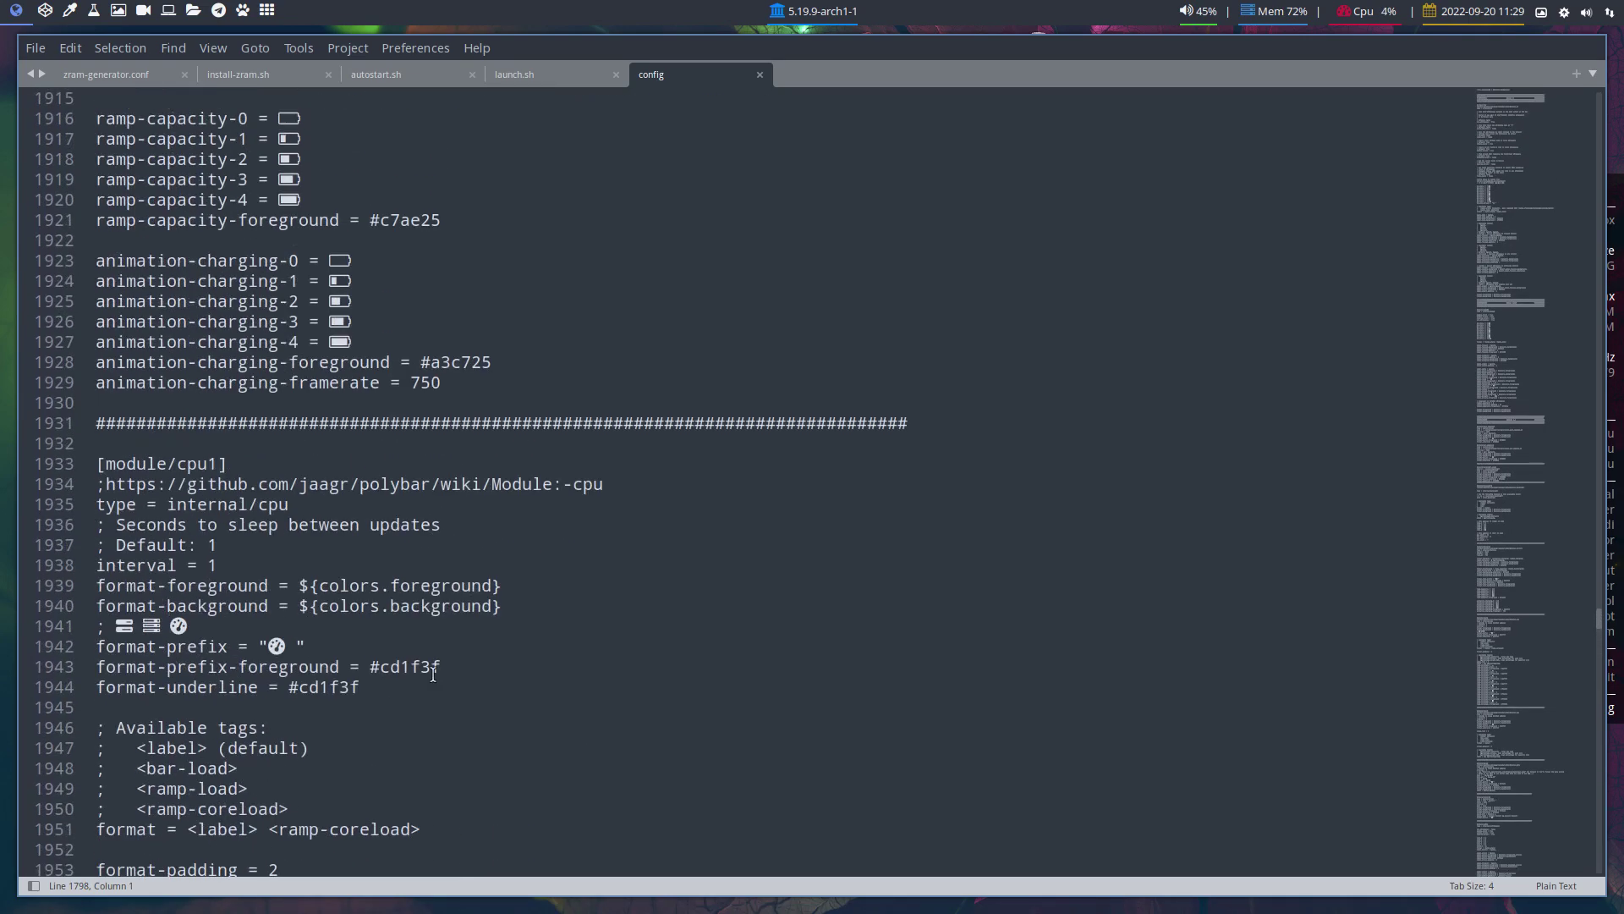
click(516, 668)
key(ctrl+f)
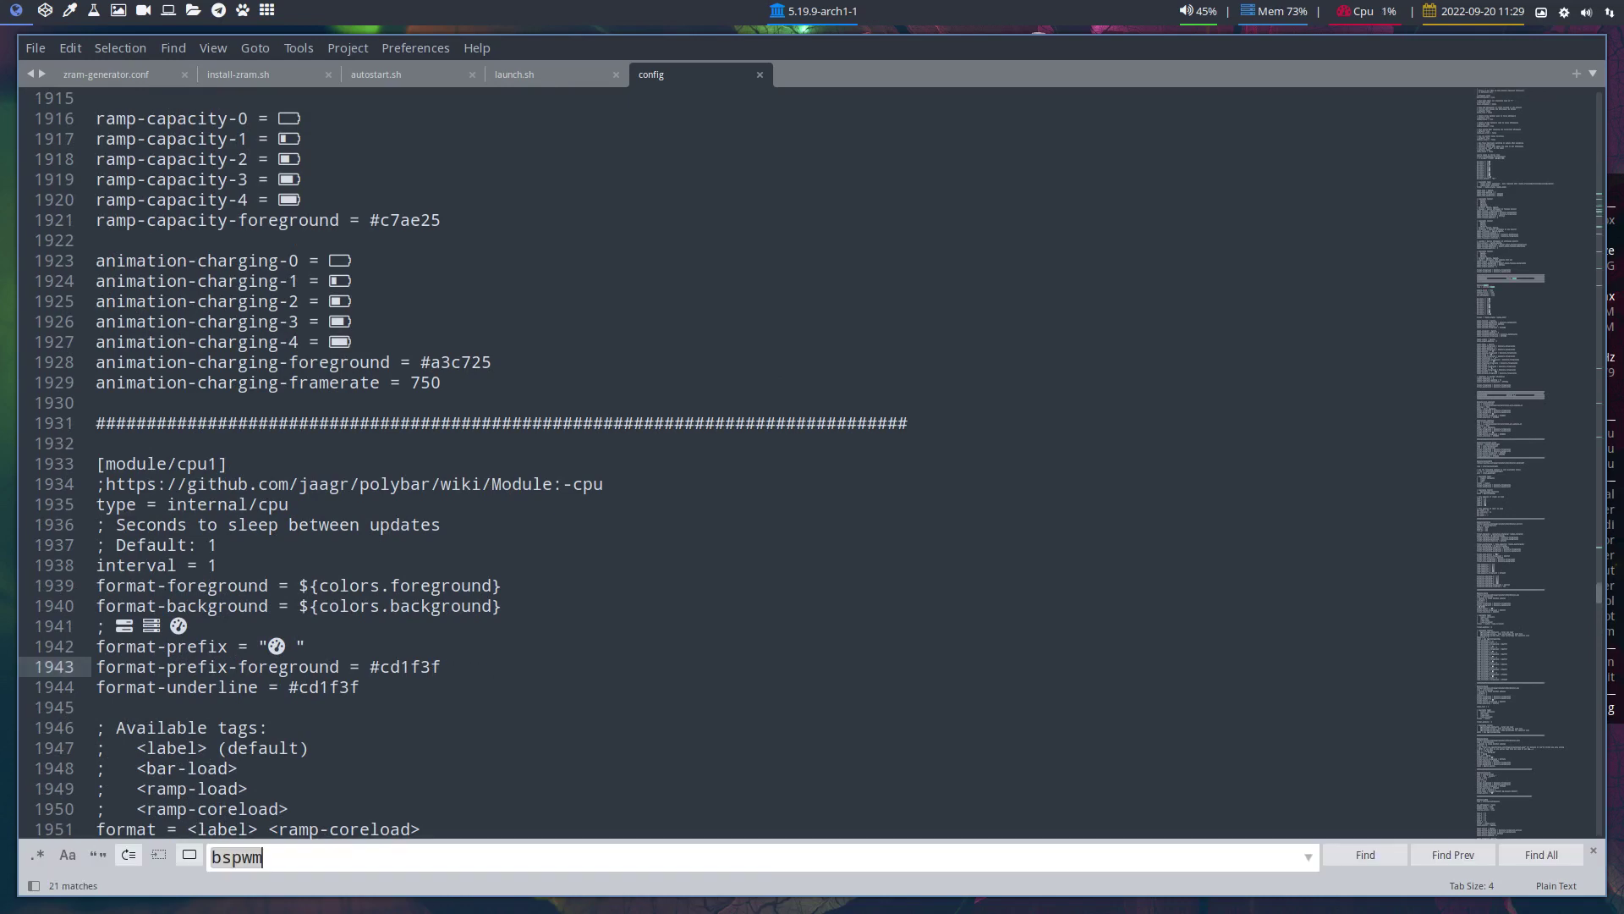
click(1387, 855)
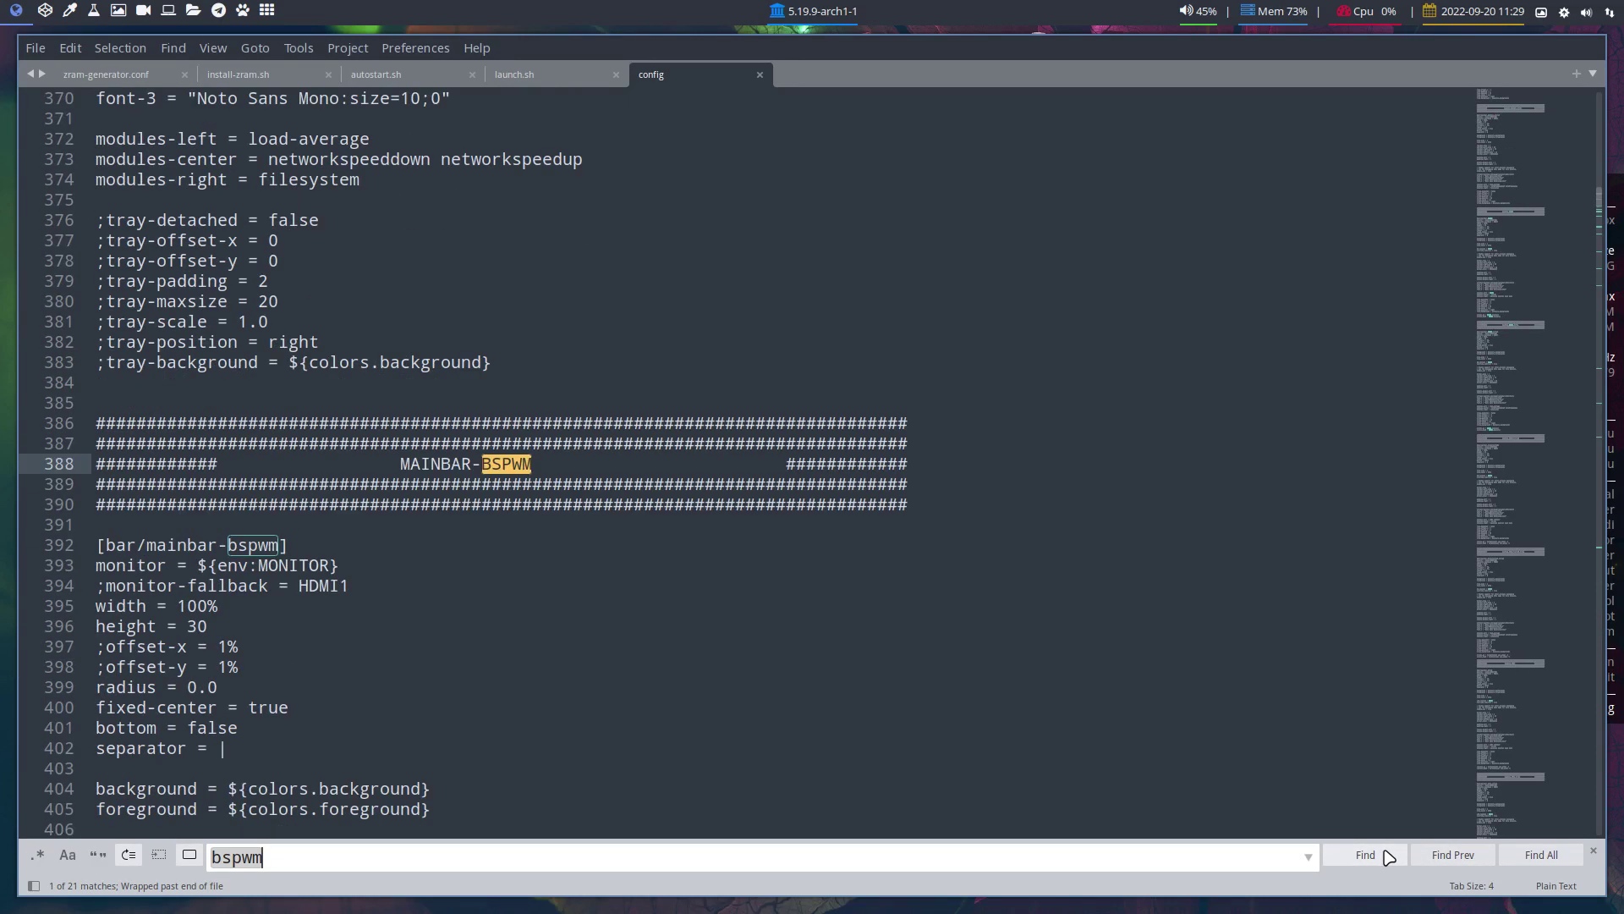
click(1388, 855)
click(1387, 855)
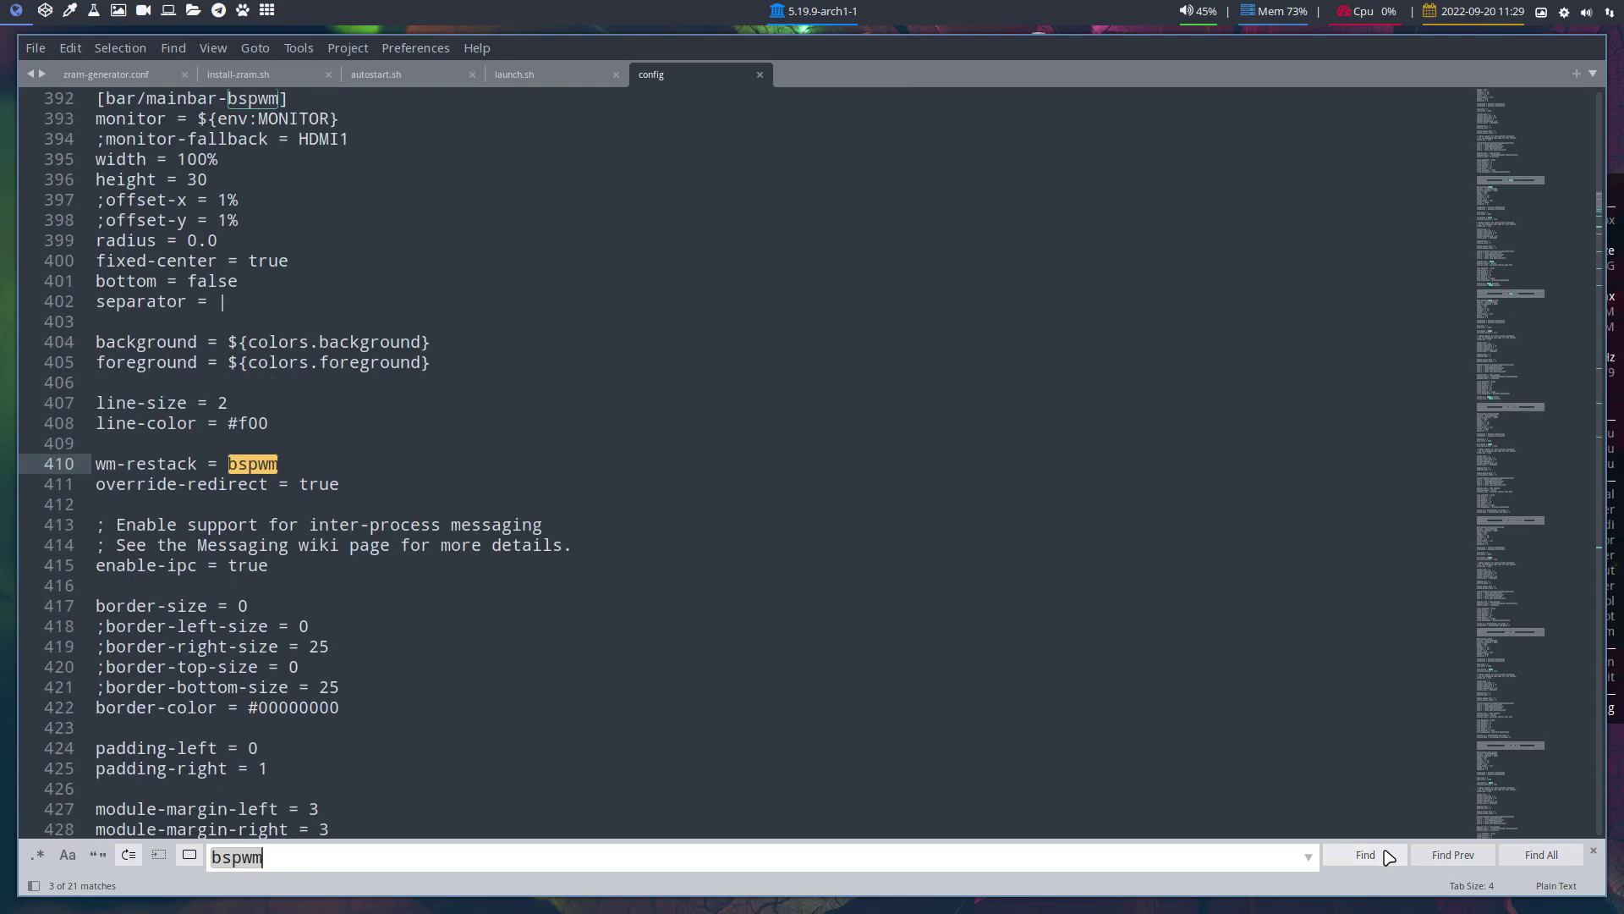
click(1467, 856)
click(1466, 856)
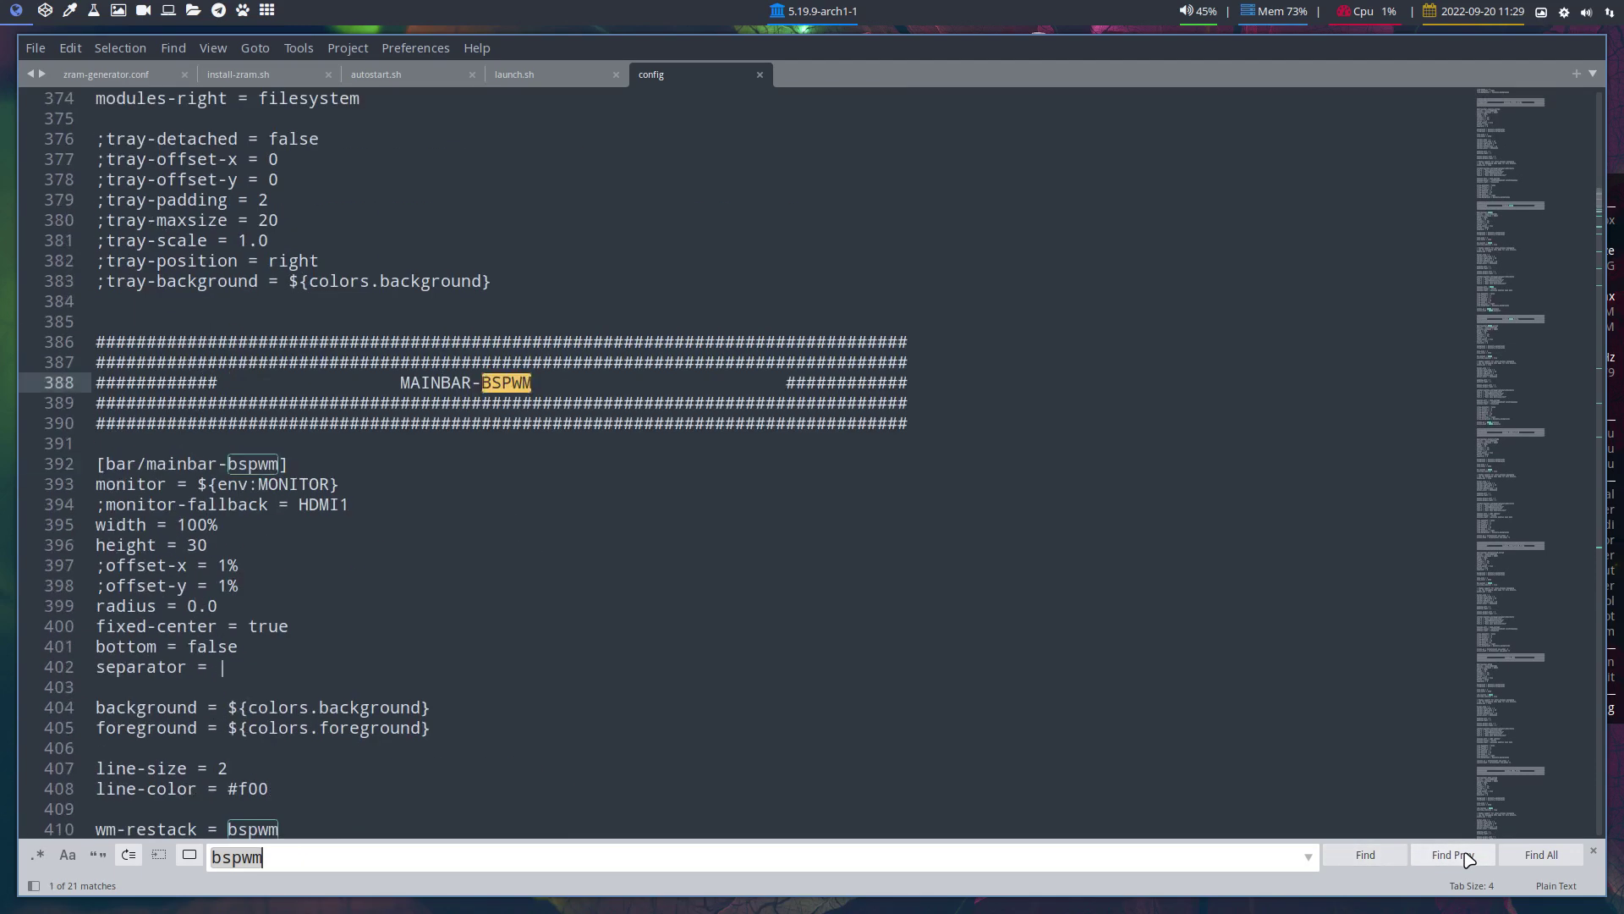
click(1466, 857)
Examine the bspwm module's workspace and label settings, highlighting the lines from label-urgent to label-private-foreground
scroll(379, 654, down, 14)
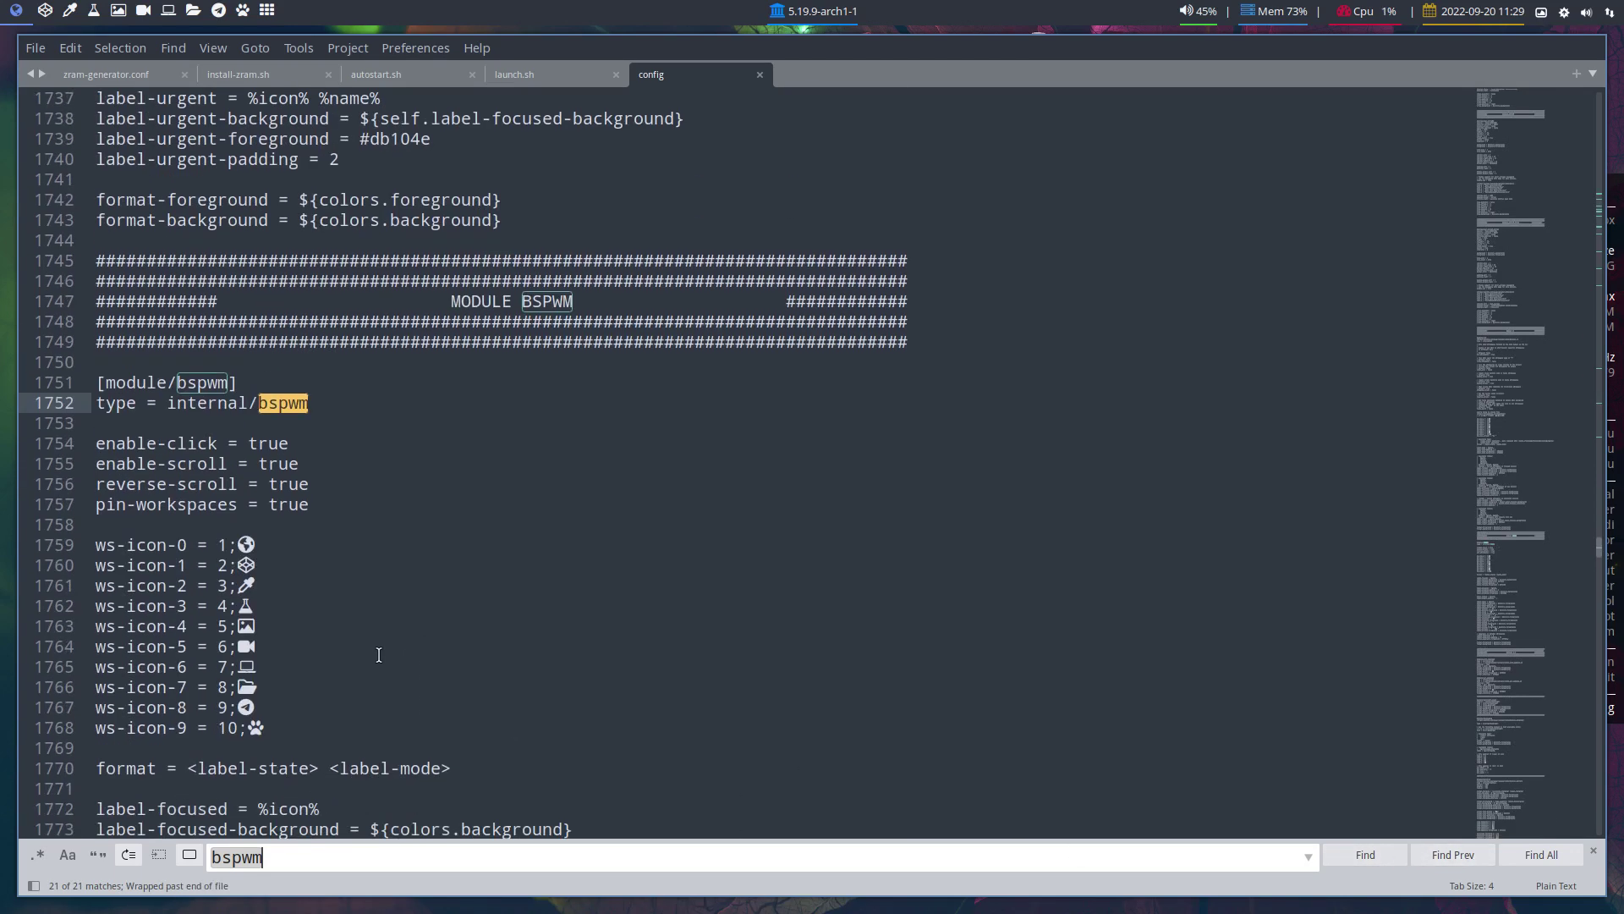
scroll(379, 654, down, 3)
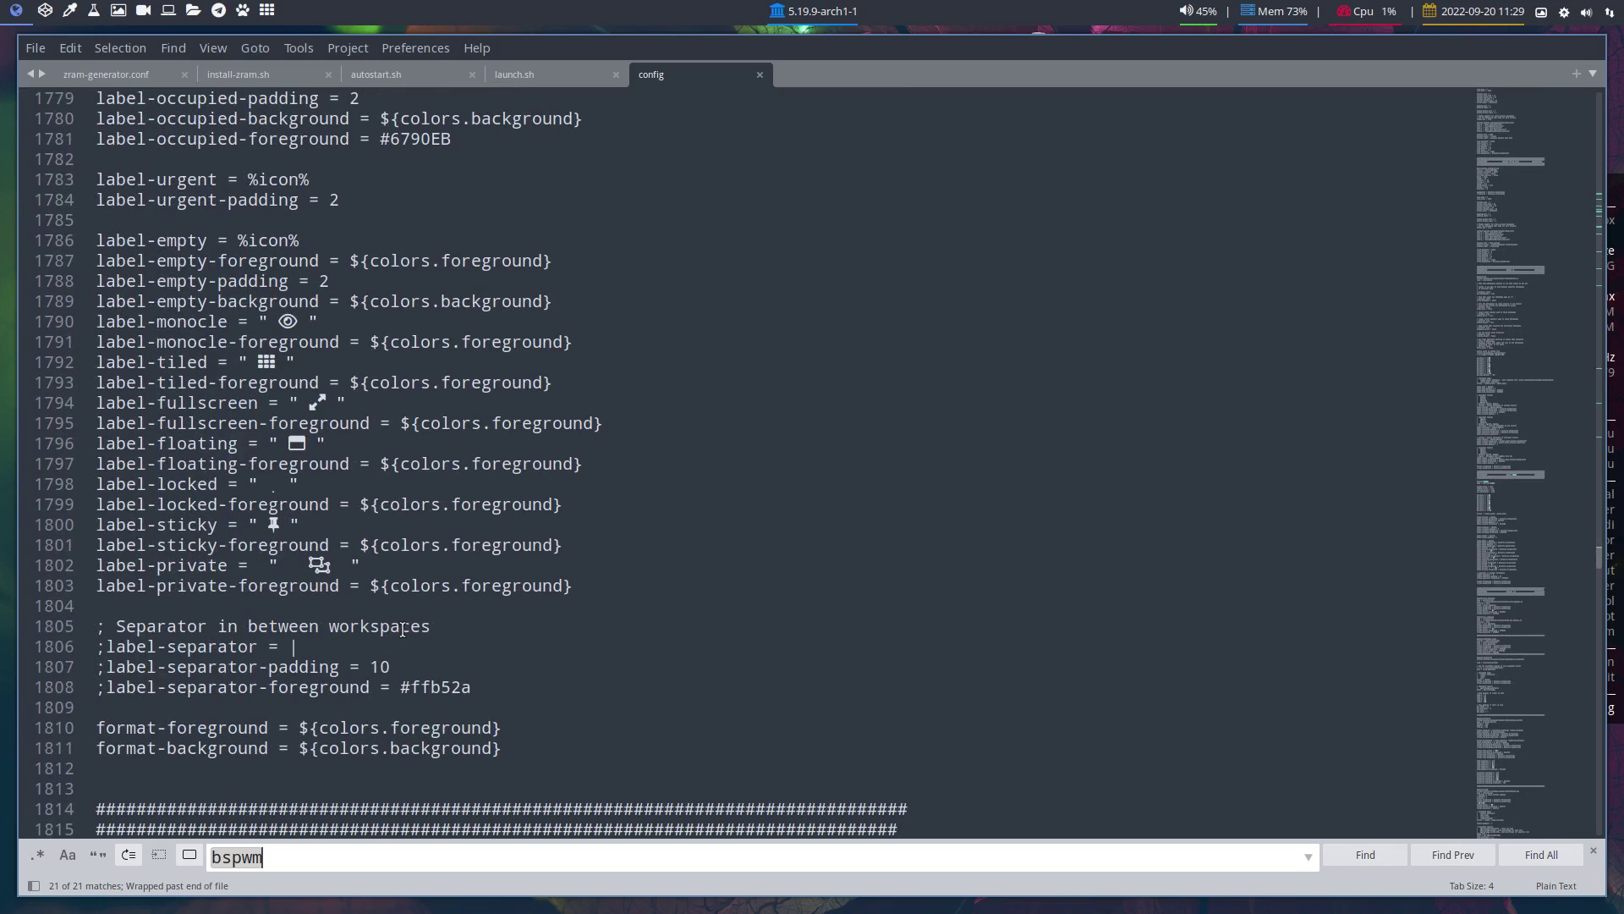
scroll(403, 628, up, 1)
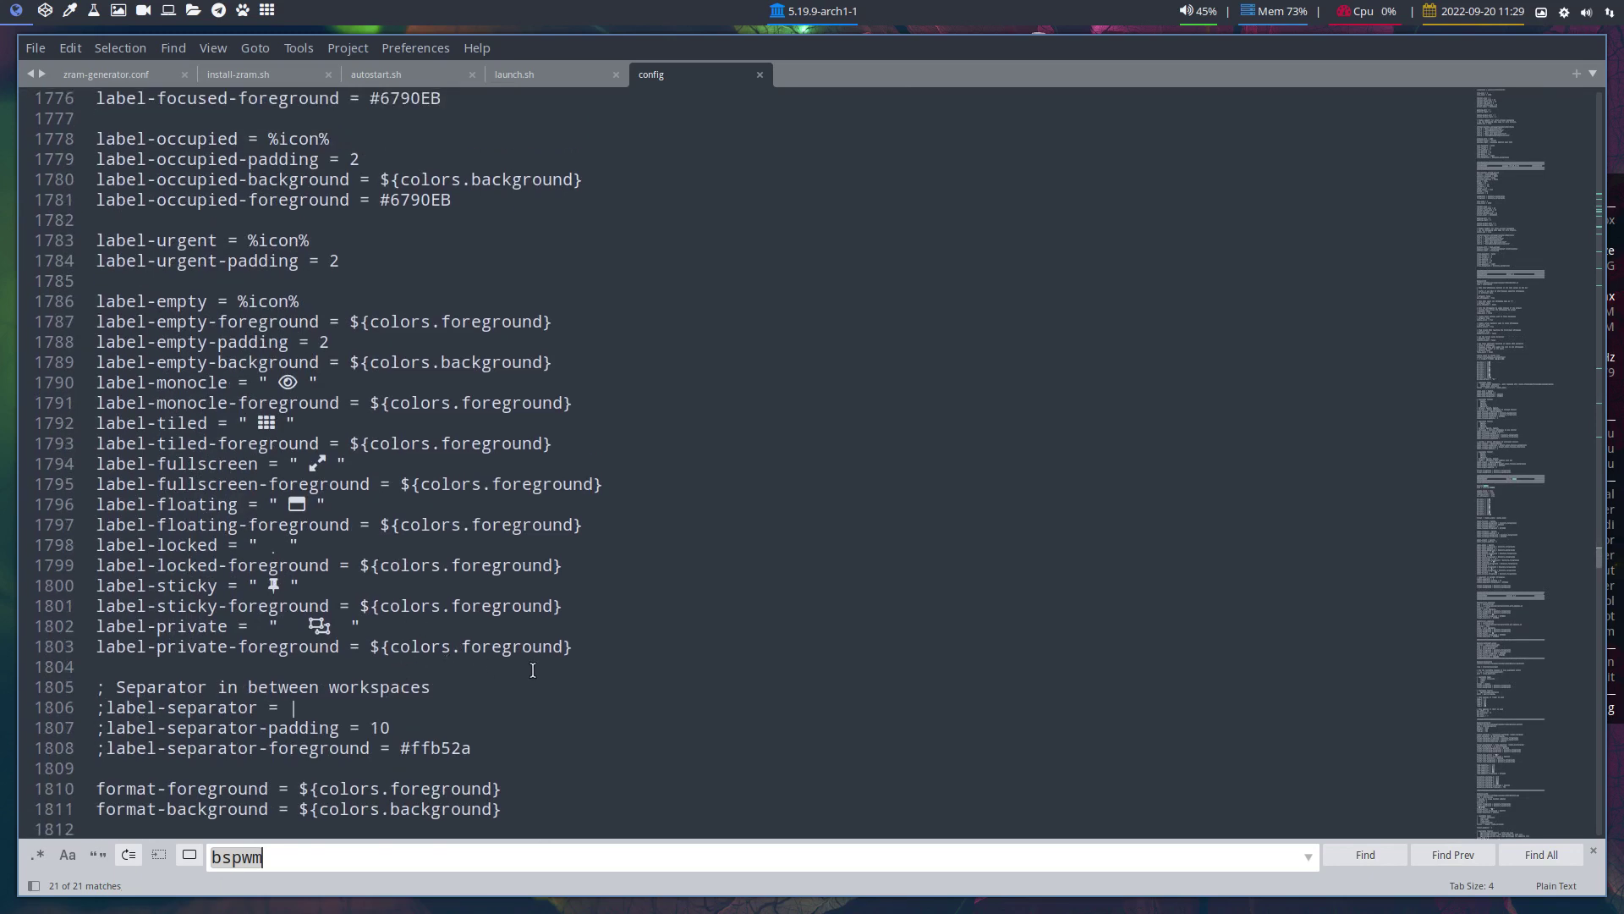
drag(592, 647, 87, 245)
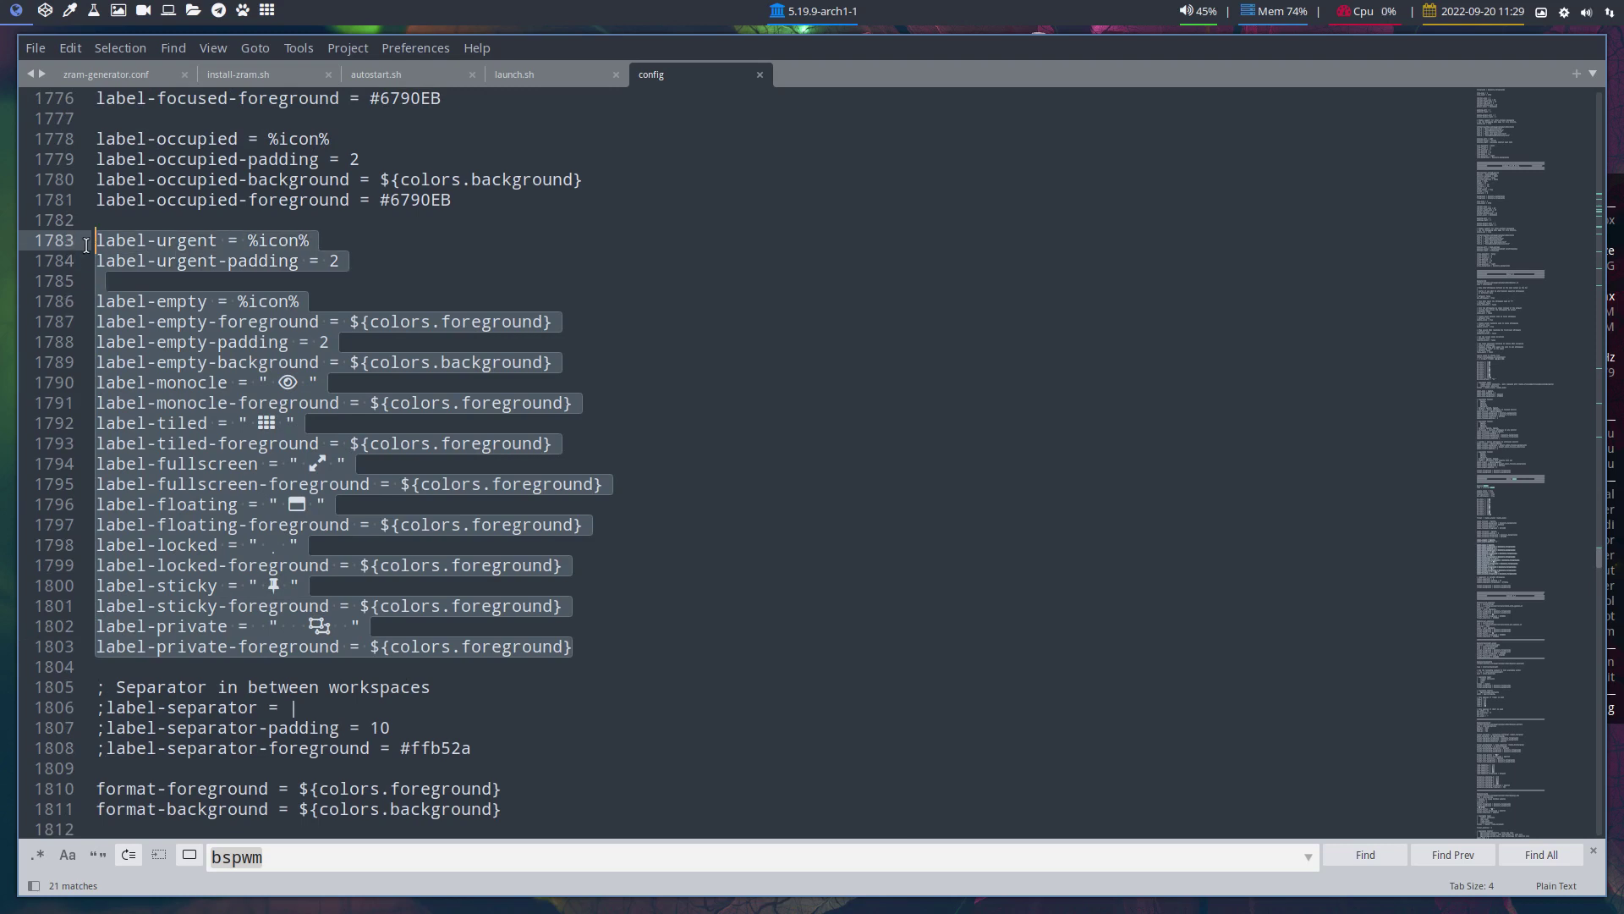
scroll(364, 503, up, 4)
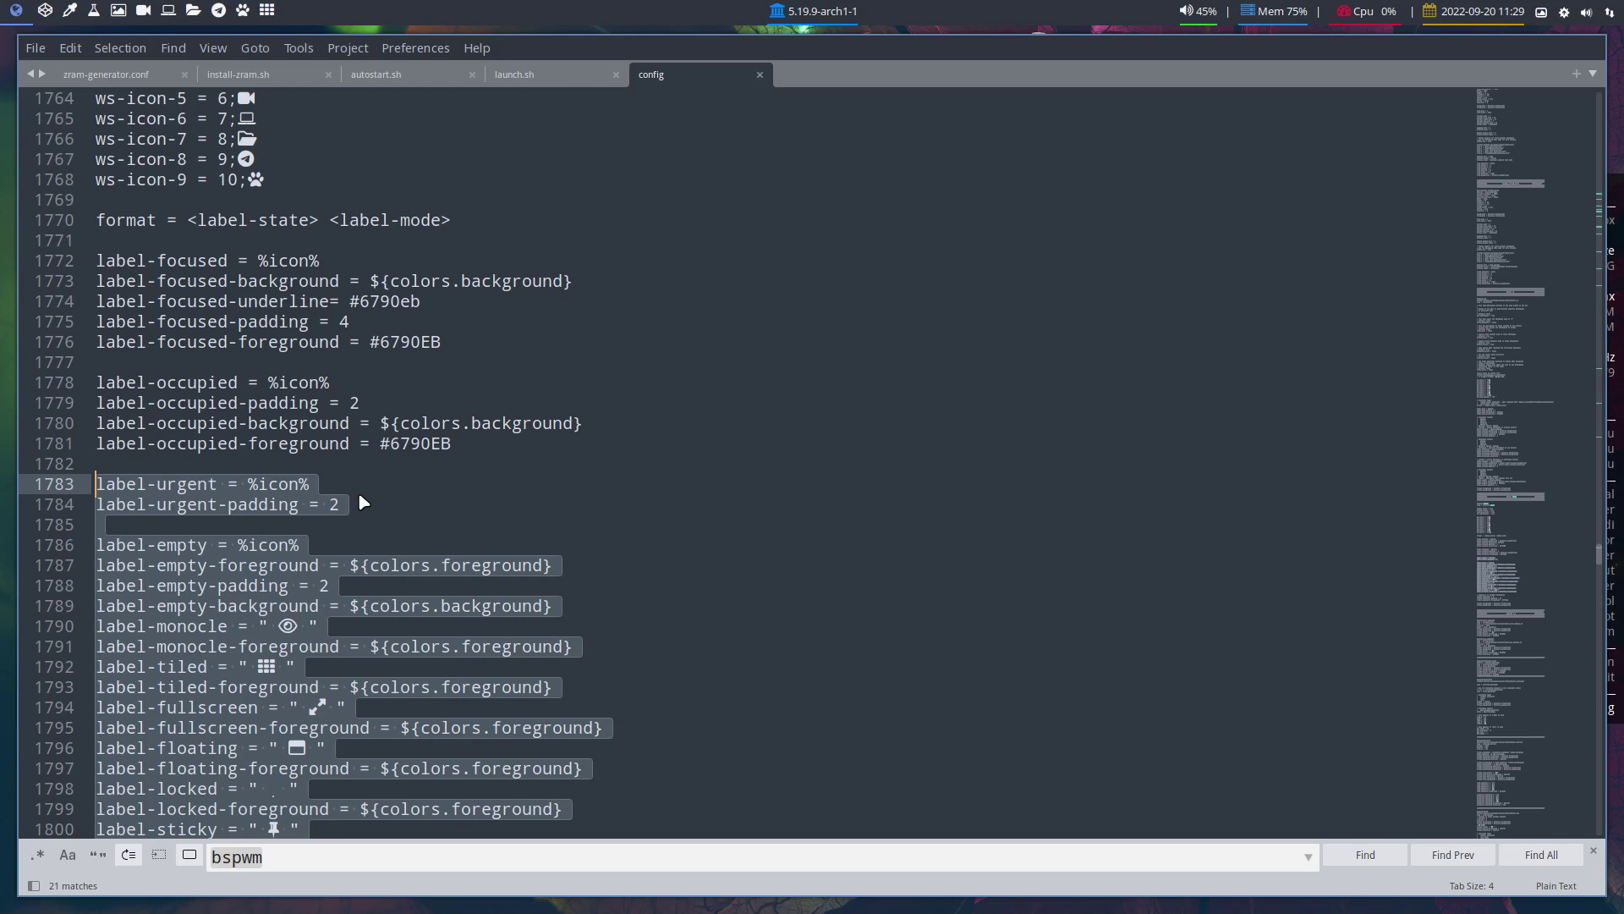
scroll(360, 498, up, 2)
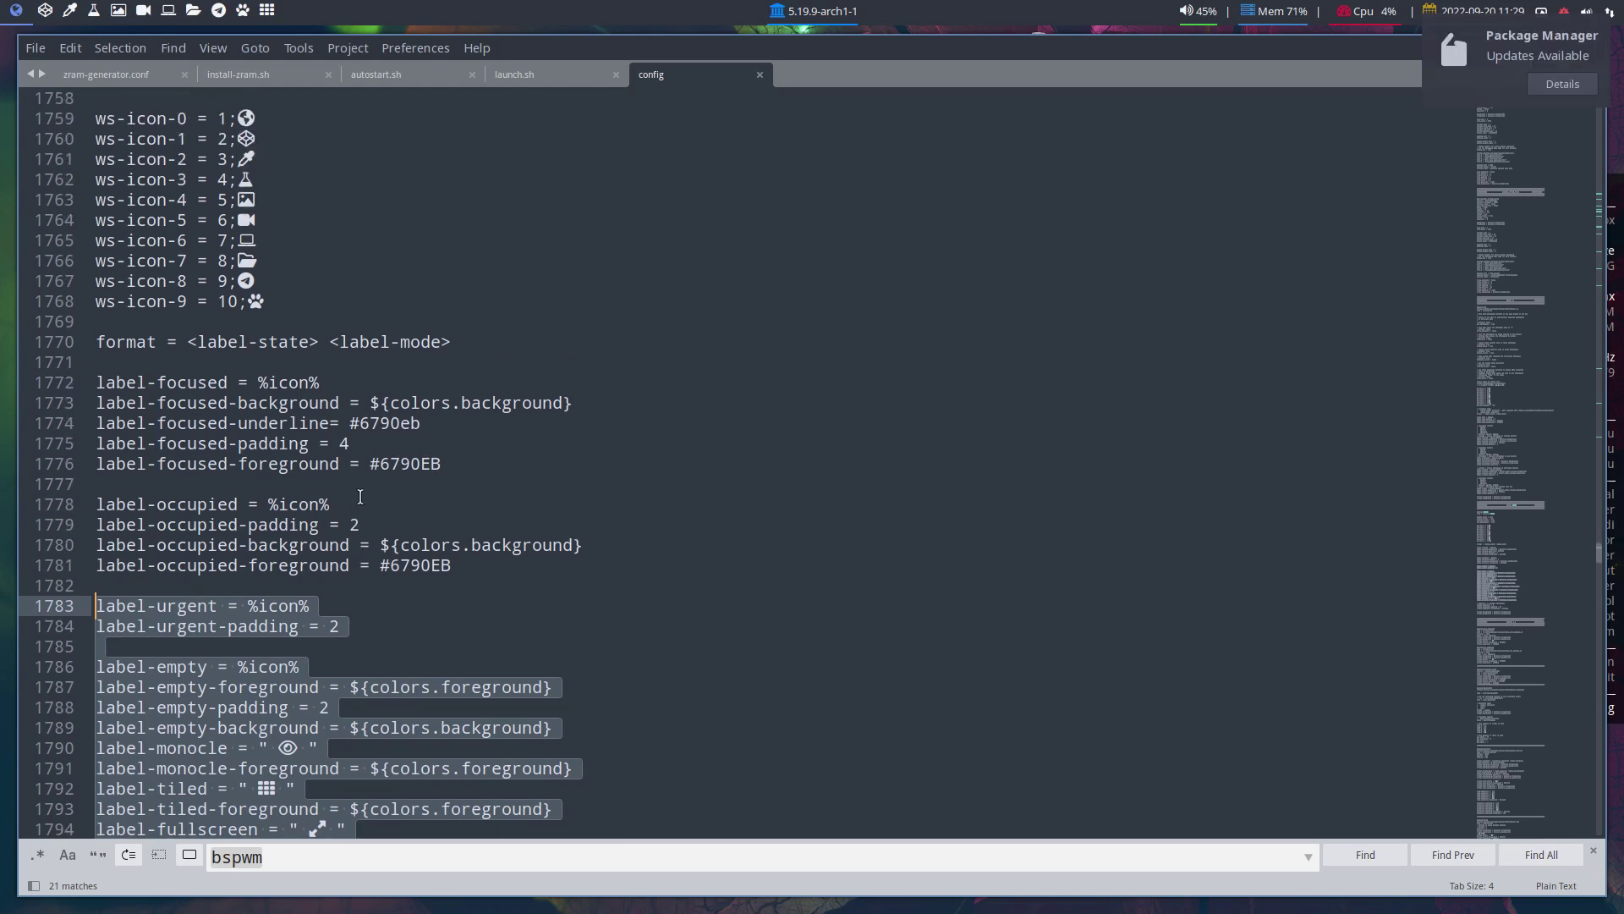
scroll(360, 498, up, 1)
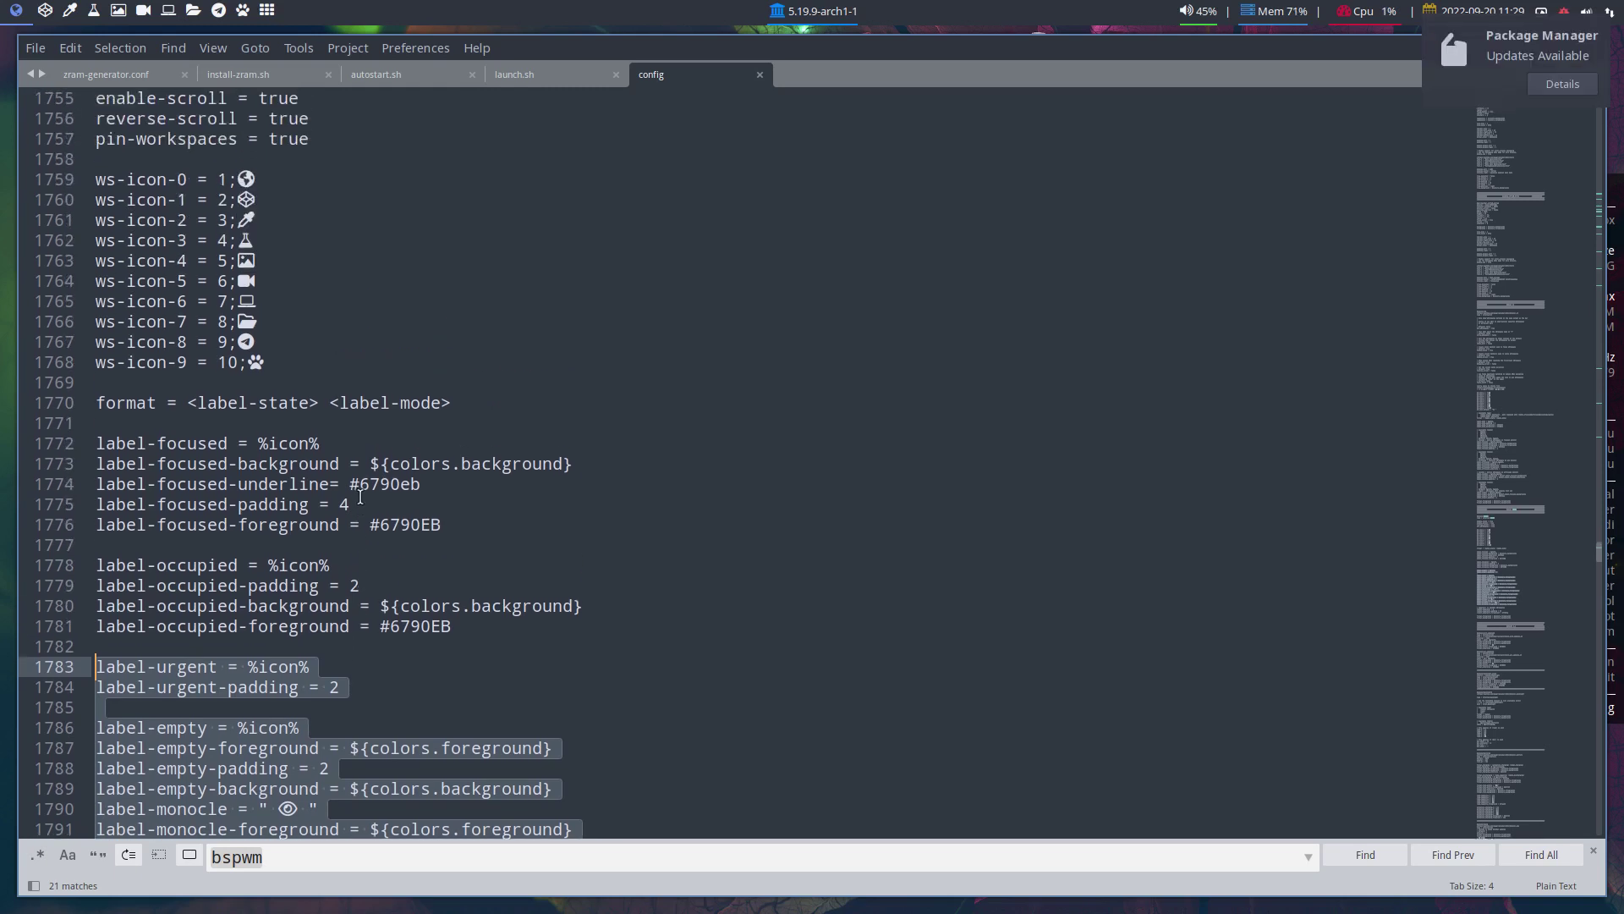
scroll(361, 497, up, 2)
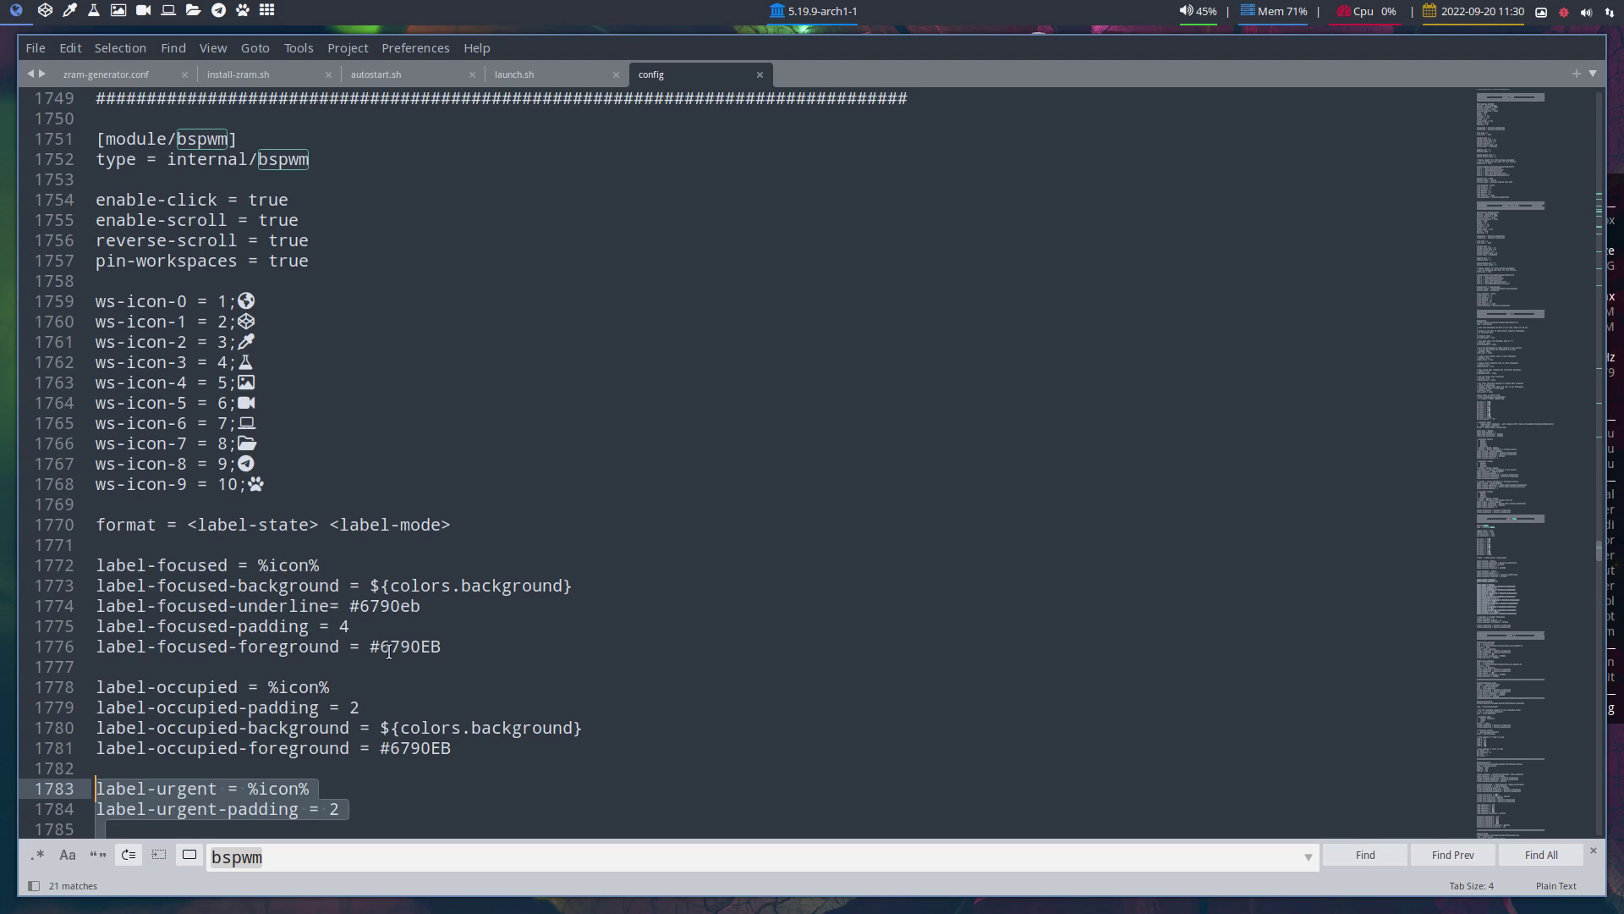
Cycle the editor window through the floating, fullscreen and tiled layouts to check the layout icons in polybar
key(super+shift+space)
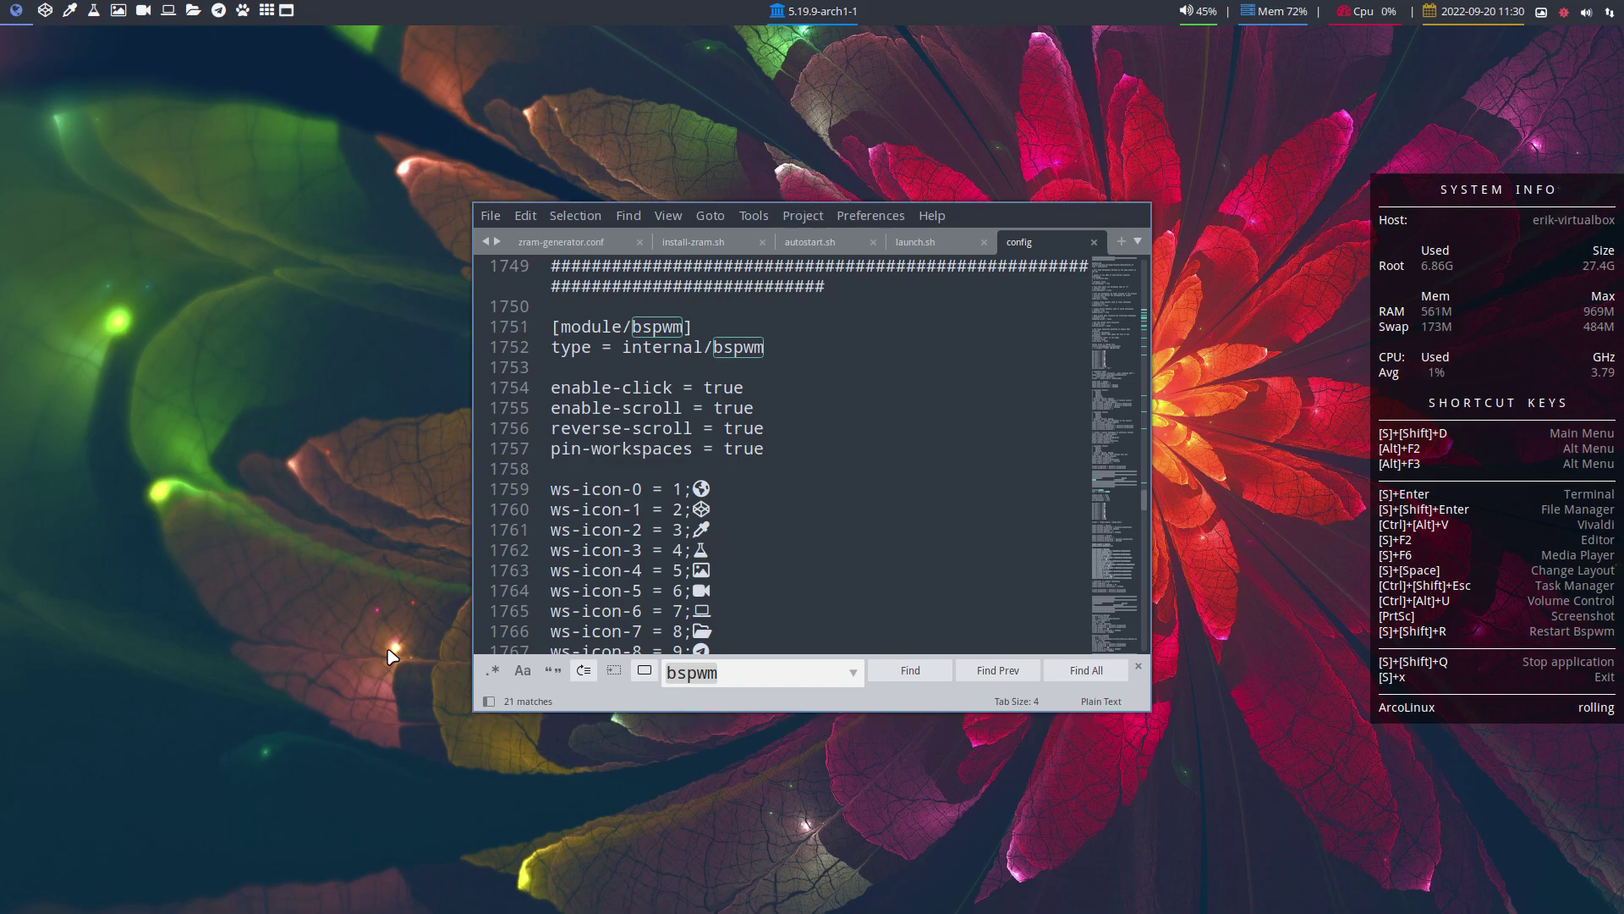
key(super+shift+space)
key(super+shift+space)
key(super+shift+space)
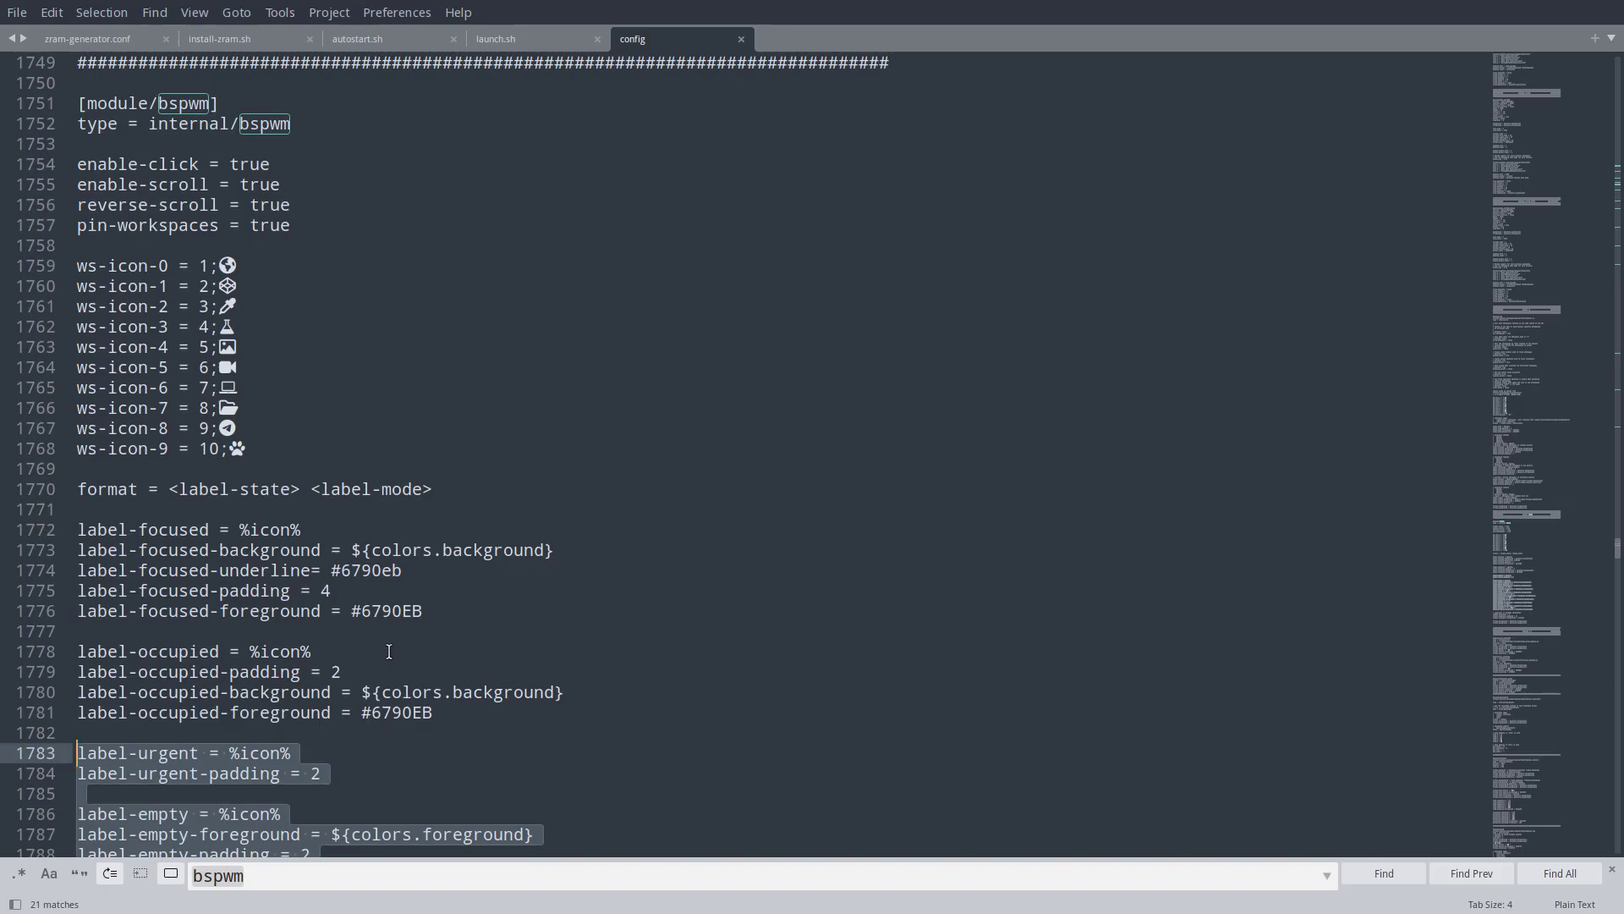
key(super+shift+space)
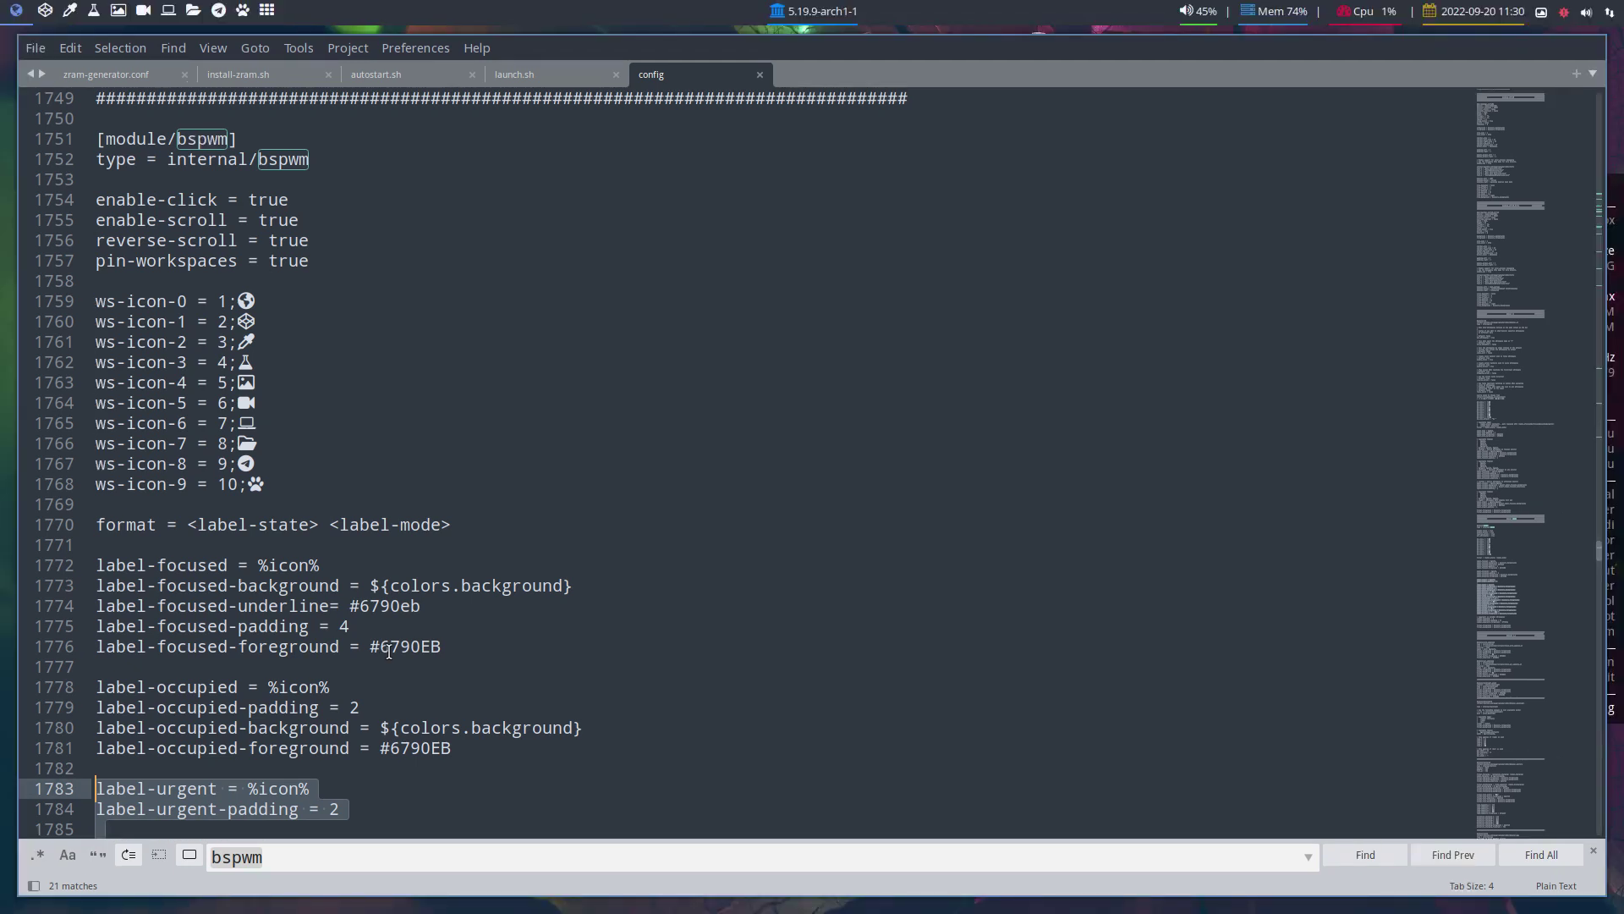
Delete the label-tiled and label-tiled-foreground lines from the bspwm module and save the config file
click(356, 707)
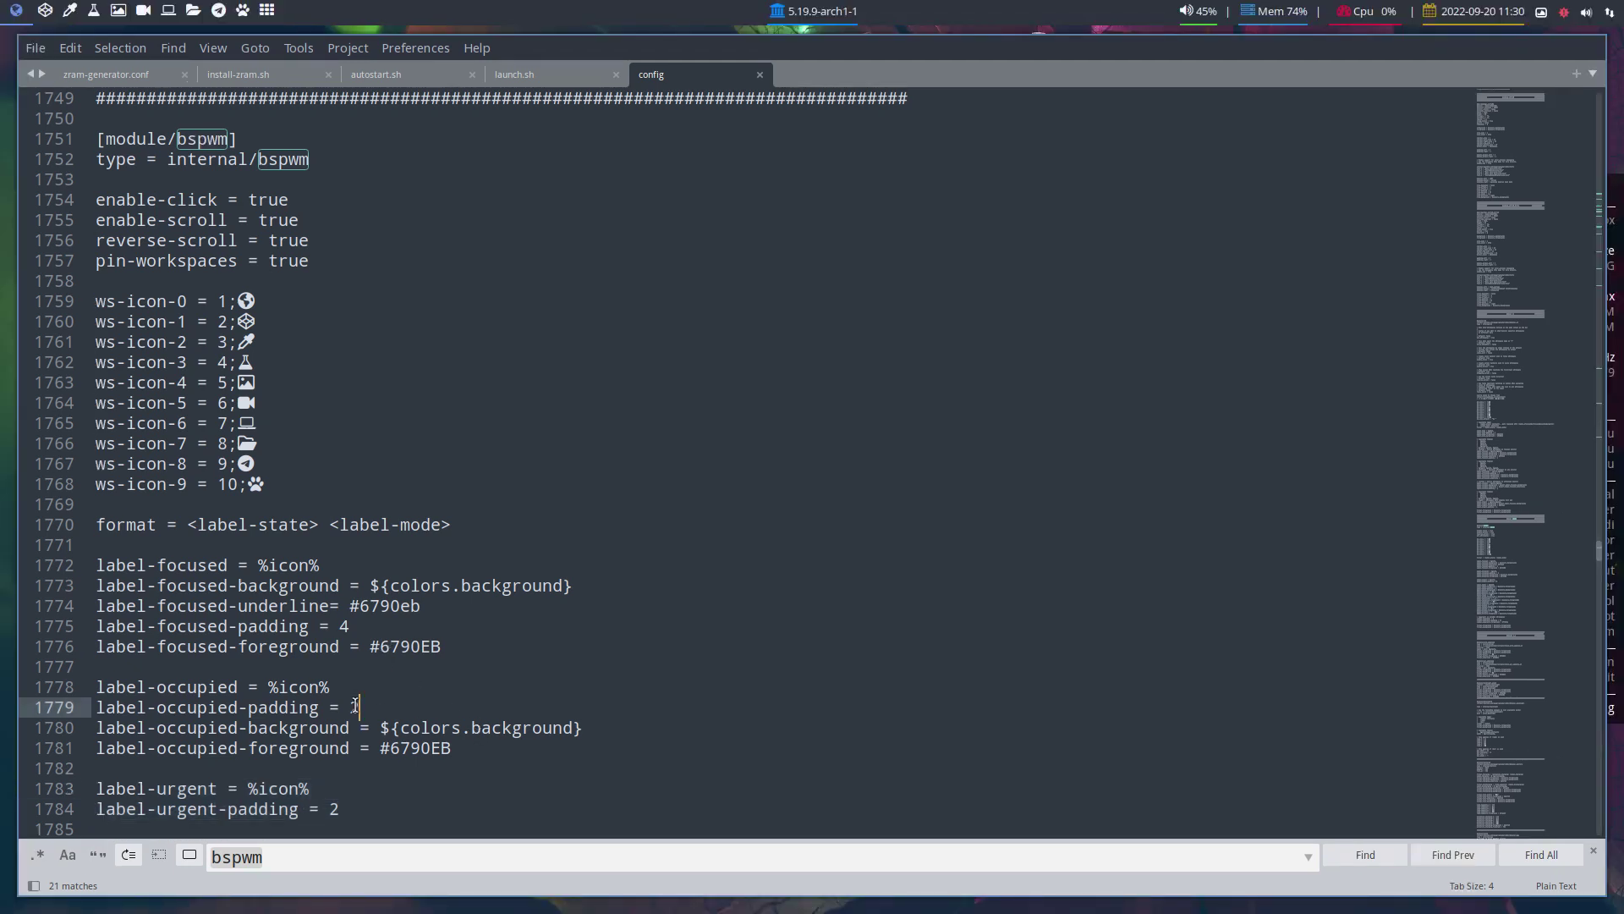
key(BackSpace)
text(2)
scroll(356, 707, down, 7)
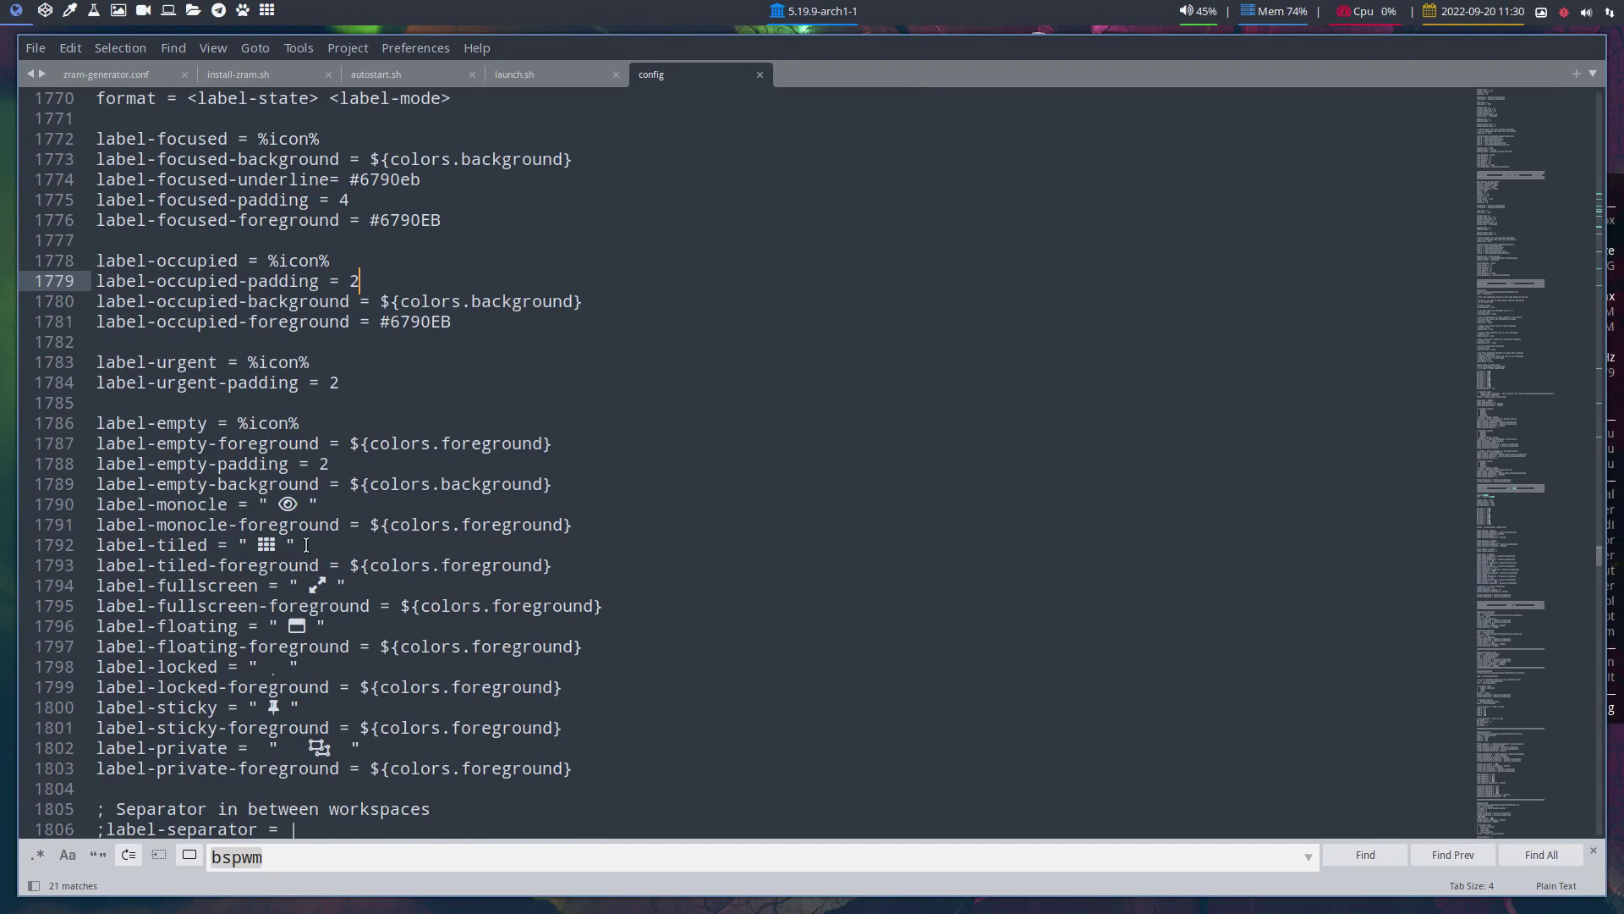
click(305, 546)
drag(585, 565, 82, 547)
key(BackSpace)
key(BackSpace)
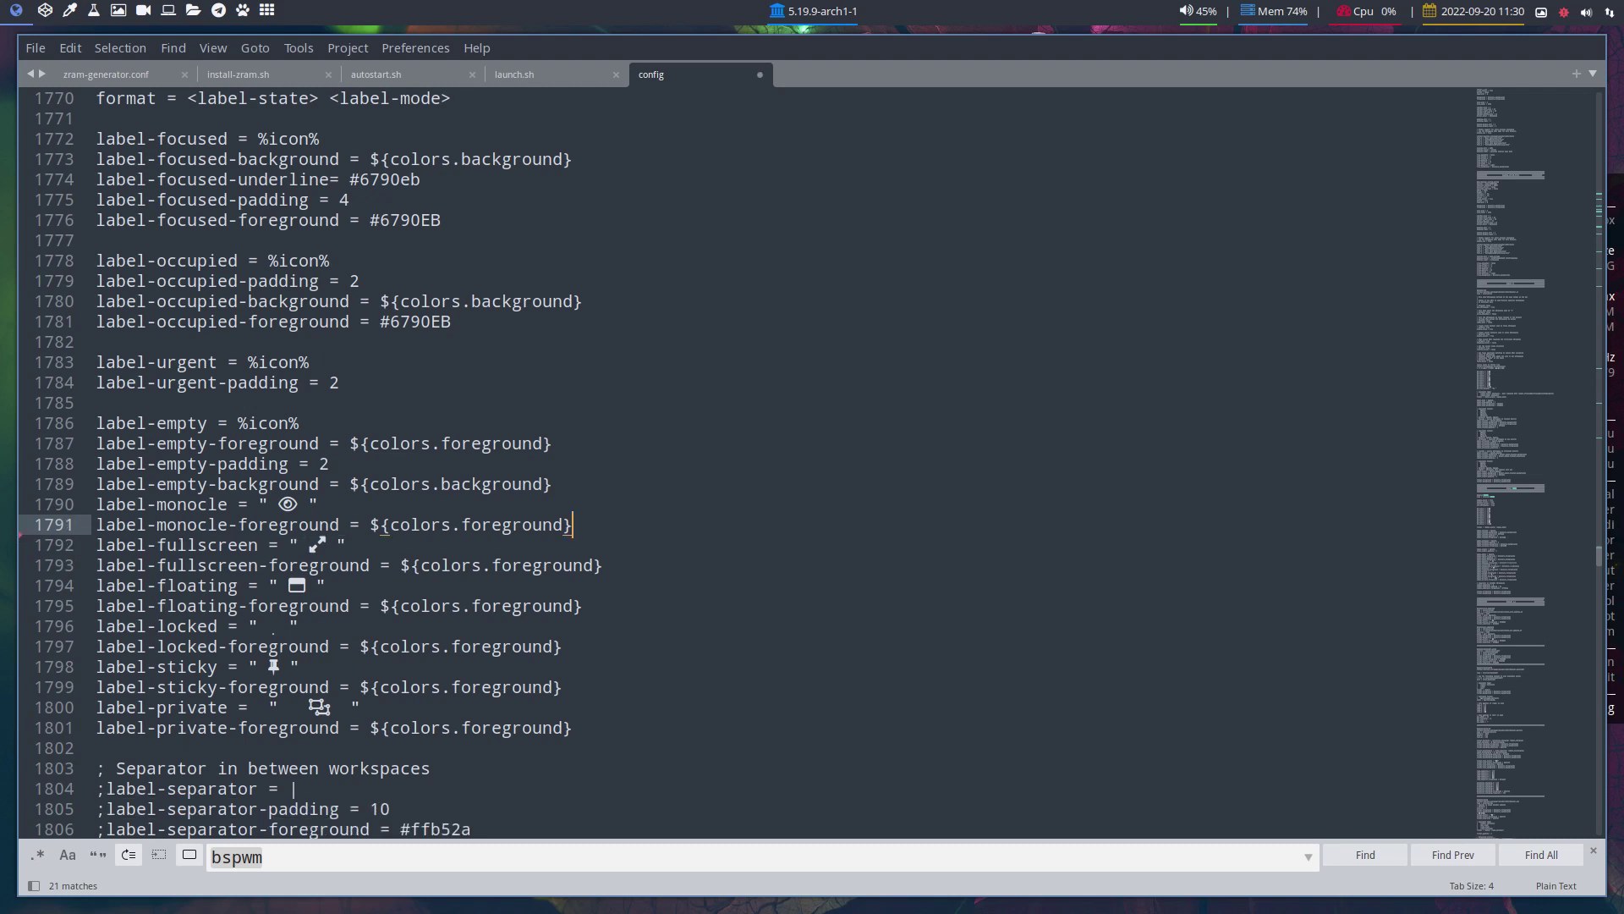
key(ctrl+s)
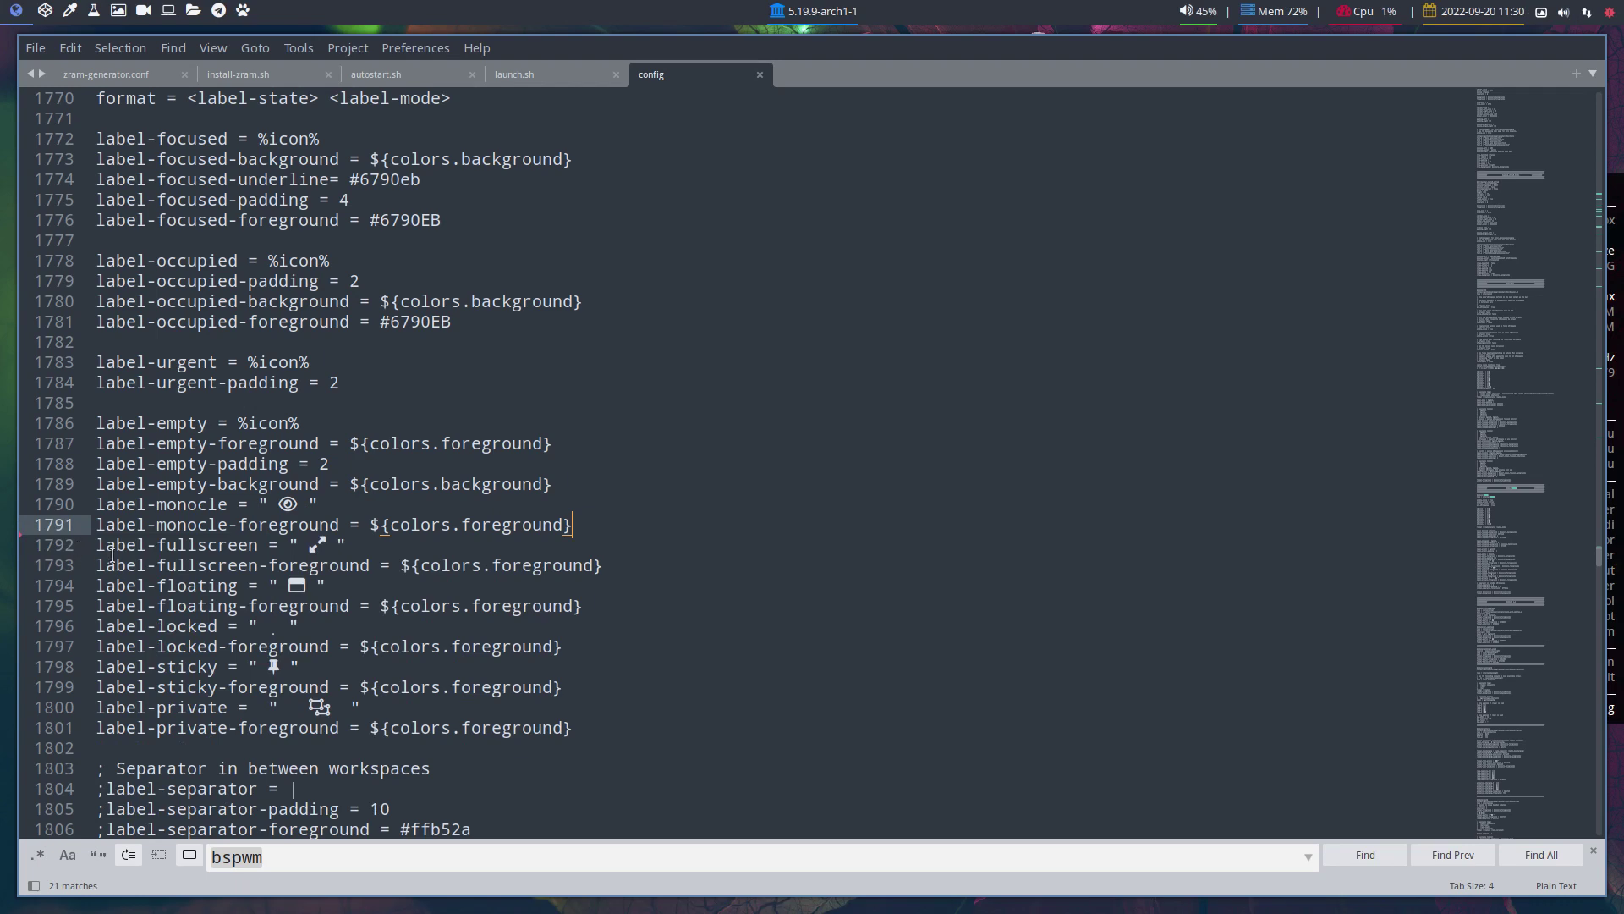
Switch the editor window to fullscreen, then delete the label-floating and label-floating-foreground lines and save the config file
key(super+space)
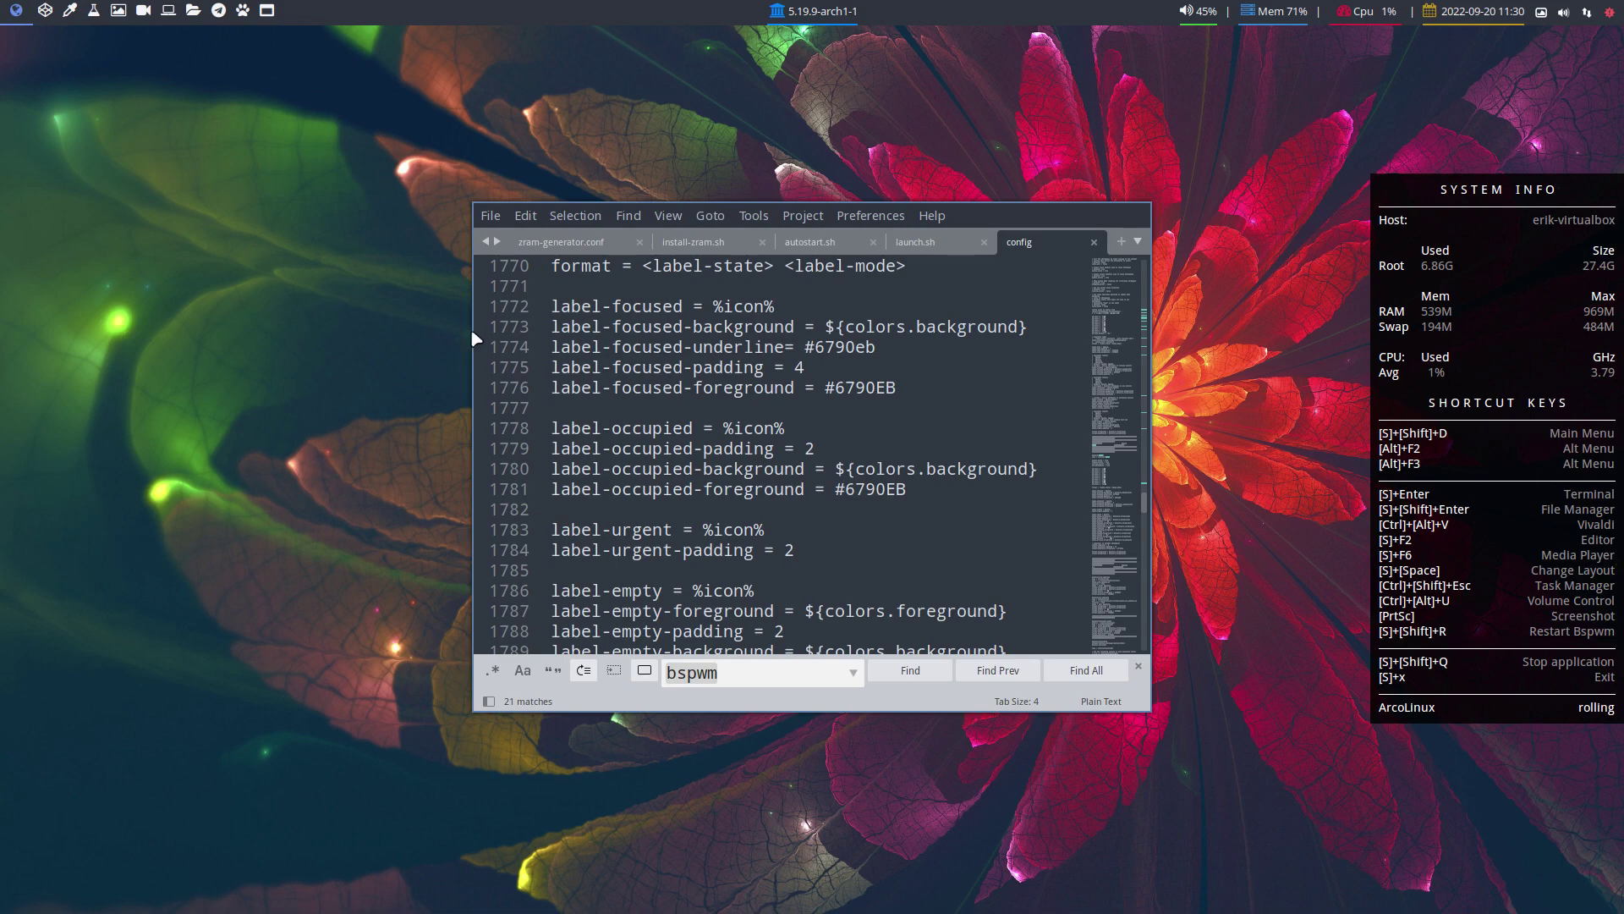
key(super+space)
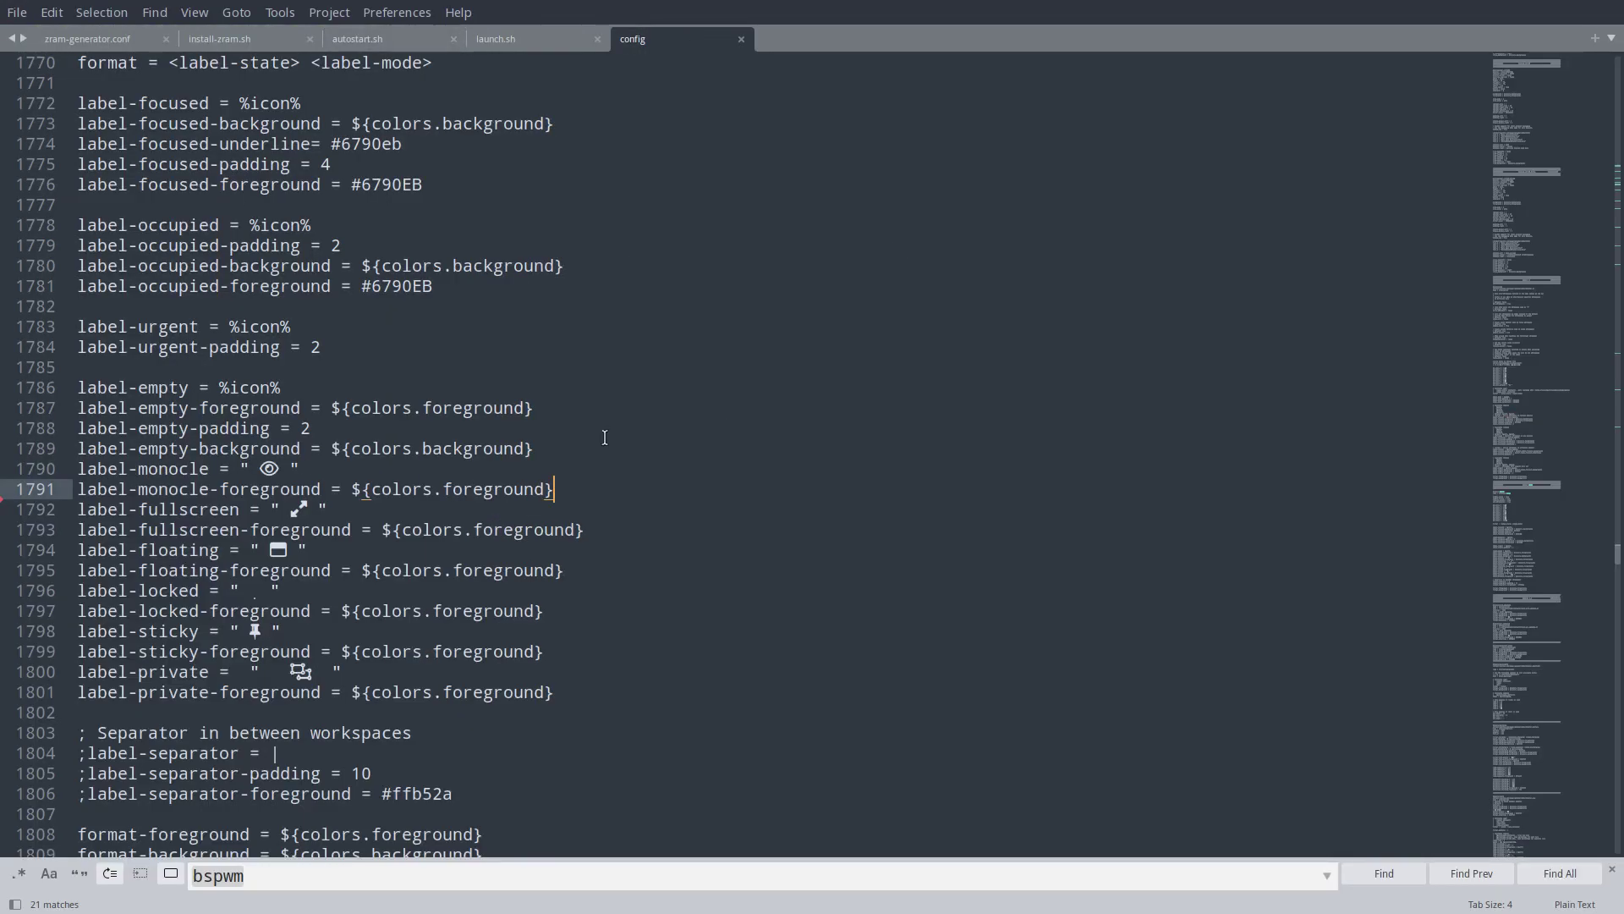
click(315, 552)
triple_click(161, 530)
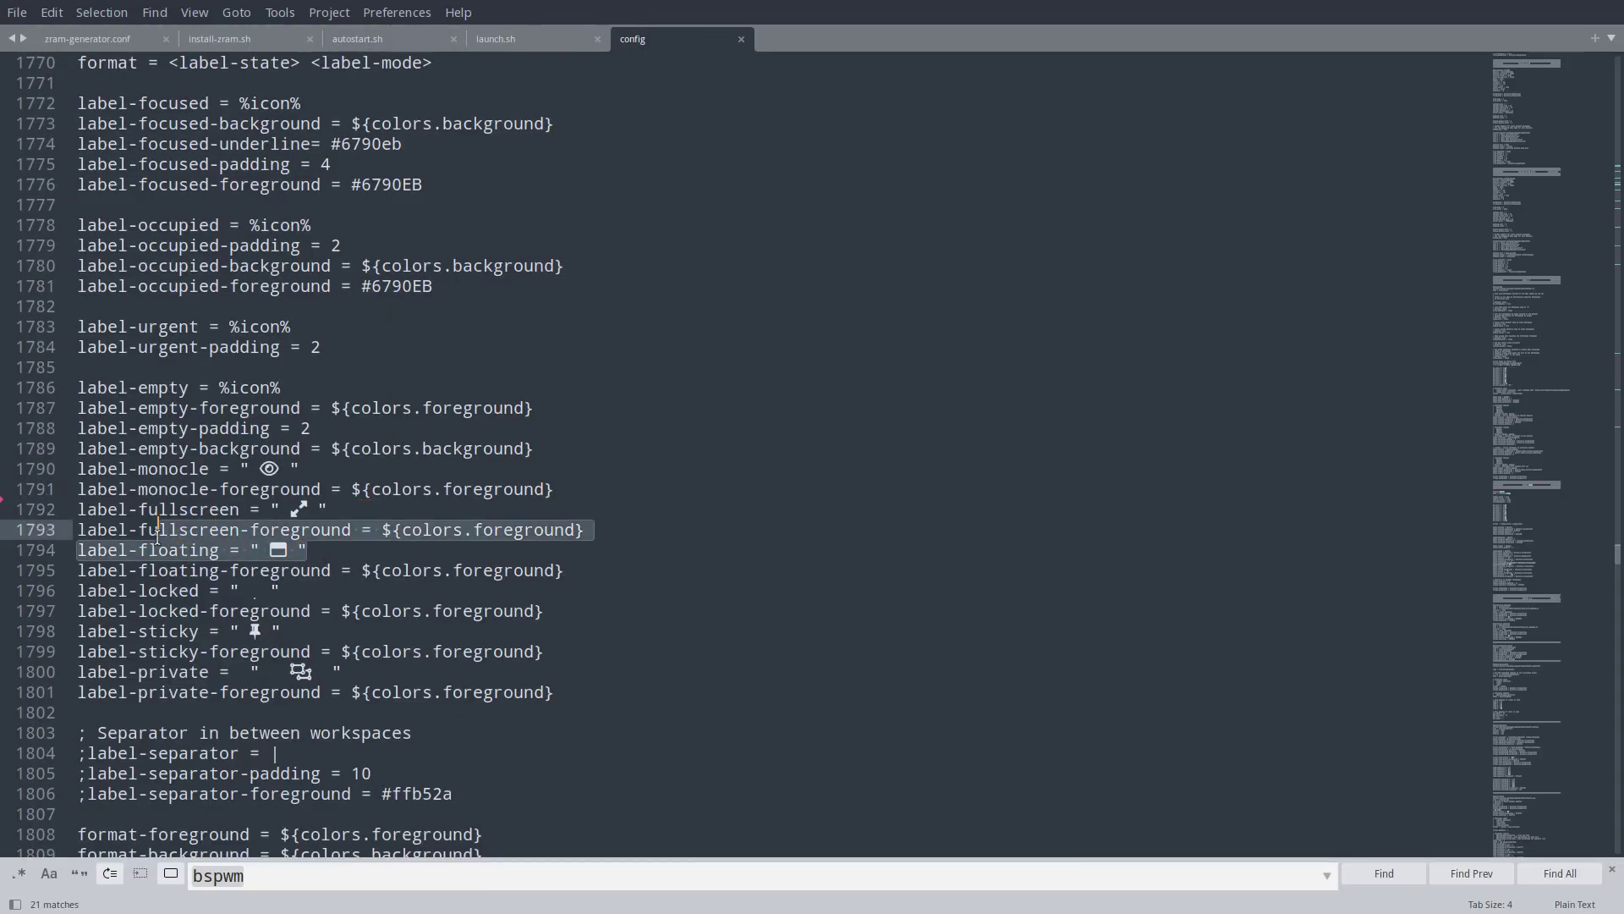
click(442, 530)
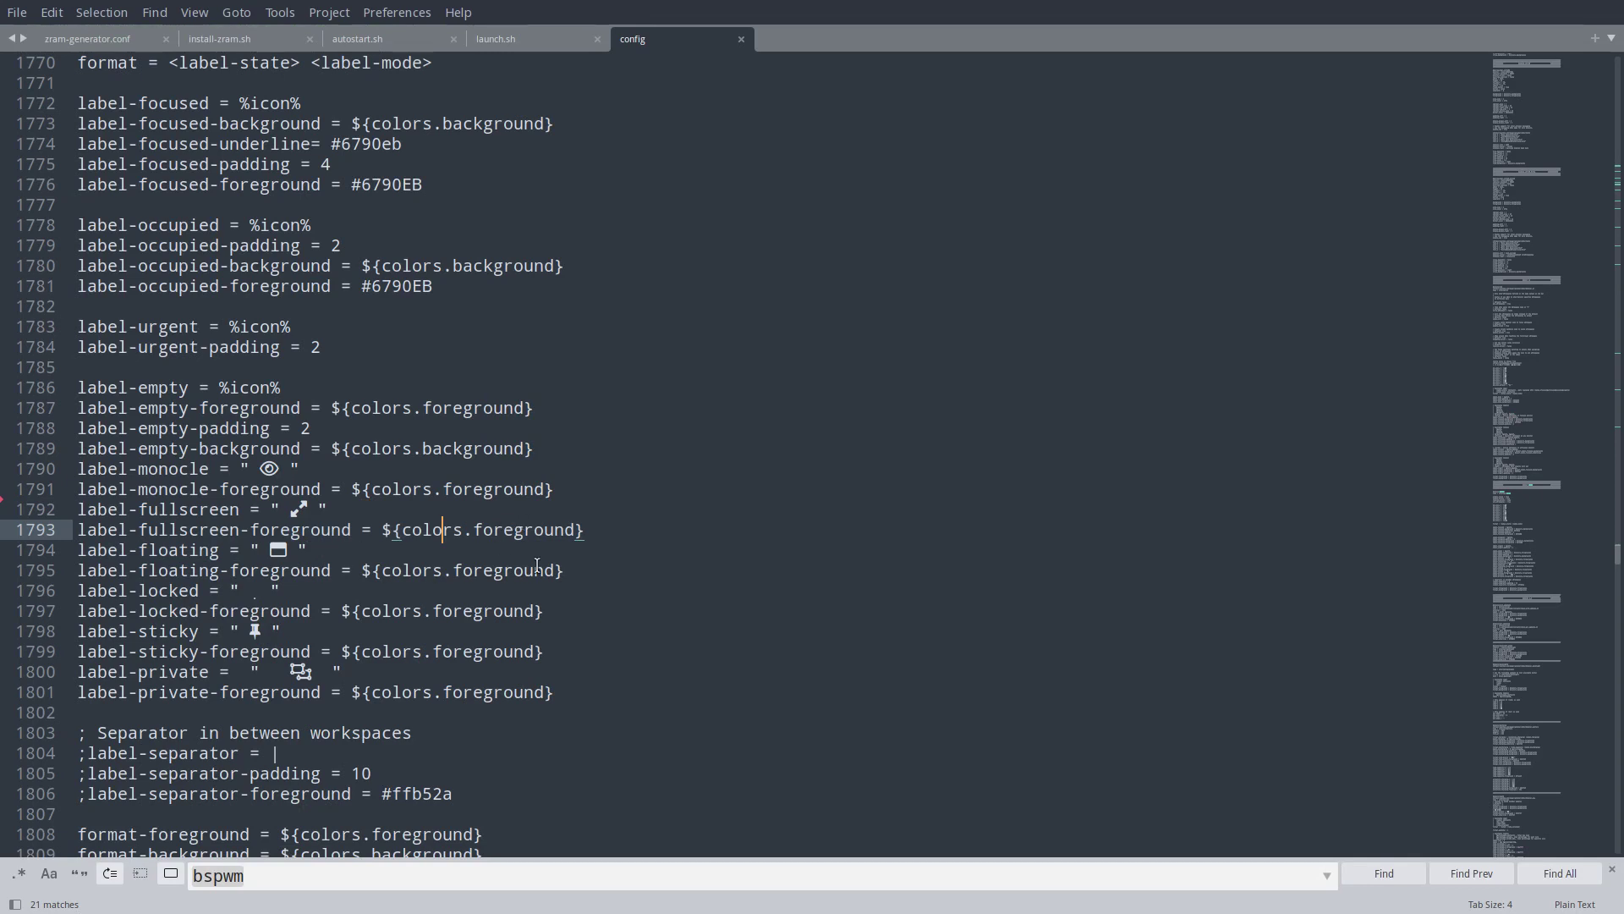
drag(565, 570, 47, 563)
key(BackSpace)
key(BackSpace)
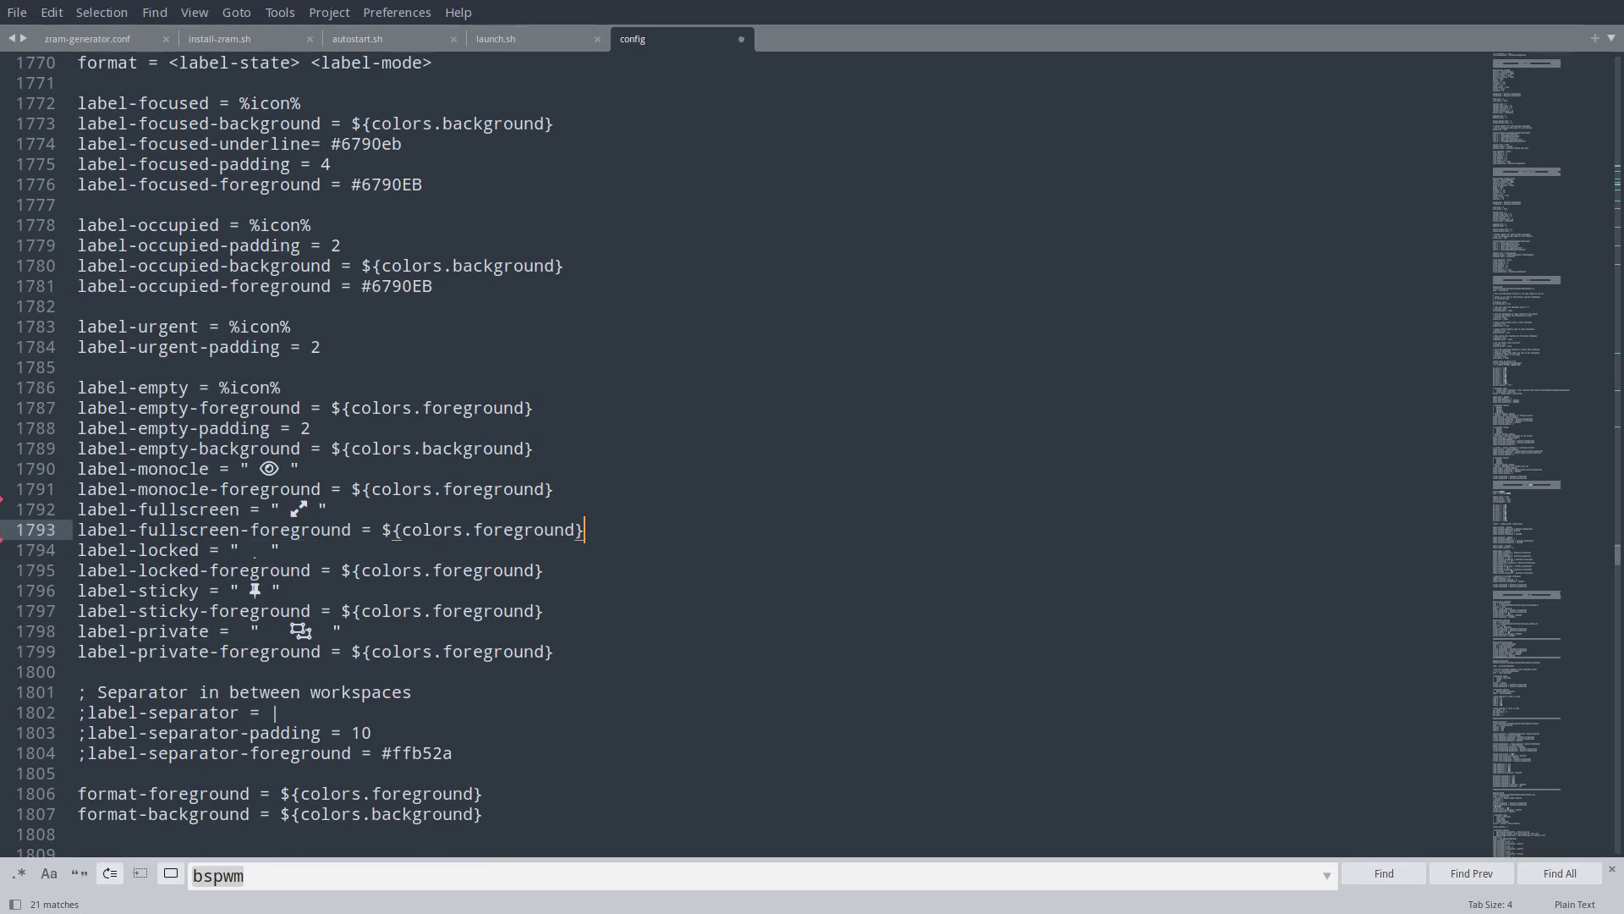
key(ctrl+s)
Cycle the window layouts again to check polybar without the tiled and floating labels, ending in the tiled layout
key(super+f)
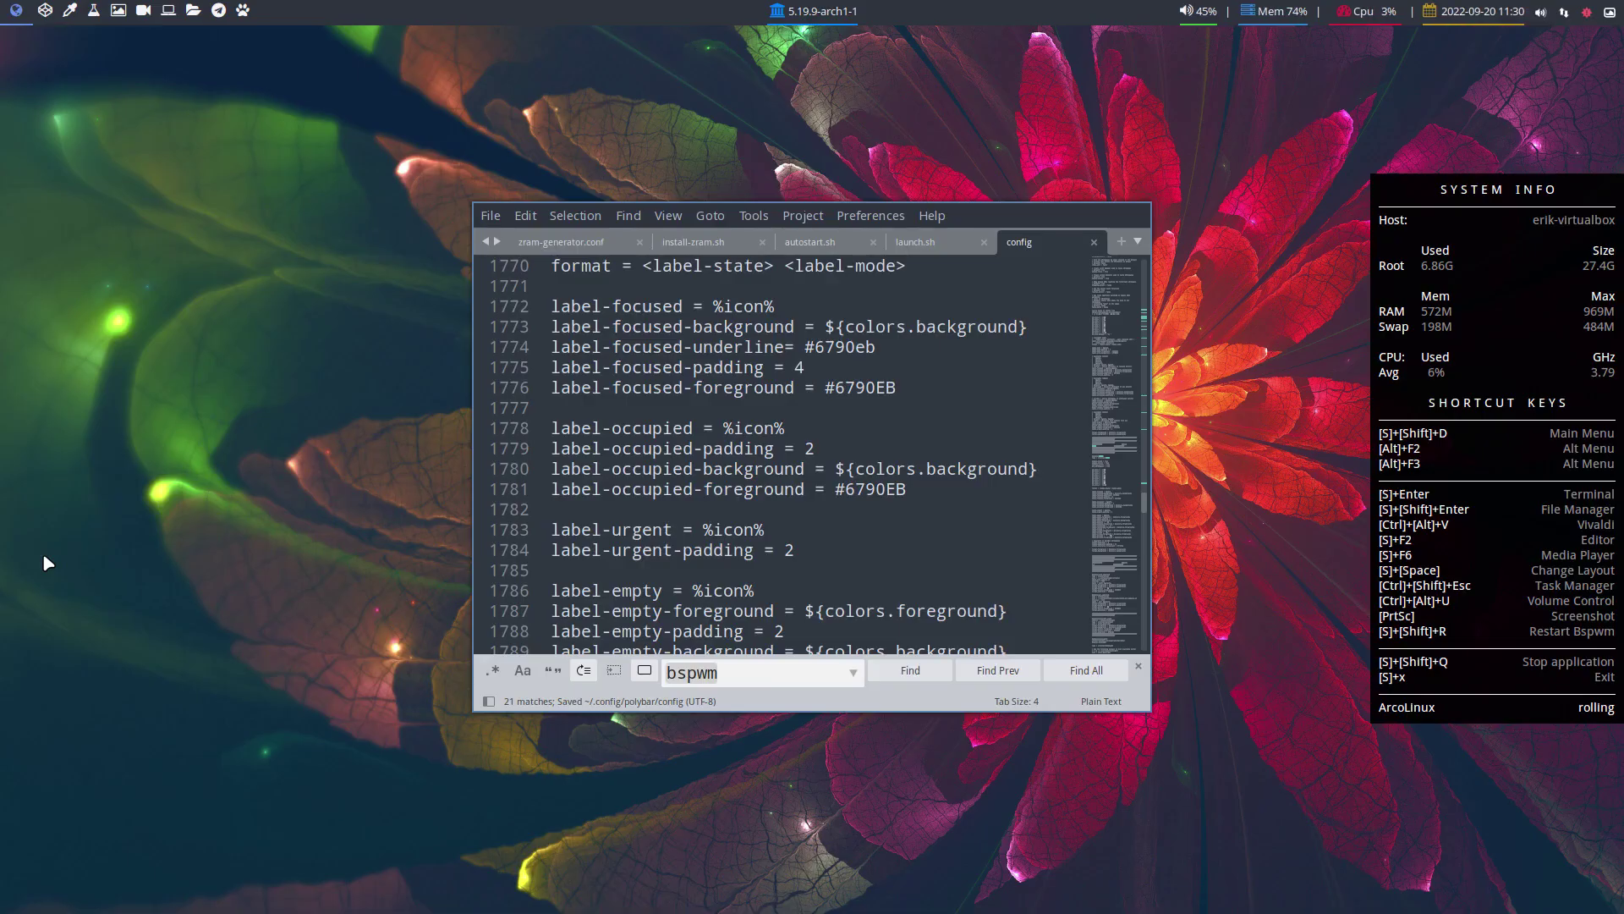
key(super+f)
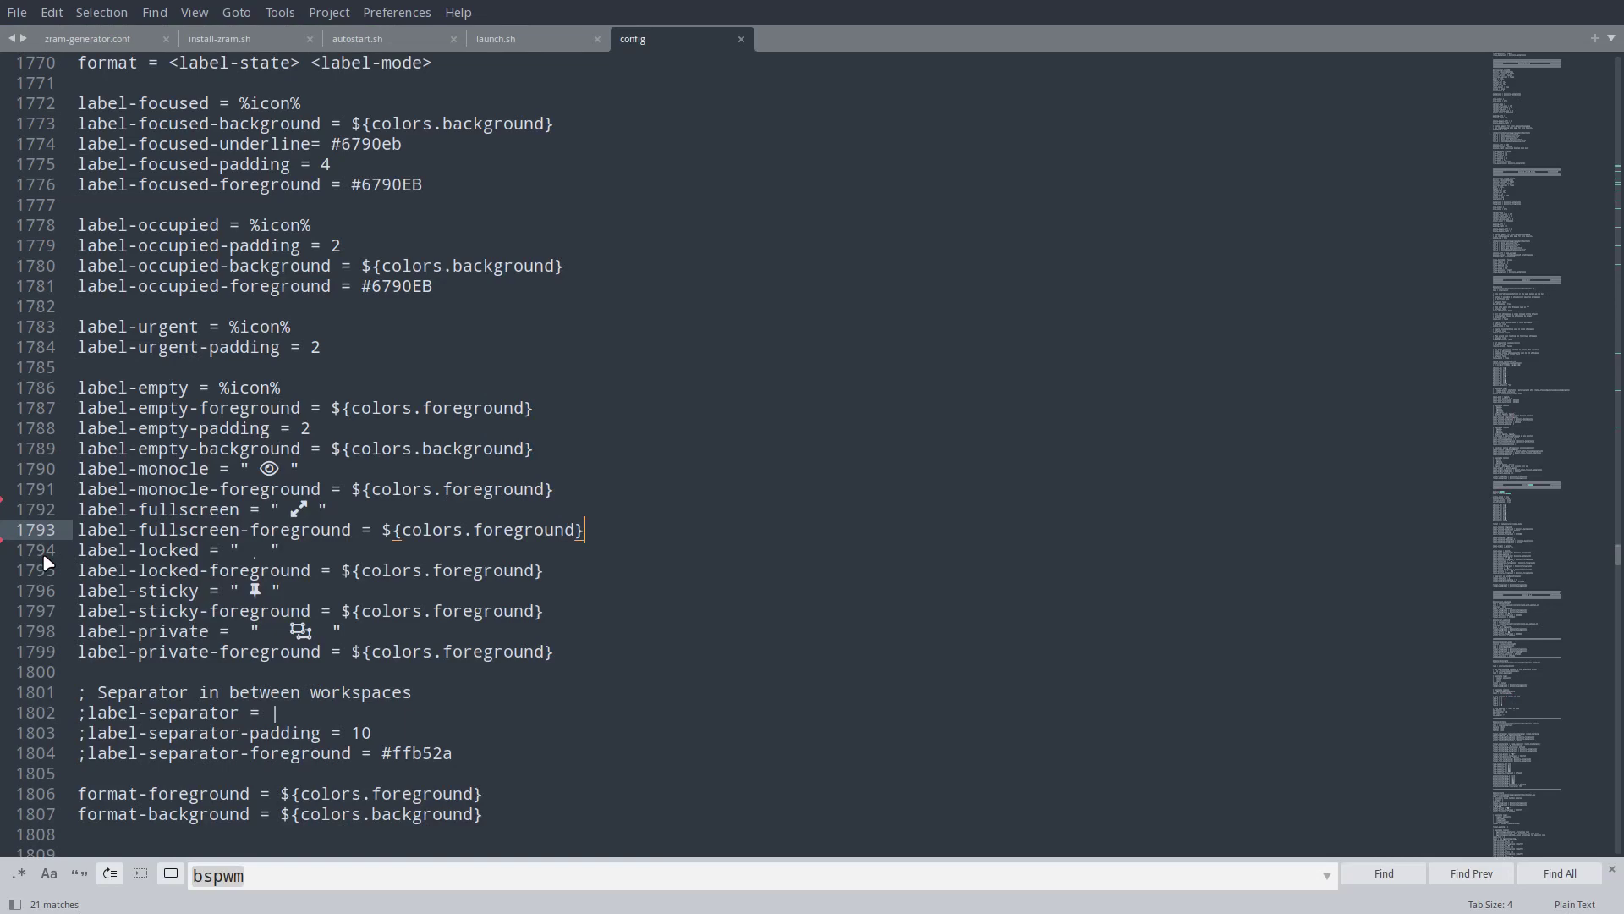
key(super+f)
key(super+f)
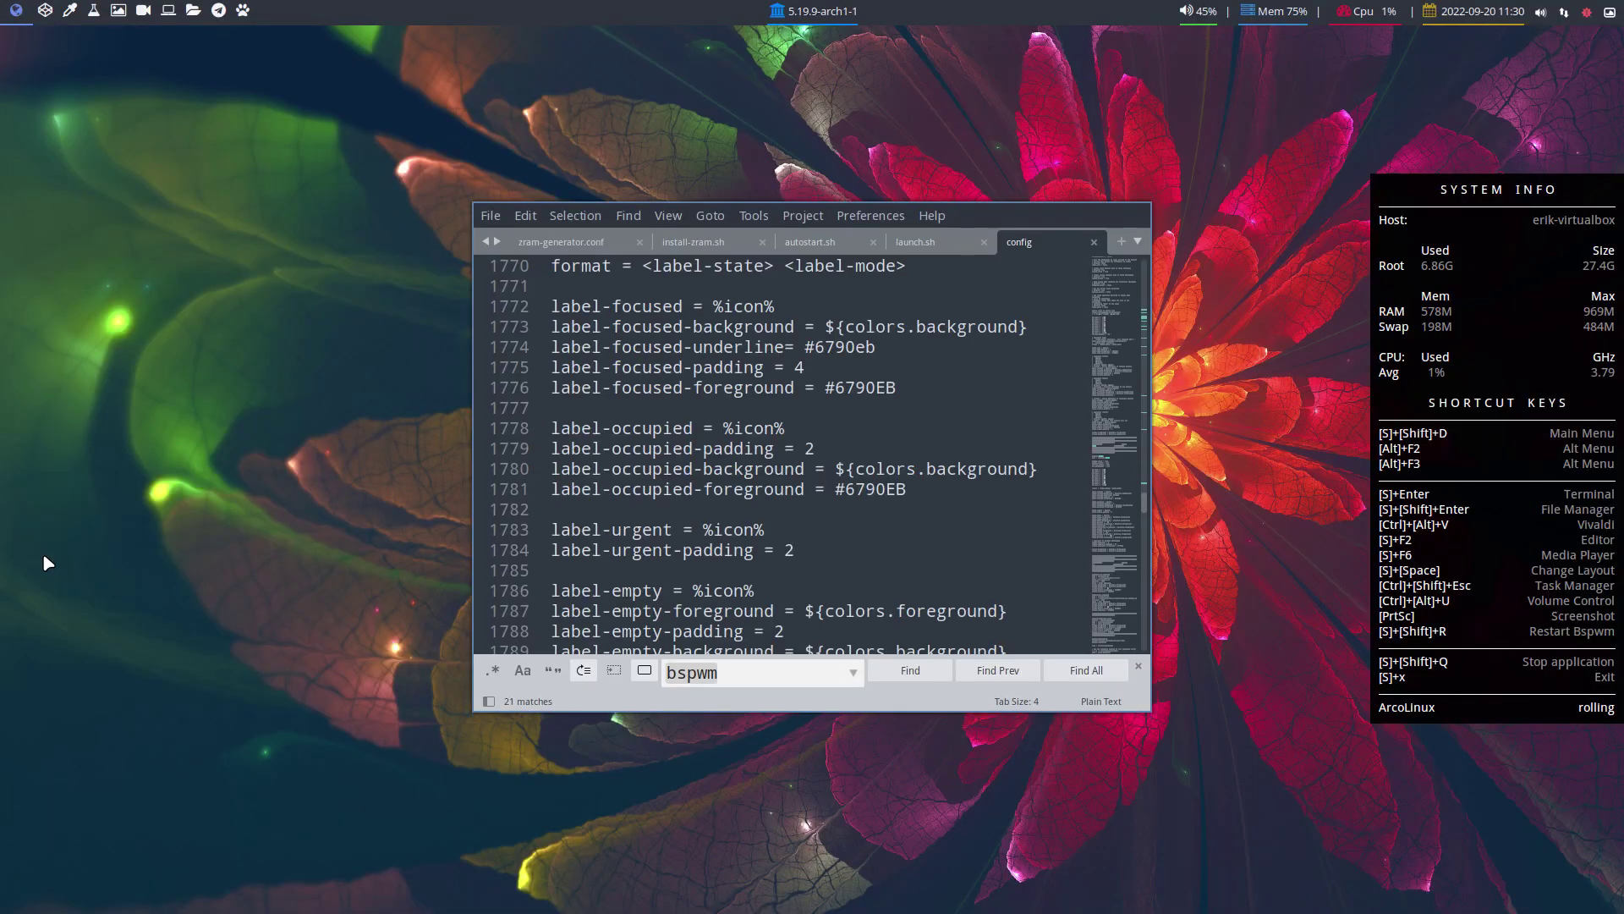
key(super+f)
key(super+f)
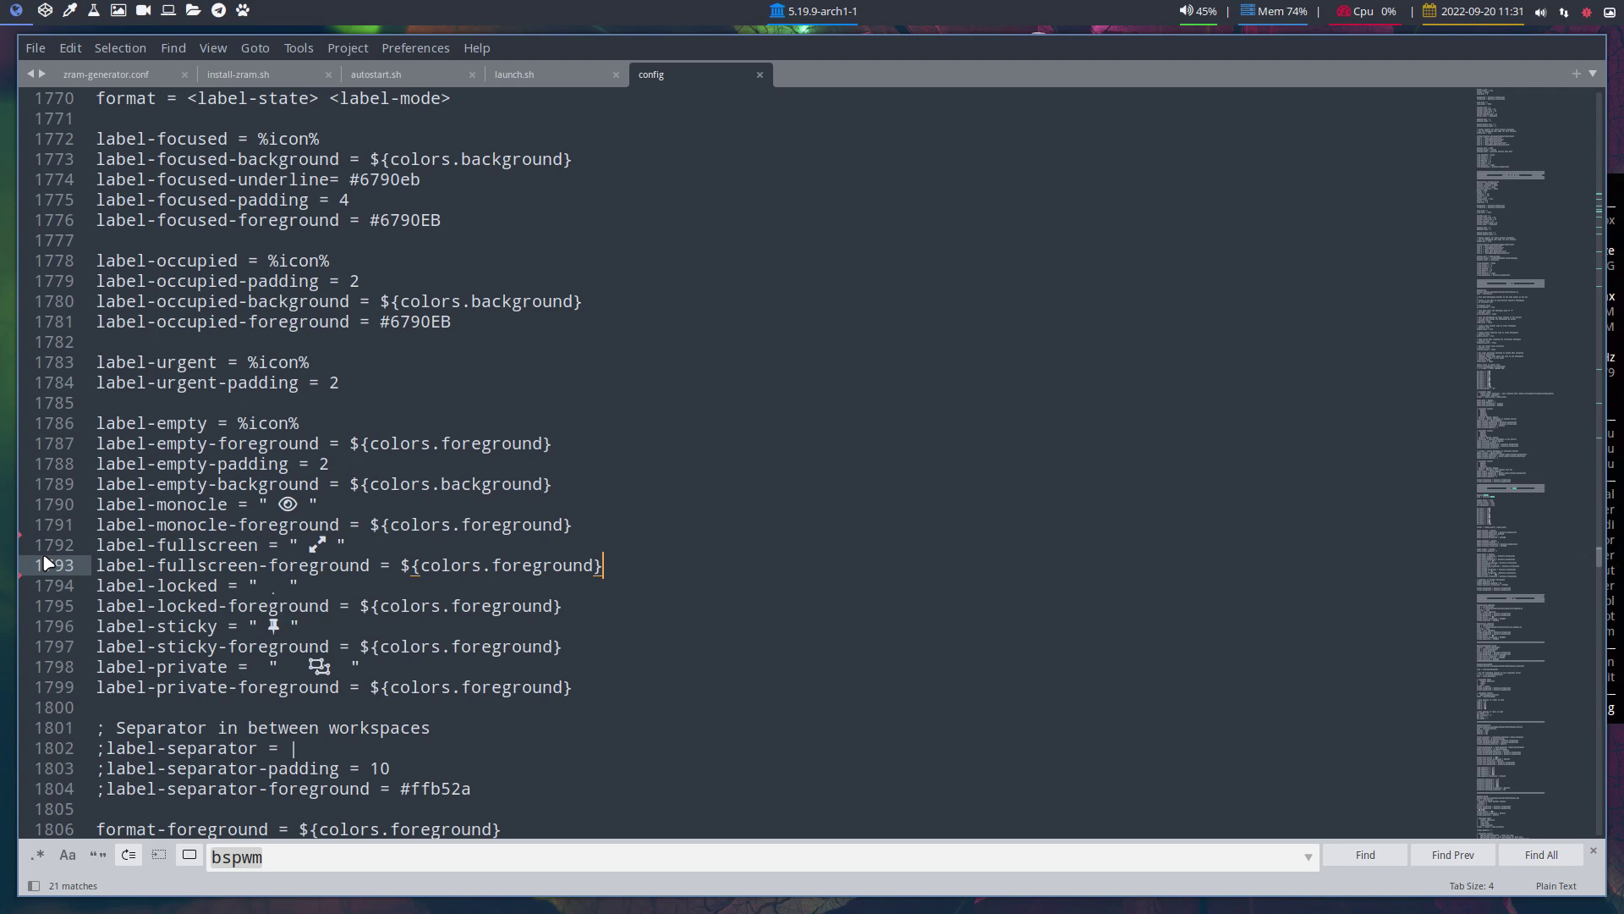
Close the text editor and open the .config folder of the home directory in the file manager
key(super+q)
key(super+shift+Return)
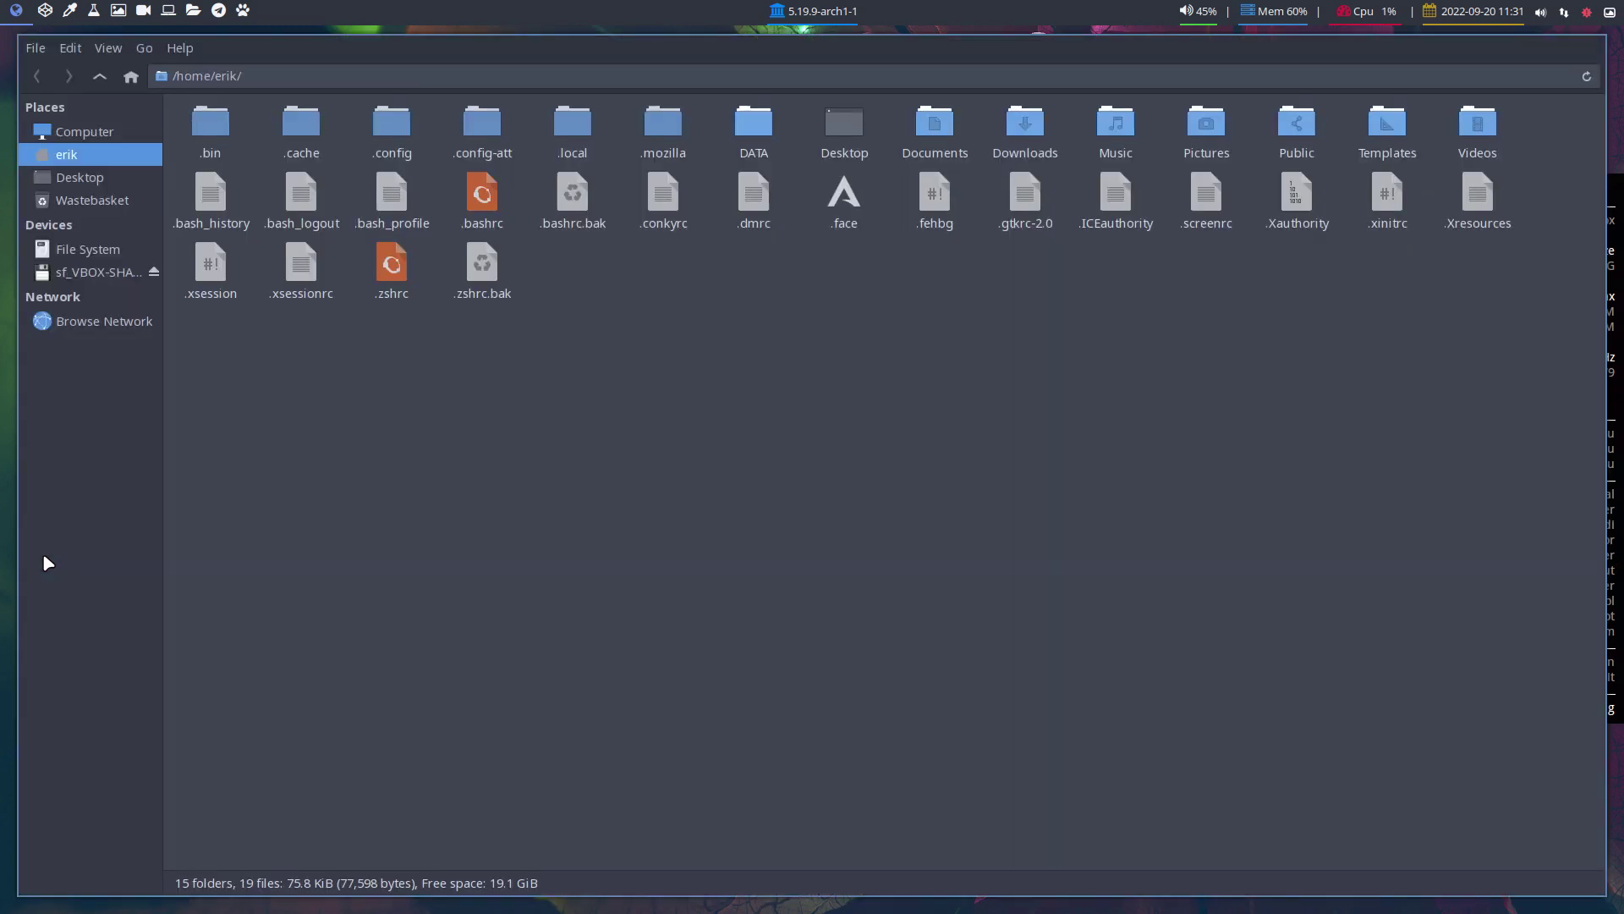
click(392, 132)
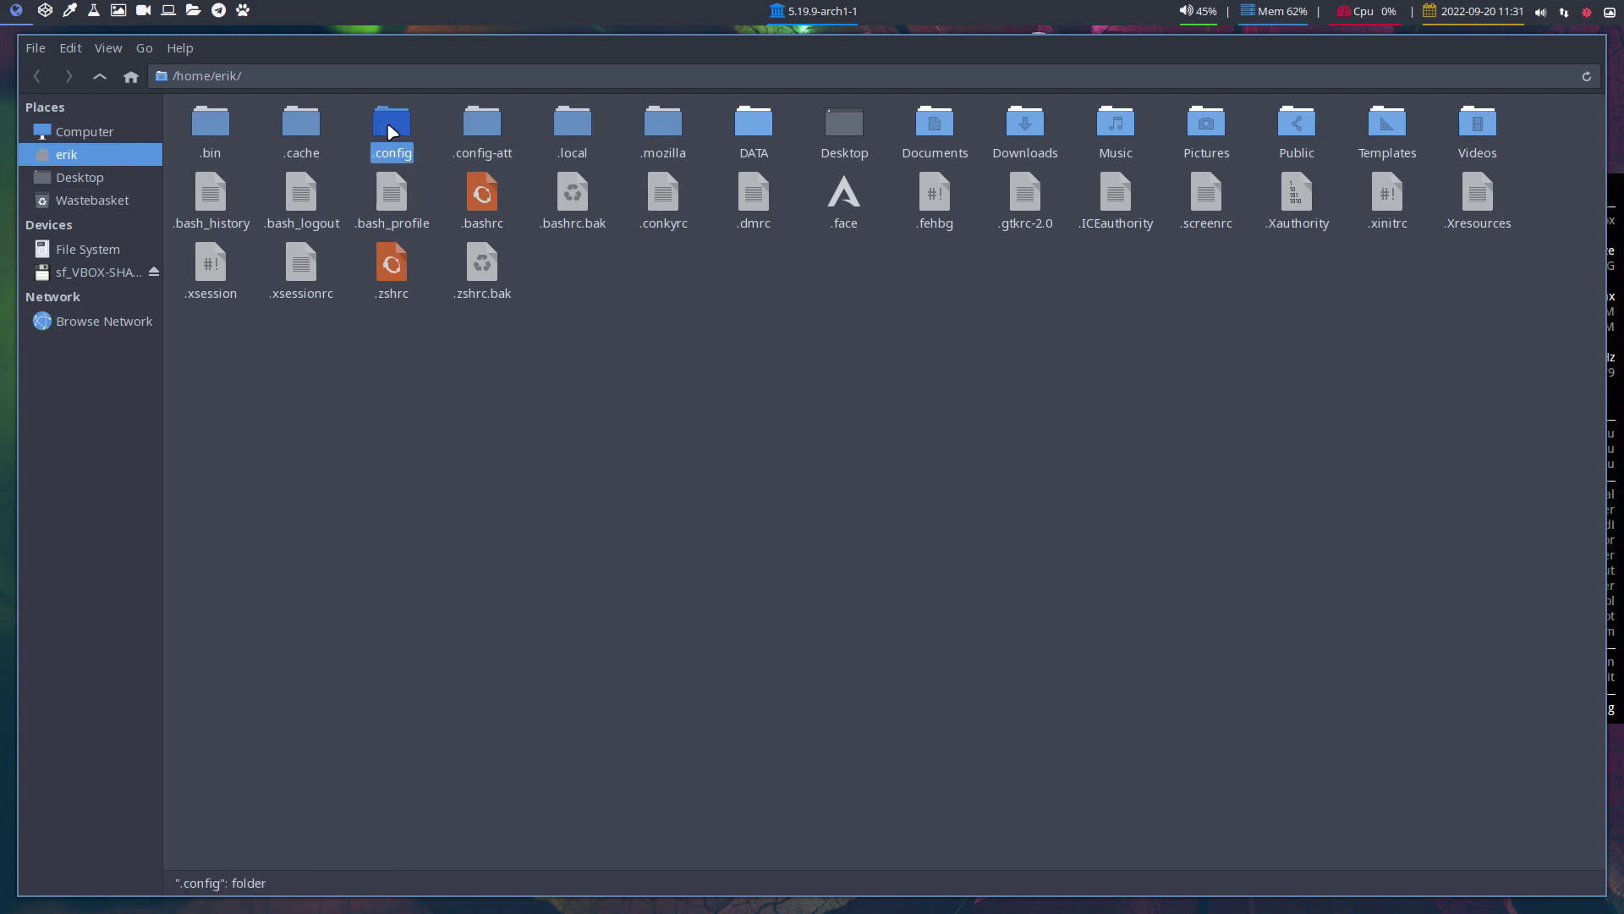
double_click(392, 132)
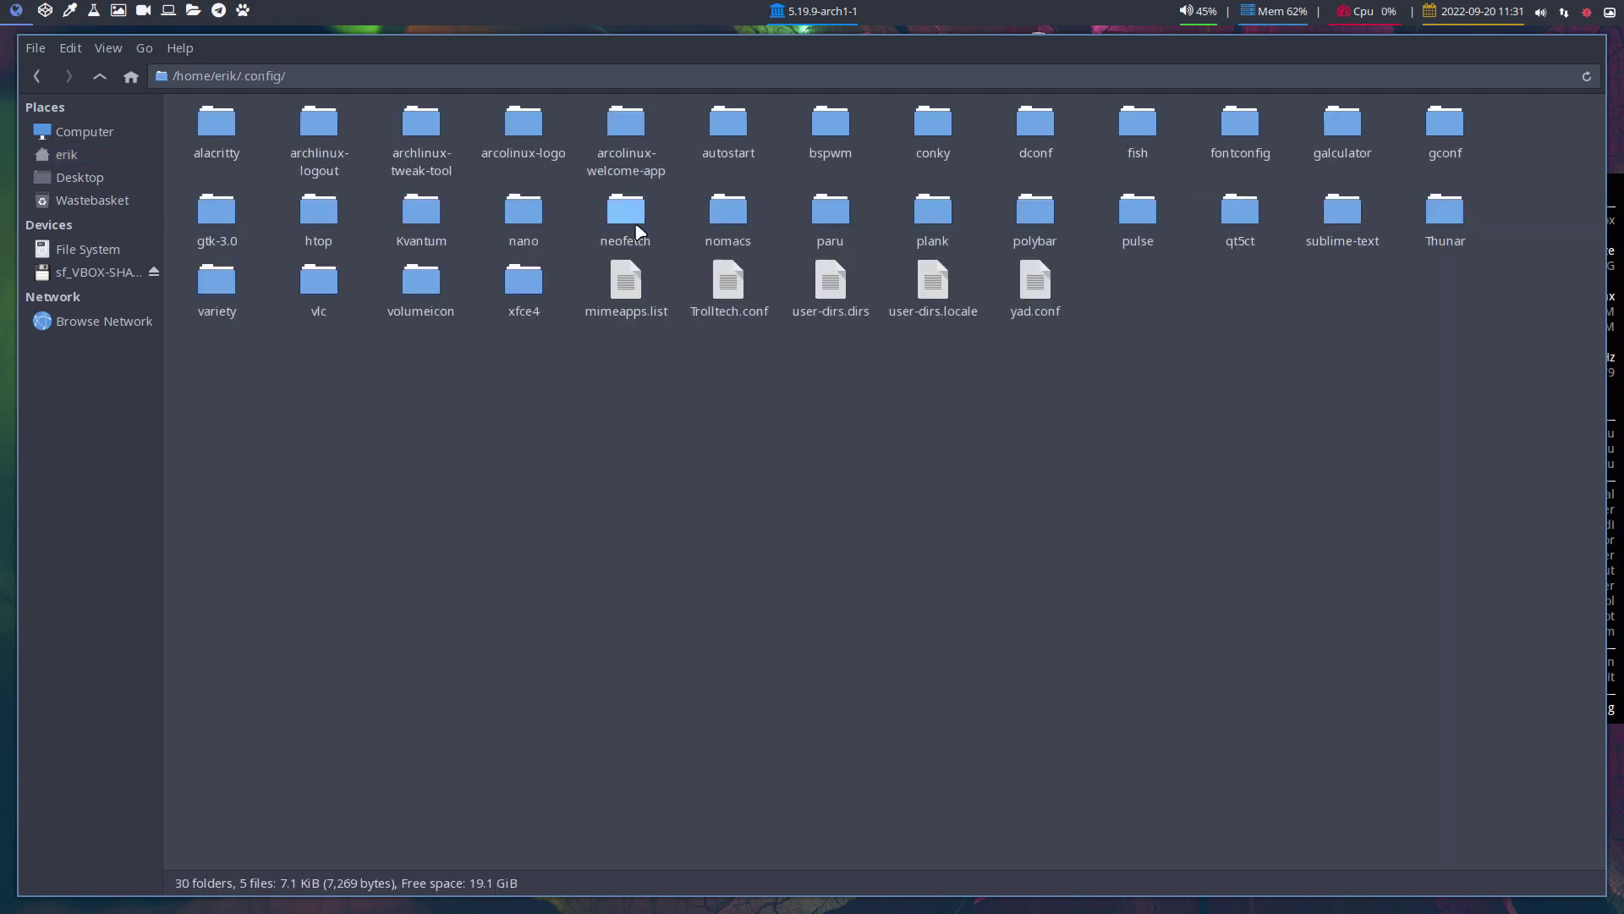
Open the polybar folder and compare the config file with config (copy 1) in Meld
double_click(1049, 213)
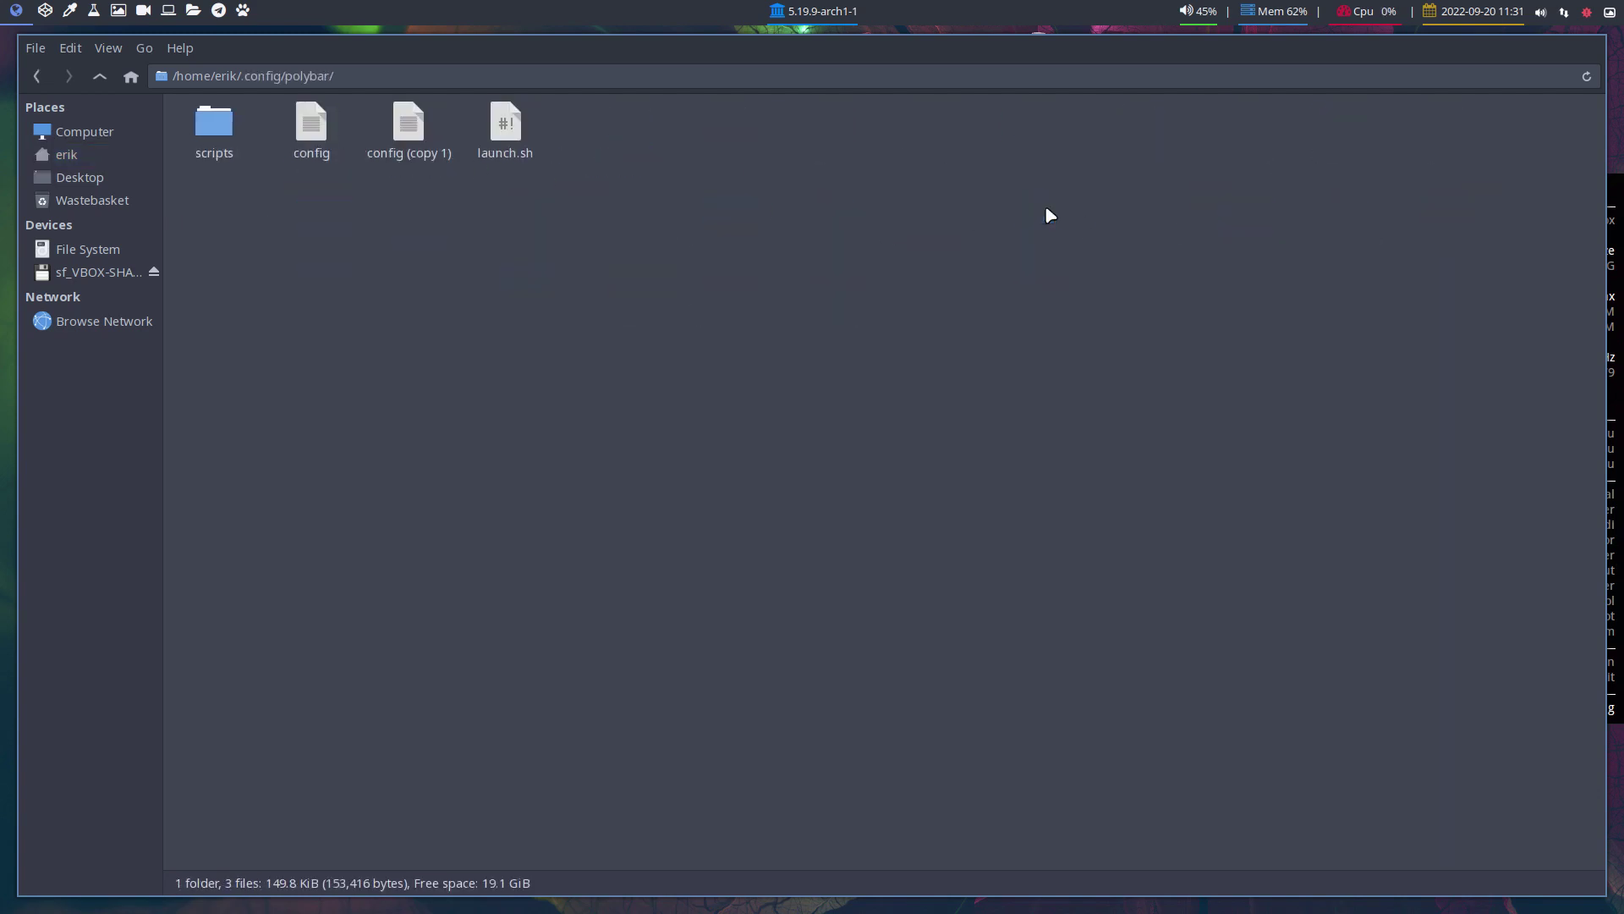
drag(305, 196, 410, 119)
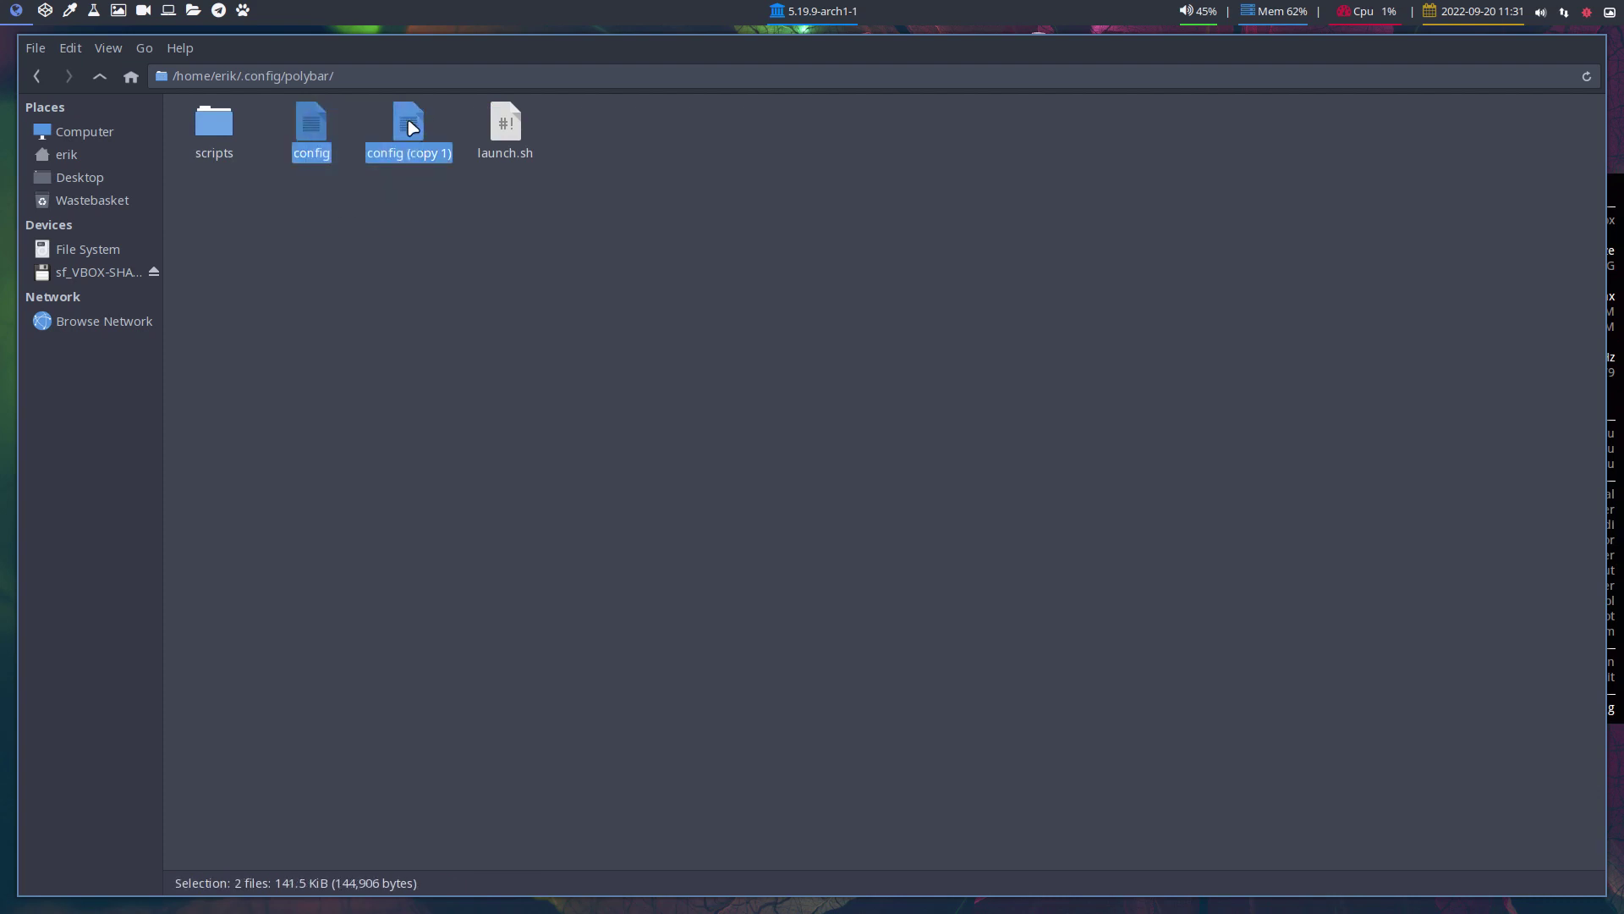
right_click(409, 119)
click(532, 420)
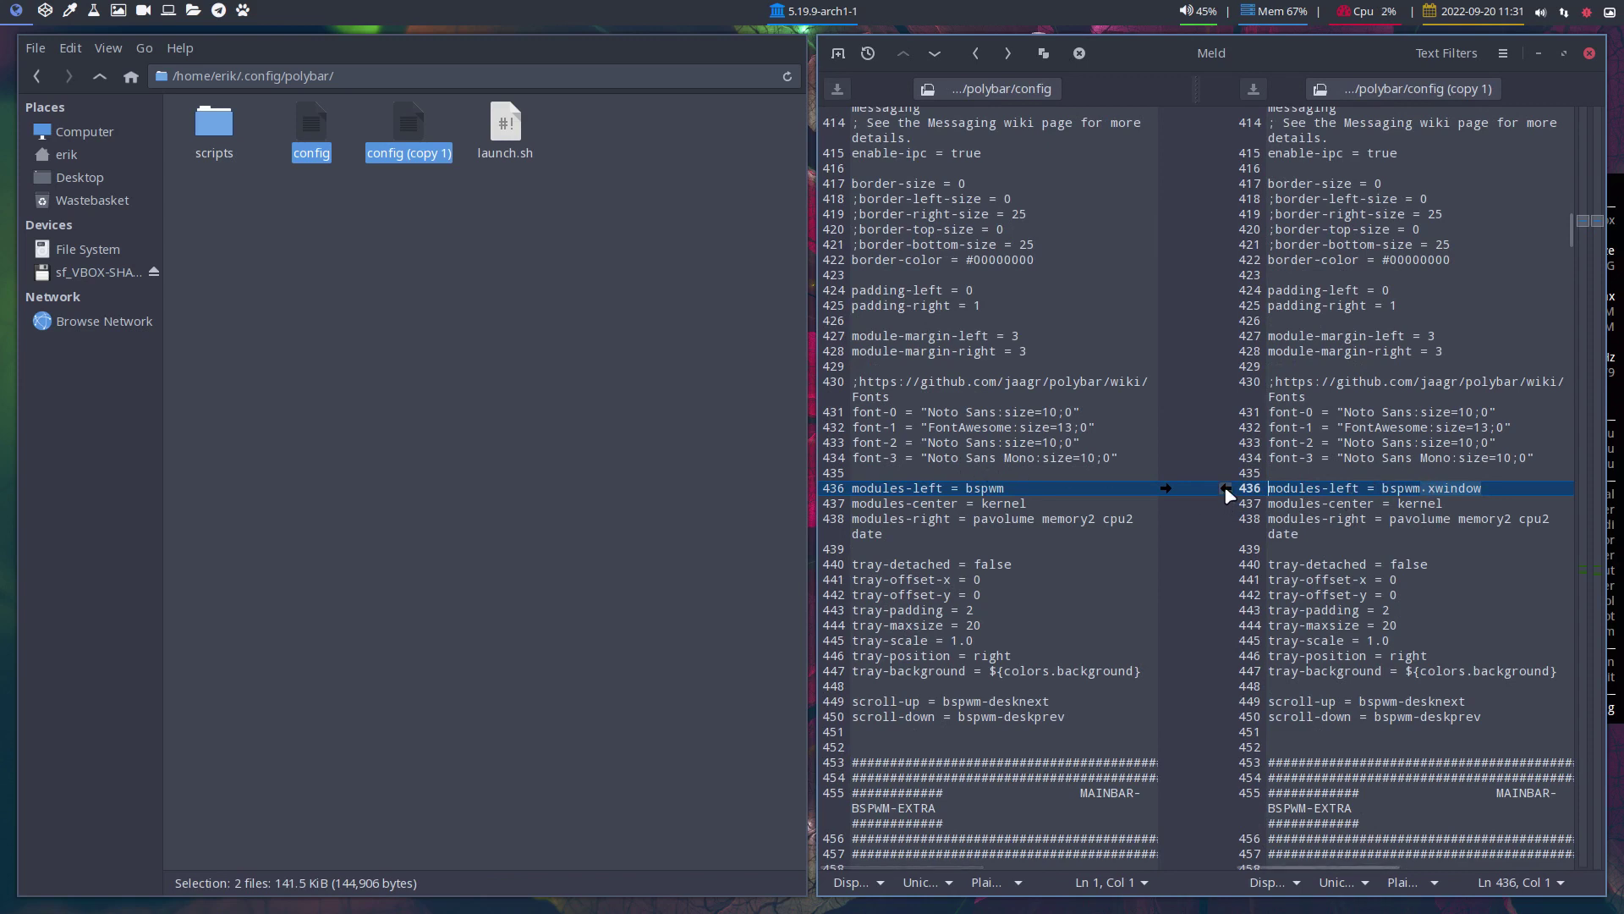
Copy the modules-left = bspwm xwindow line from config (copy 1) into config and close the comparison, saving config
click(1226, 488)
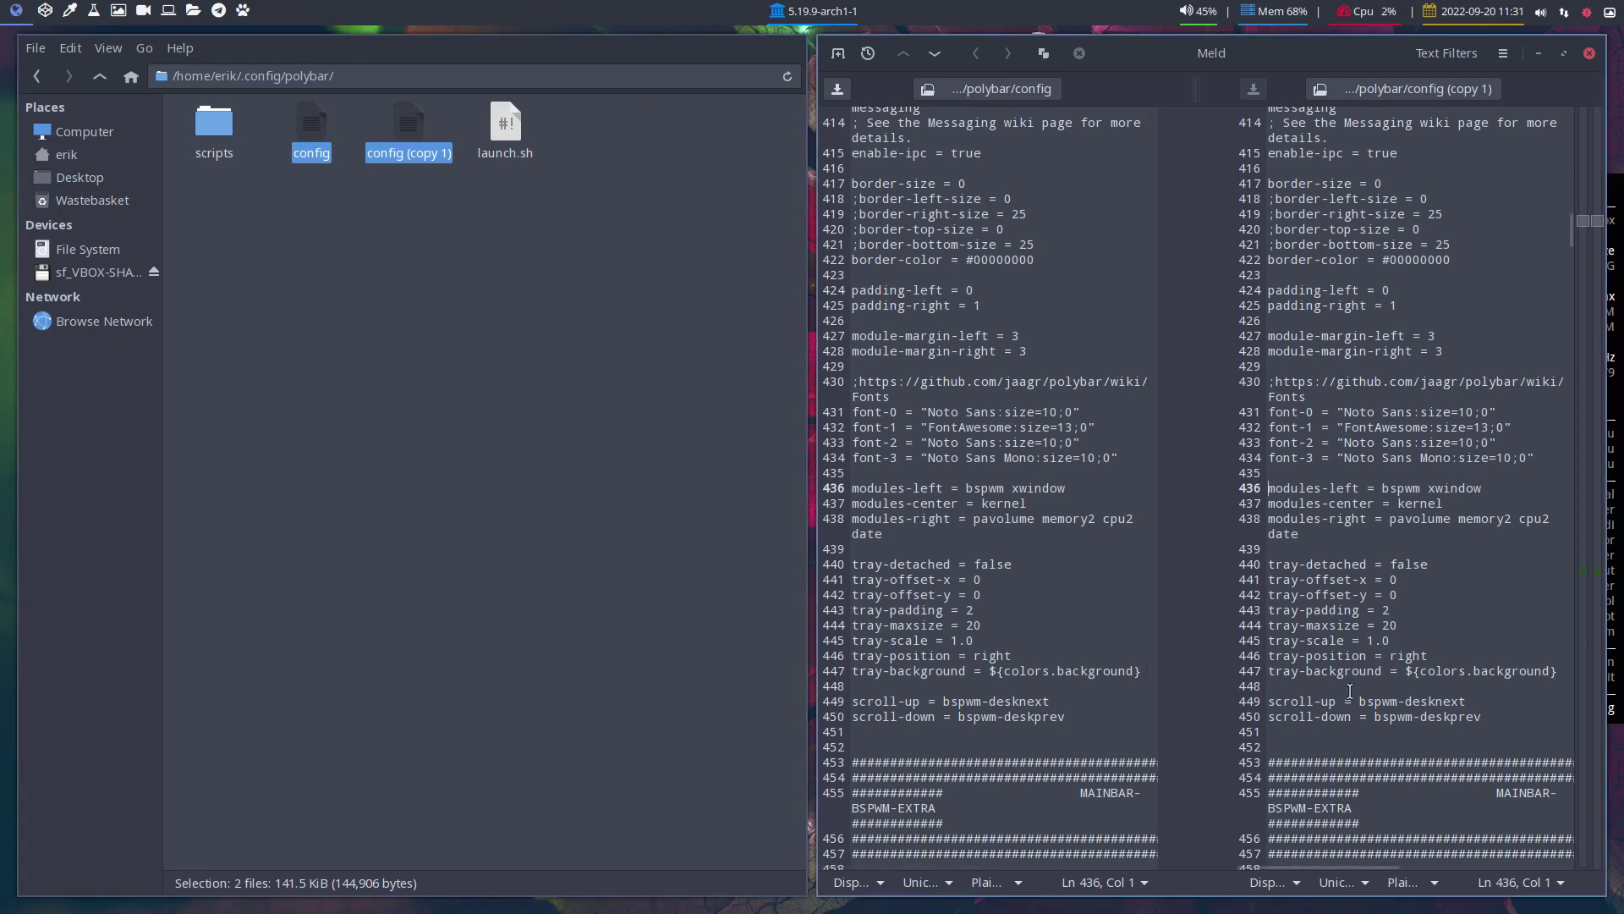
scroll(1350, 691, down, 10)
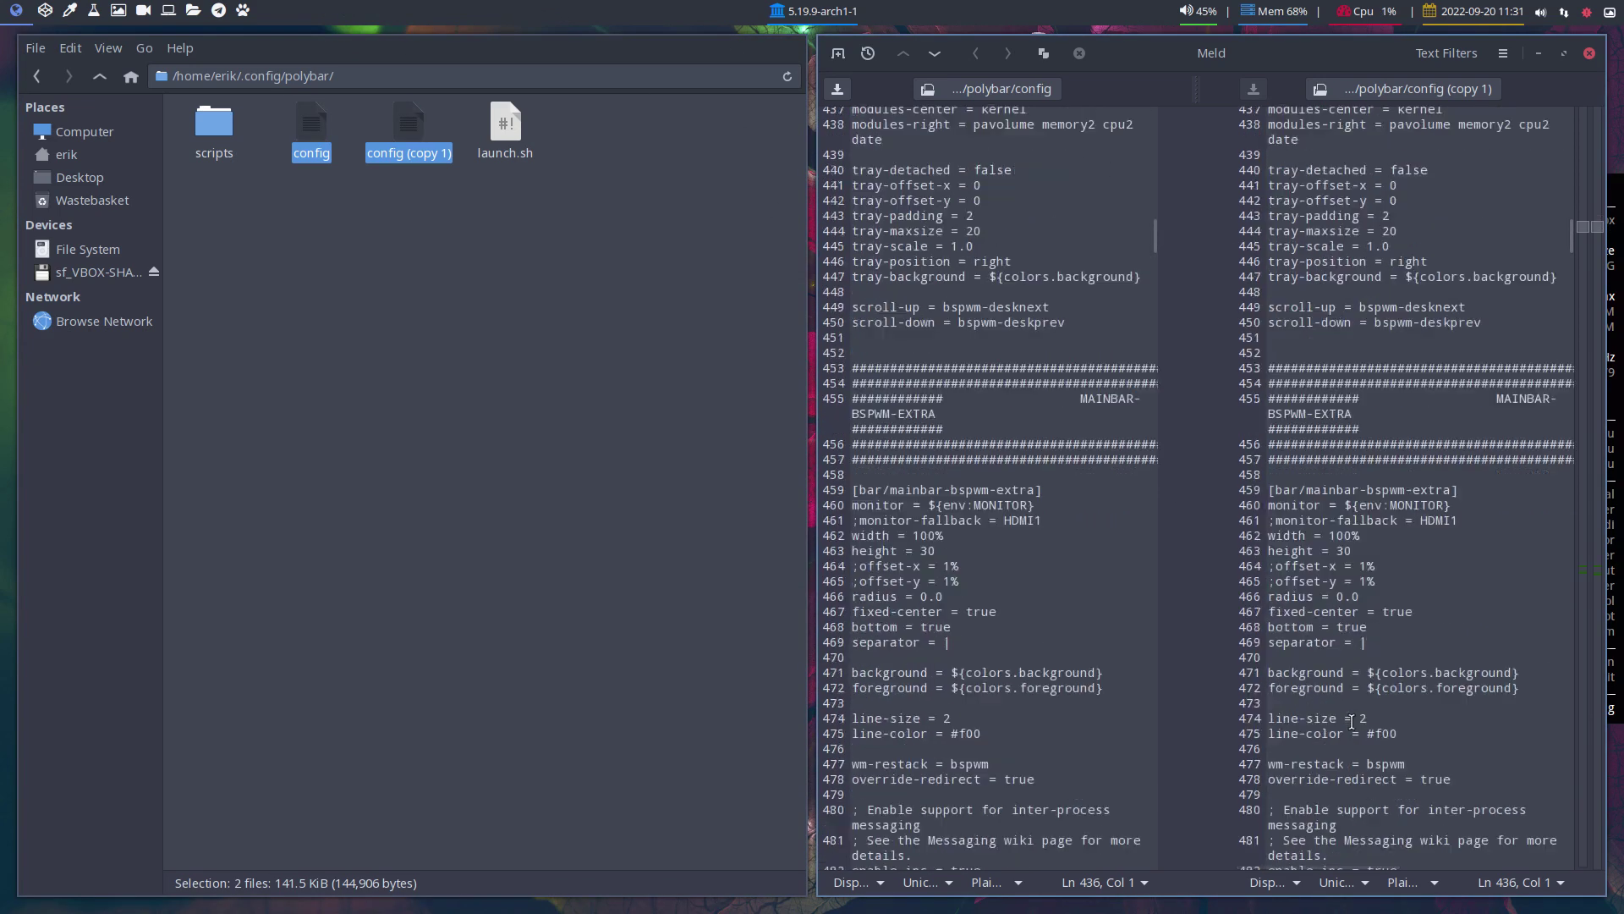
scroll(1351, 721, down, 20)
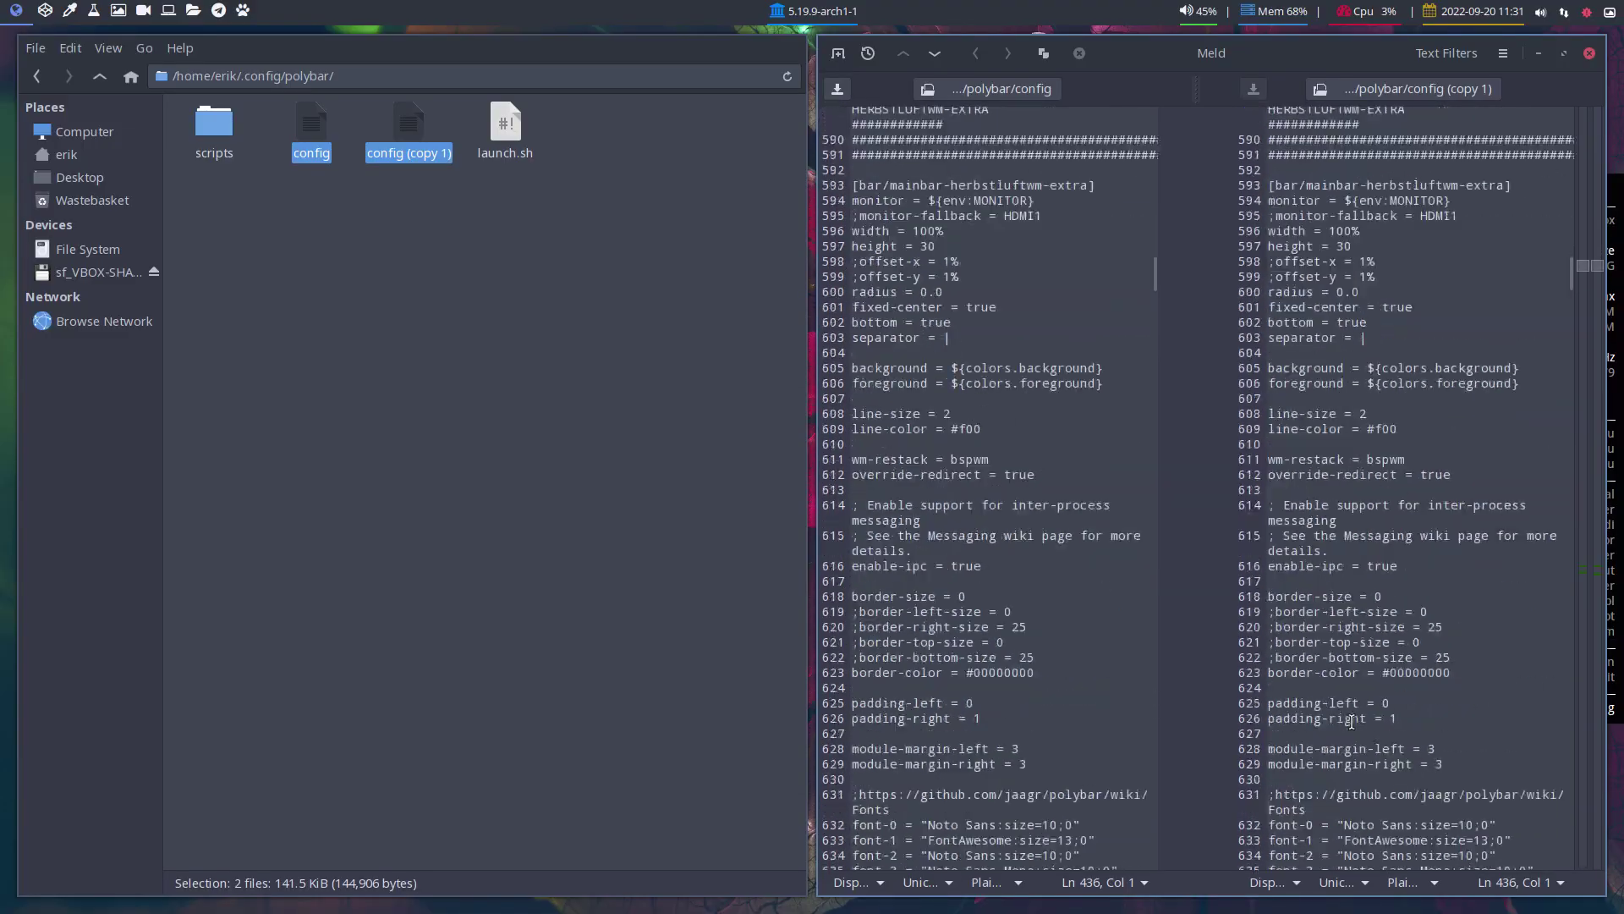
scroll(1351, 721, down, 20)
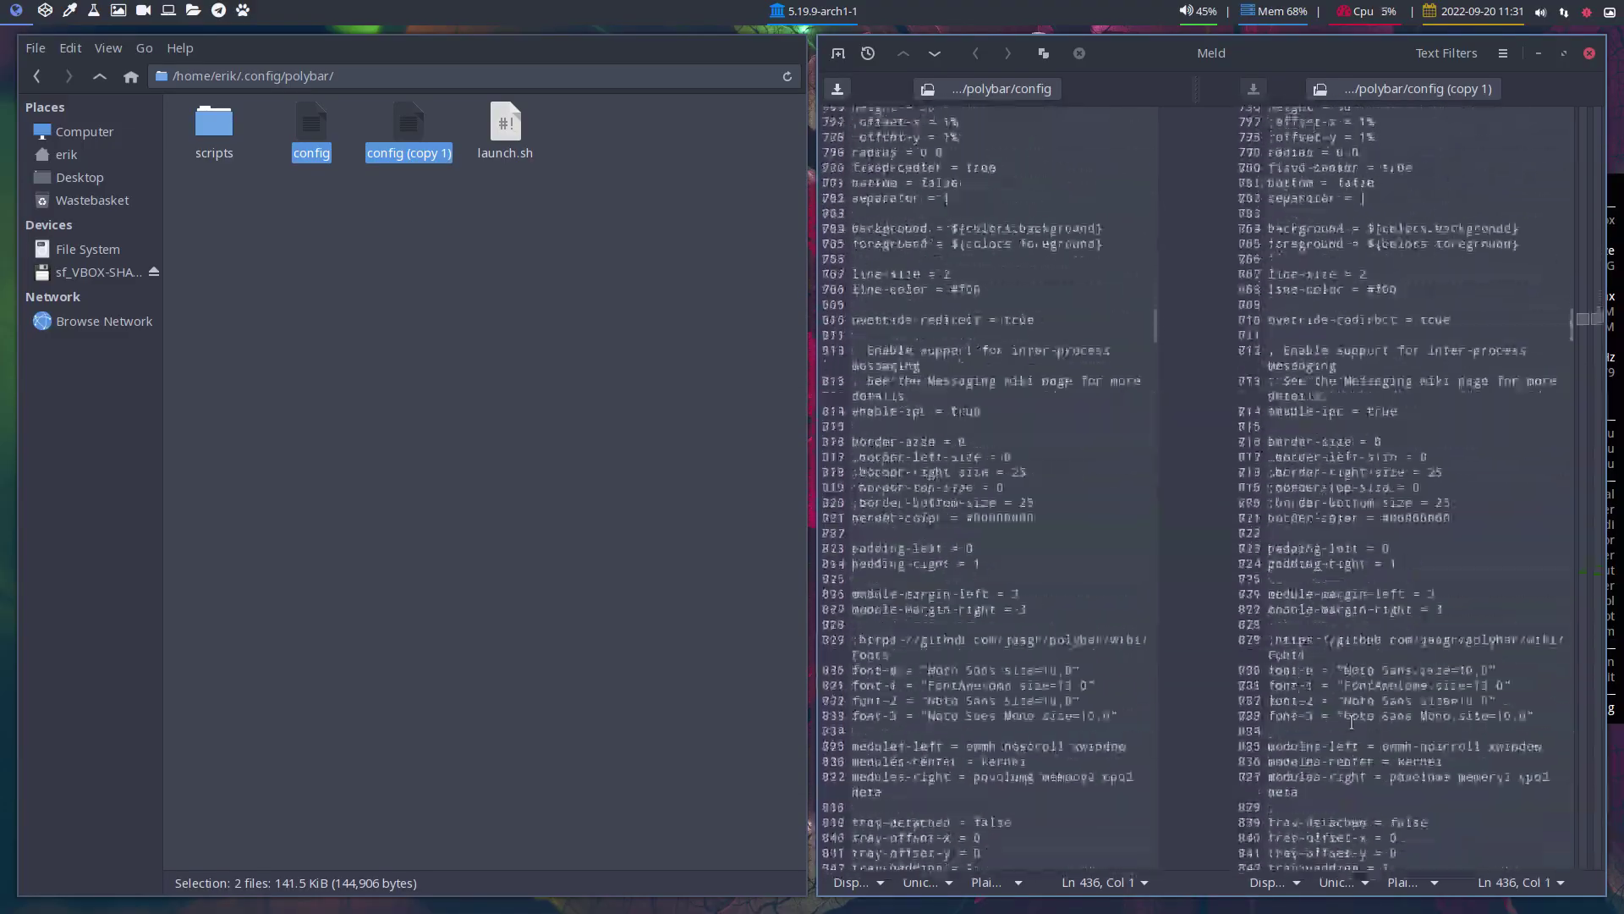
scroll(1351, 721, down, 20)
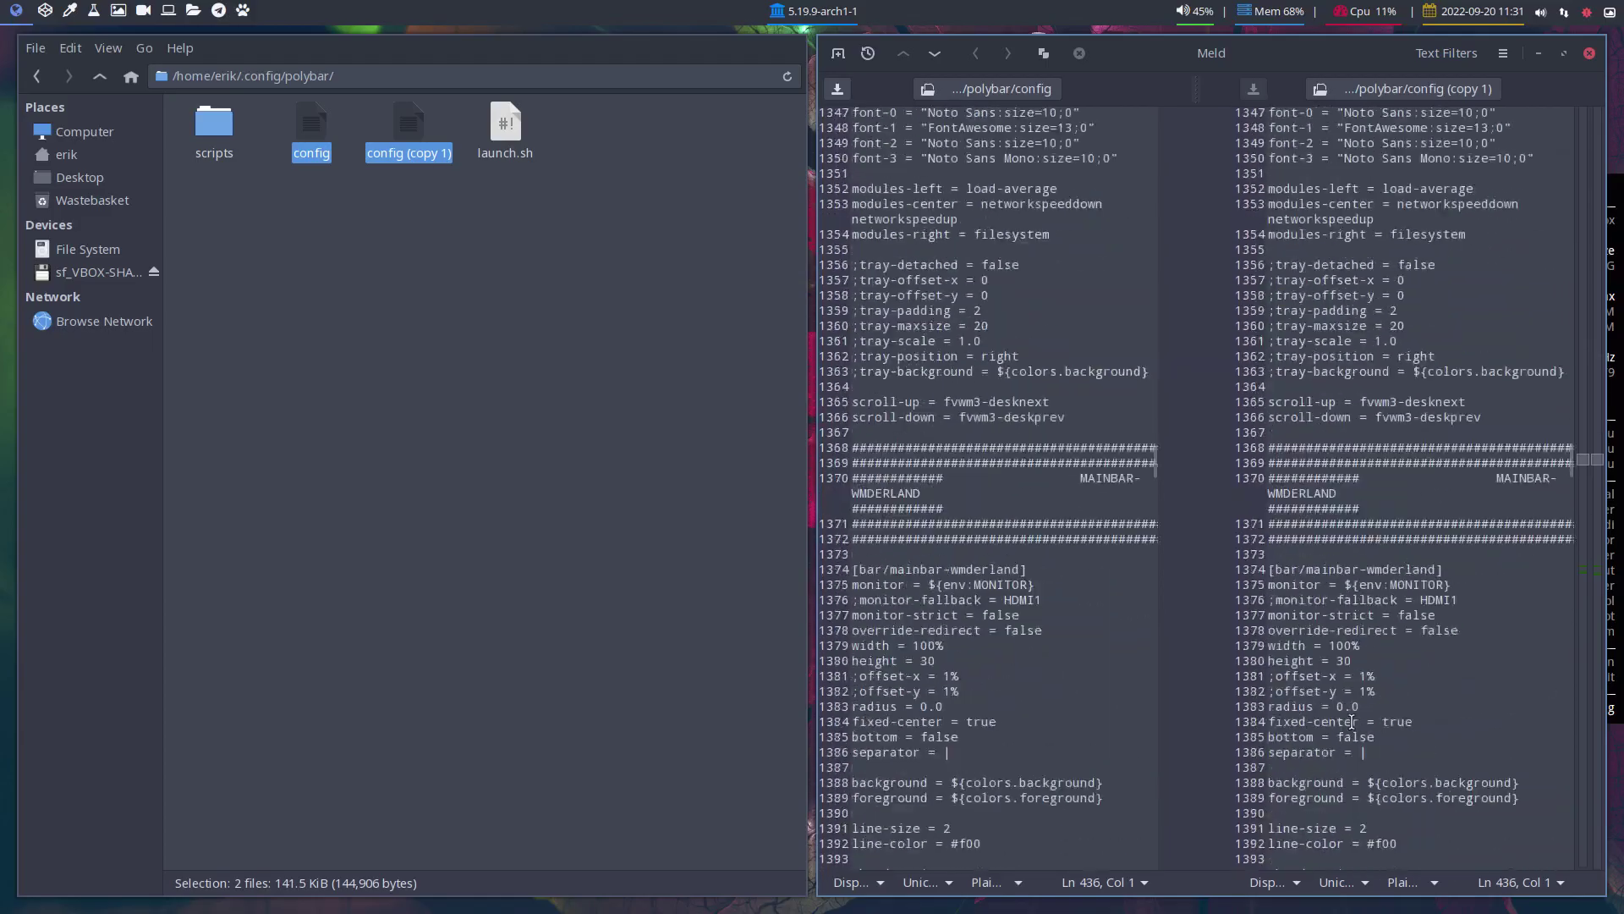
scroll(1352, 721, down, 20)
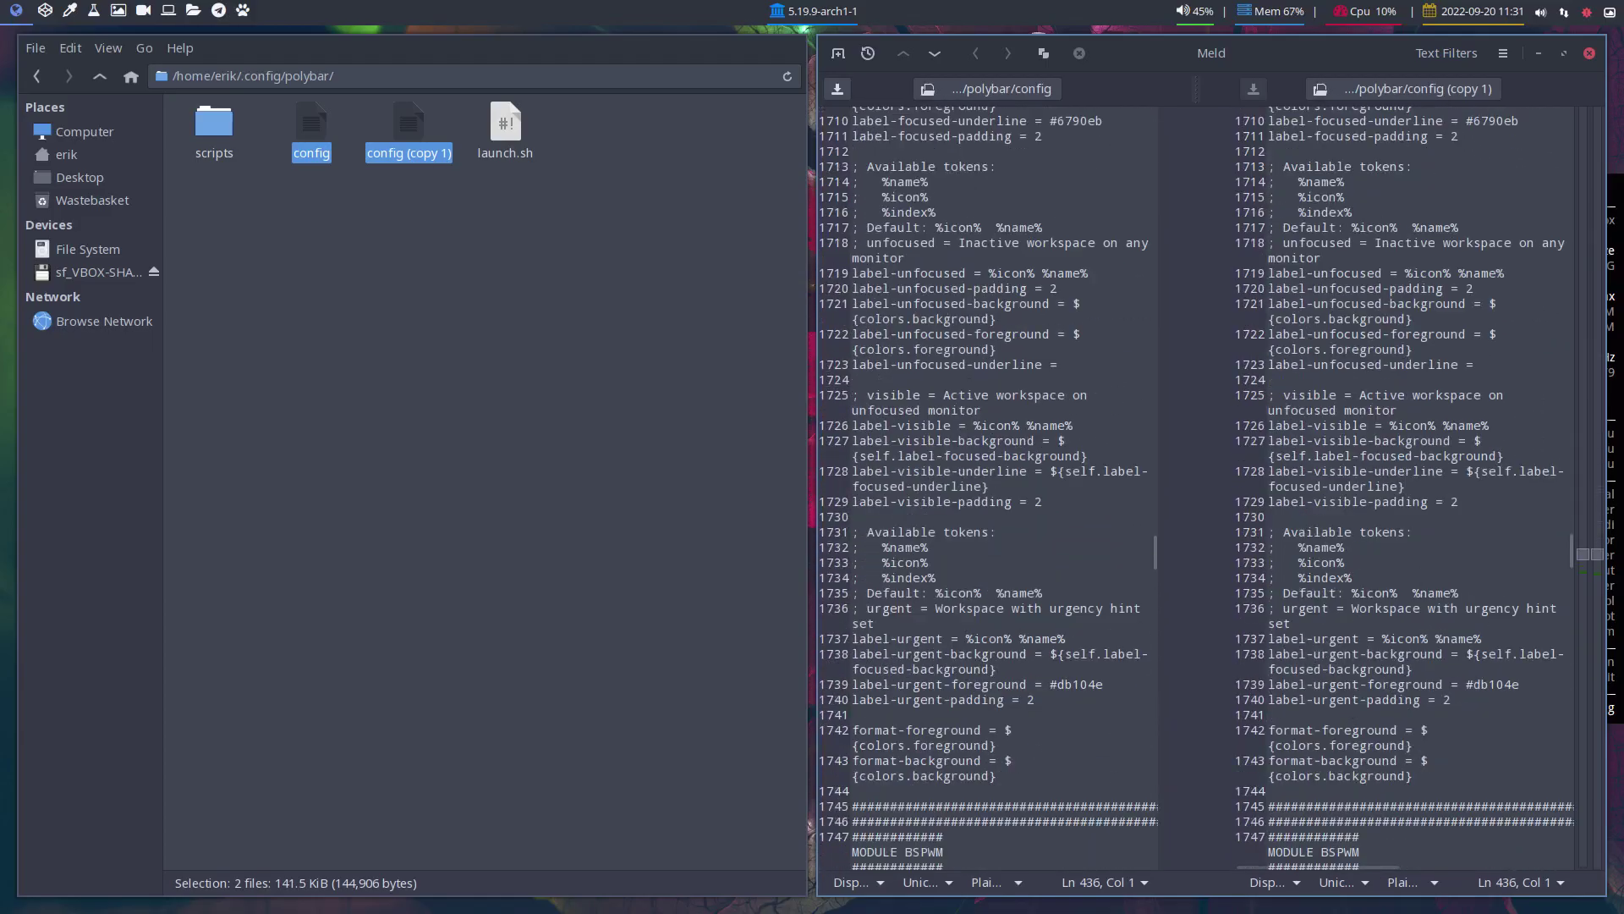
click(1590, 53)
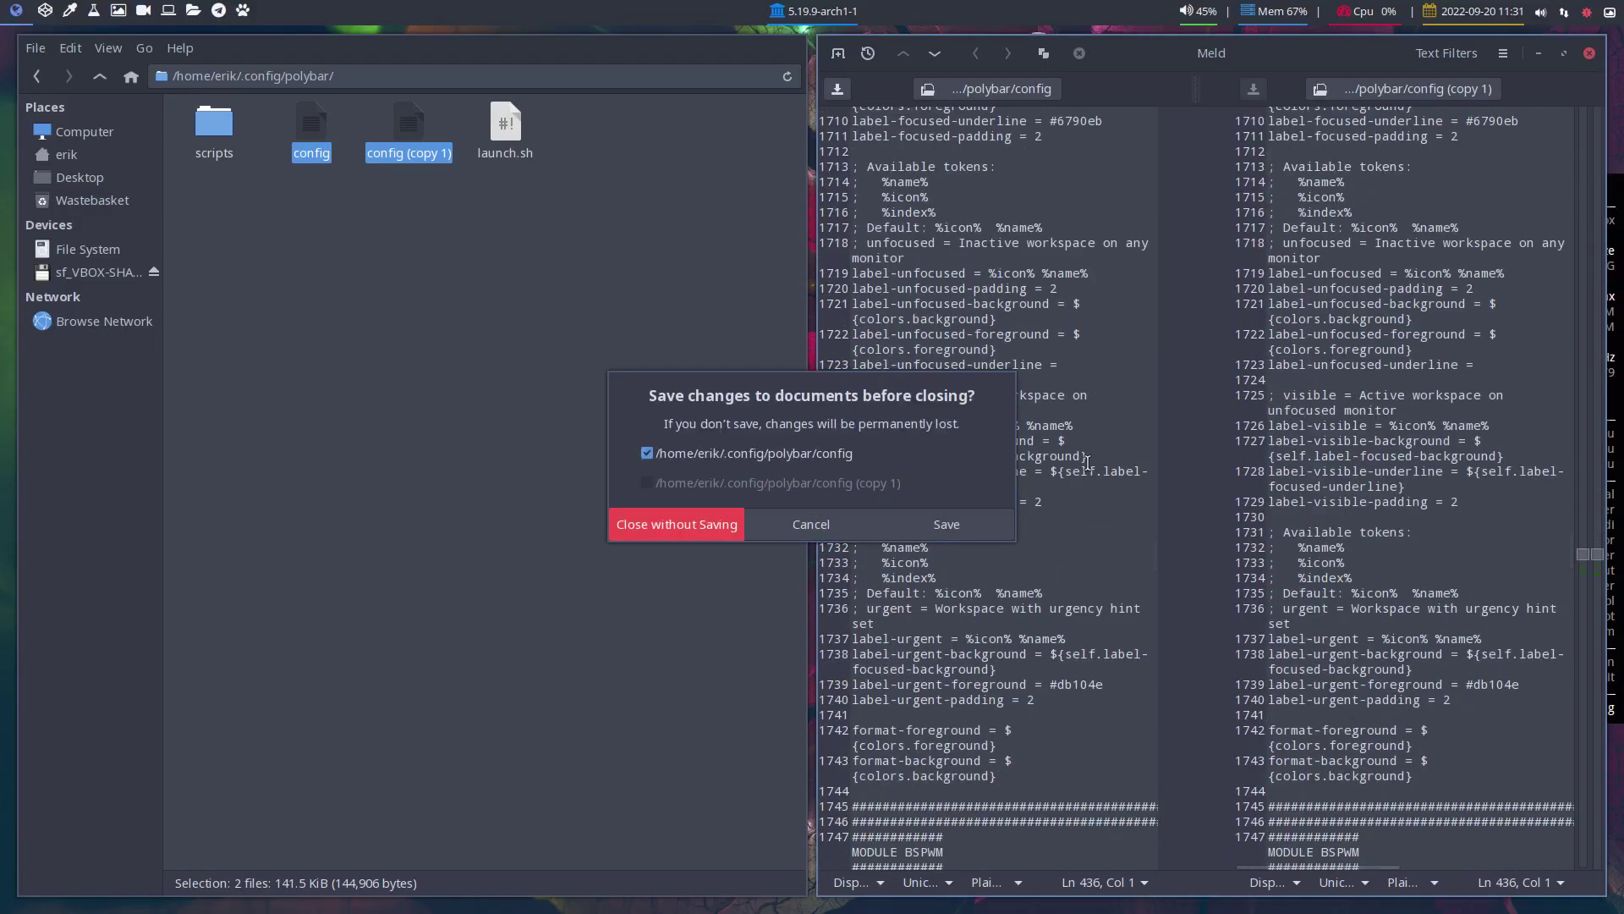
click(967, 528)
Compare config and config (copy 1) again, copy the ws-icon-default line into config and review the remaining label differences
right_click(438, 133)
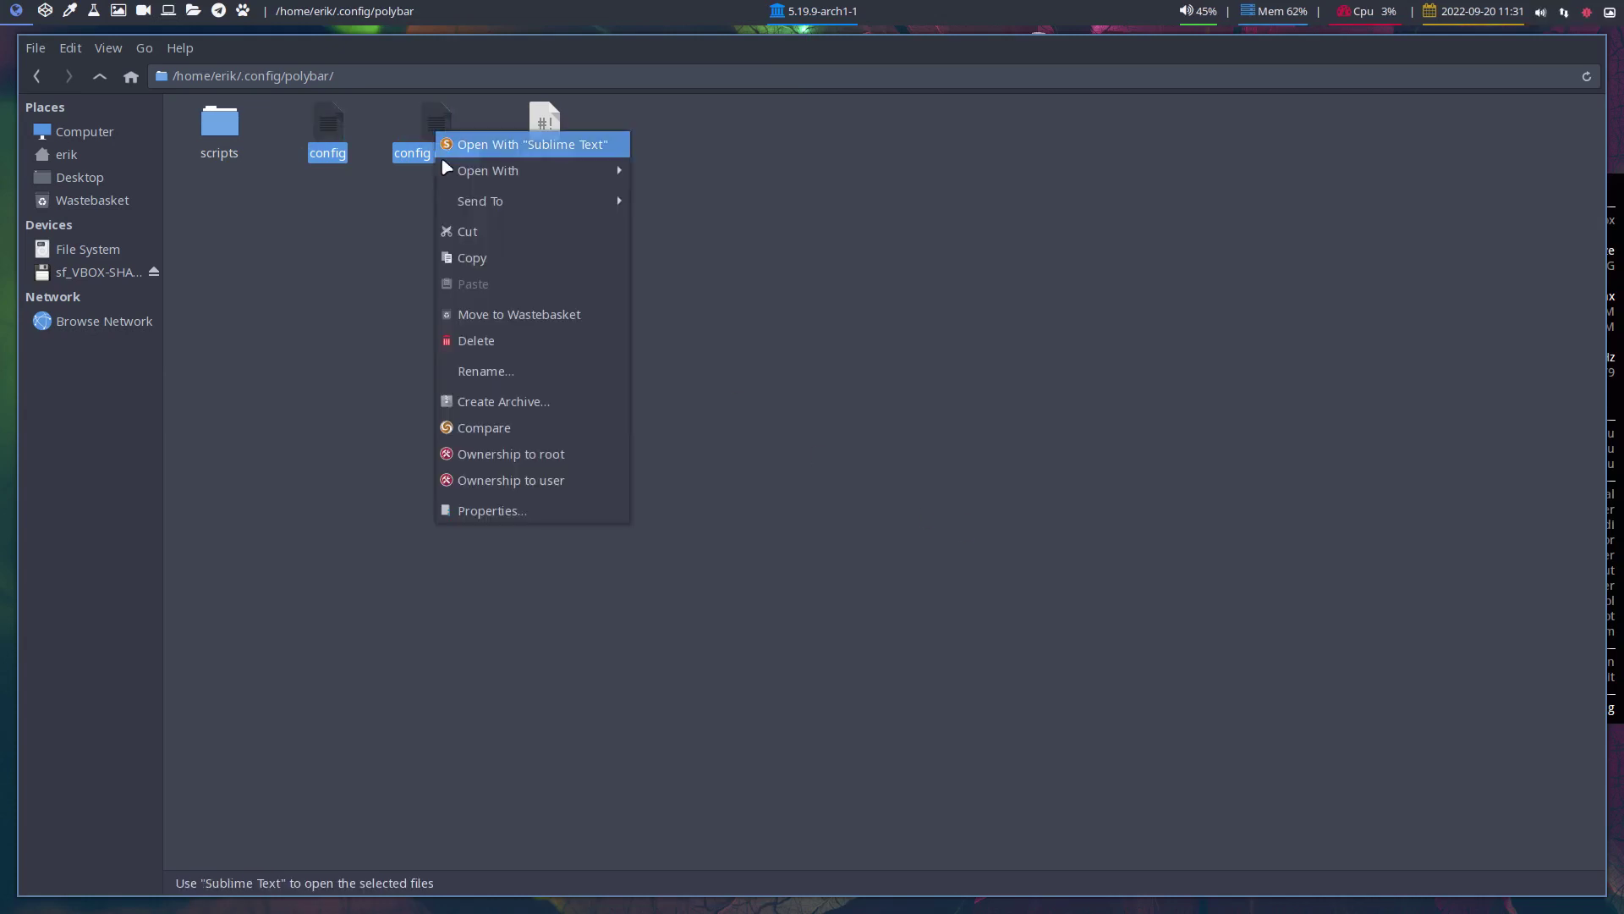
click(531, 427)
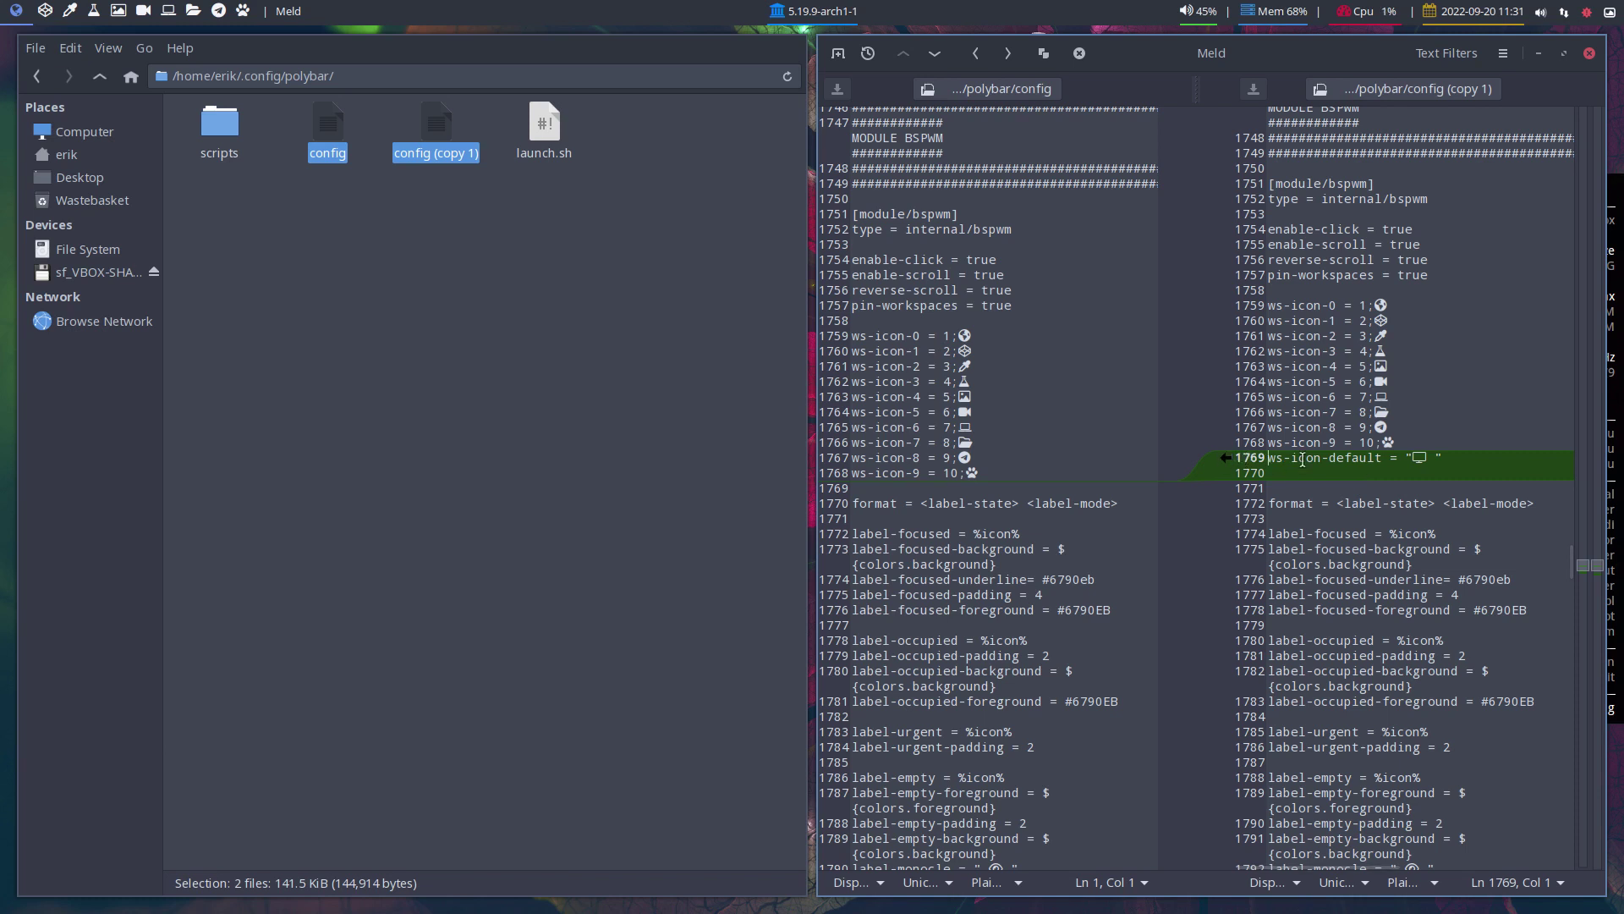
click(1225, 458)
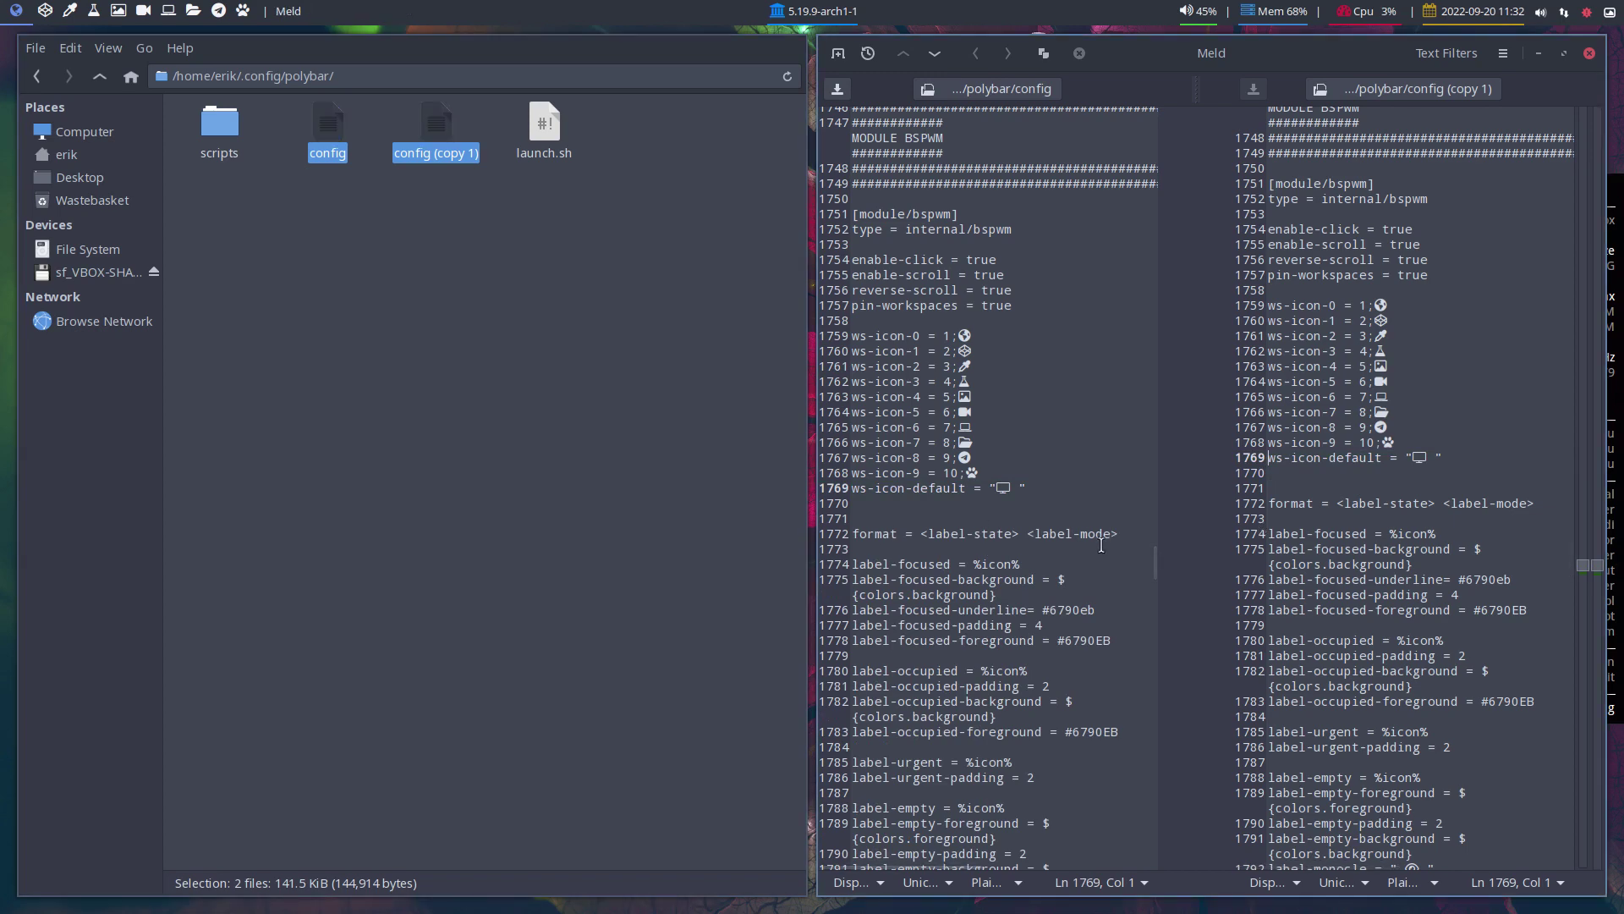
scroll(1345, 675, down, 5)
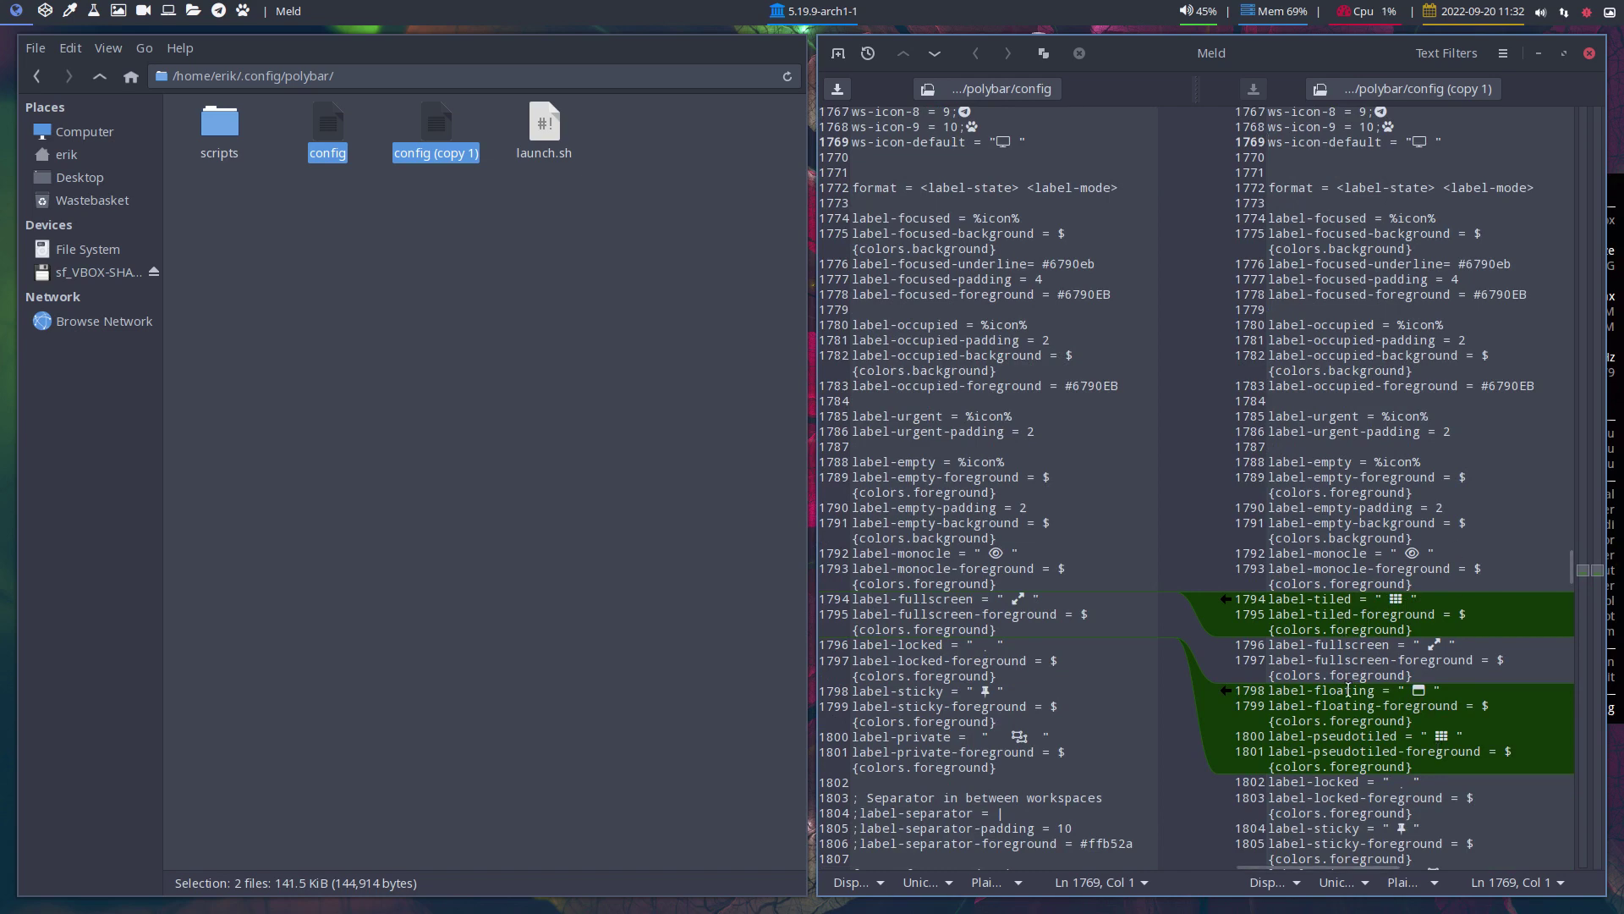
scroll(1343, 783, down, 1)
scroll(1342, 783, down, 9)
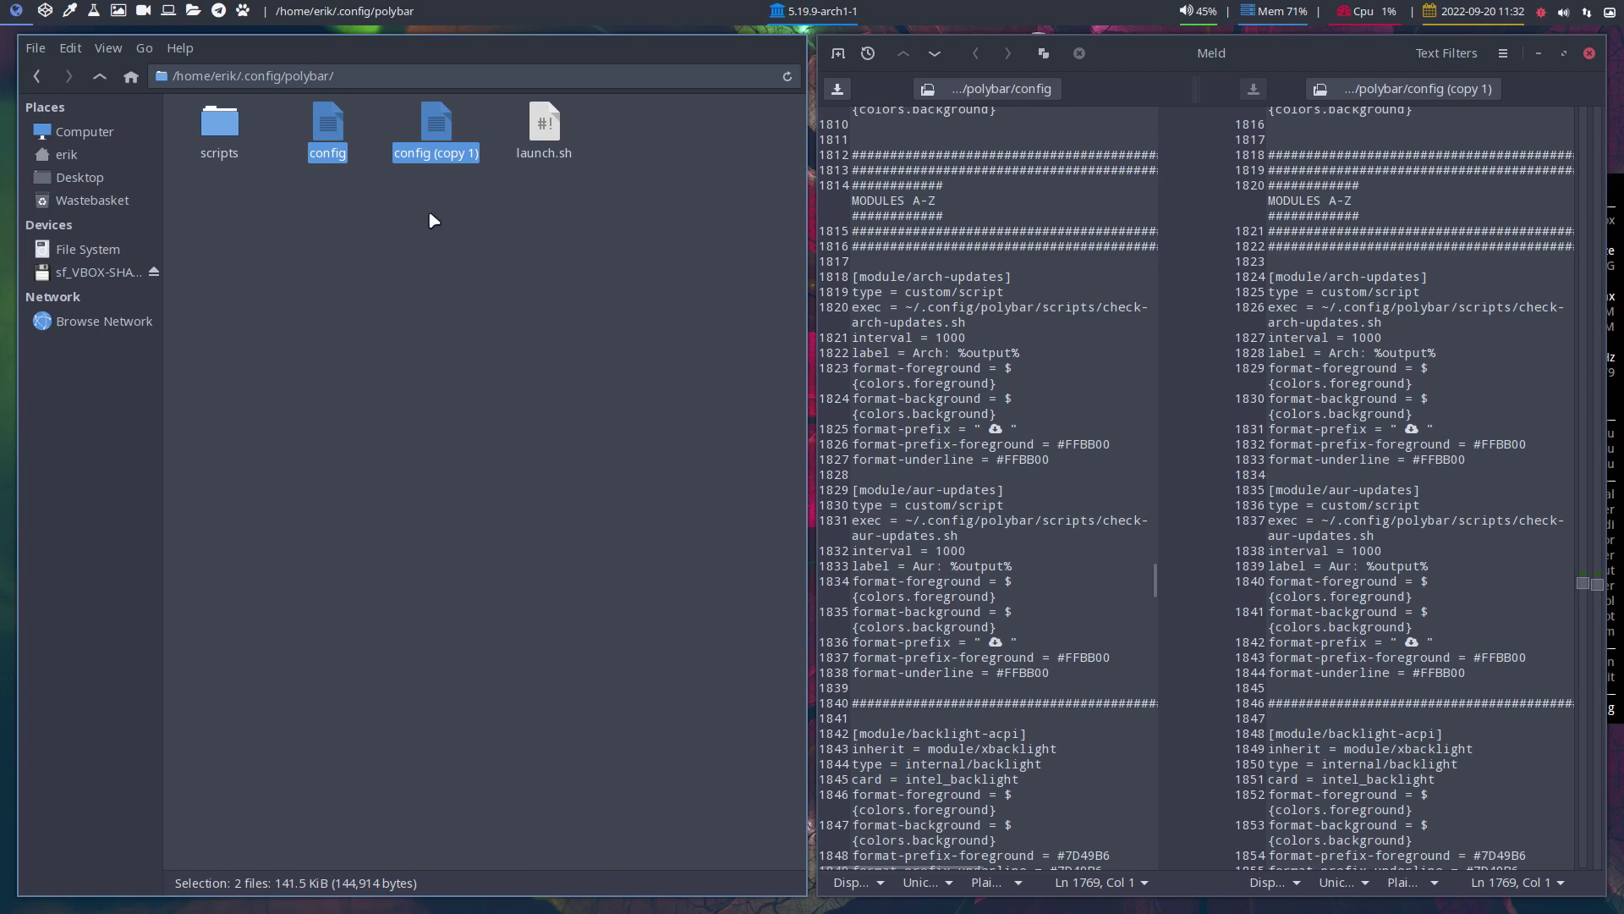
Visit several workspaces from polybar to check their icons and open a terminal on workspace 10
click(42, 10)
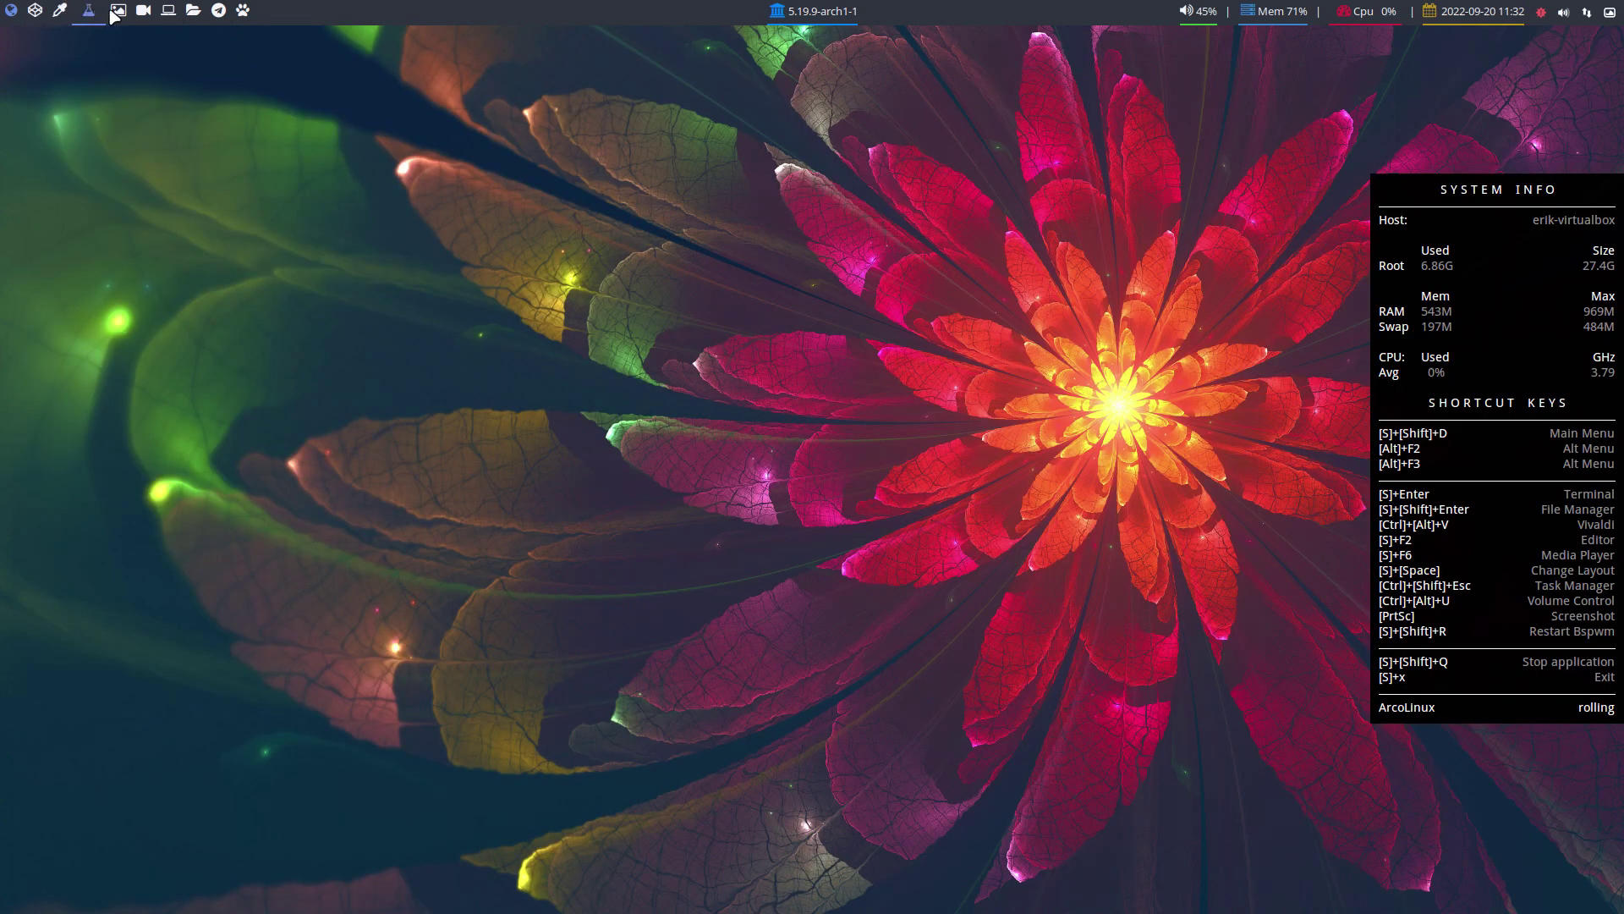
click(164, 11)
click(238, 12)
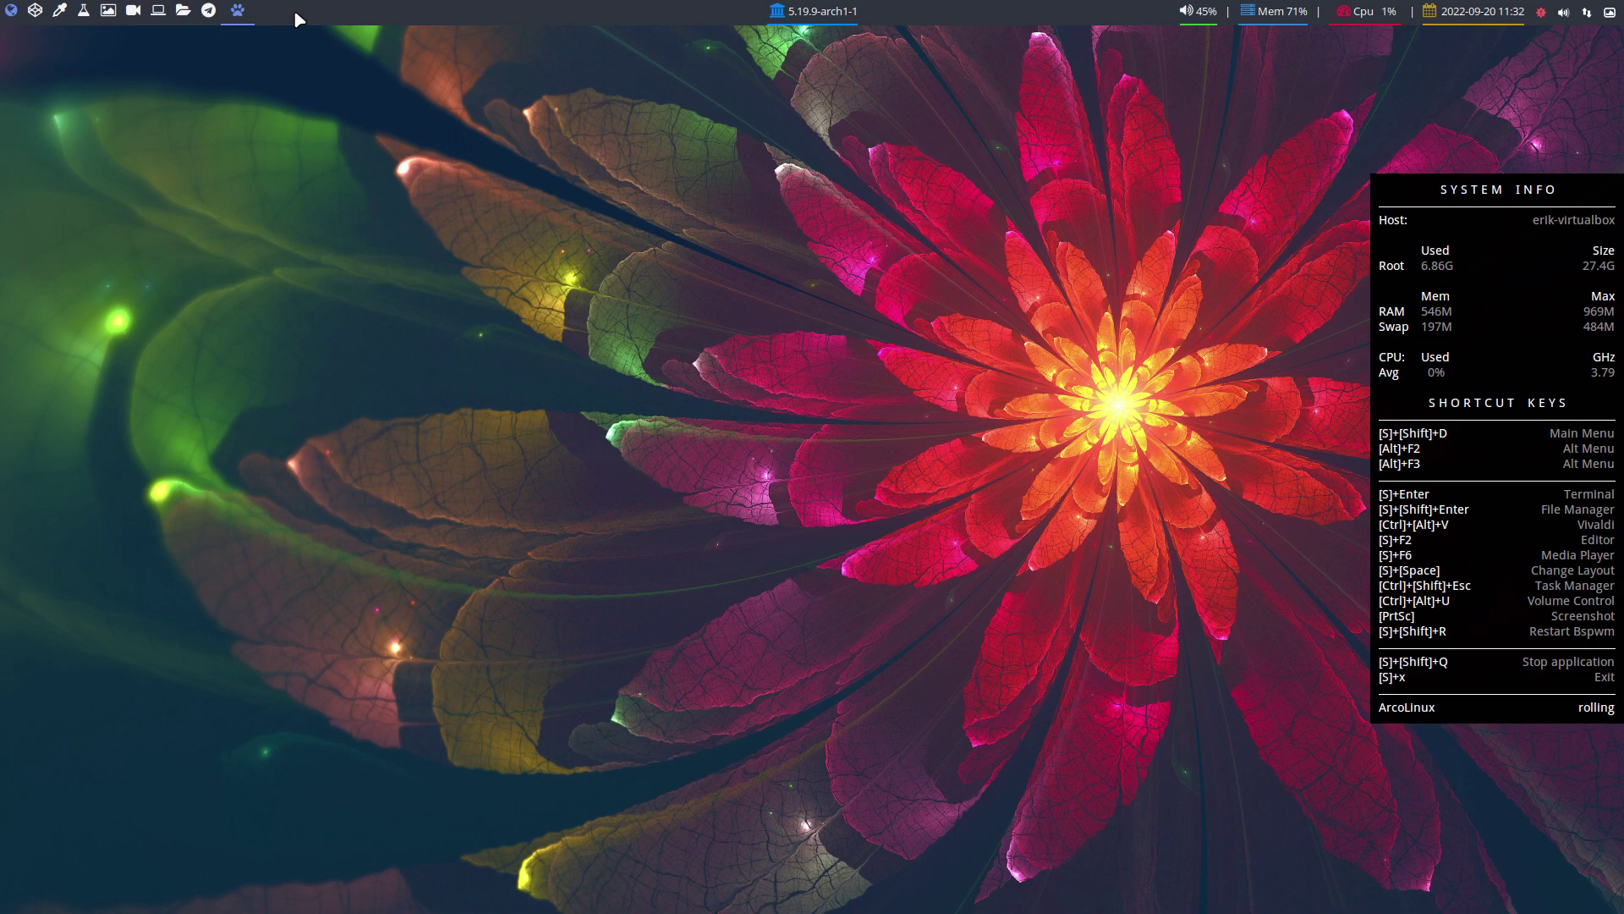
key(super+Return)
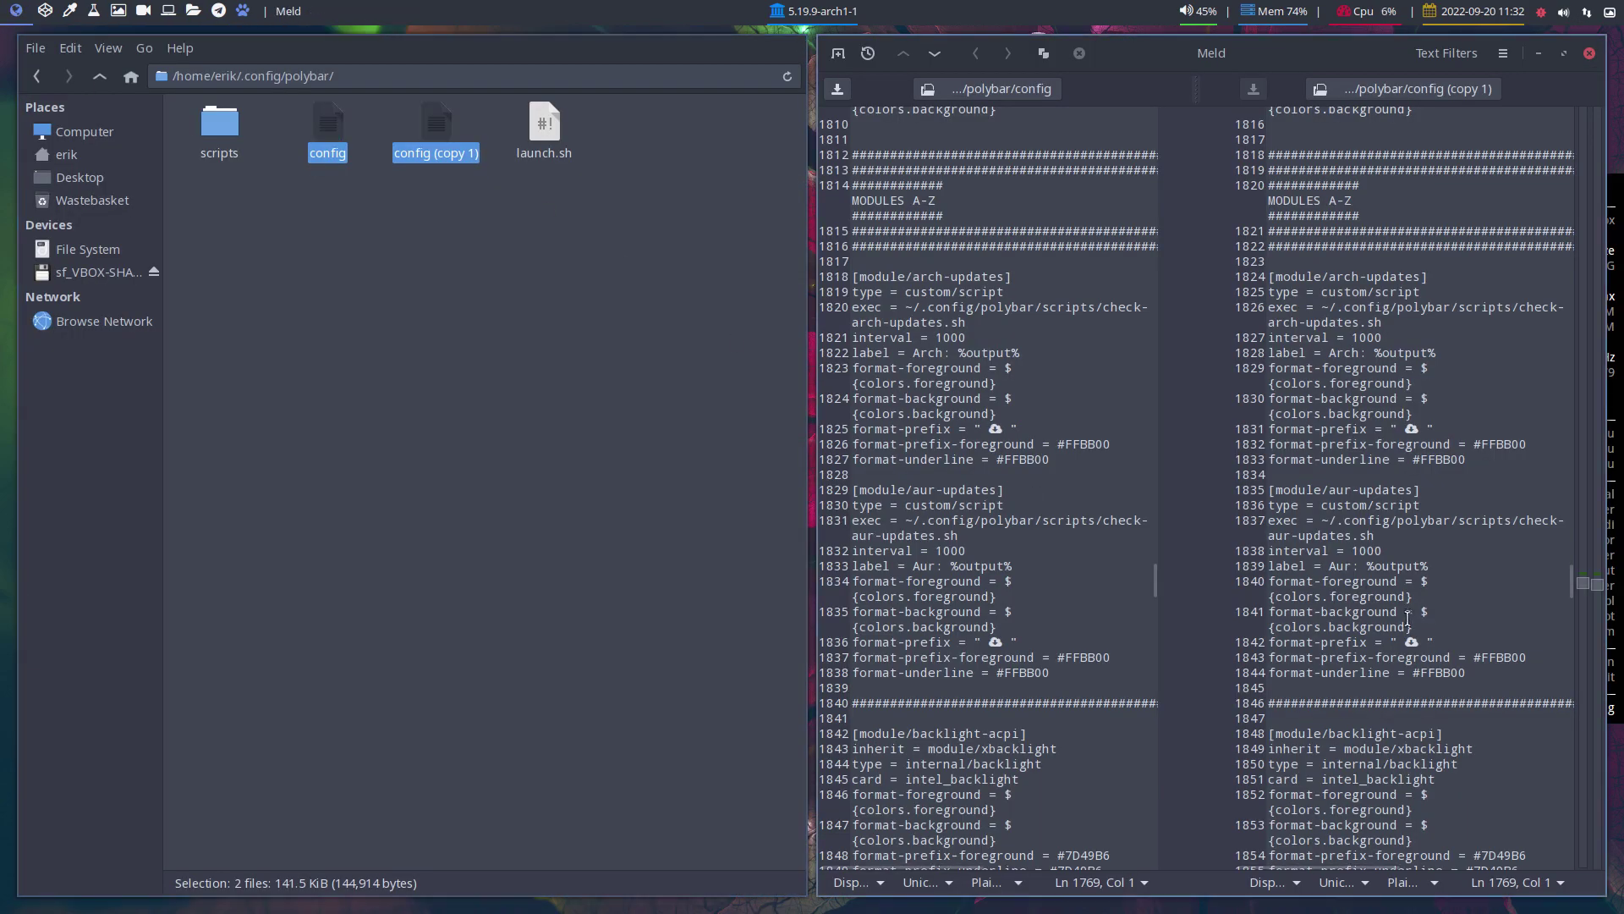
View the comparison in fullscreen and examine the differing tiled, floating and pseudotiled label lines in the bspwm module
key(F11)
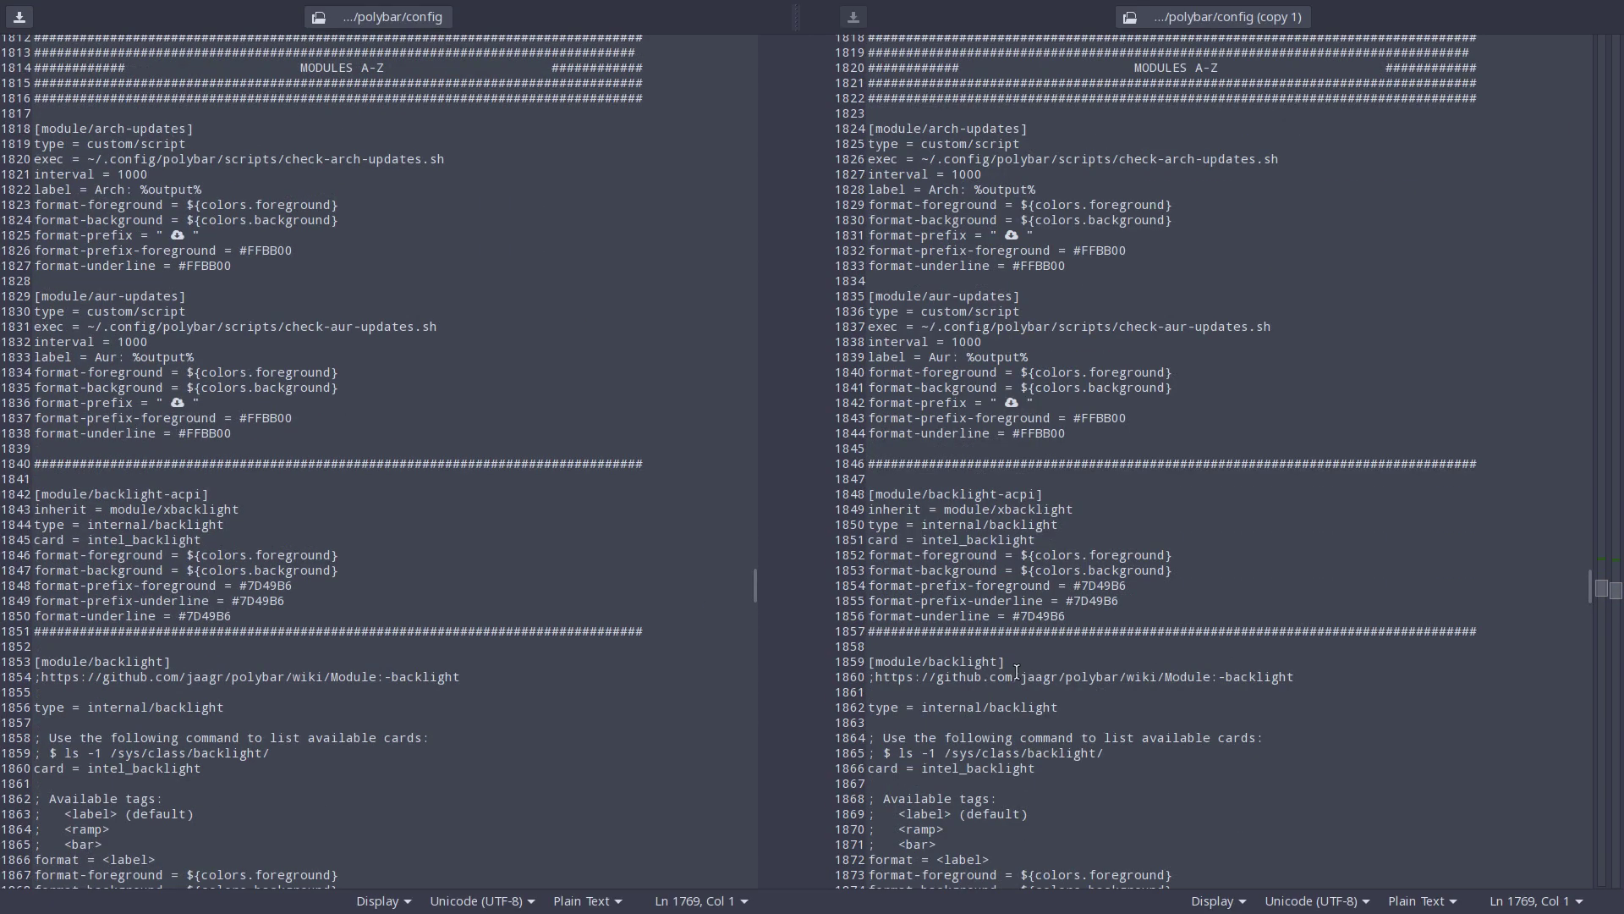
scroll(1016, 671, down, 7)
scroll(1016, 671, up, 13)
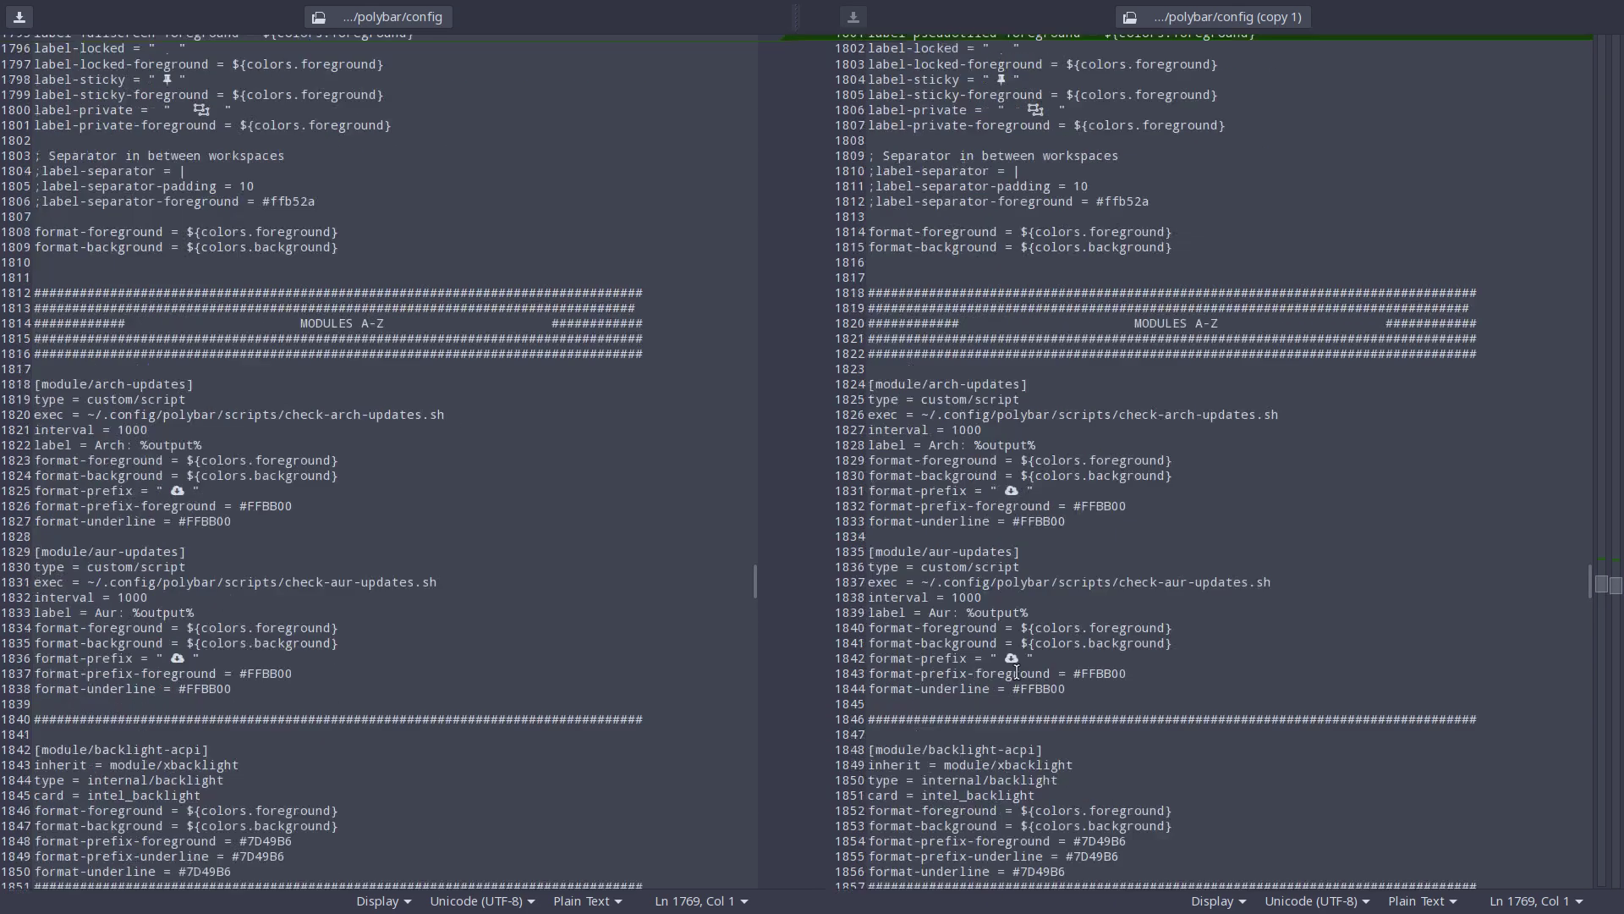
scroll(1016, 670, up, 11)
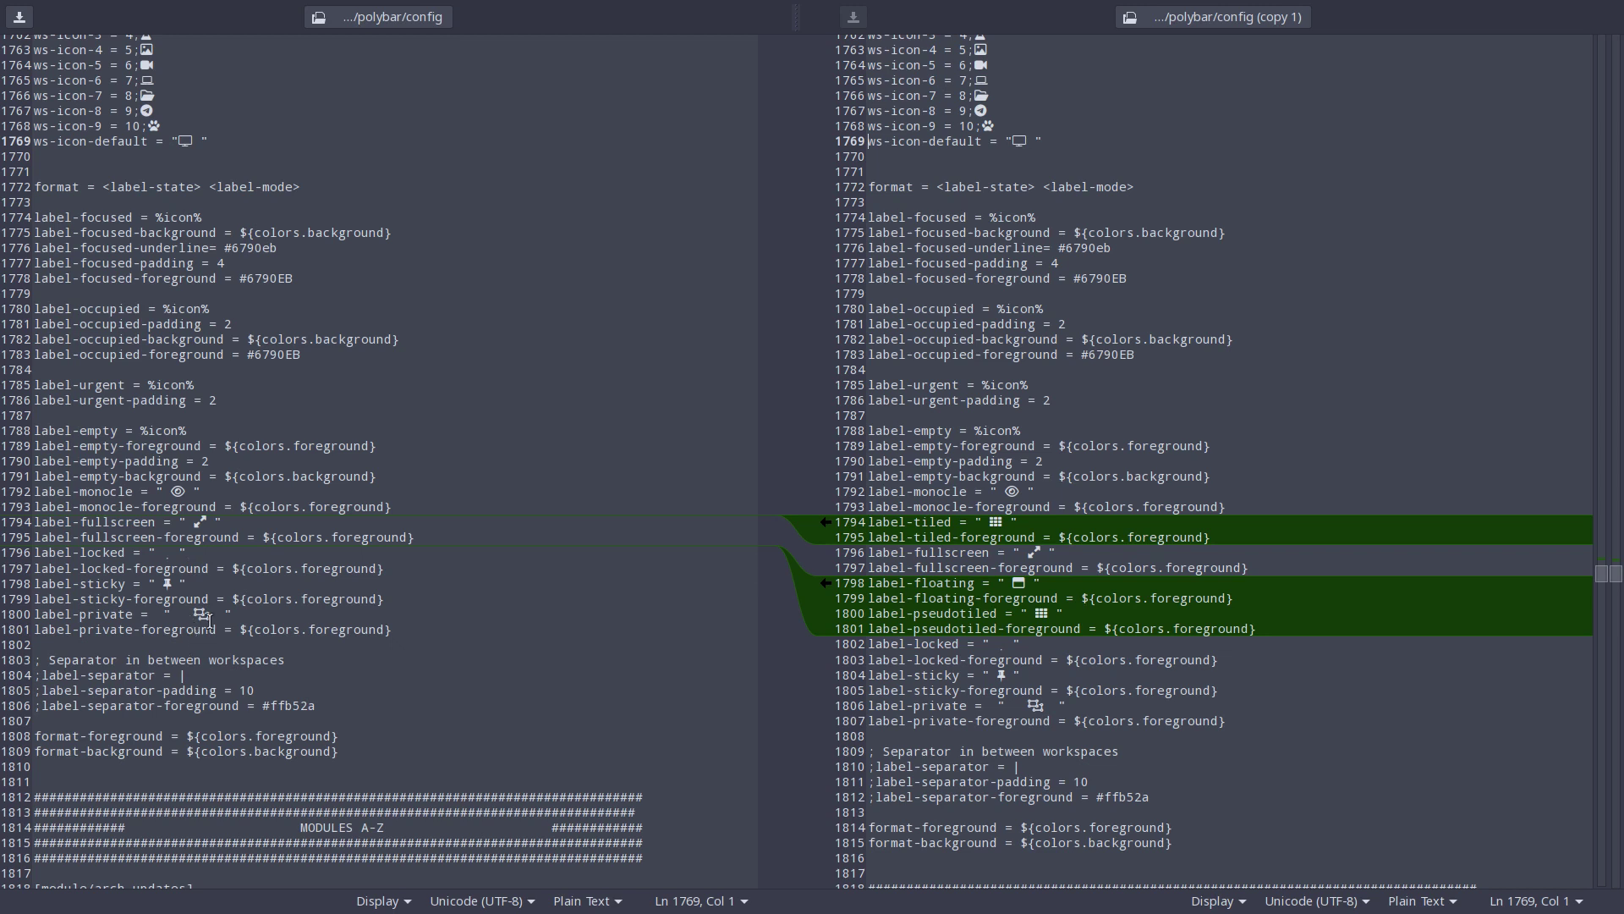
key(F11)
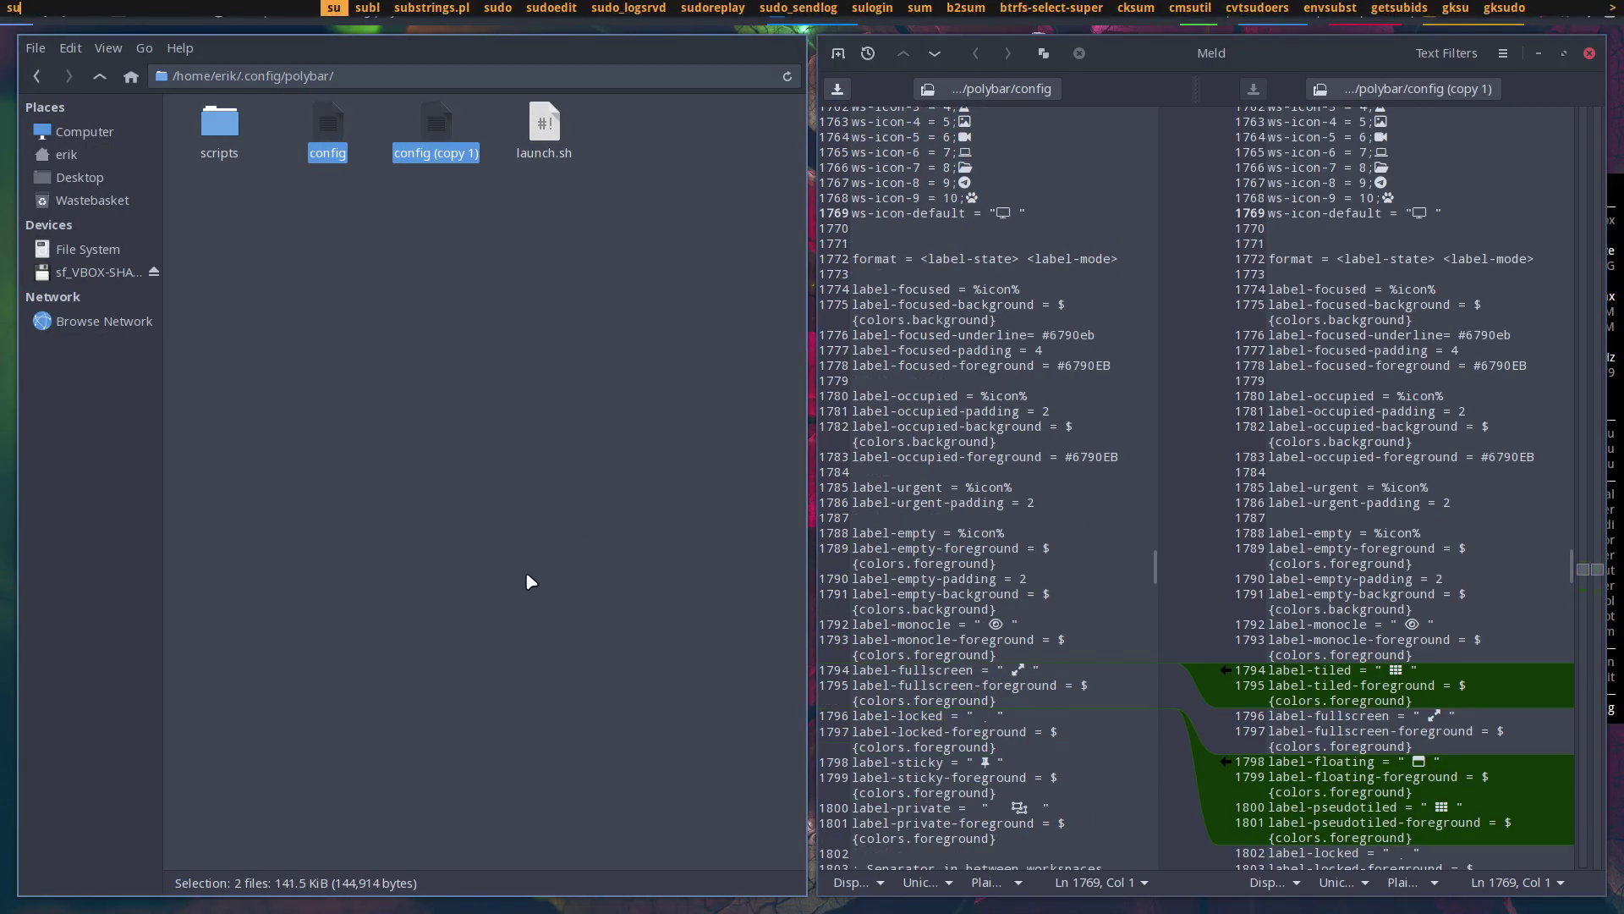
Launch Sublime Text on the first workspace and review the bspwm module's icon and label lines of config in fullscreen
key(super+2)
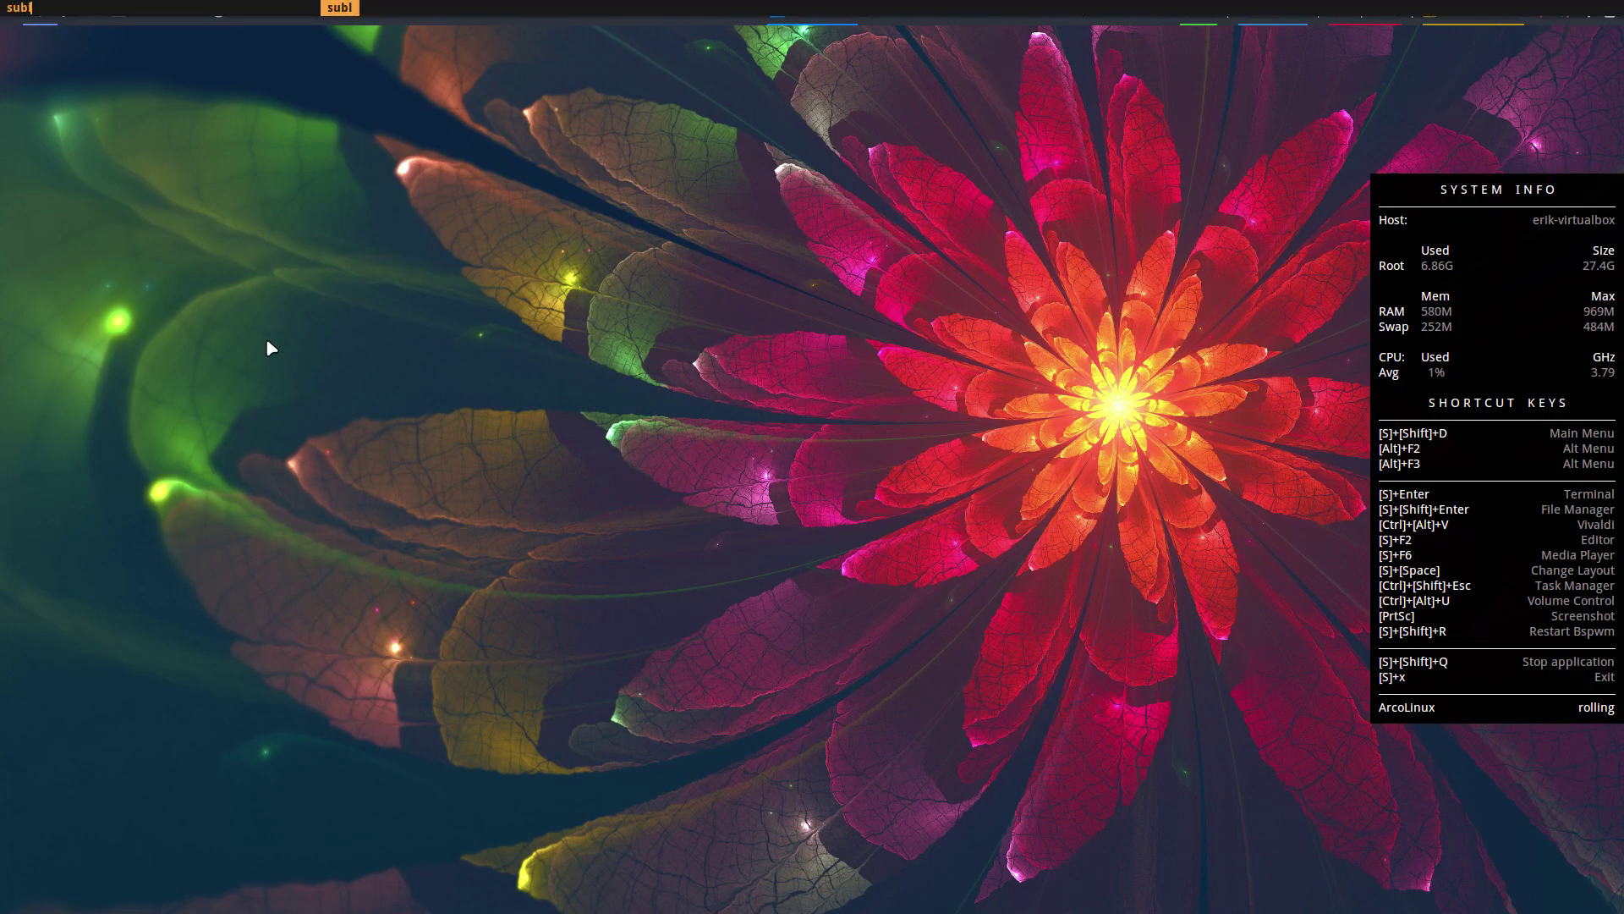
key(super+1)
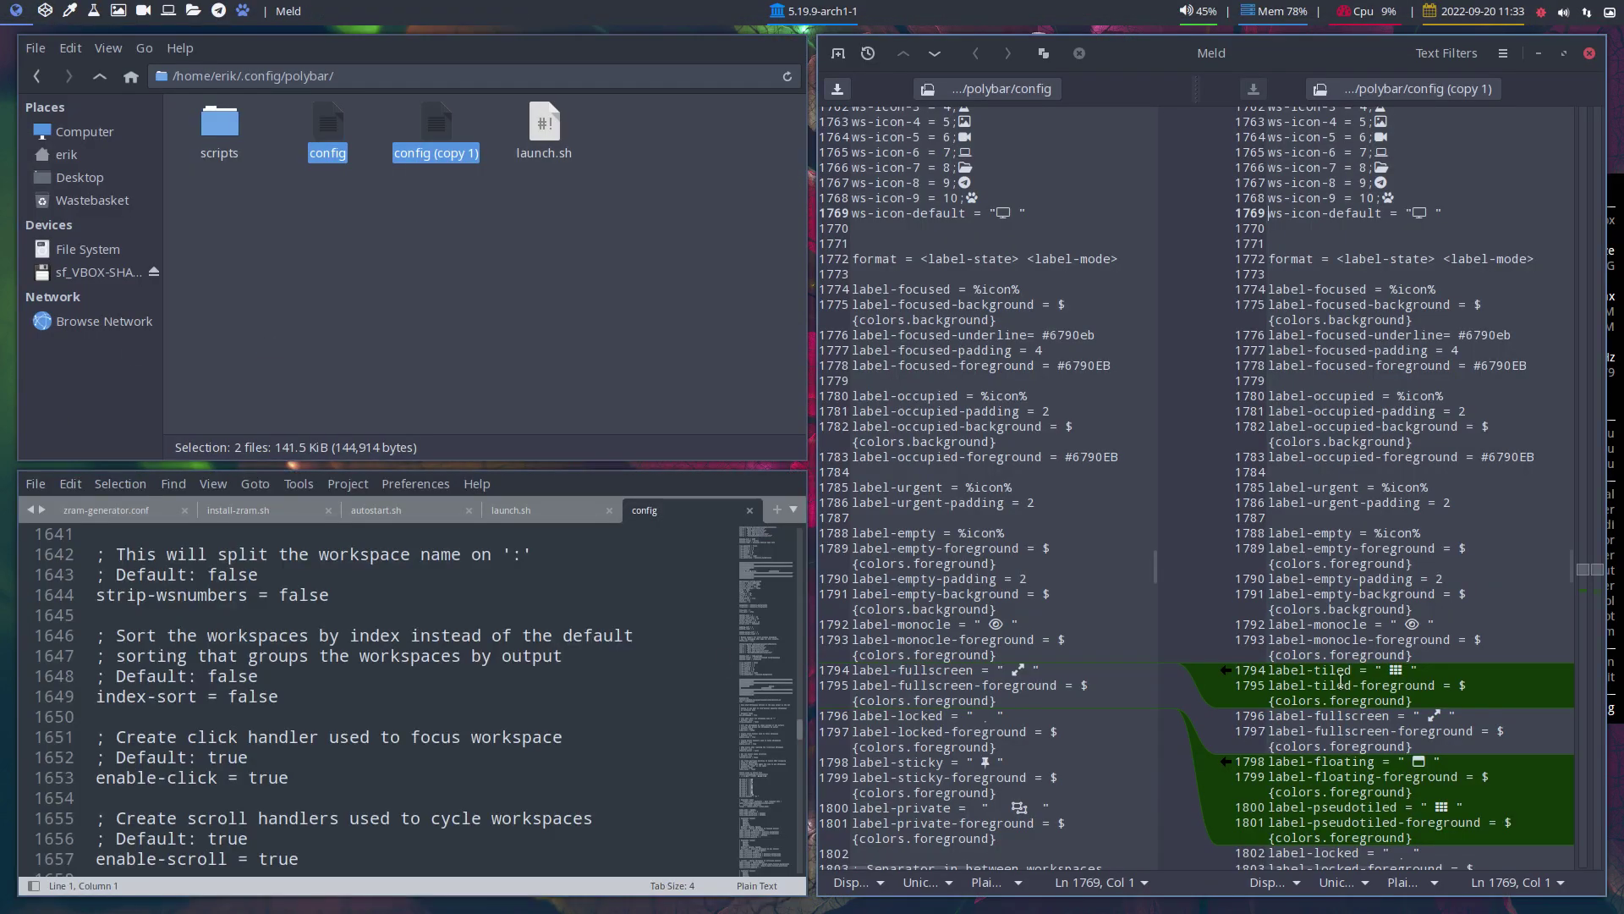
key(super+f)
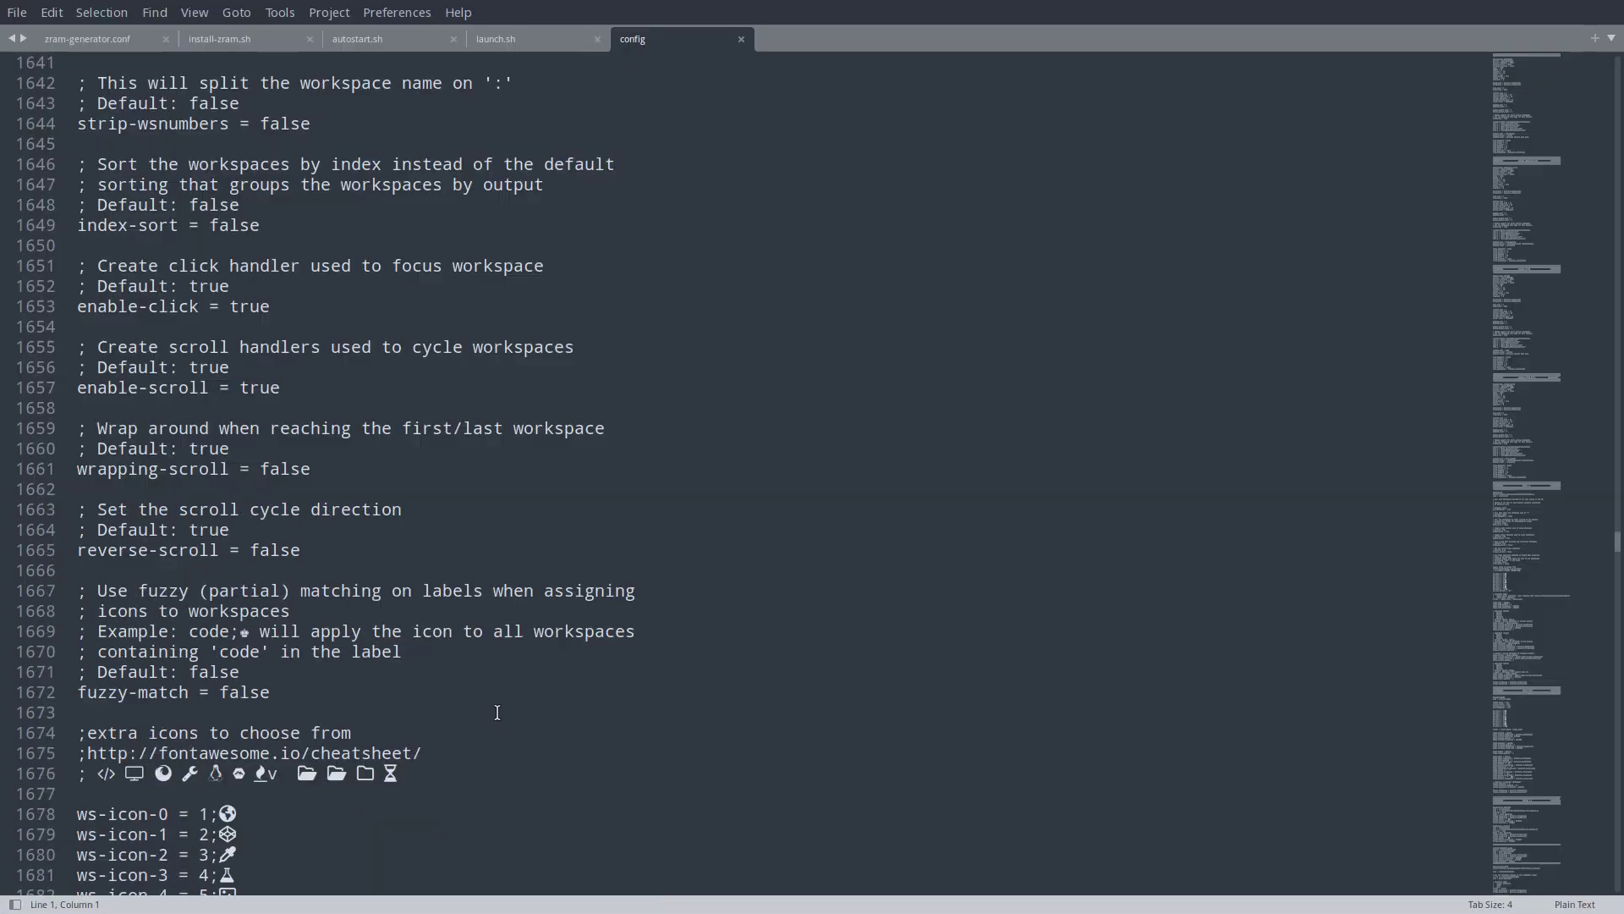
scroll(574, 663, down, 20)
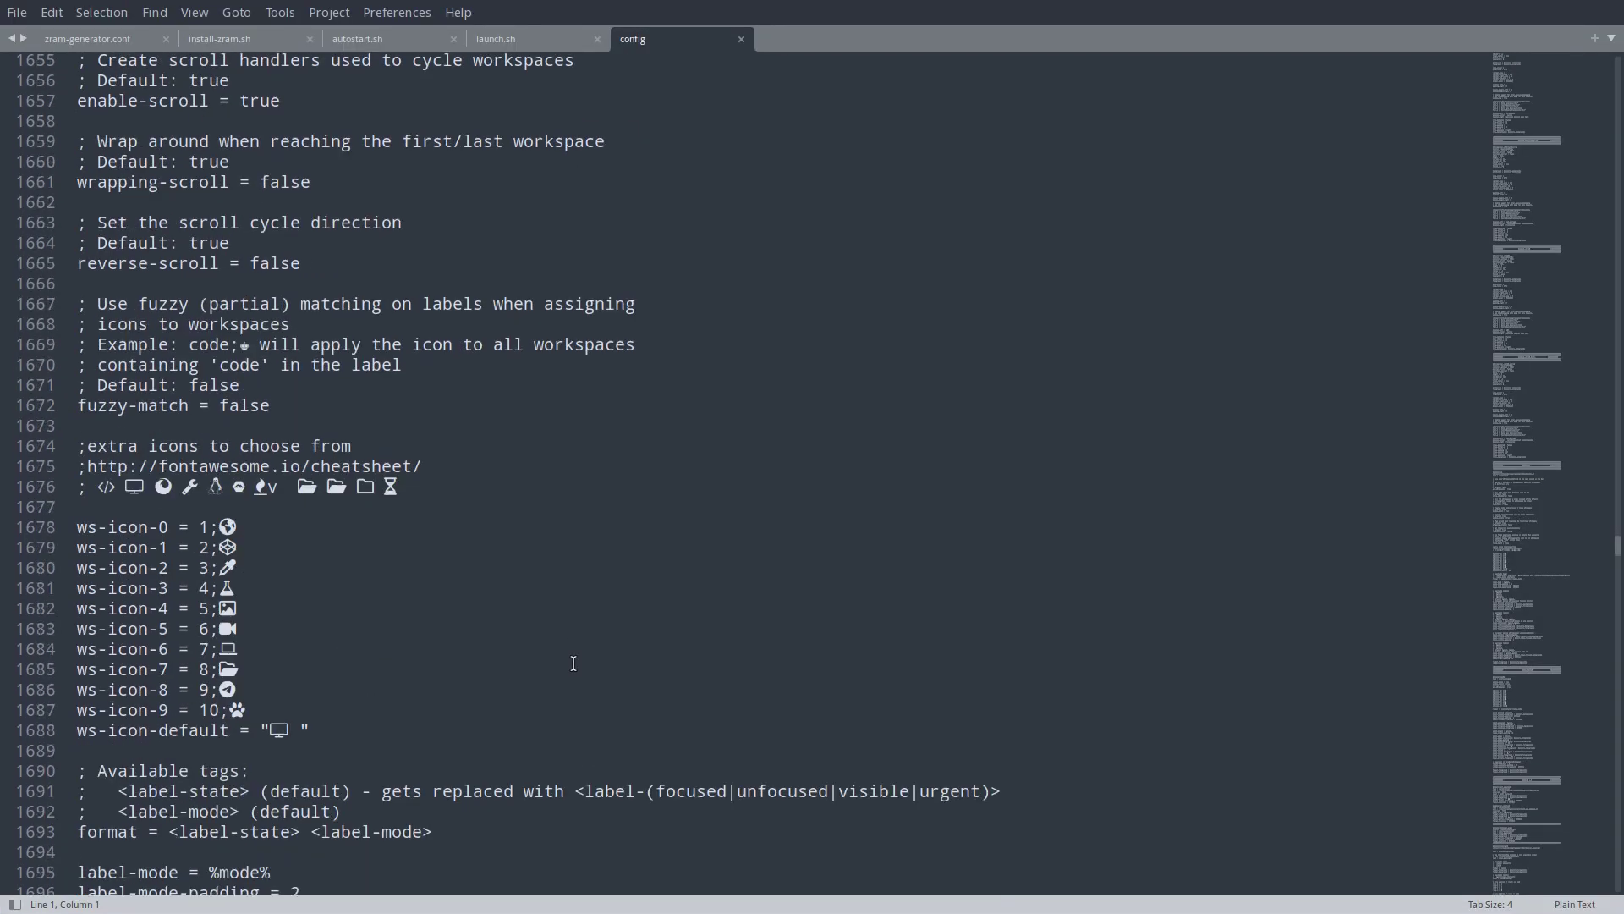
scroll(574, 664, down, 8)
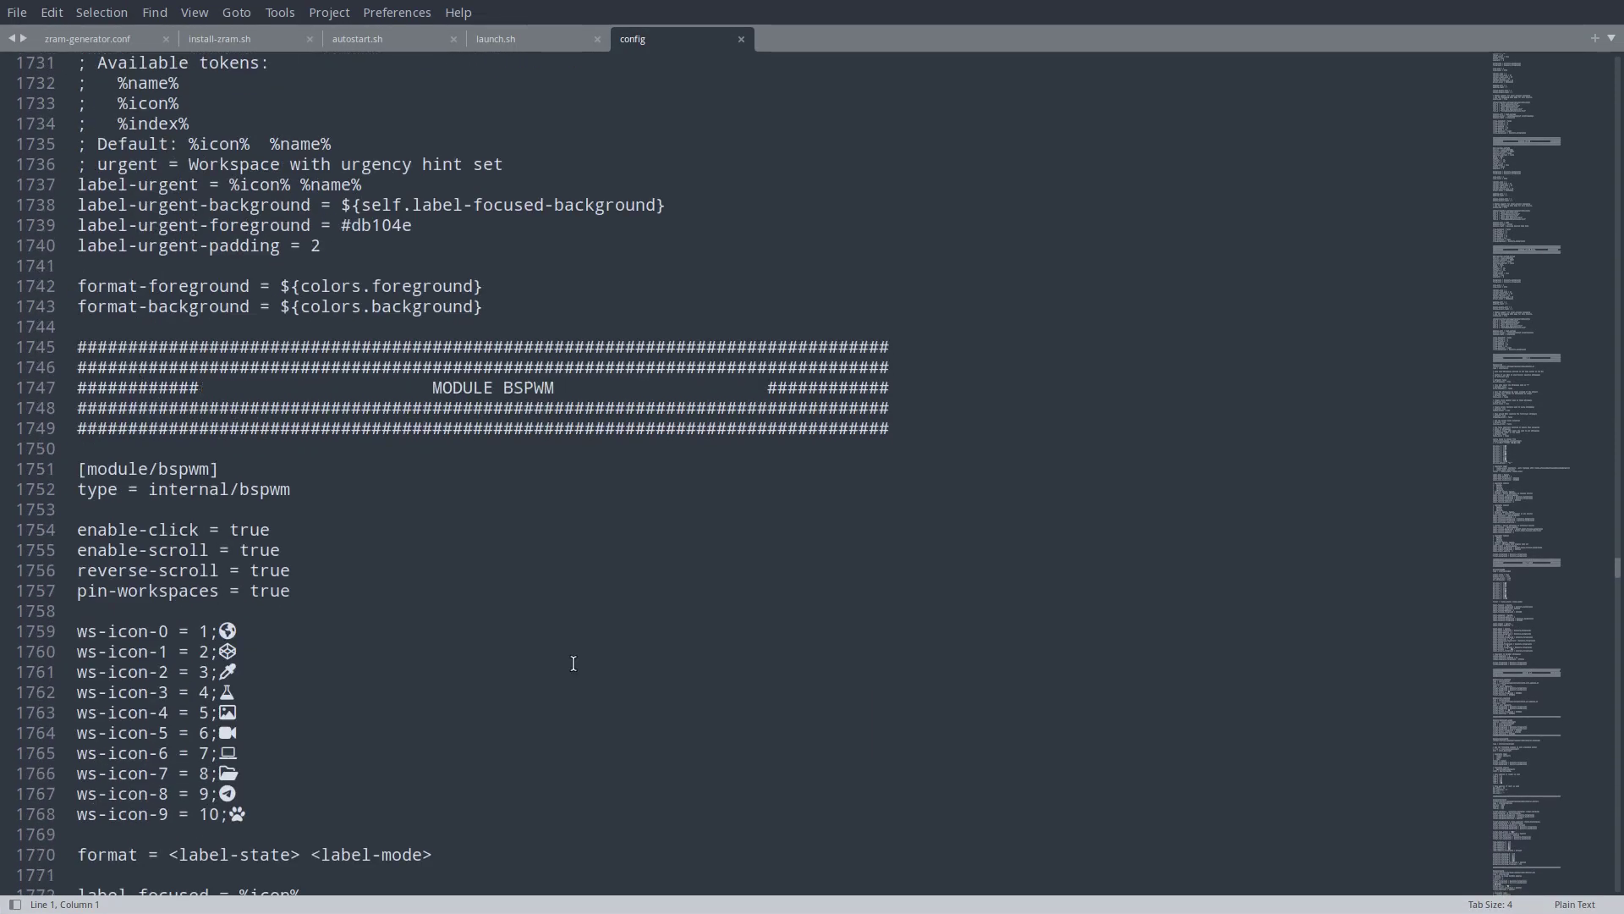
scroll(574, 663, down, 7)
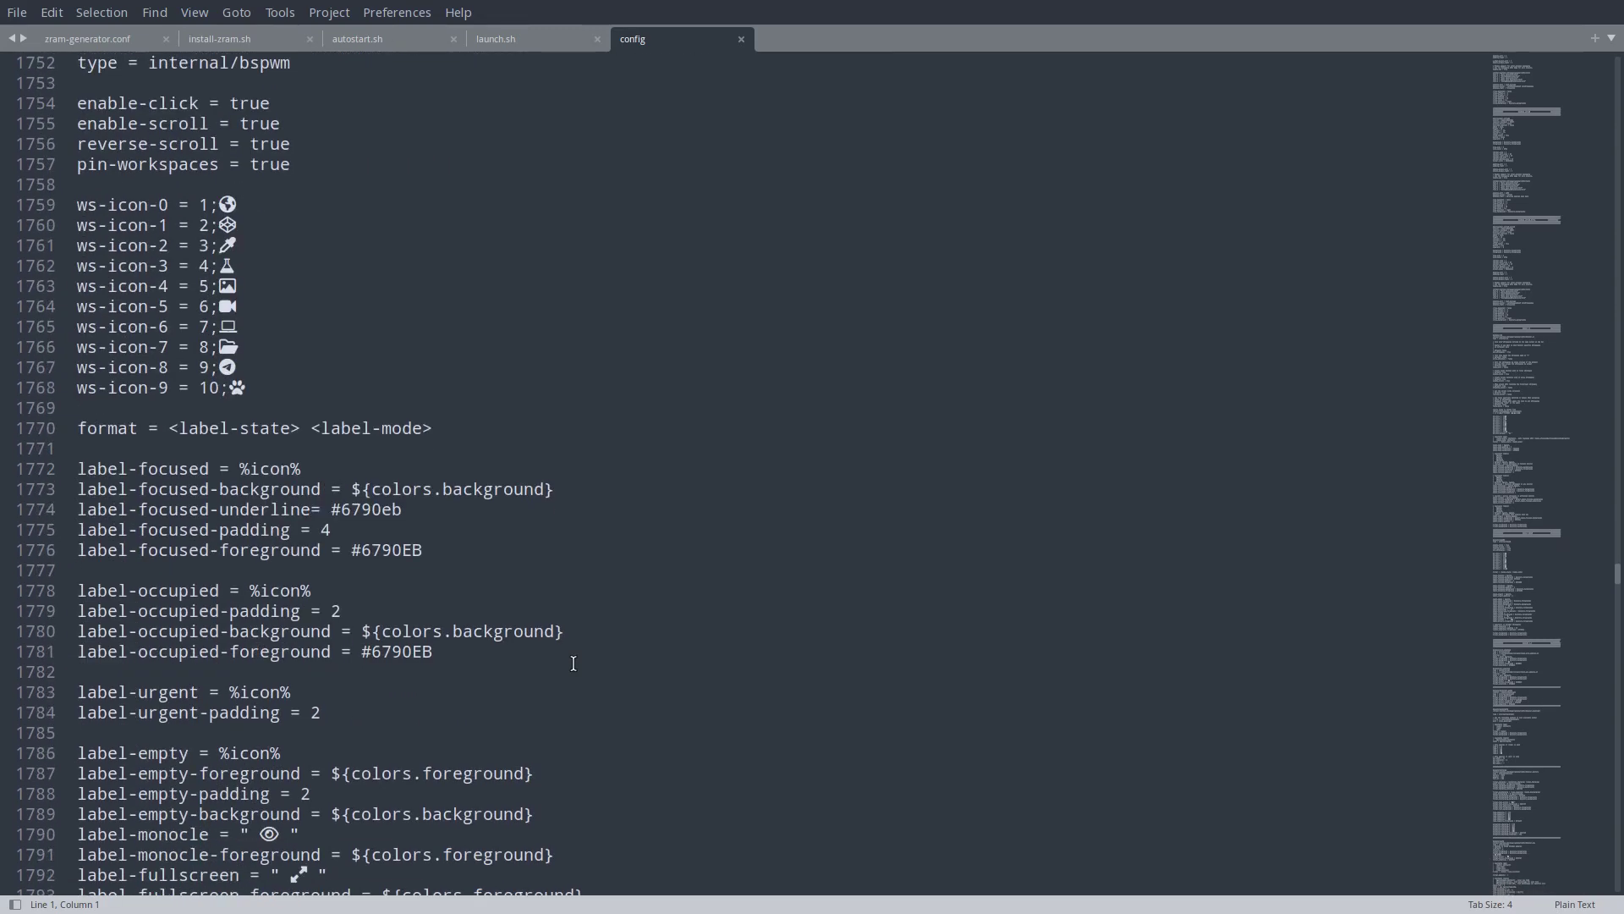
scroll(573, 664, down, 4)
scroll(574, 664, down, 3)
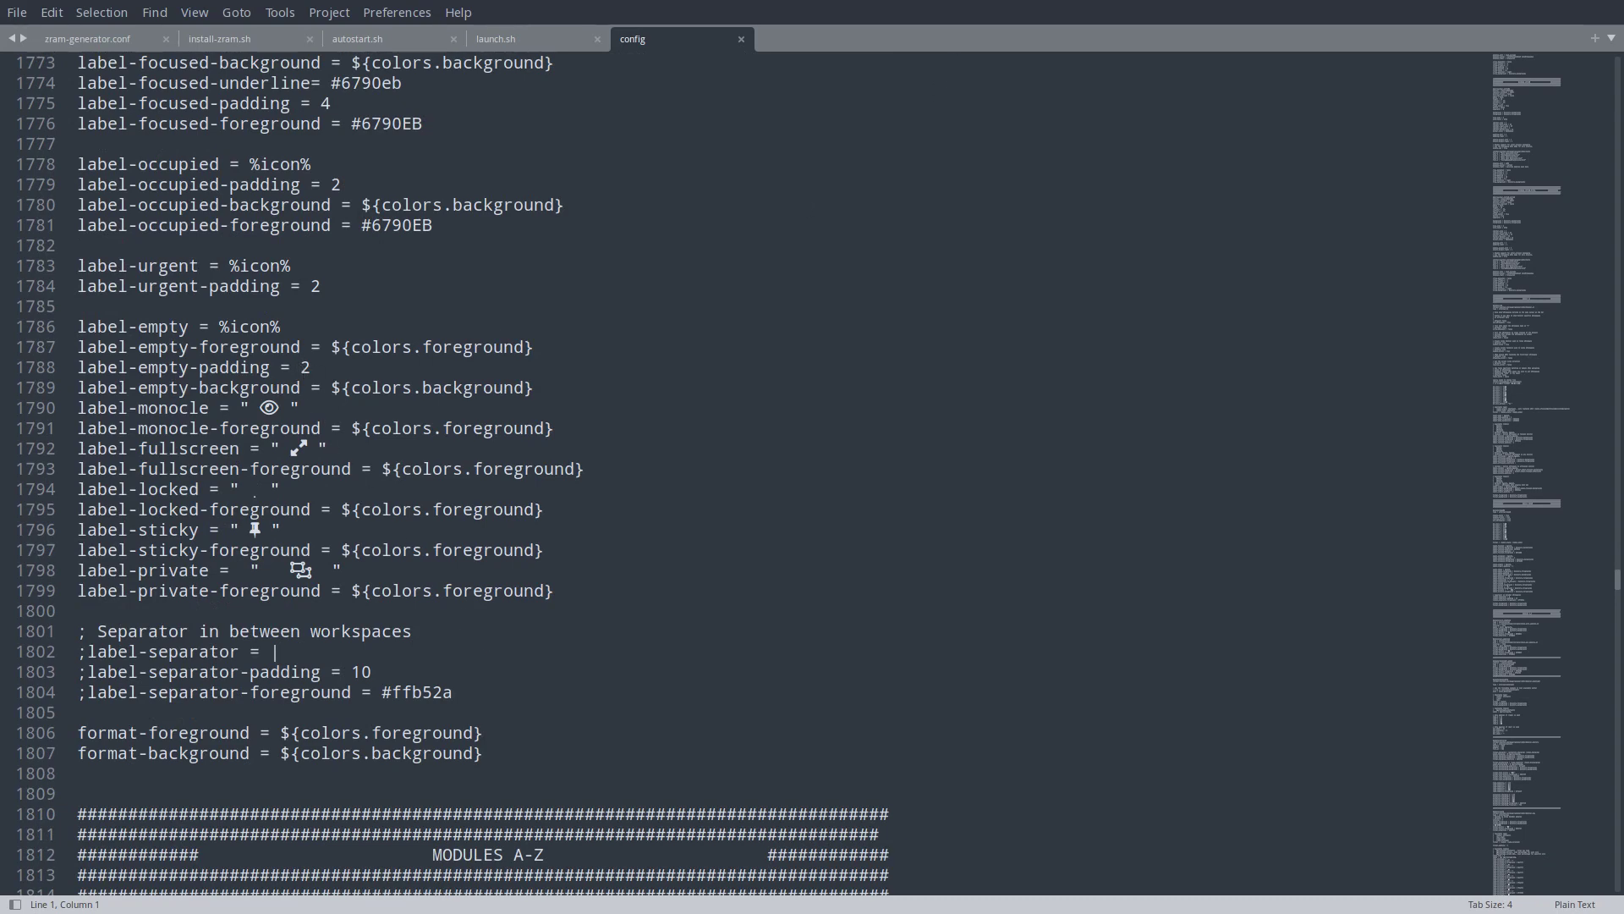
key(F11)
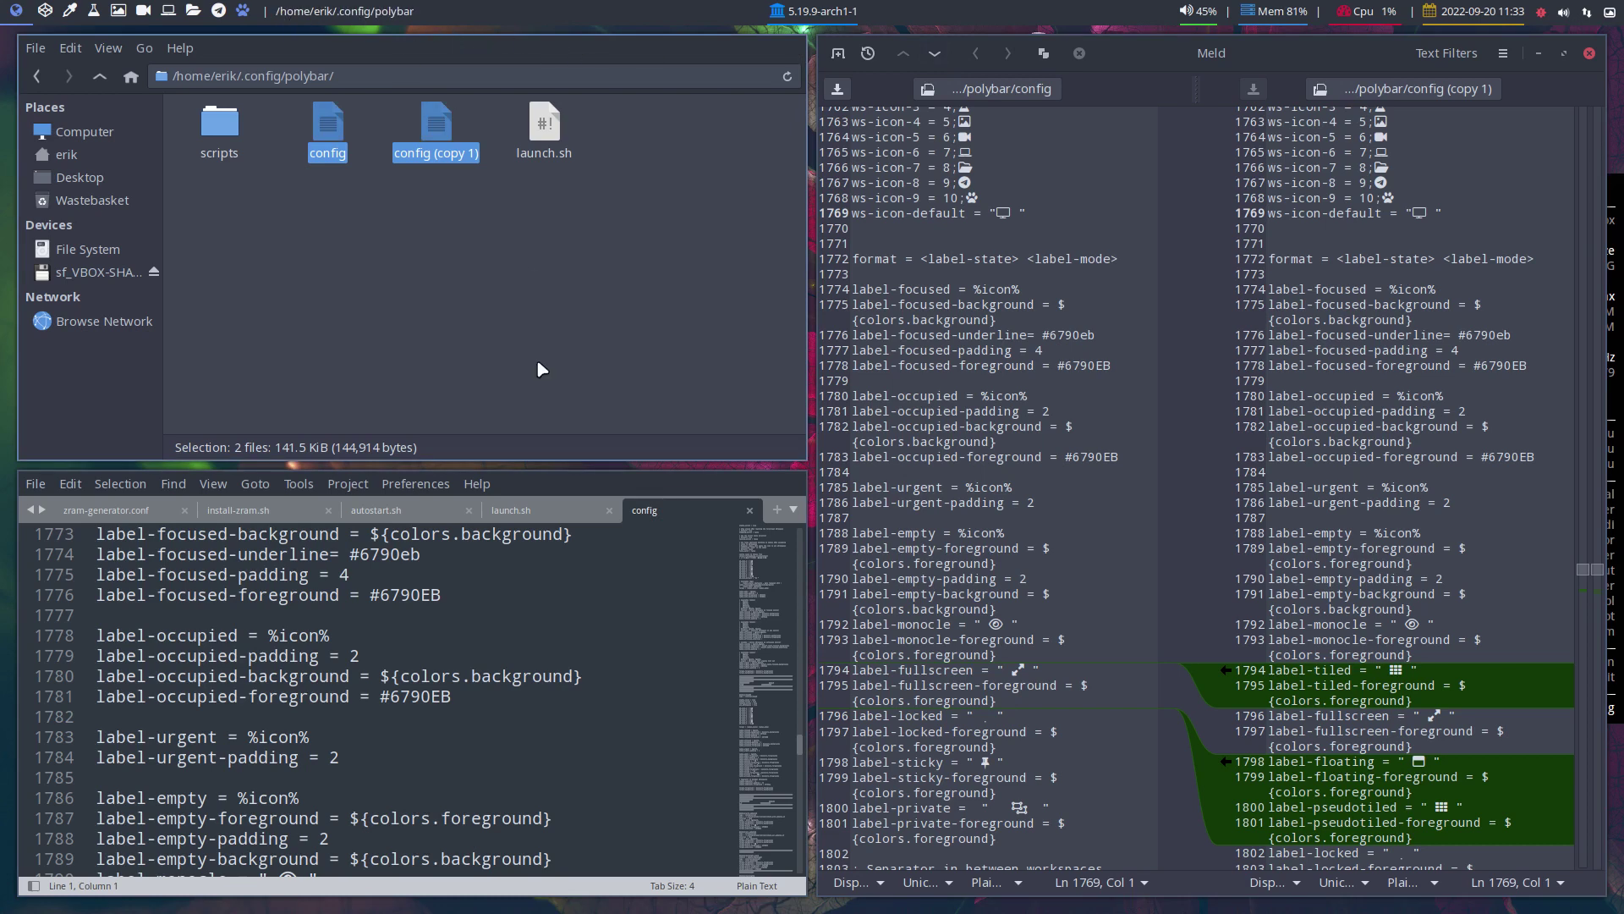
Show the layout labels in the editor and cycle its window through floating, fullscreen and pseudo-tiled states, ending in floating
scroll(556, 775, down, 4)
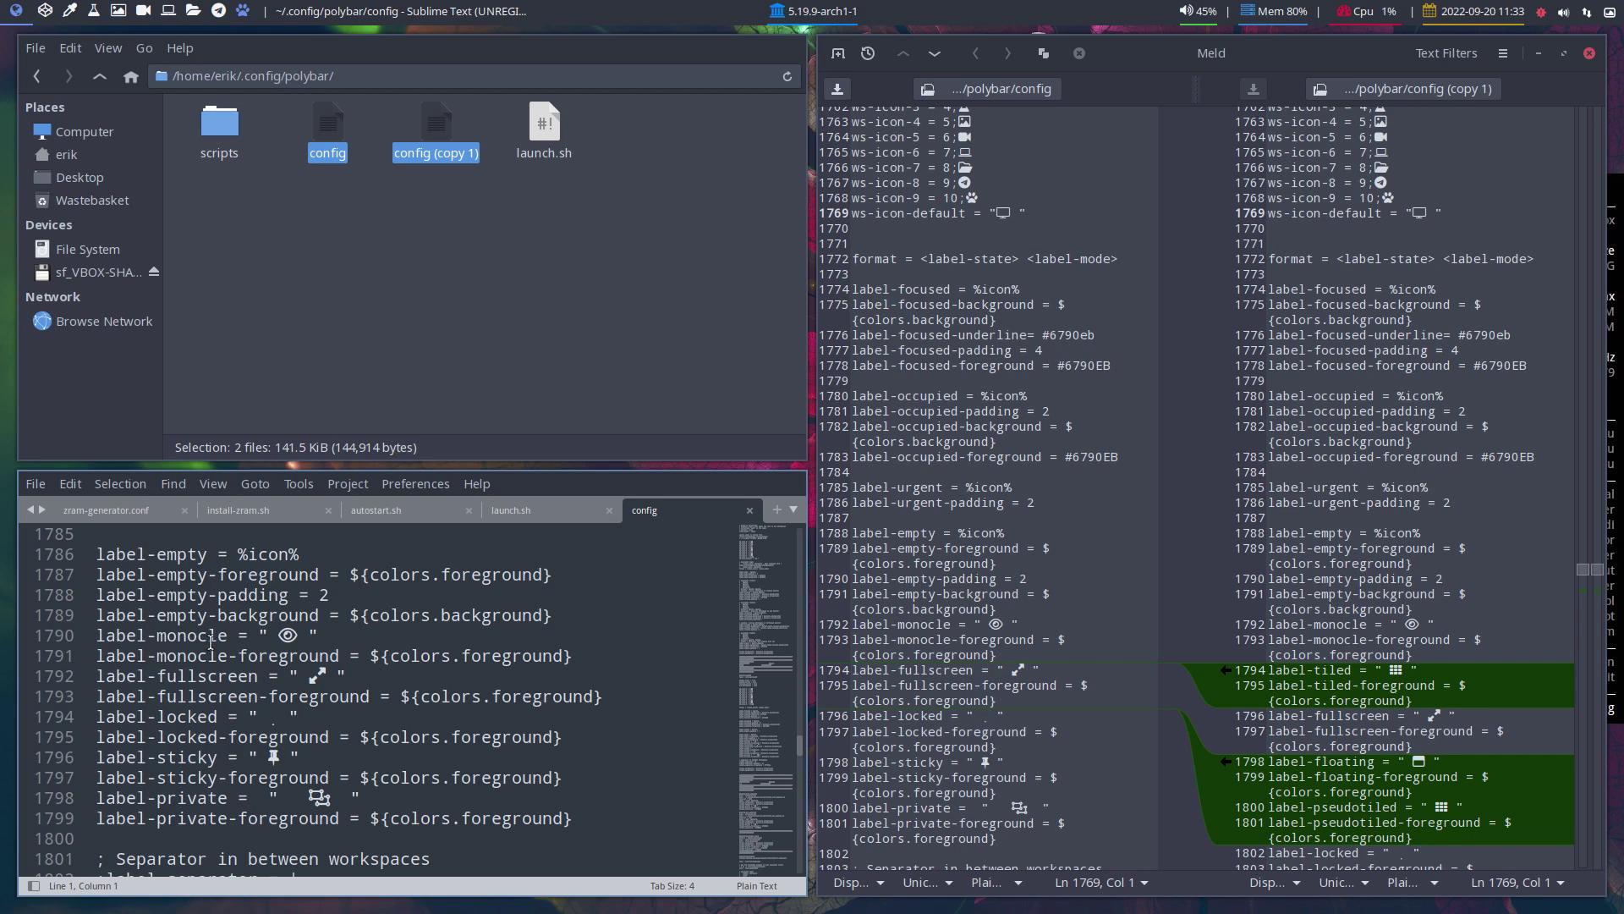
key(super+space)
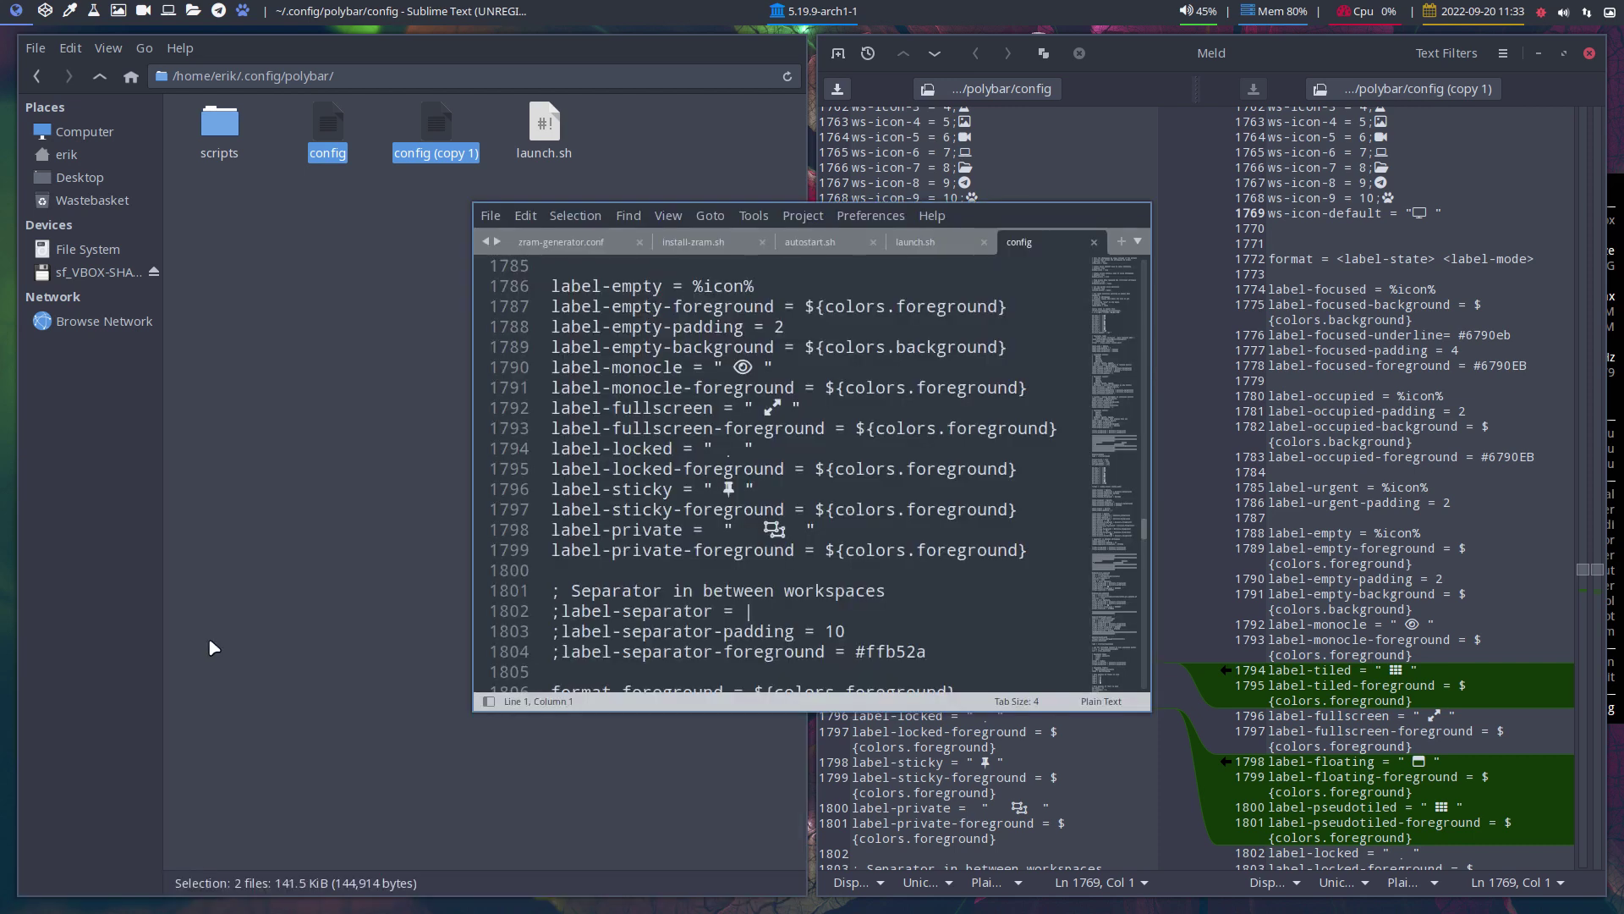
key(super+f)
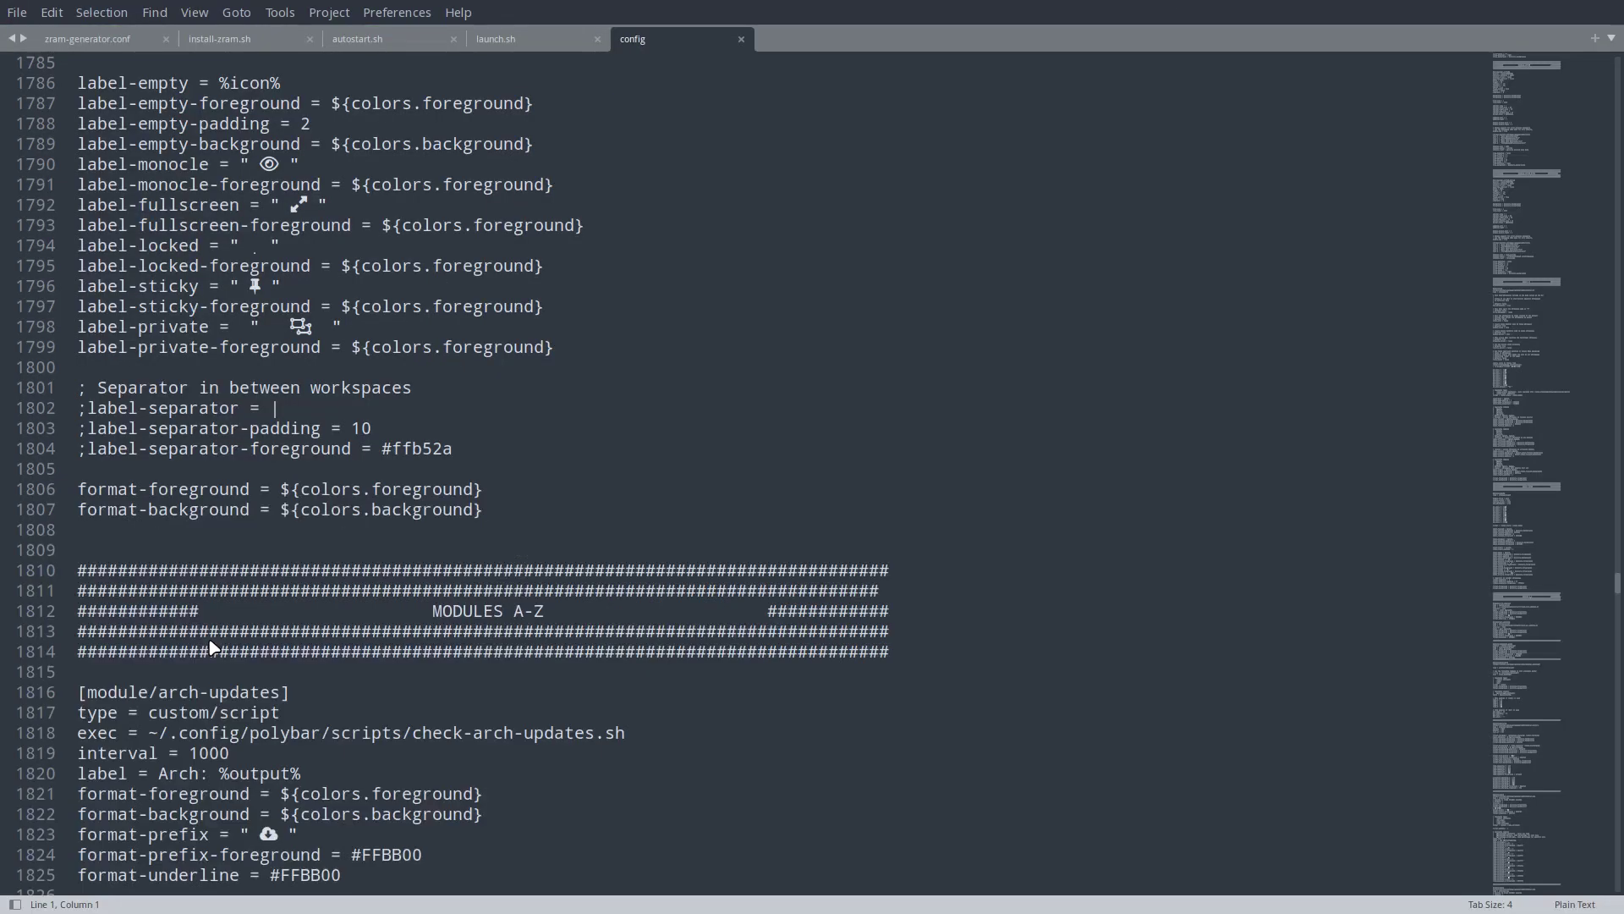
key(super+f)
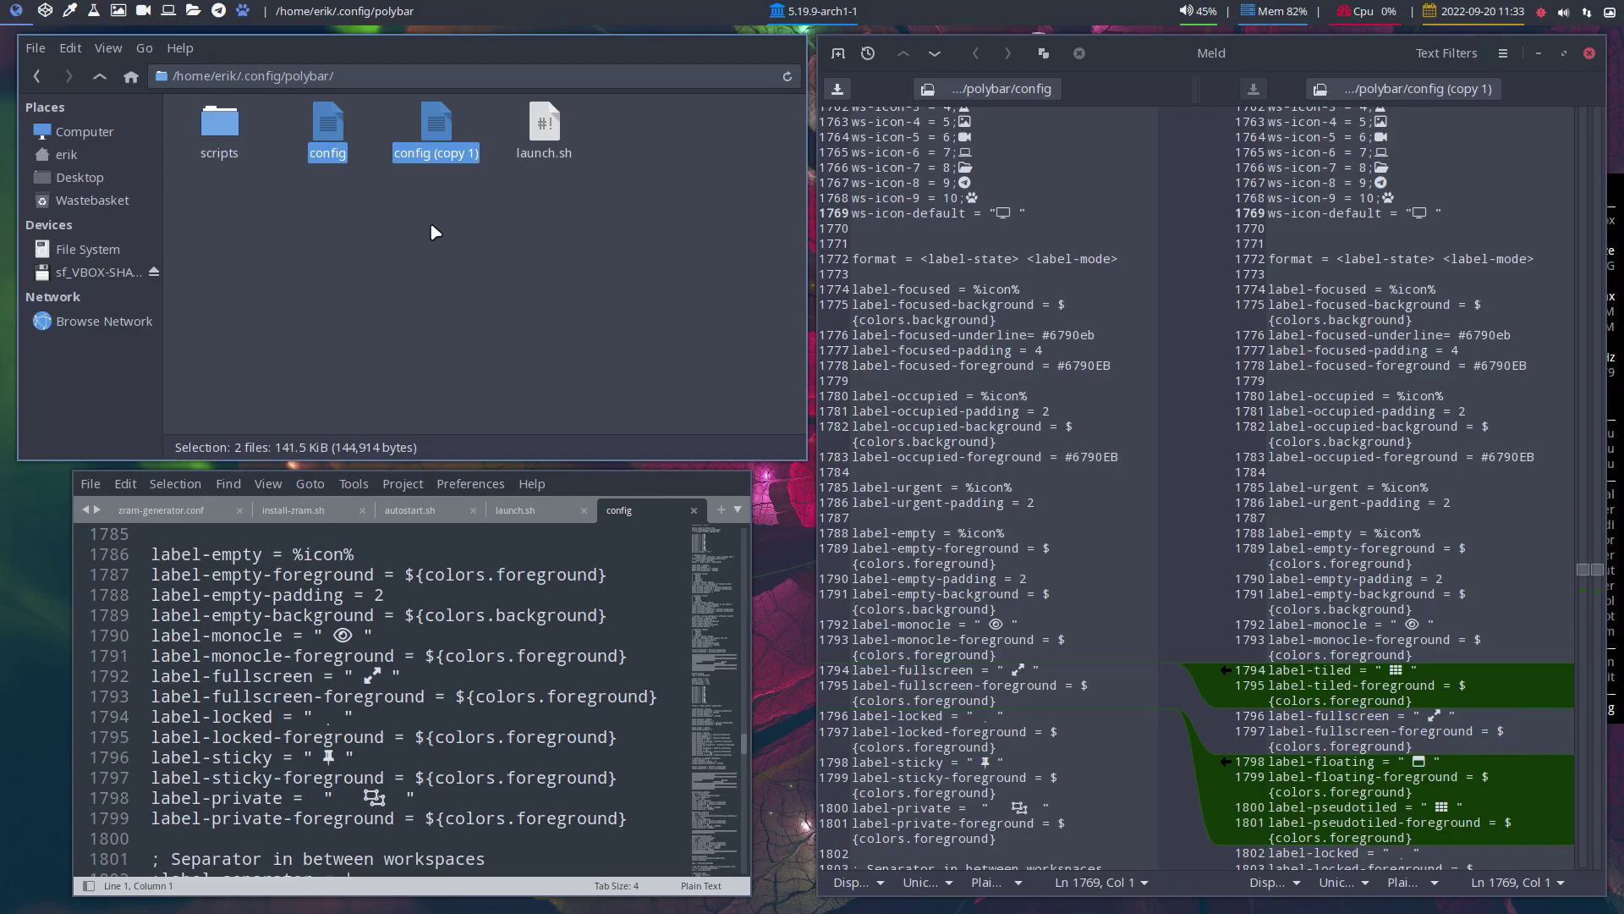
key(super+shift+space)
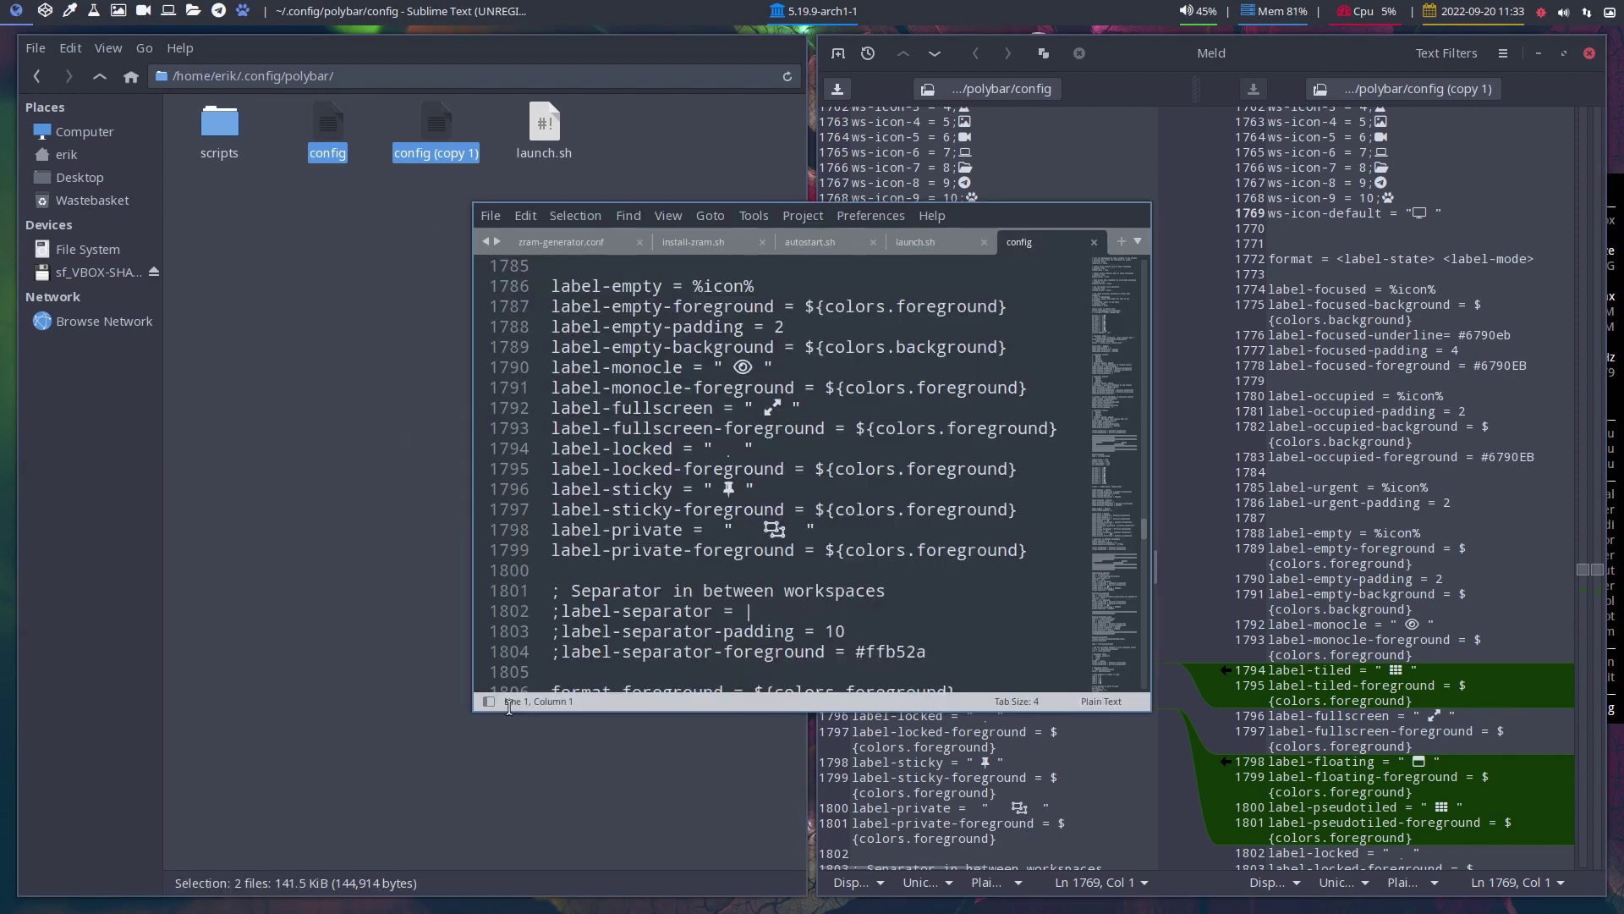
Switch to the fourth workspace, open a terminal and show the volume control beside it, closing only the volume control again
click(99, 17)
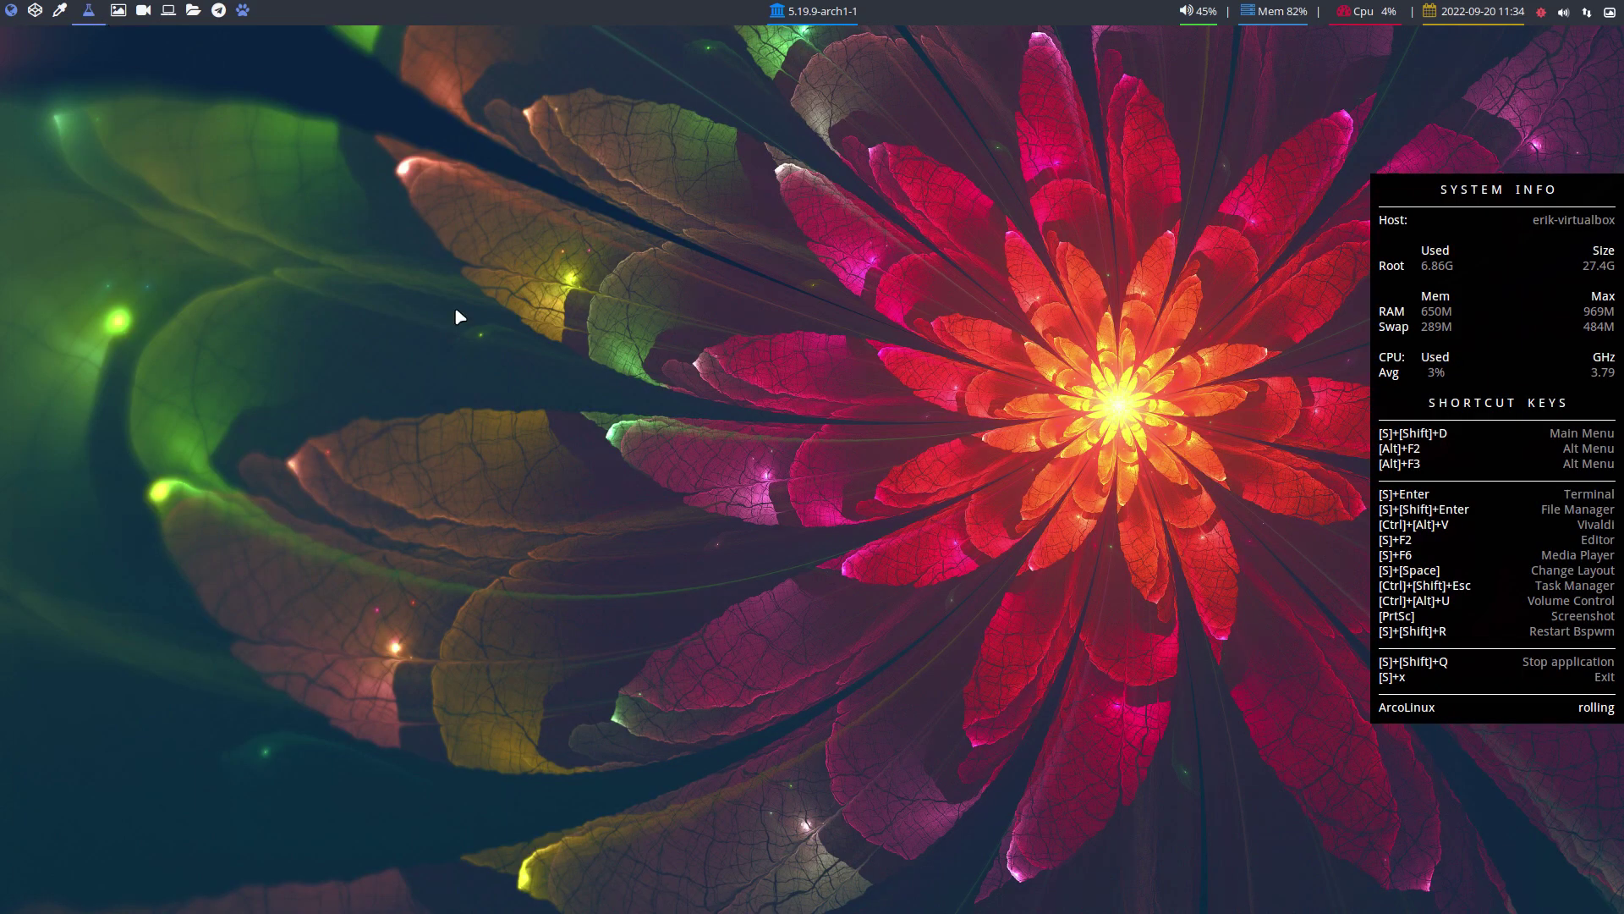
key(super+Return)
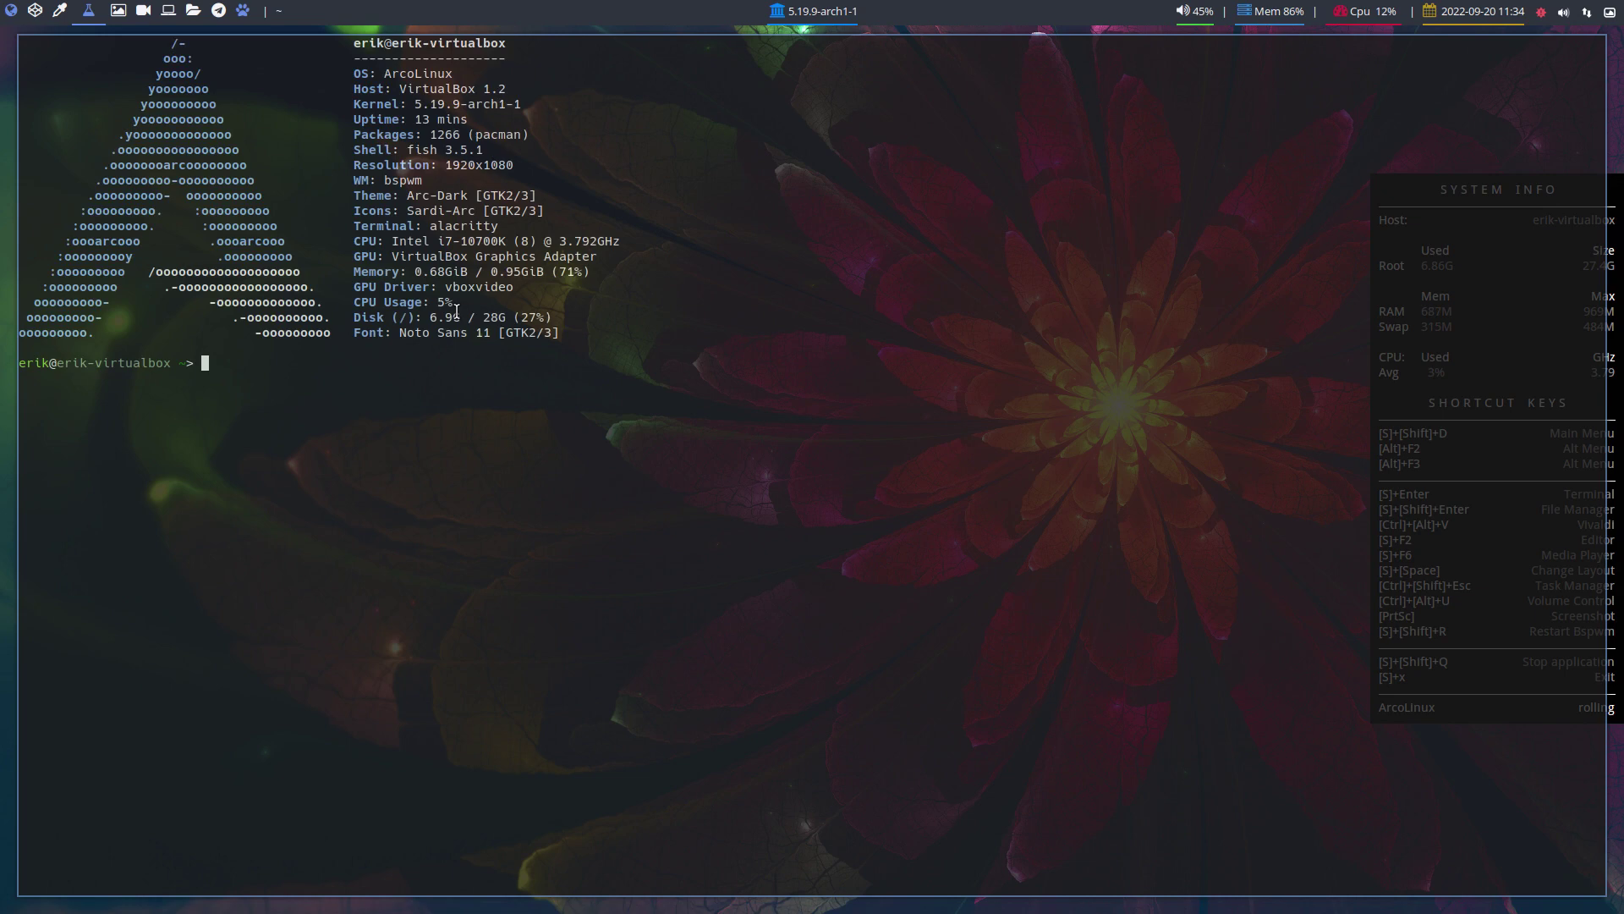
key(ctrl+alt+u)
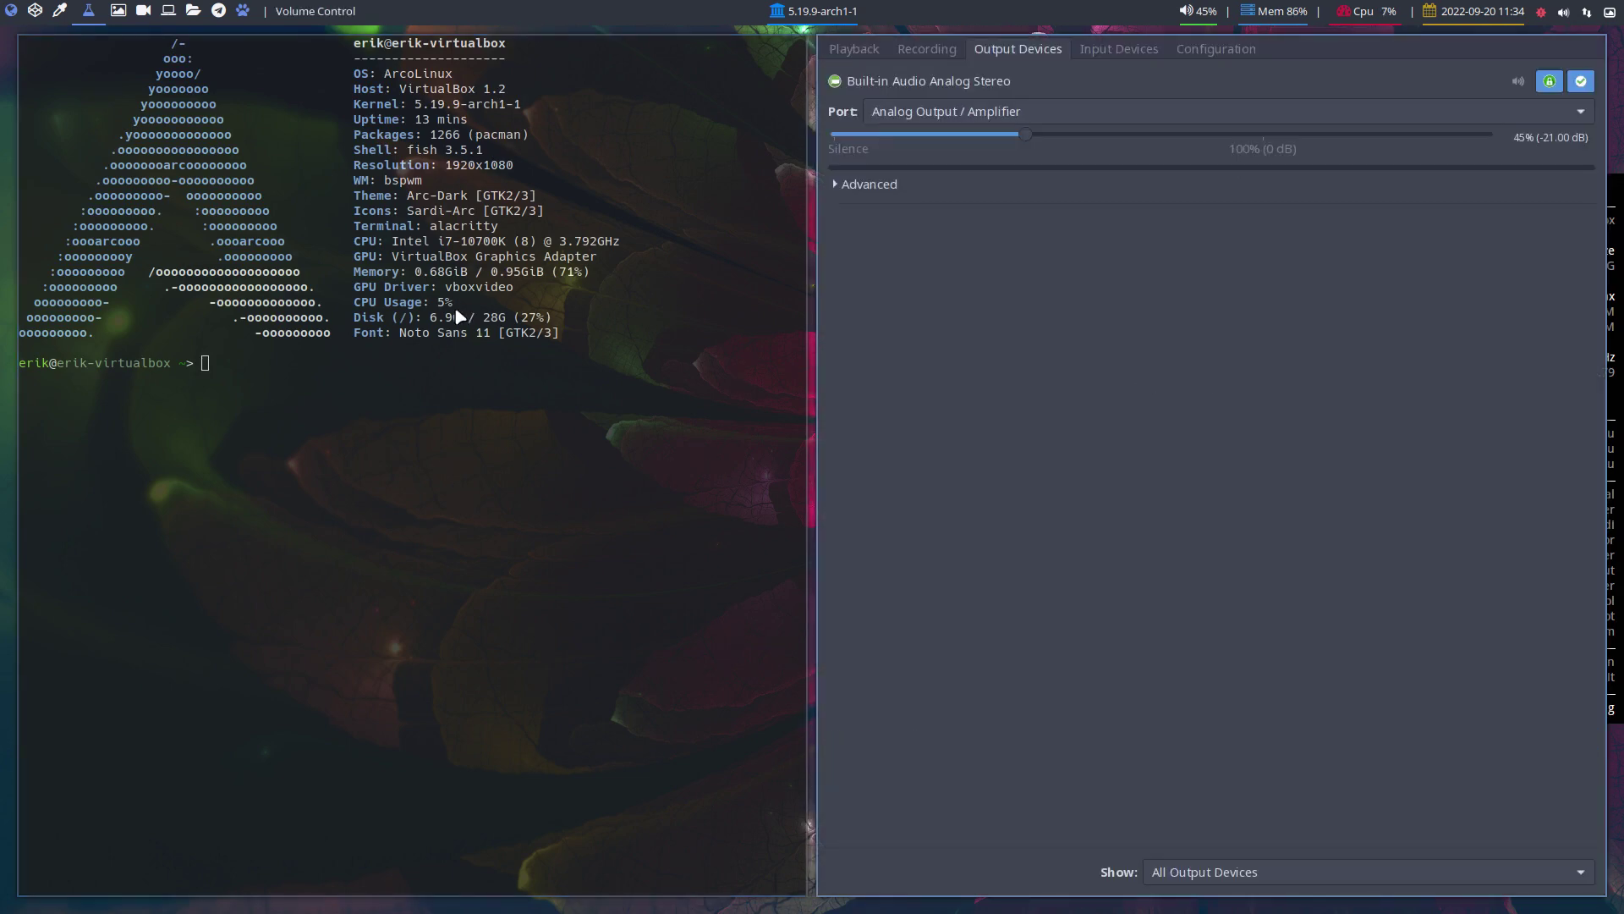
key(super+shift+q)
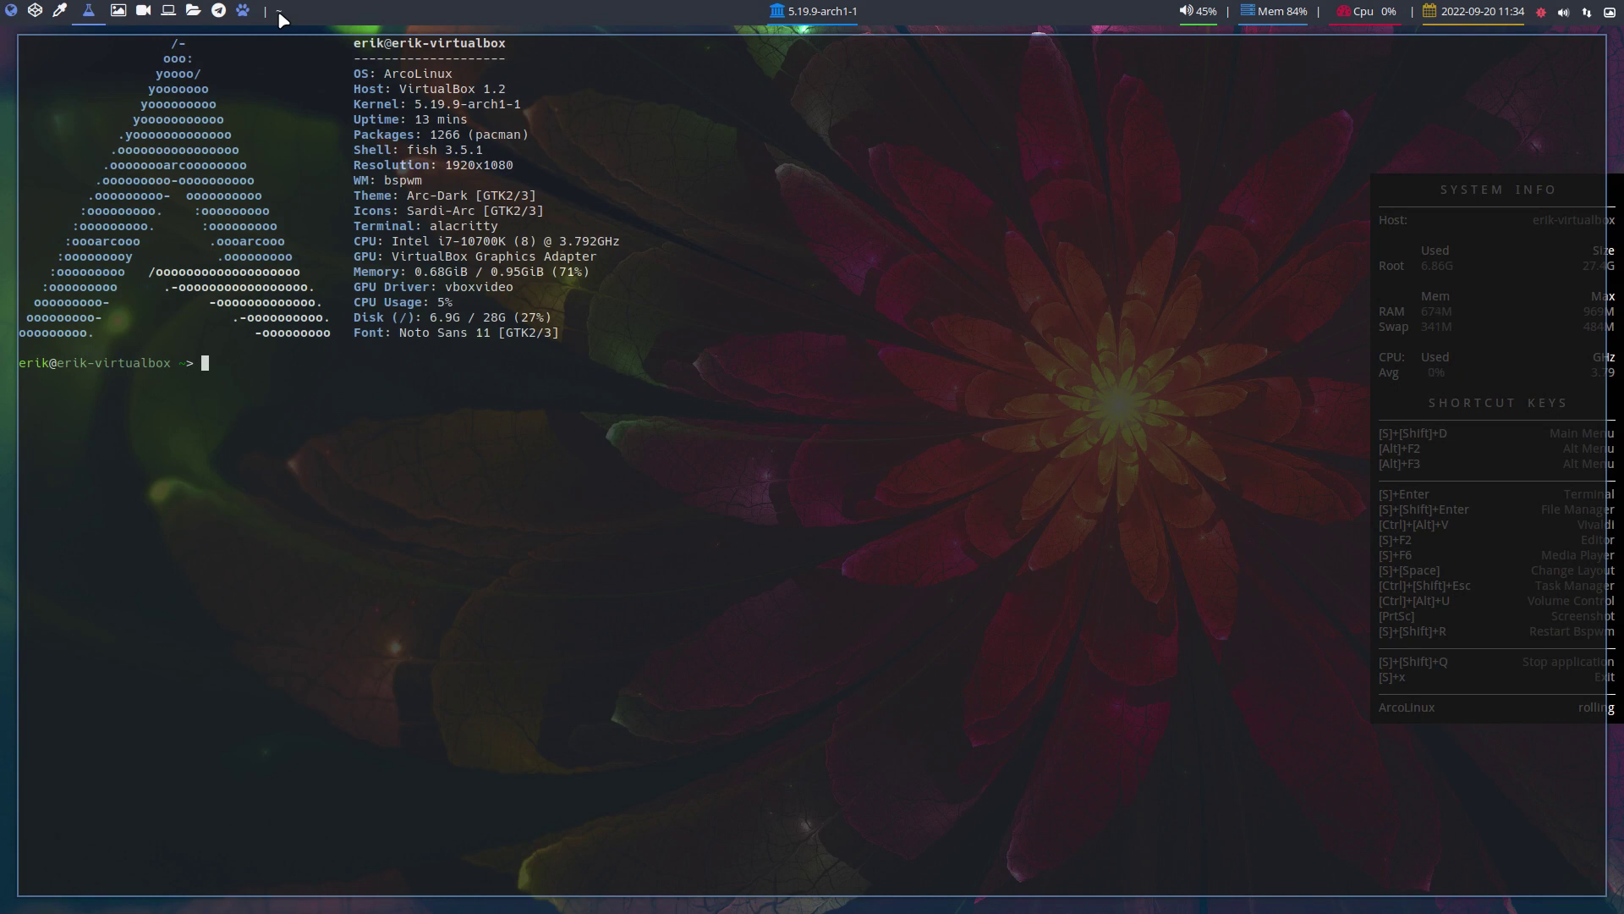
Restart bspwm and demonstrate the terminal window in monocle layout and fullscreen, ending in the tiled state
key(super+shift+r)
key(super+space)
key(super+f)
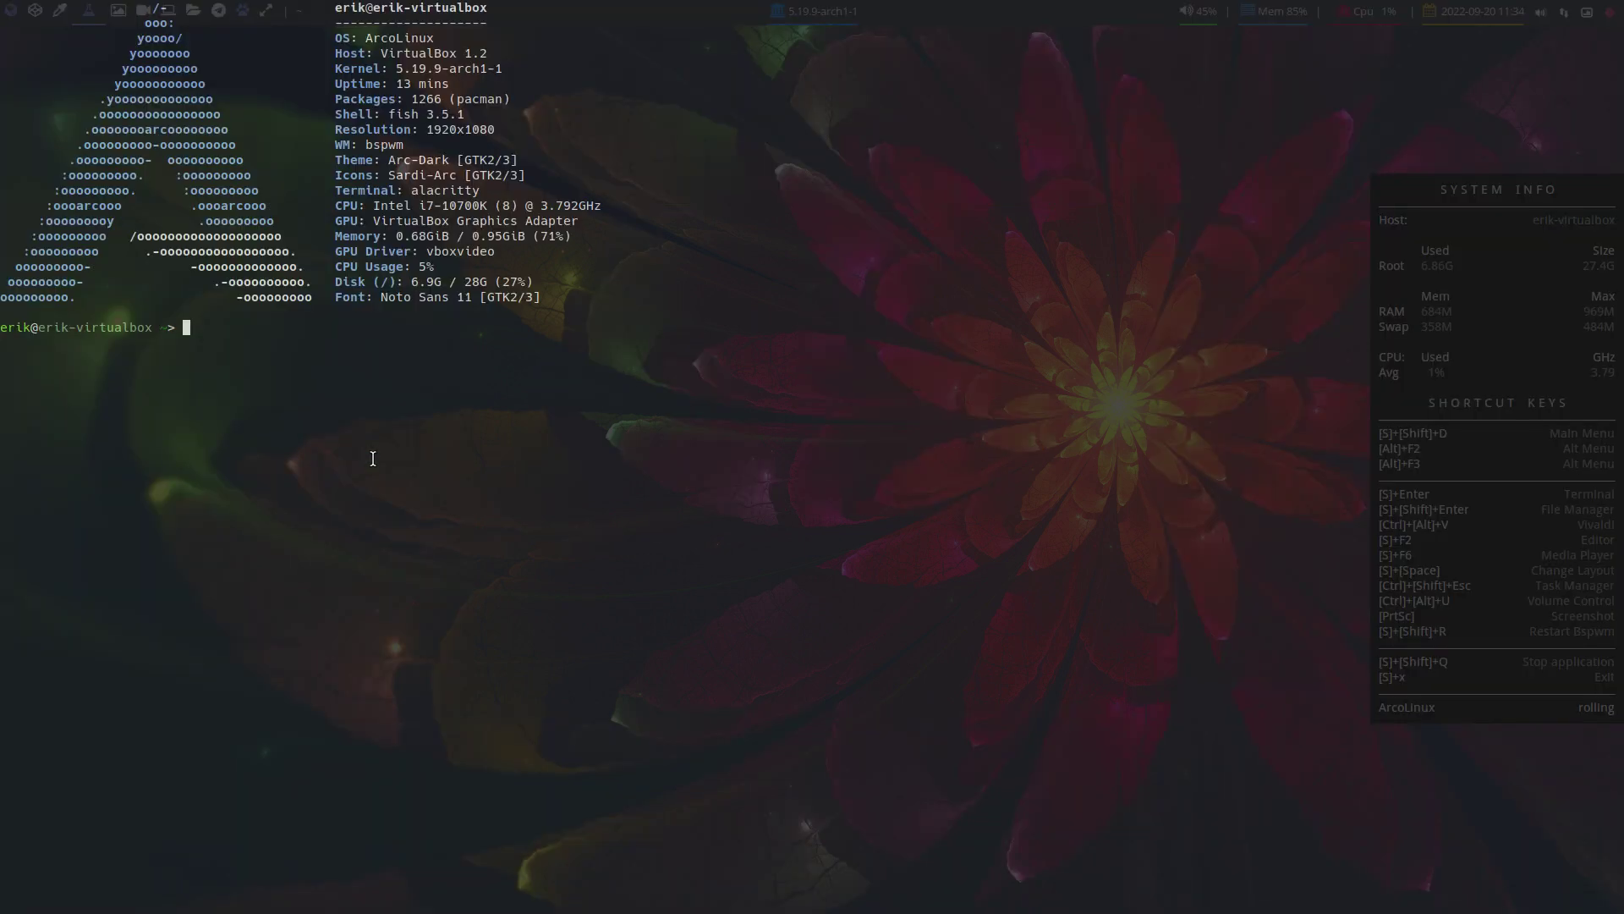
key(super+t)
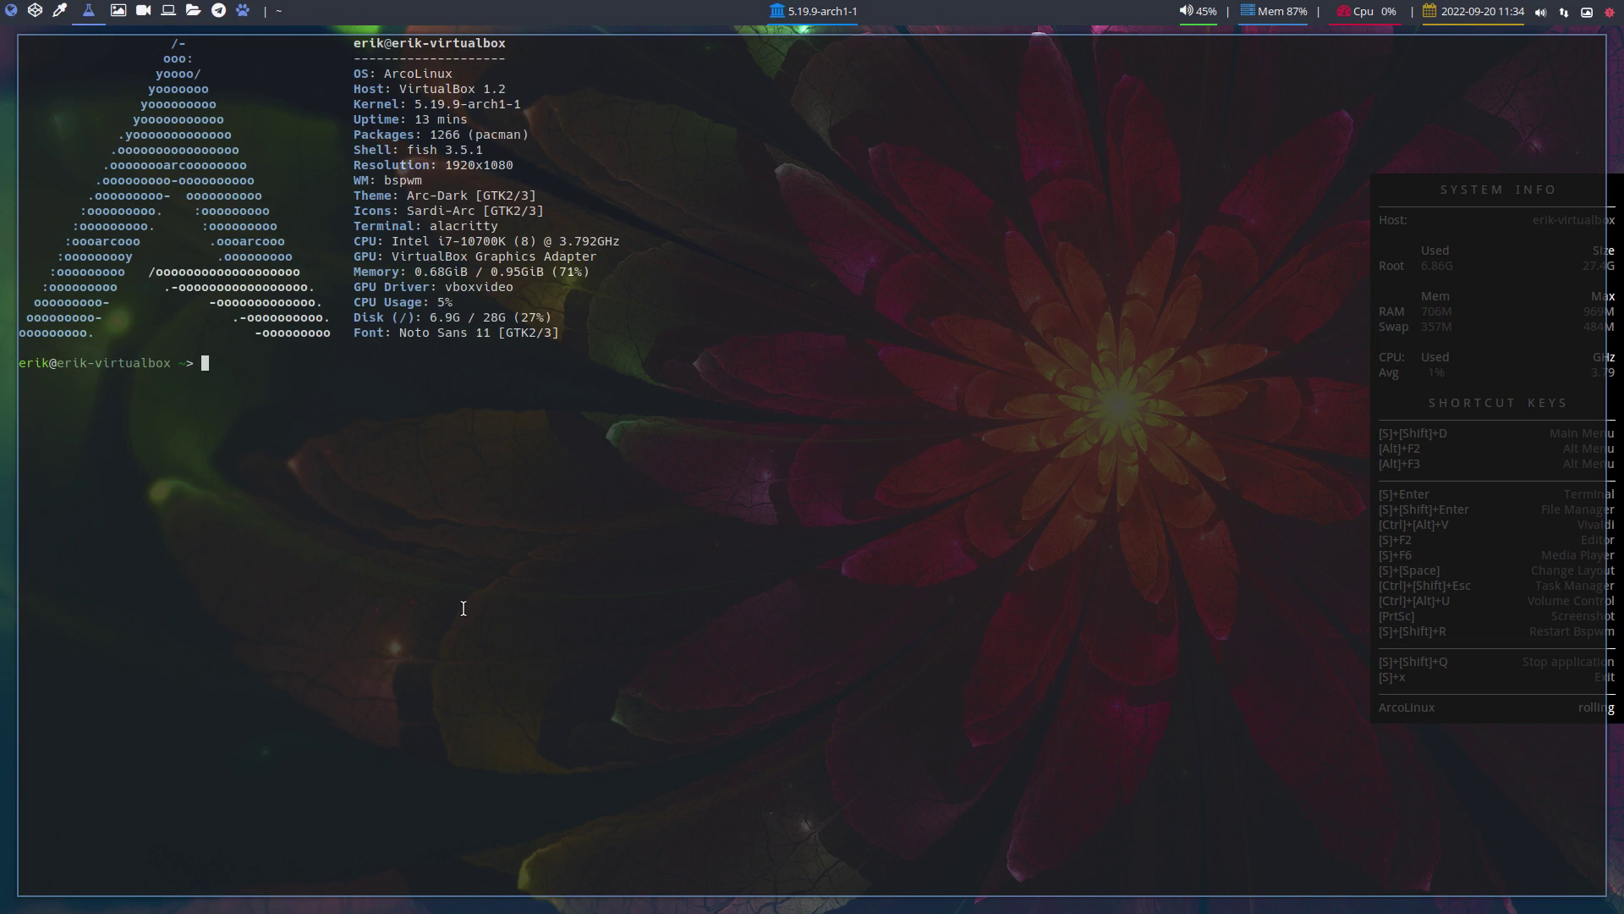
Open a urxvt terminal beside the first one and try to run termite from it
key(super+t)
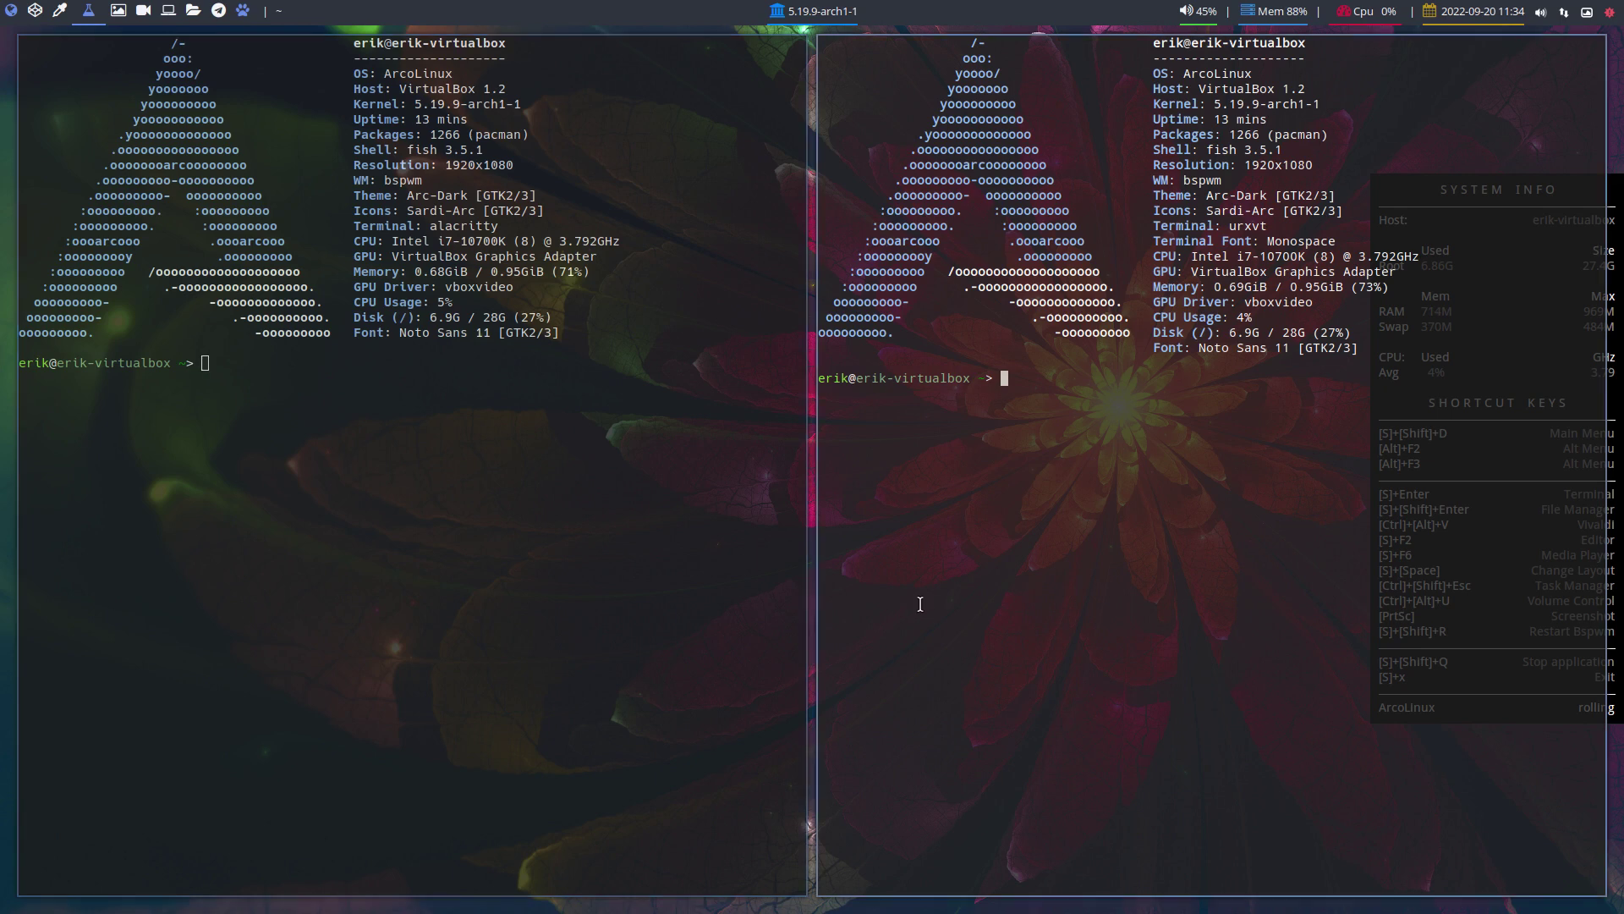
text(termite)
key(Return)
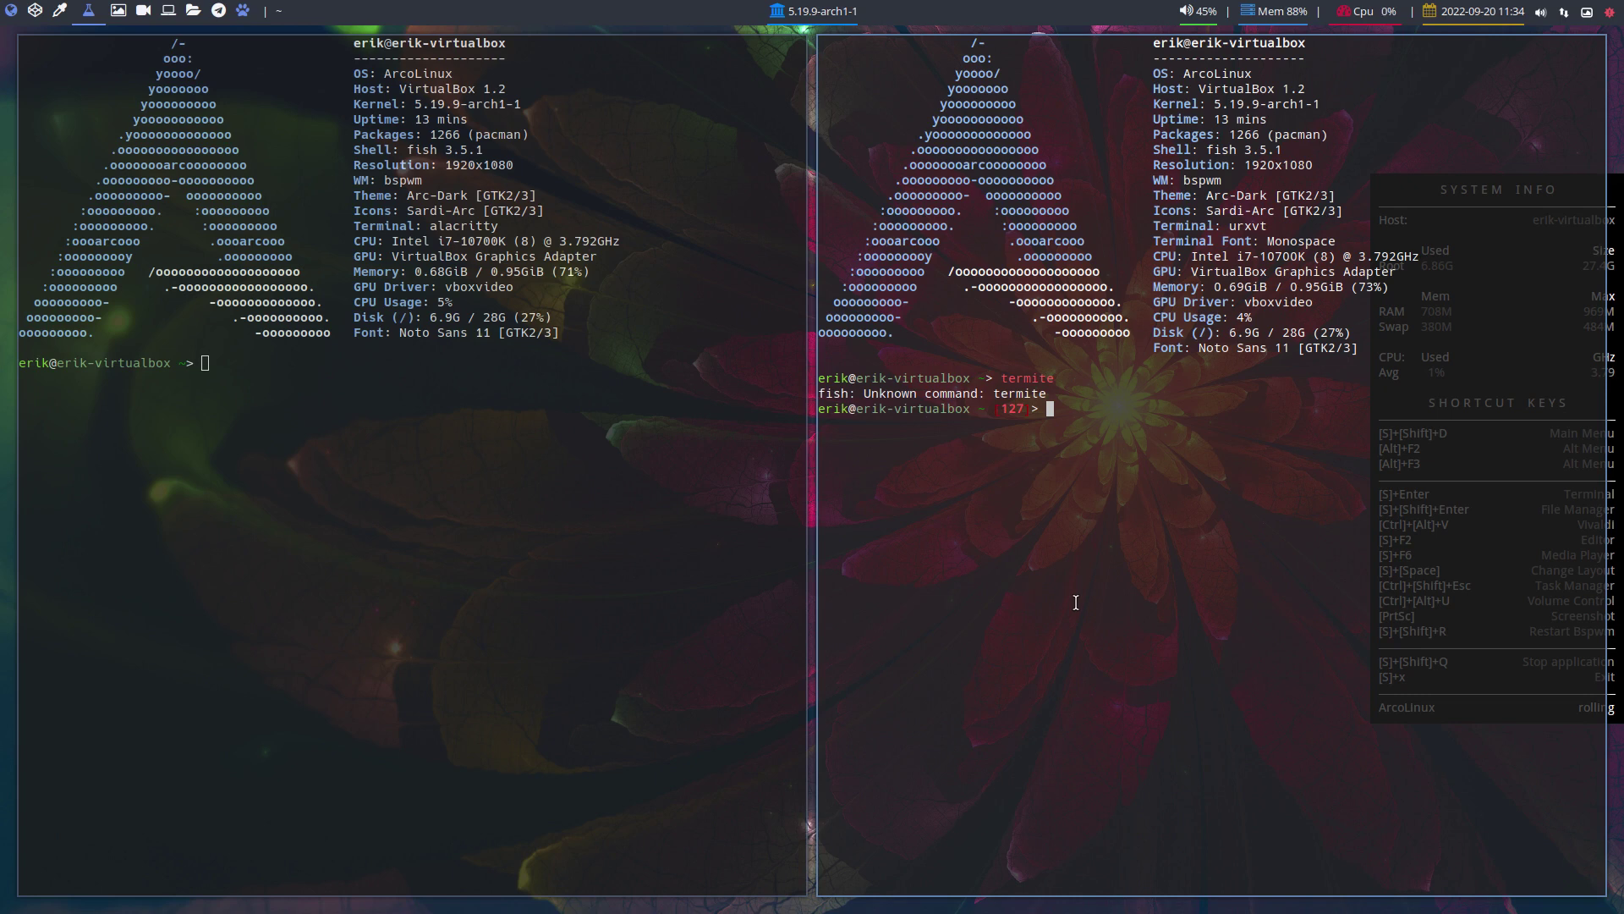
Install termite with sudo pacman -S termite, entering the account password at the sudo prompt, and launch termite
text(sudo pacman -S termite)
key(Return)
key(Return)
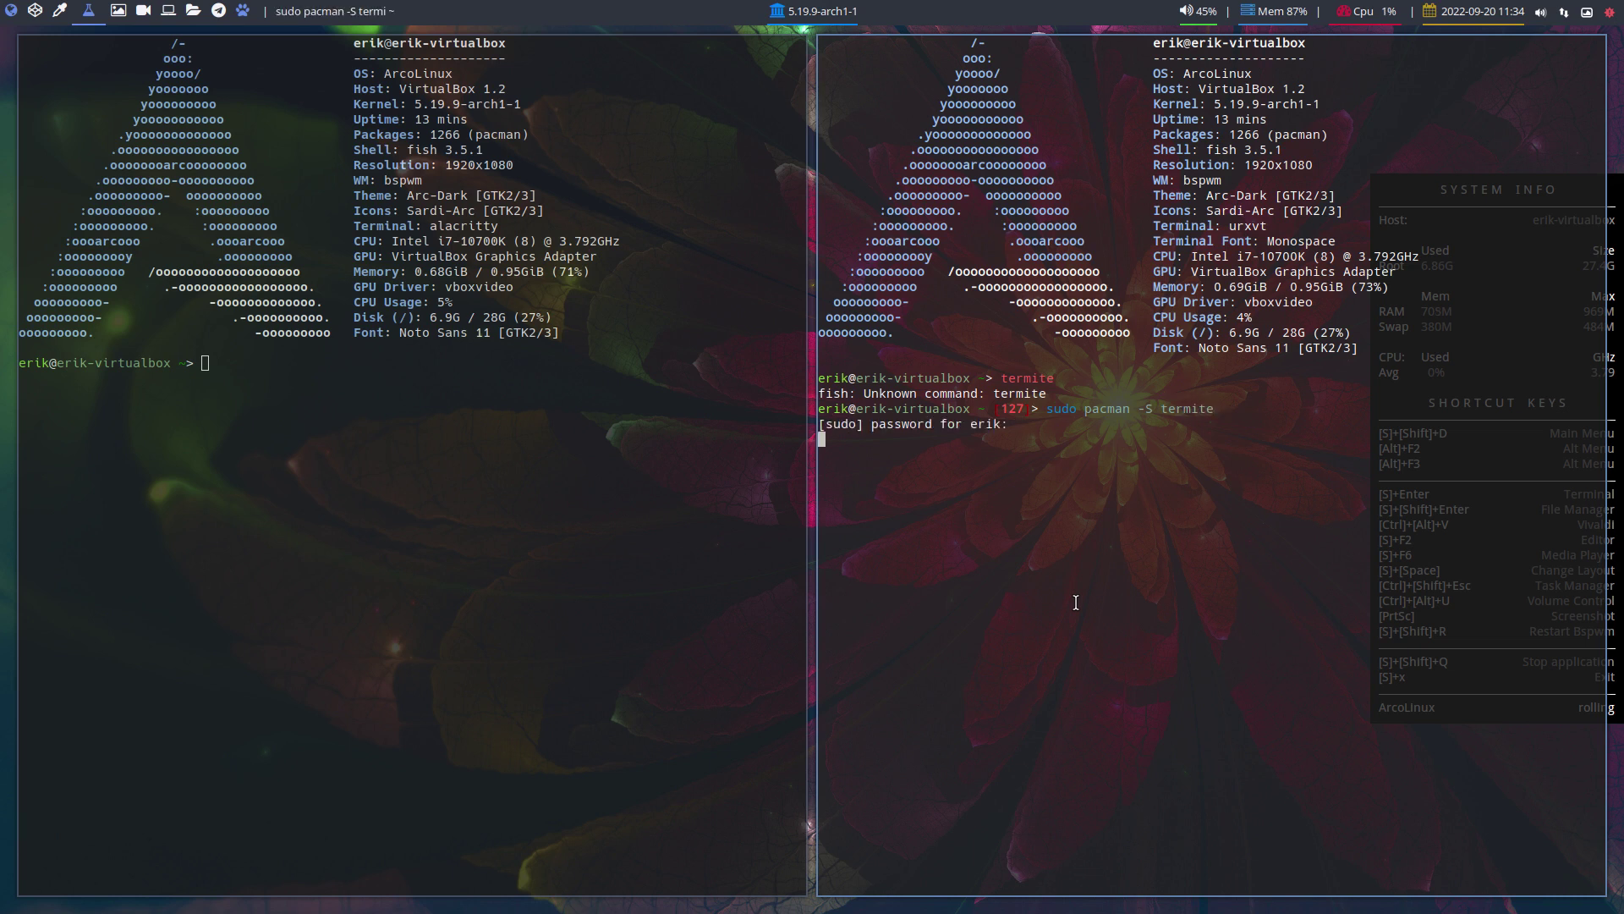
key(Return)
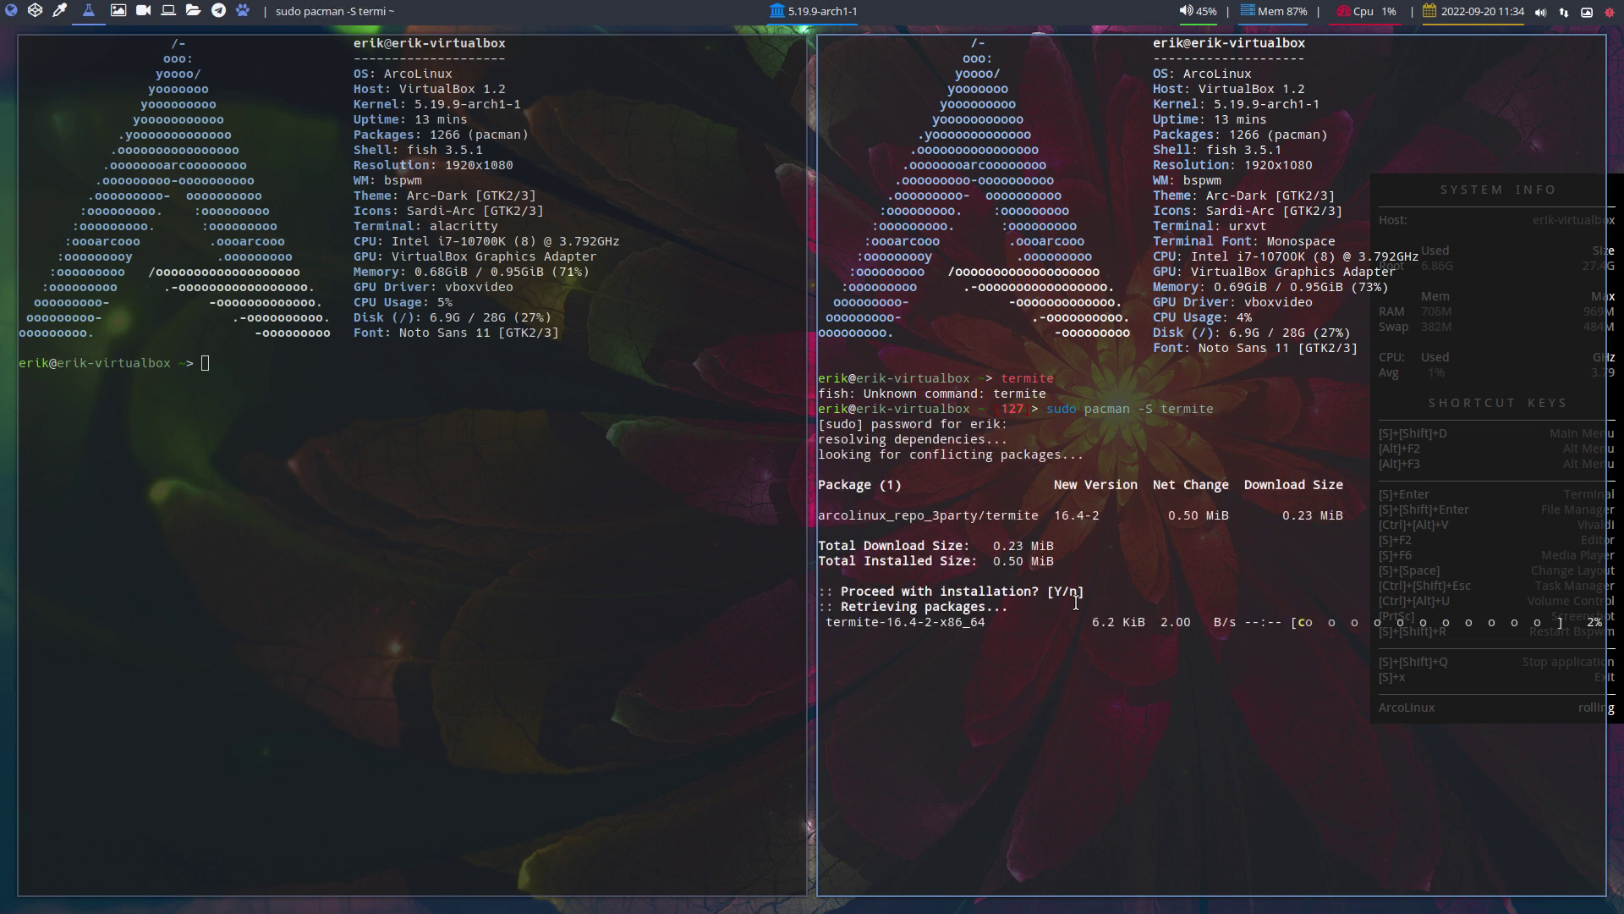
text(termite)
key(Return)
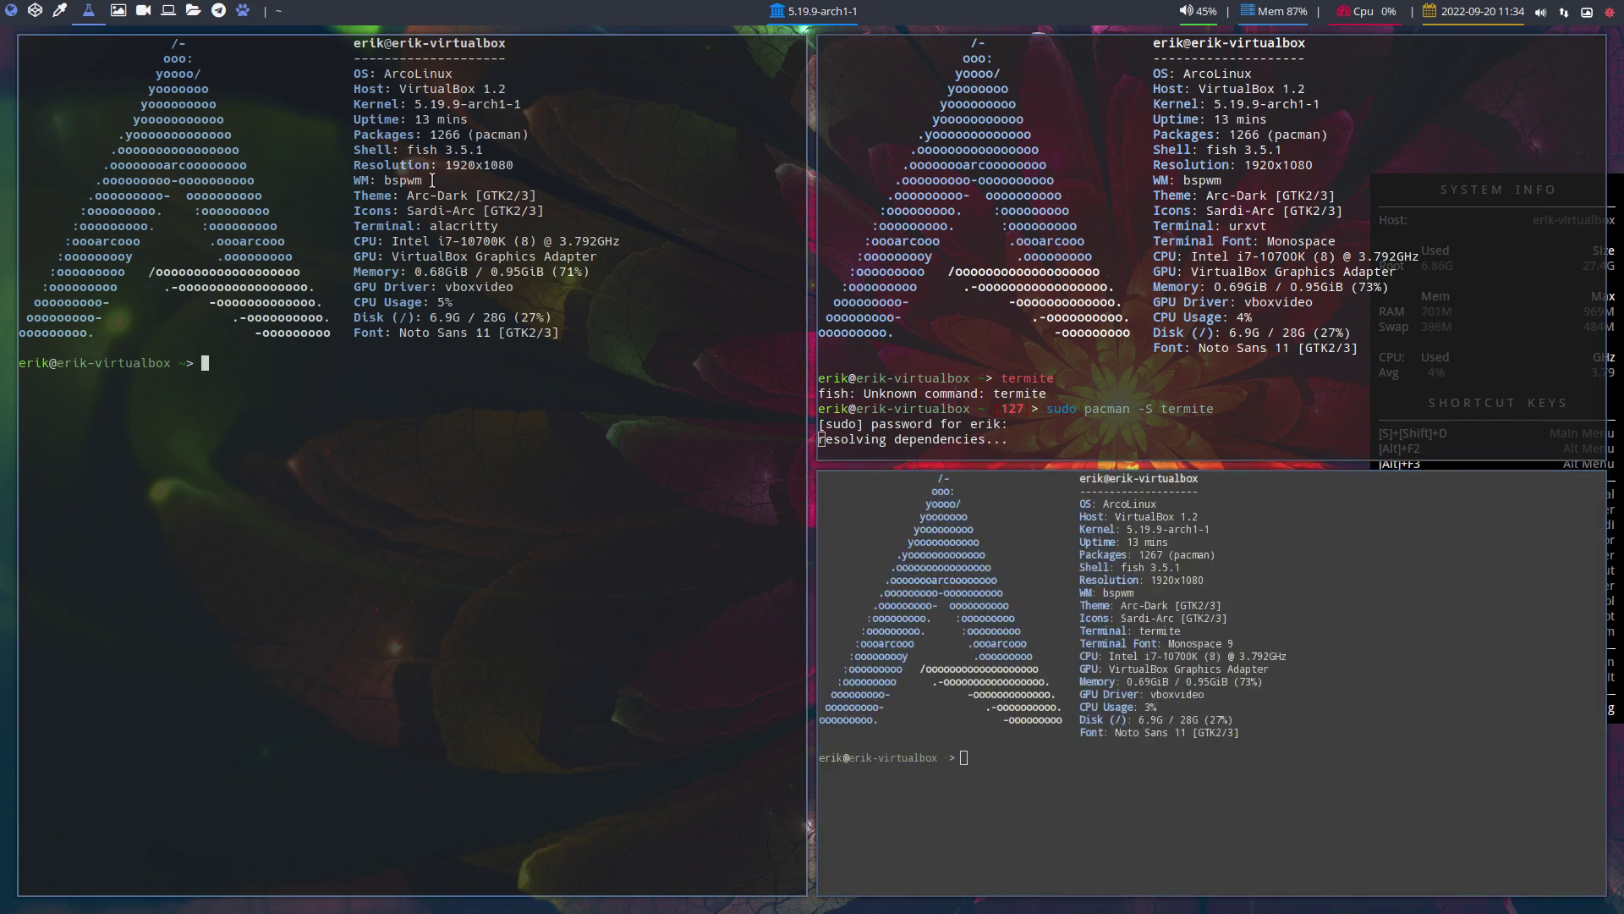
Close all three terminal windows on the fourth workspace
key(super+shift+q)
key(super+shift+q)
key(super+shift+q)
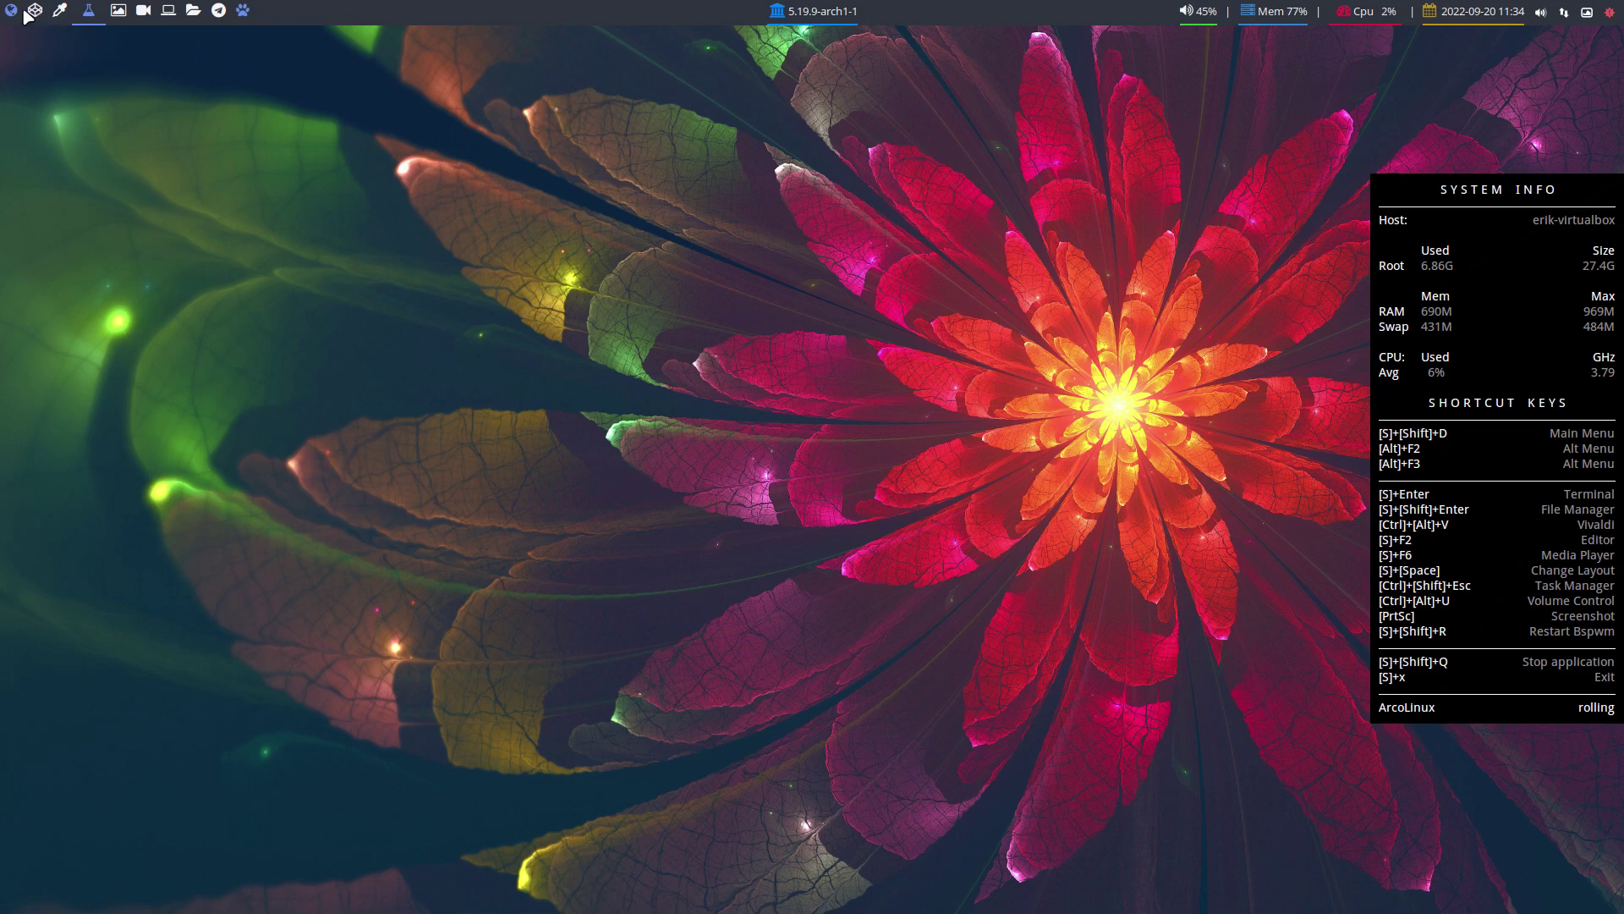
On the first workspace, highlight the label-empty through label-private lines in config, and quit Sublime Text after closing all its files
click(8, 11)
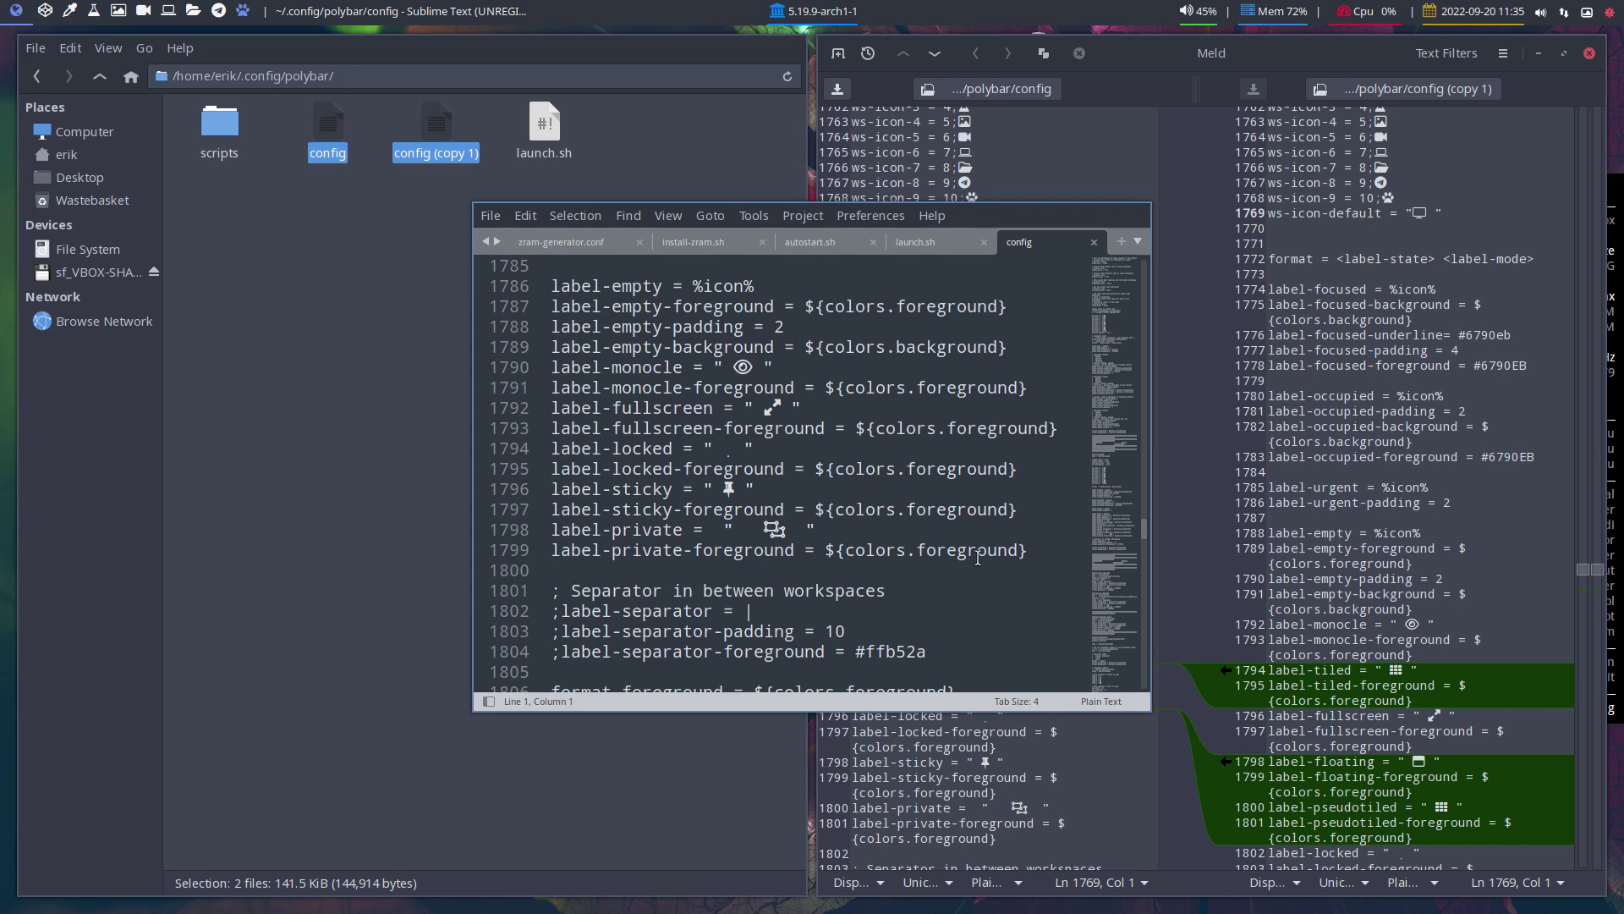
drag(1049, 551, 553, 591)
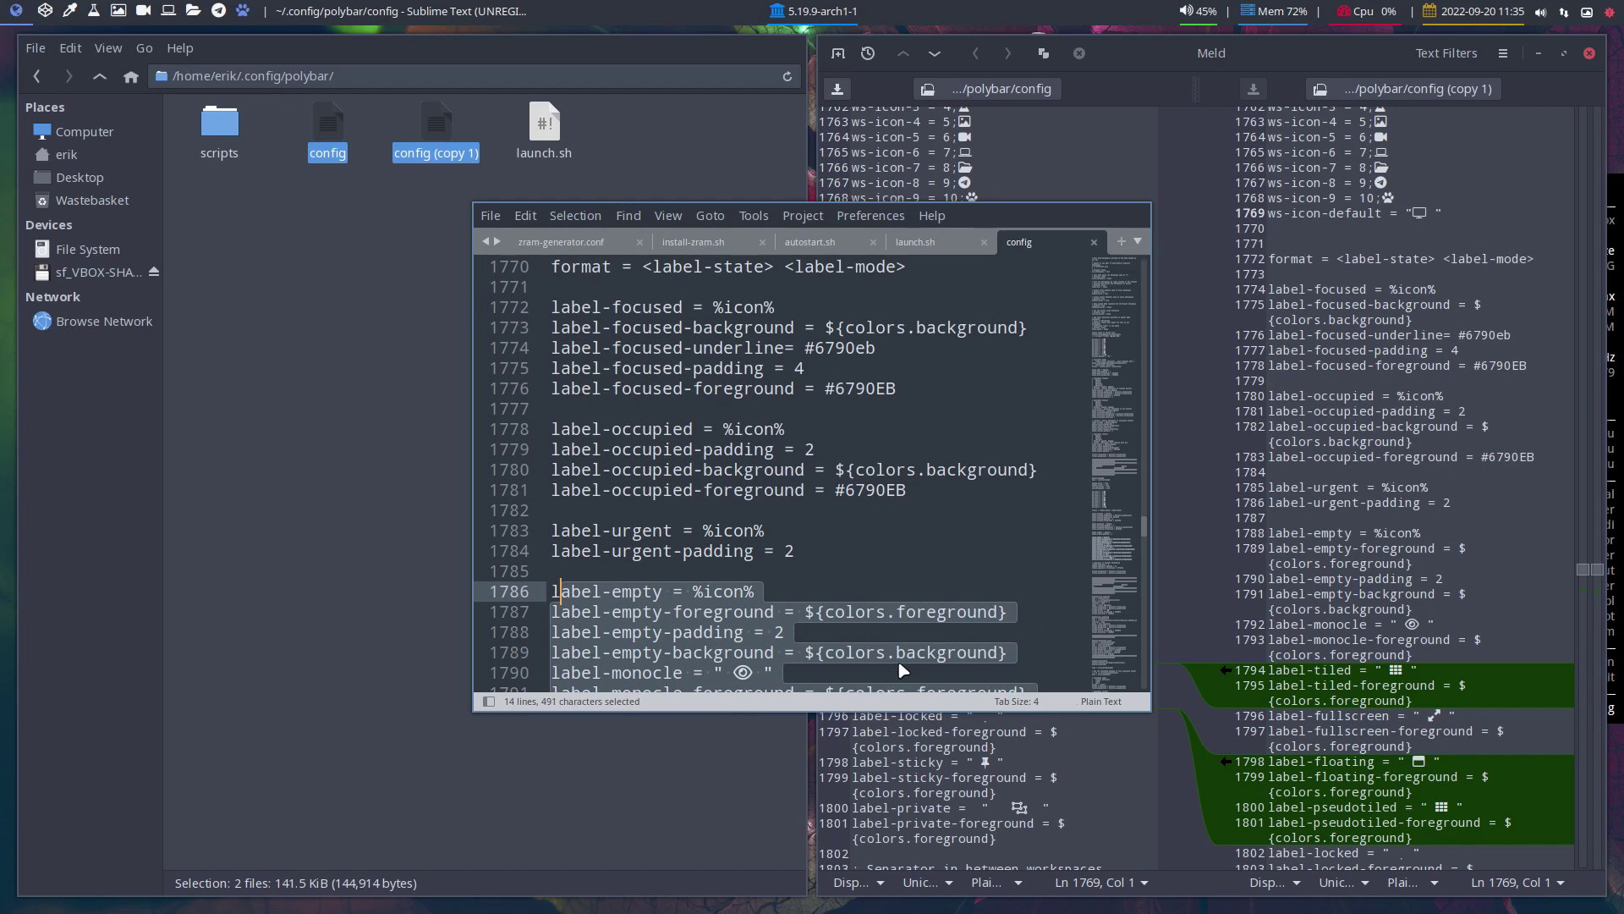
click(490, 216)
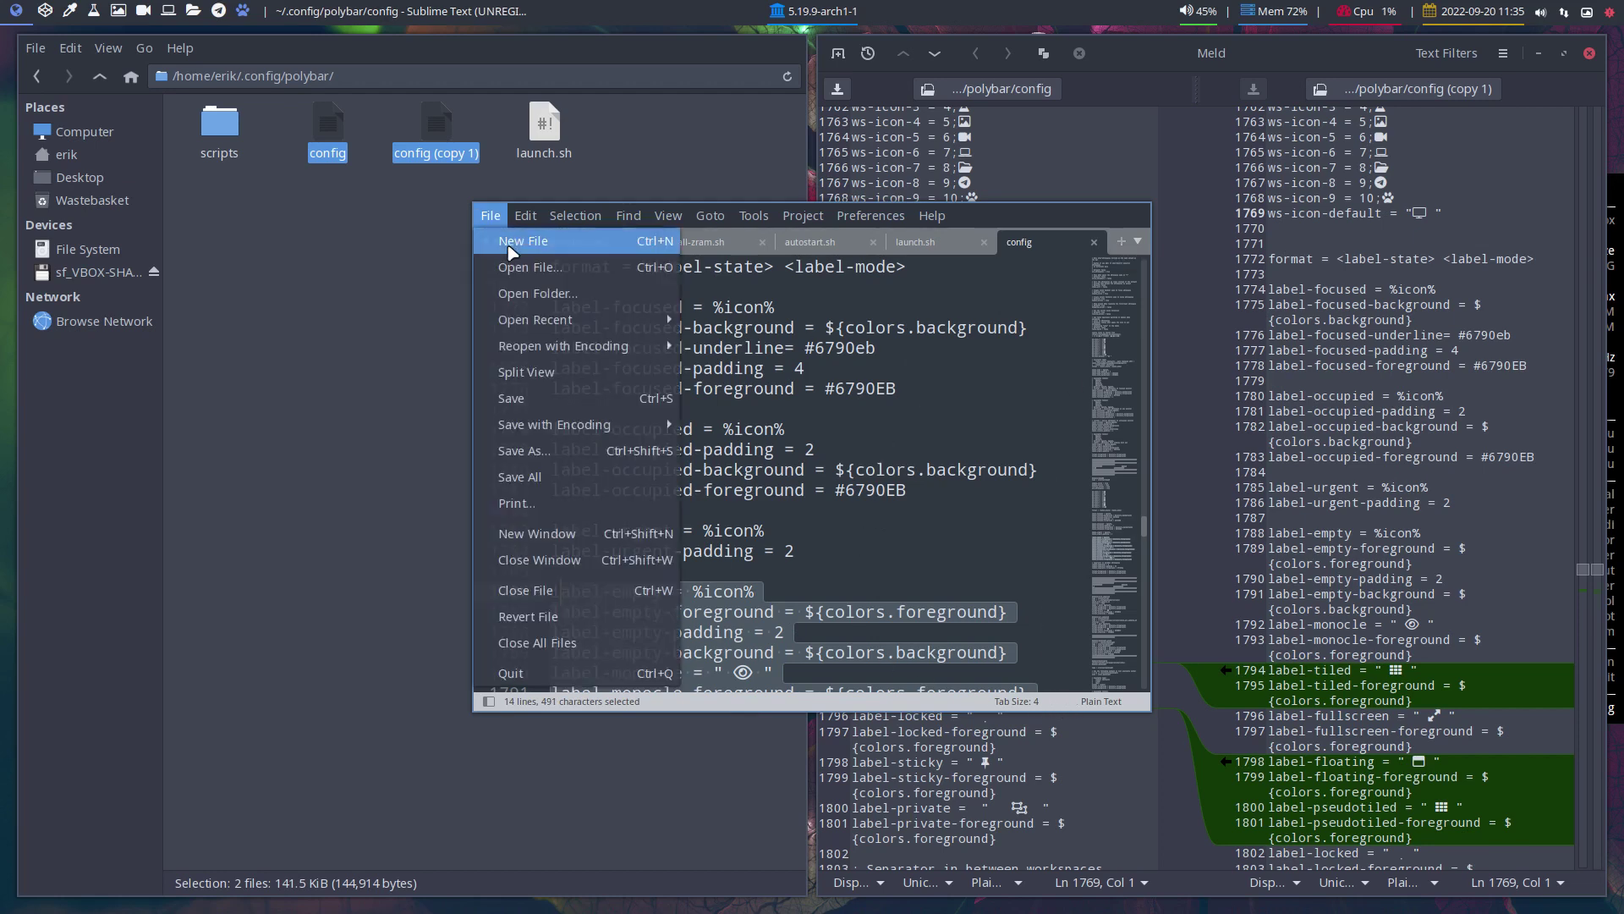
click(516, 620)
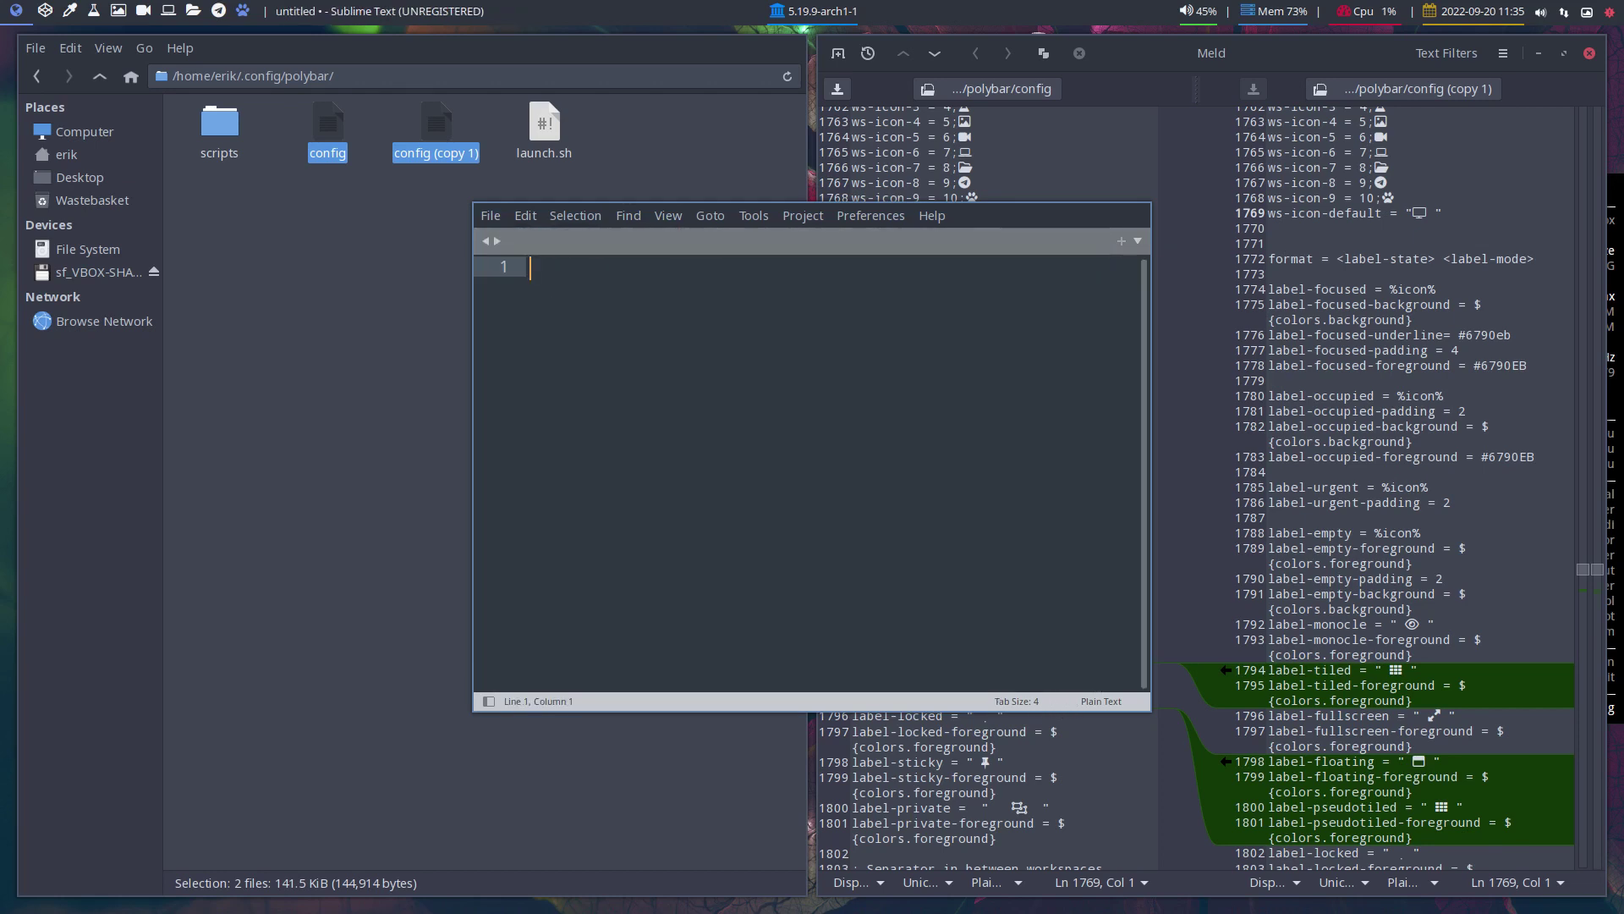
key(ctrl+q)
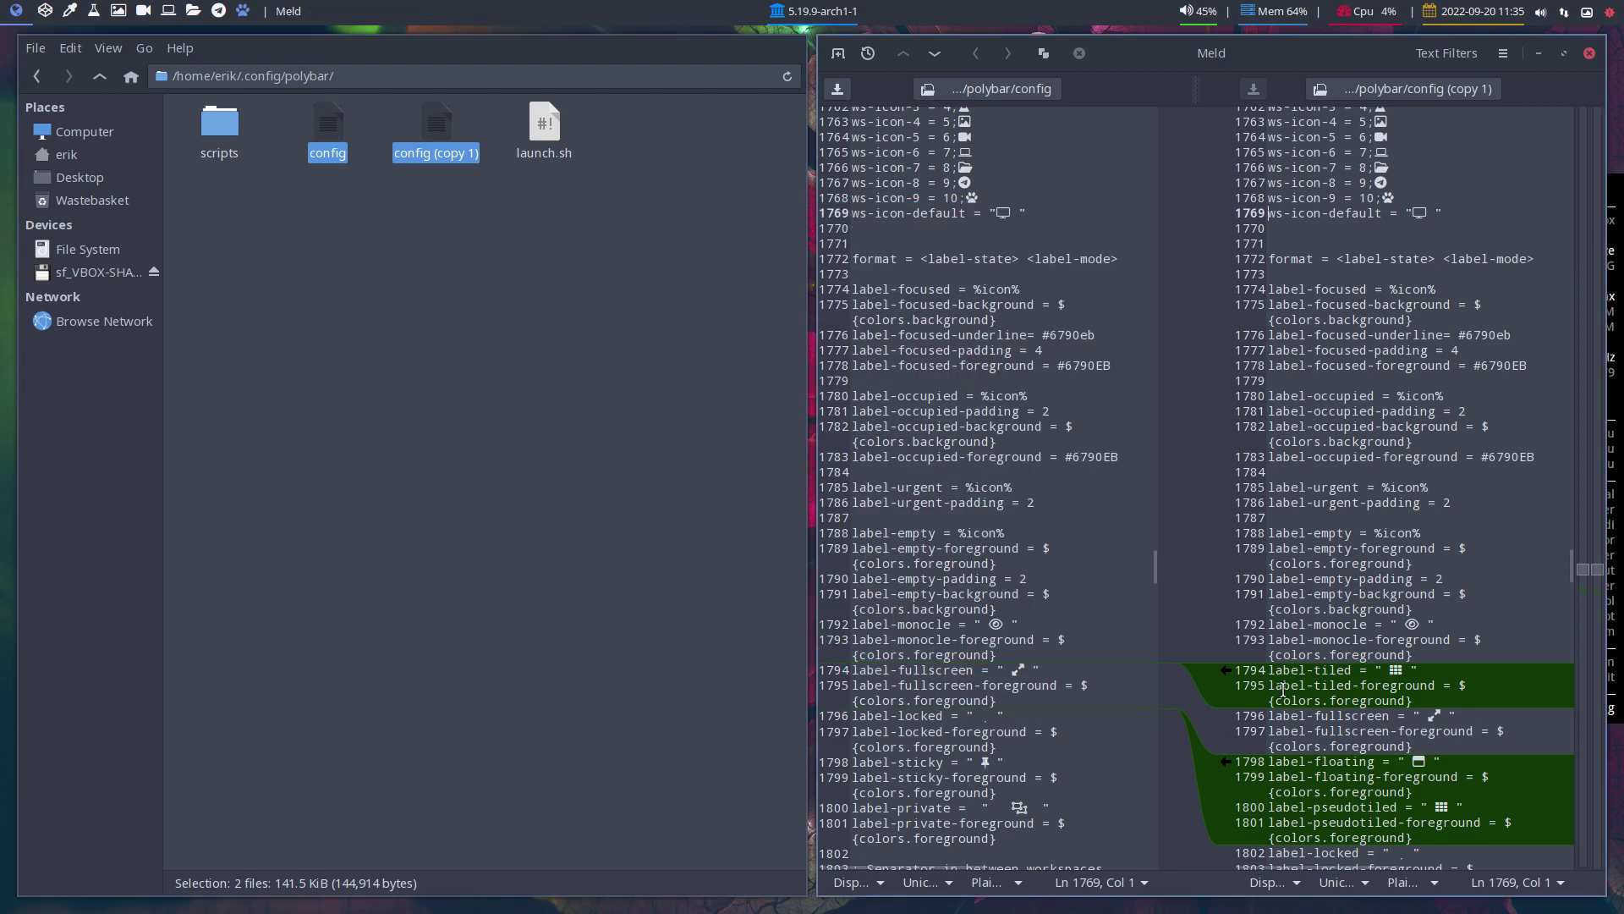